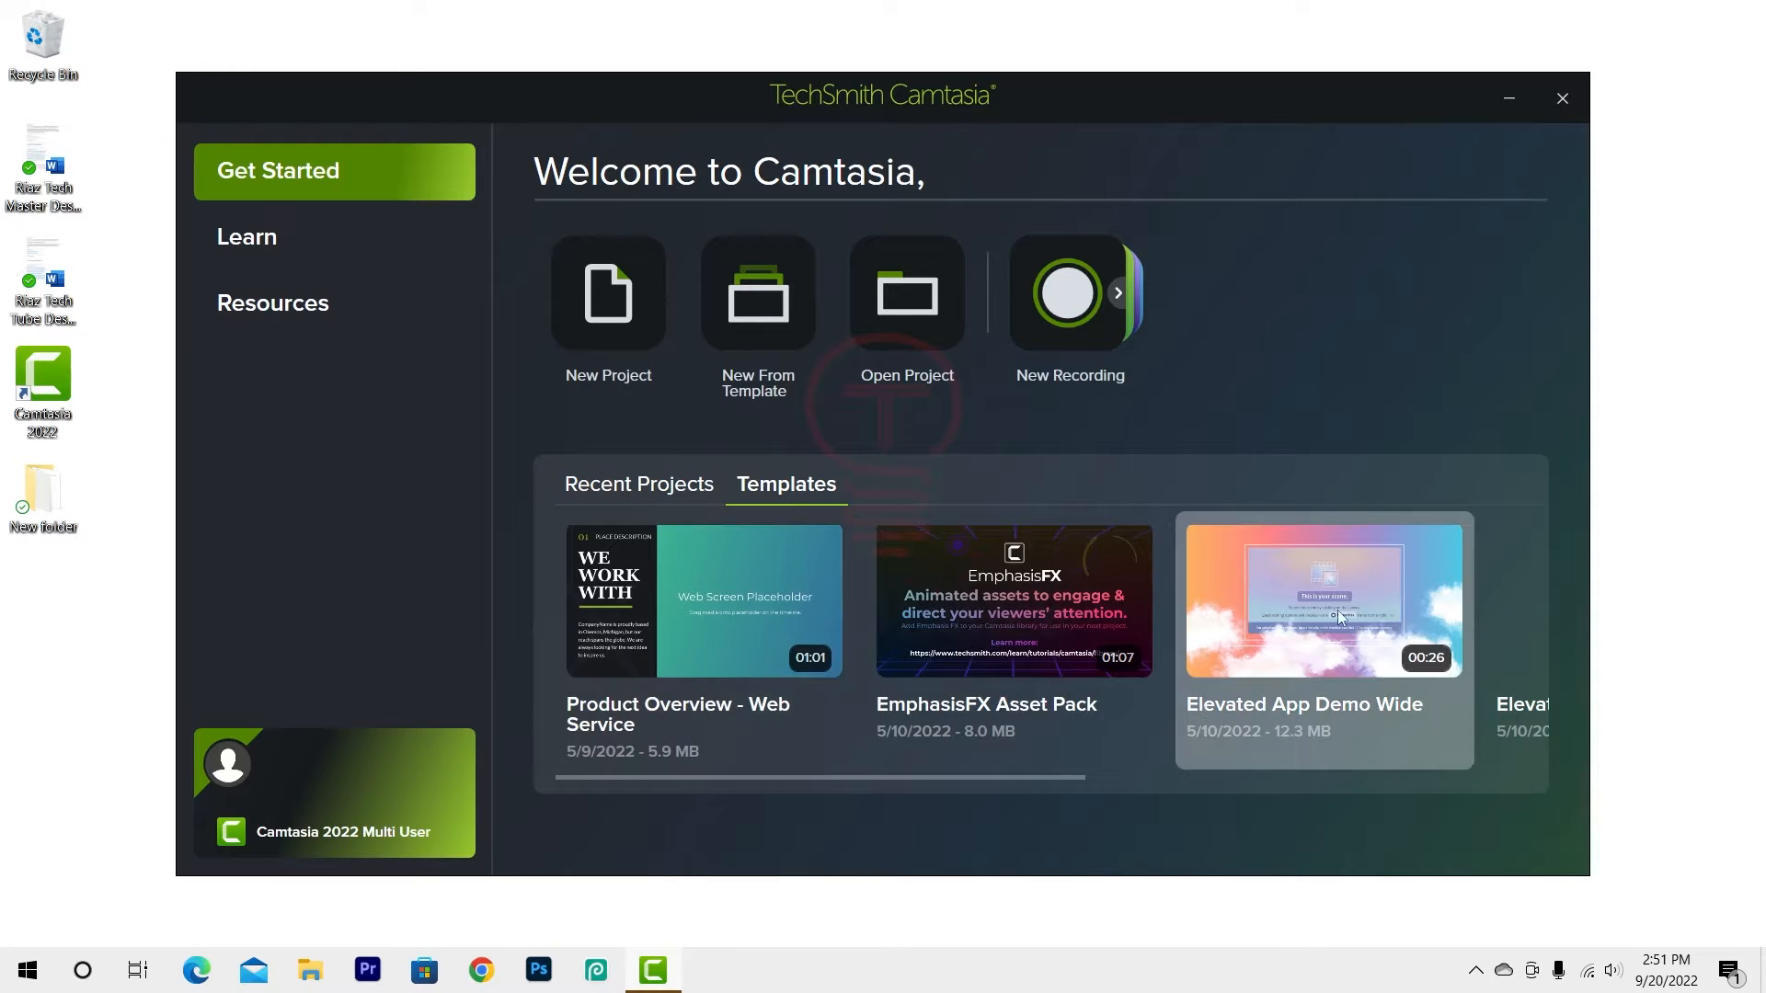
- View the available project templates and the dialog for opening an existing project, dismissing both without choosing anything
{"action": "left_click", "coordinate": [774, 306]}
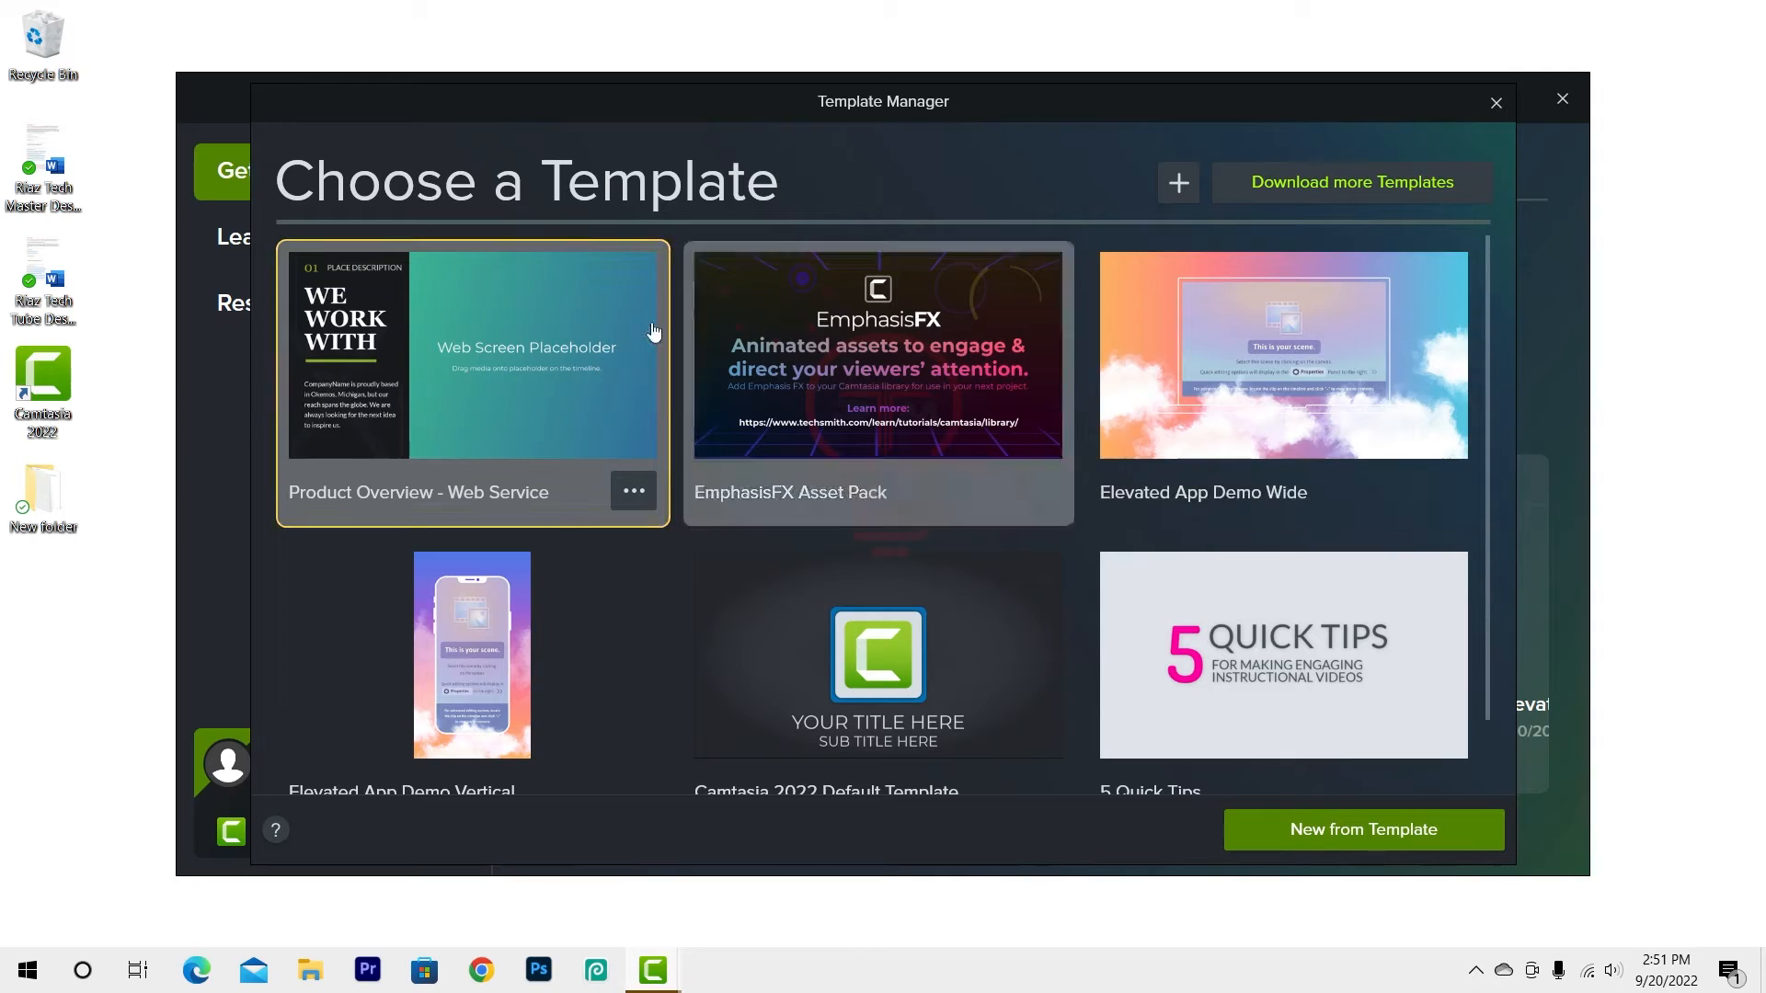
{"action": "left_click", "coordinate": [1495, 105]}
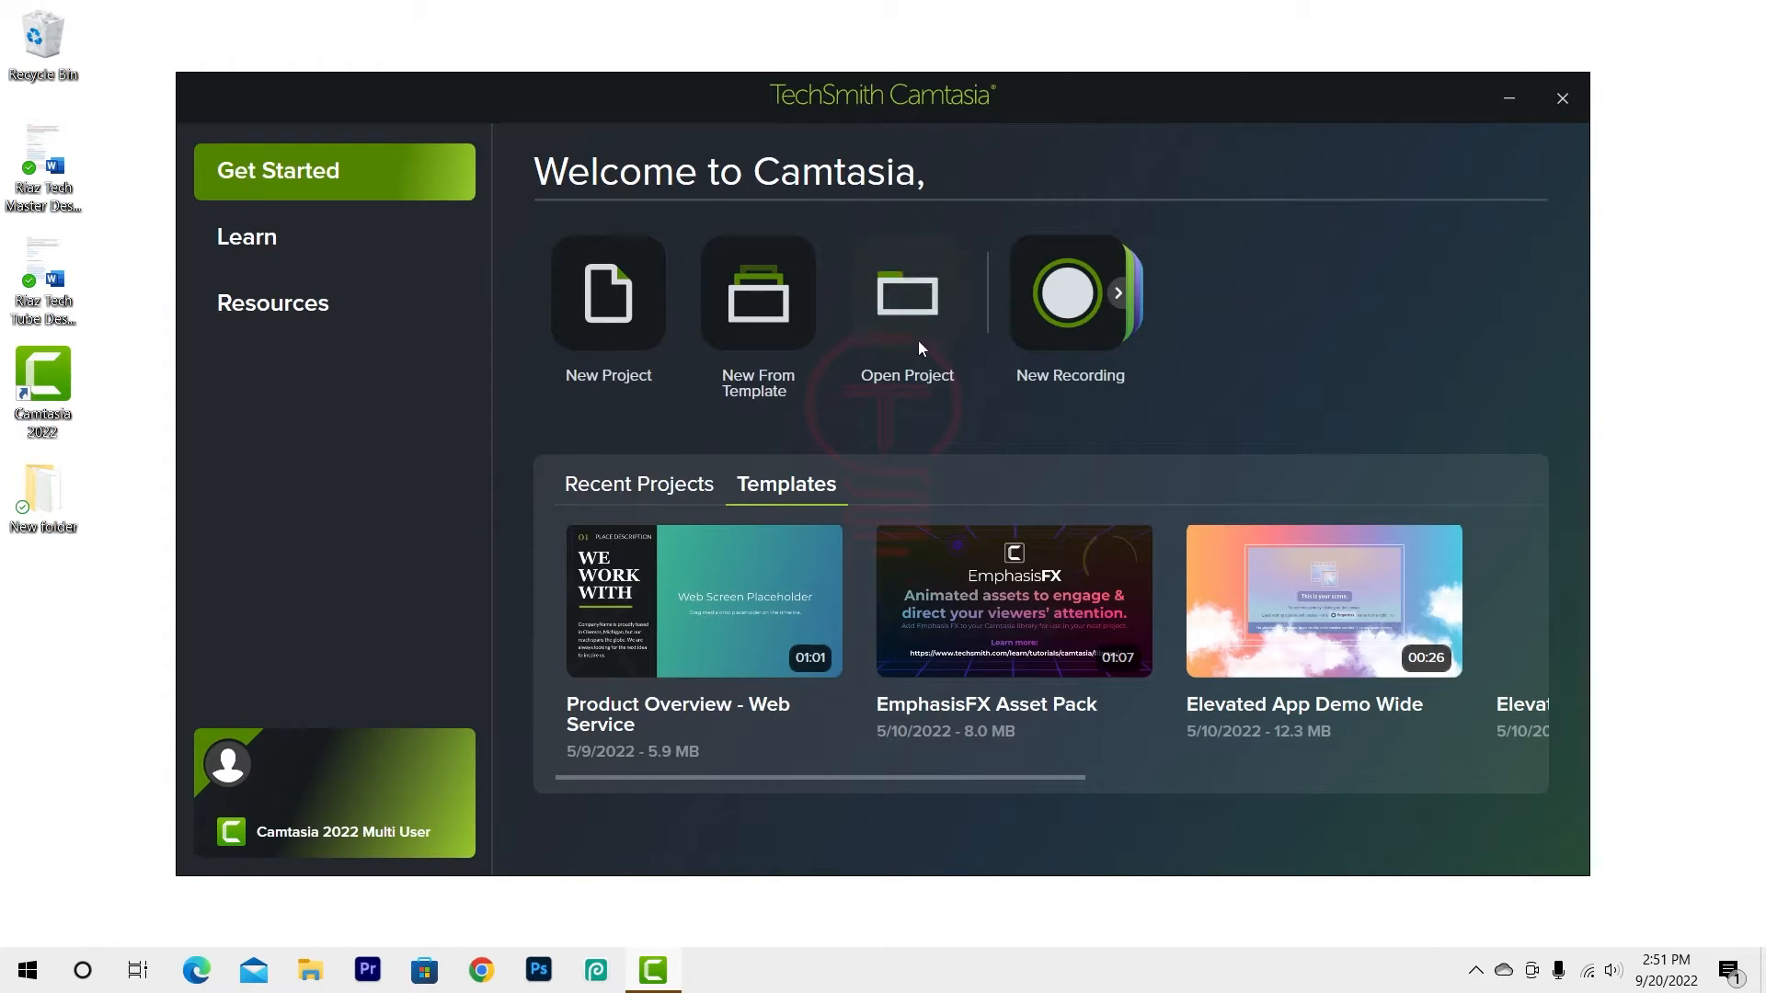
{"action": "left_click", "coordinate": [905, 304]}
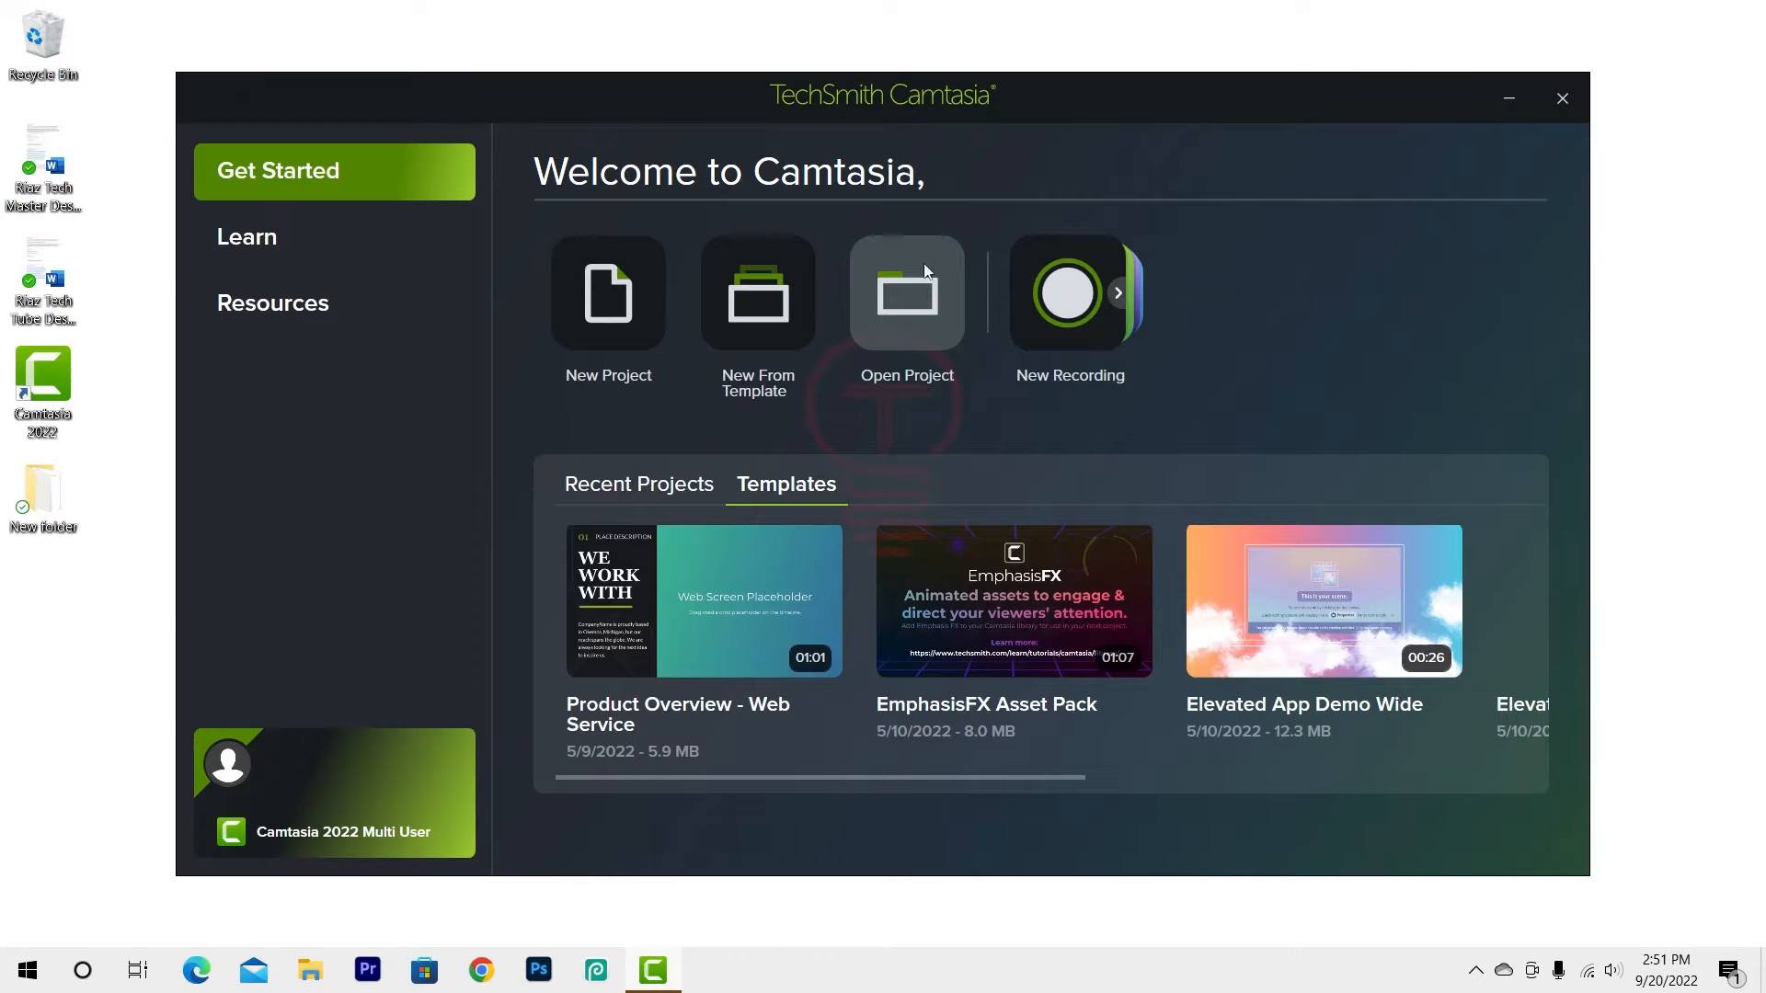
{"action": "left_click", "coordinate": [903, 343]}
{"action": "left_click", "coordinate": [907, 311]}
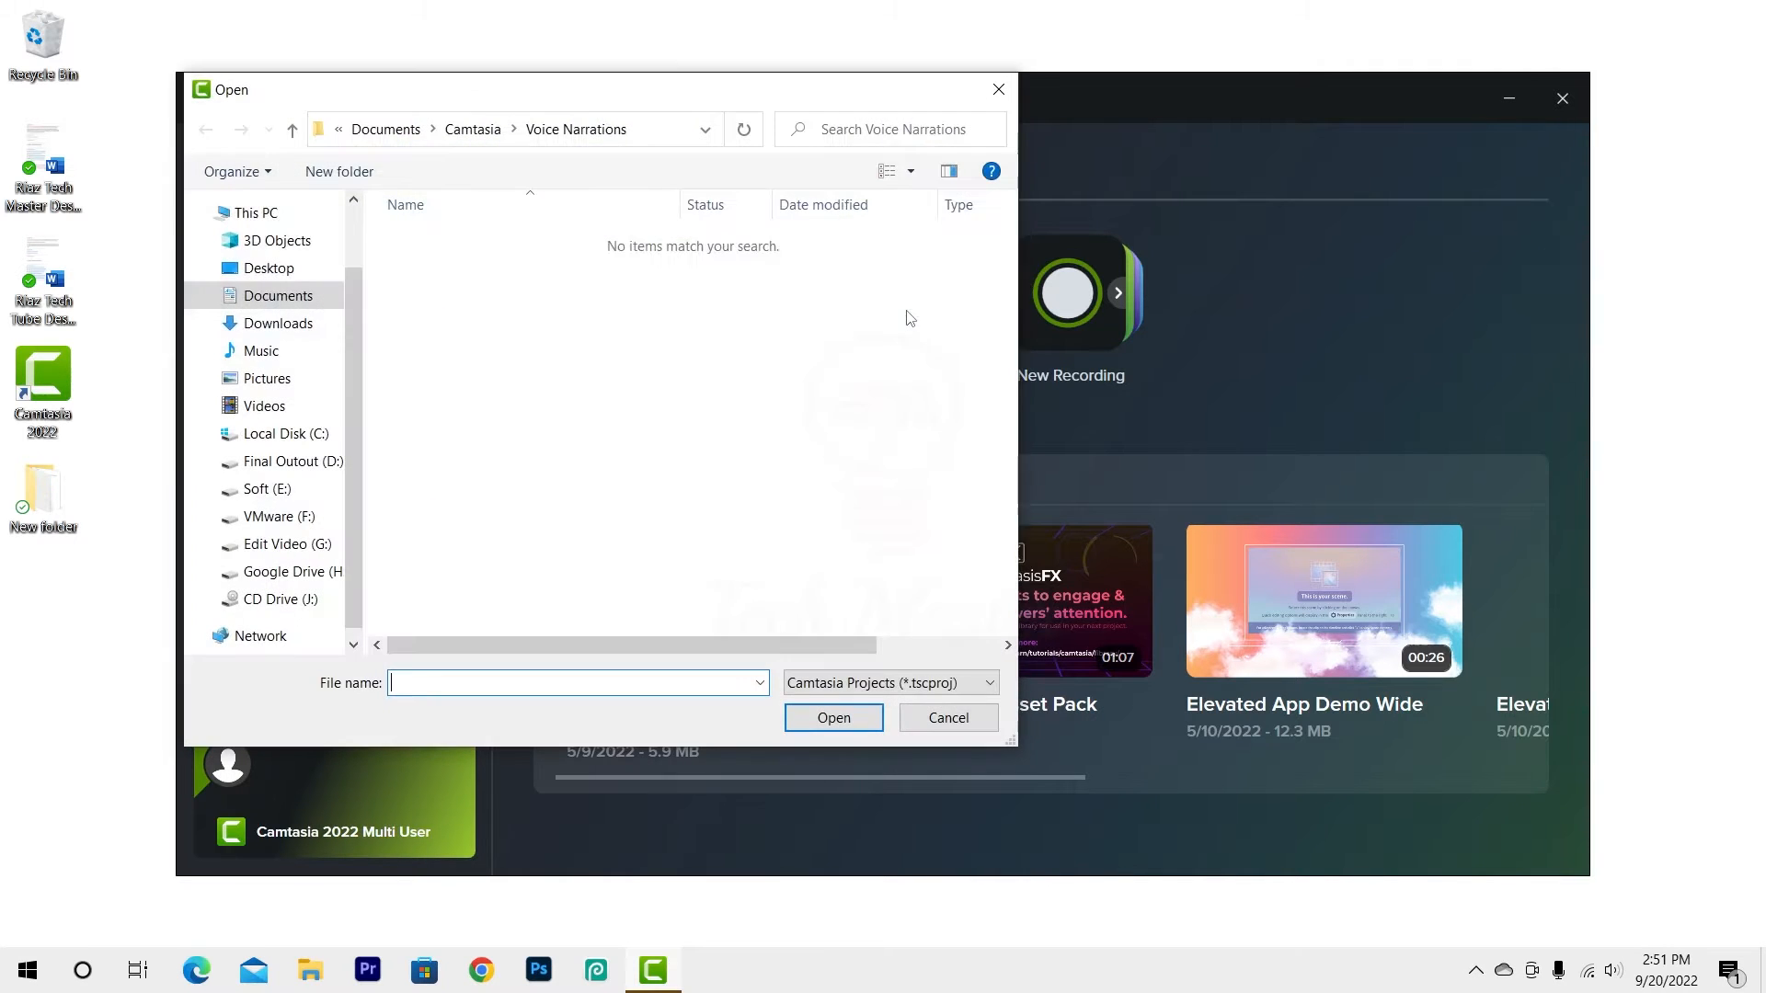
{"action": "left_click", "coordinate": [956, 722]}
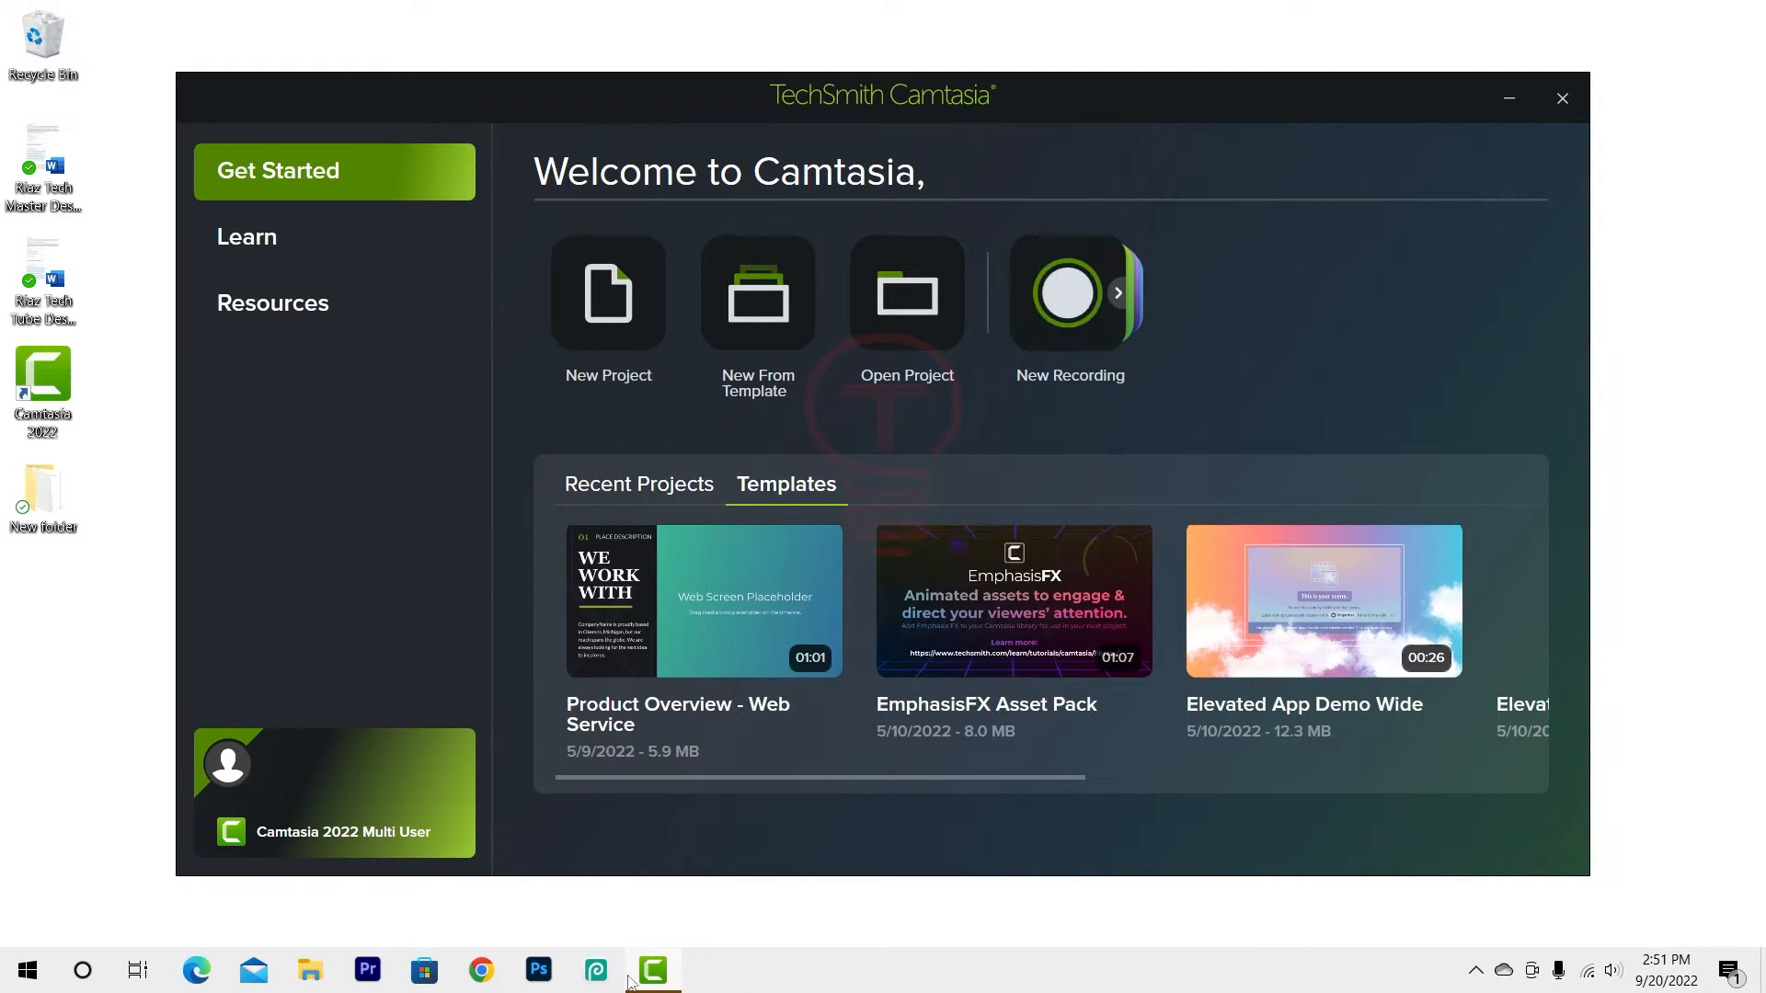
- Set up a new recording of Screen 1 with 1080P Web Camera as the camera source and start recording
{"action": "left_click", "coordinate": [1076, 311]}
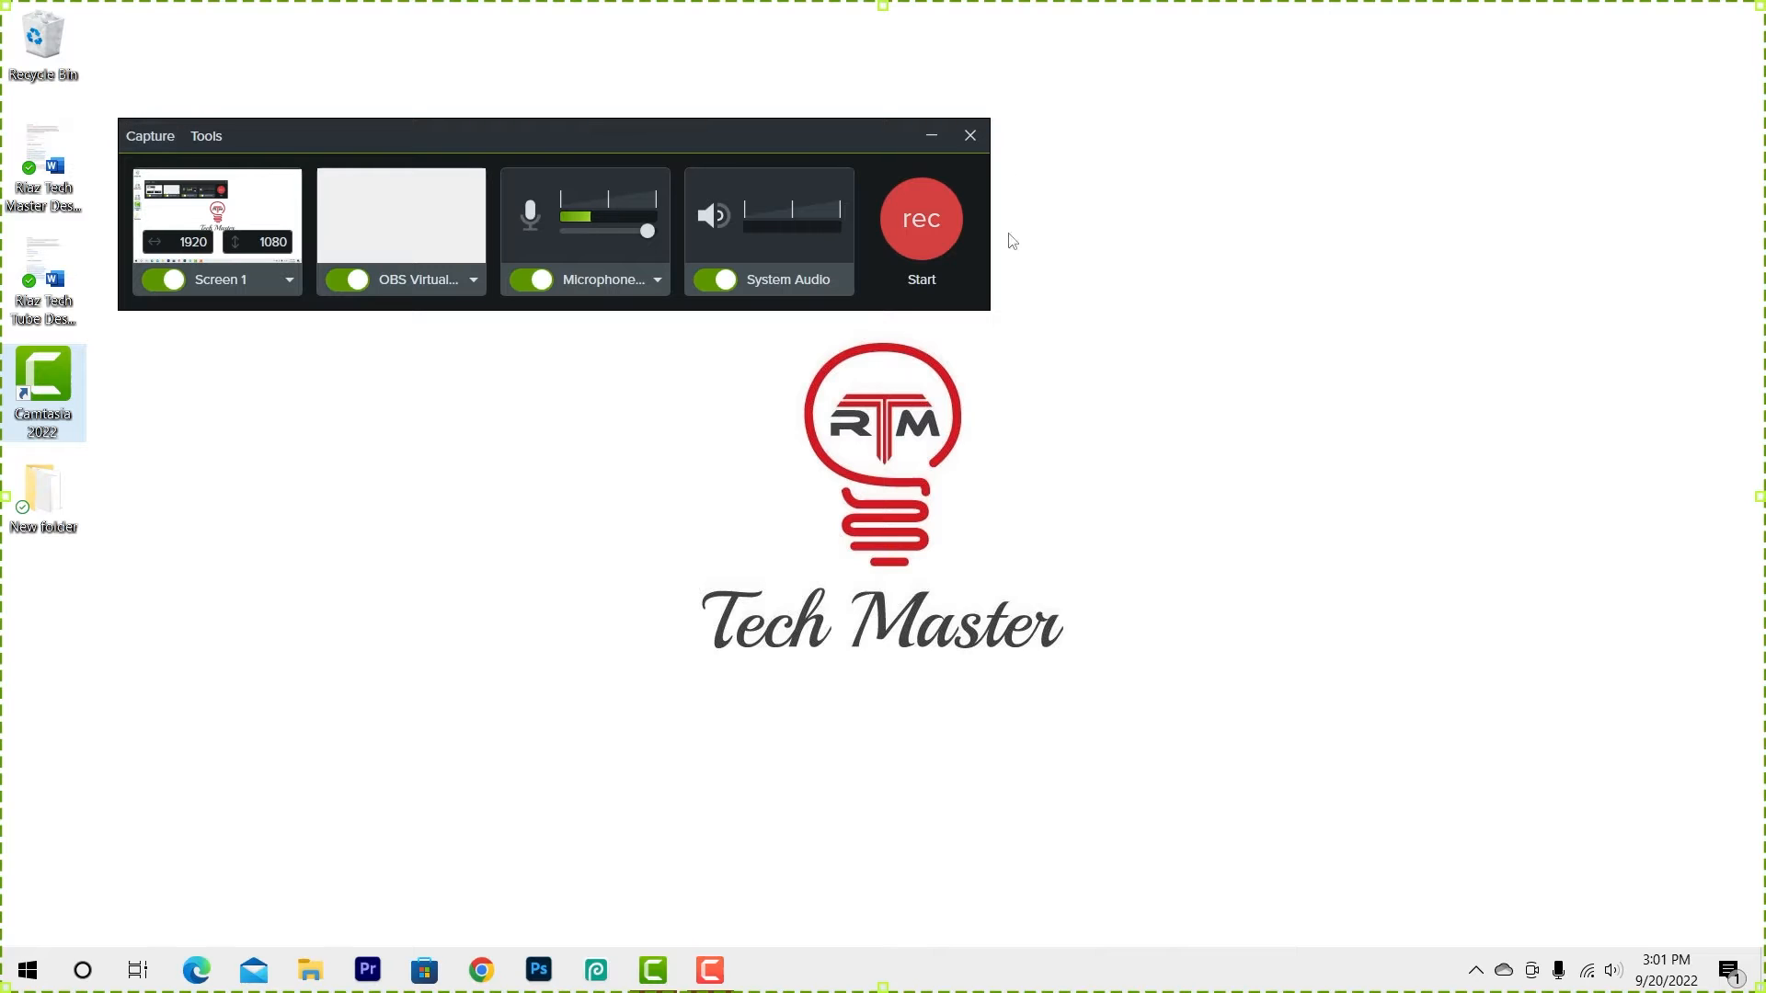
{"action": "left_click", "coordinate": [473, 279]}
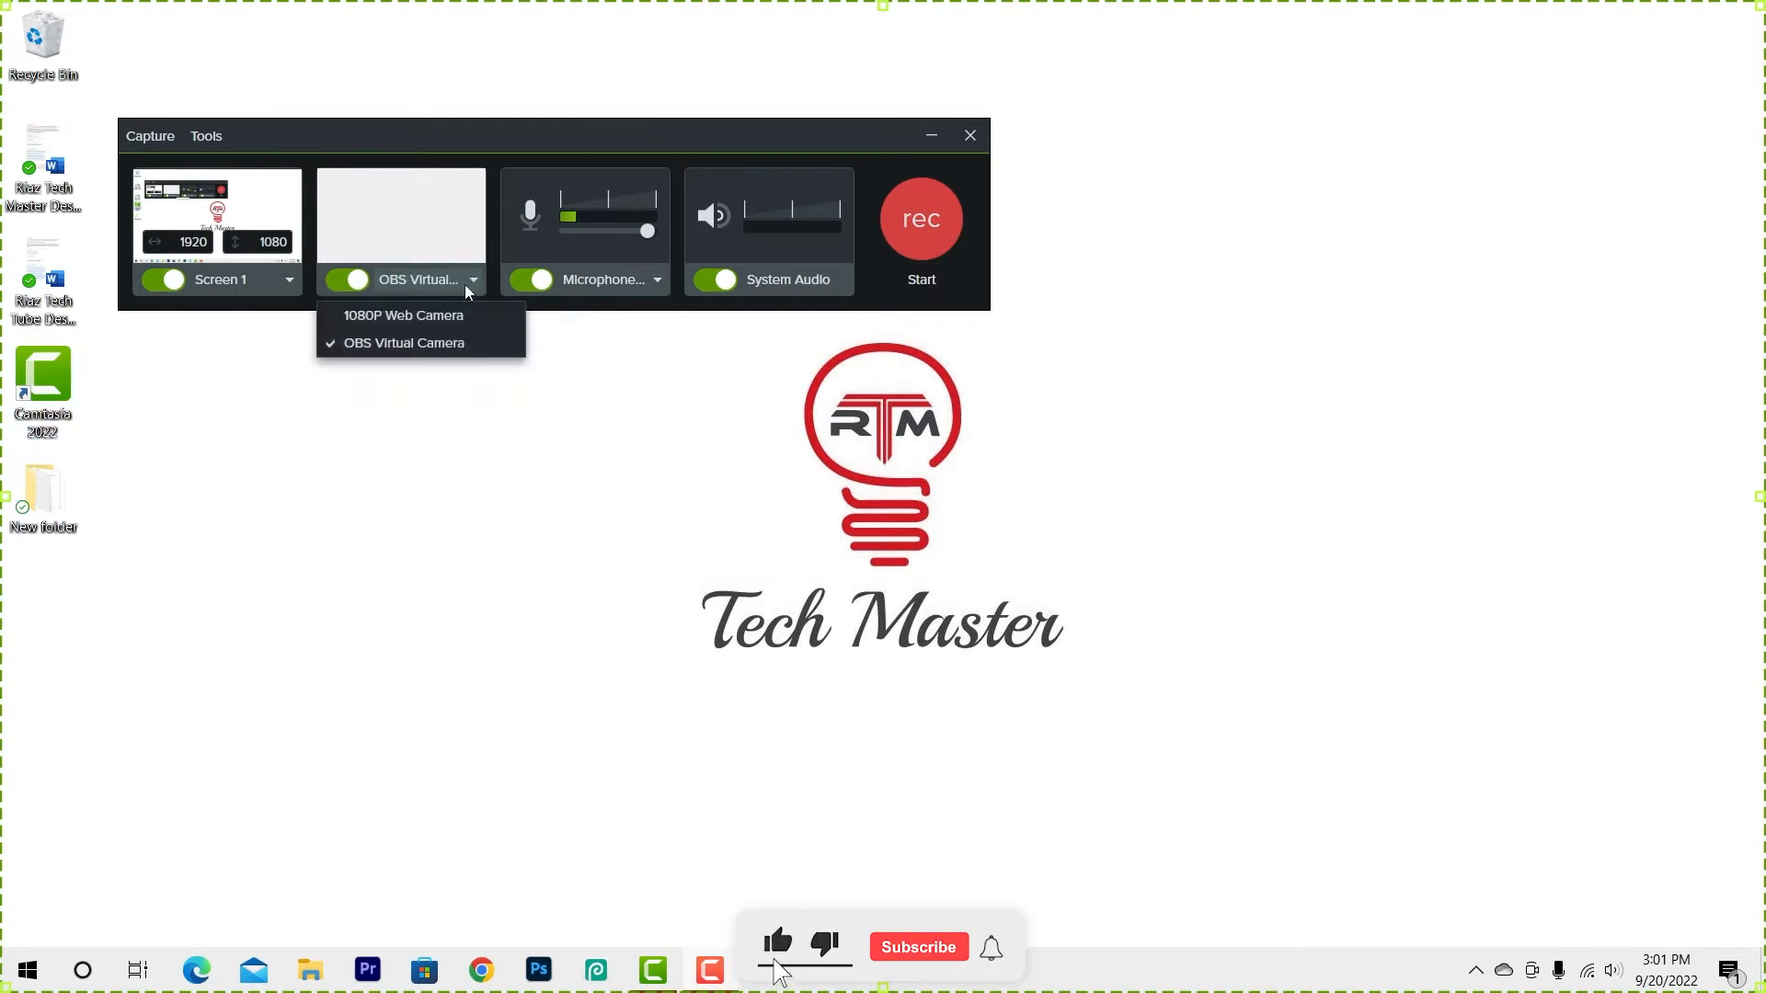
{"action": "left_click", "coordinate": [405, 315]}
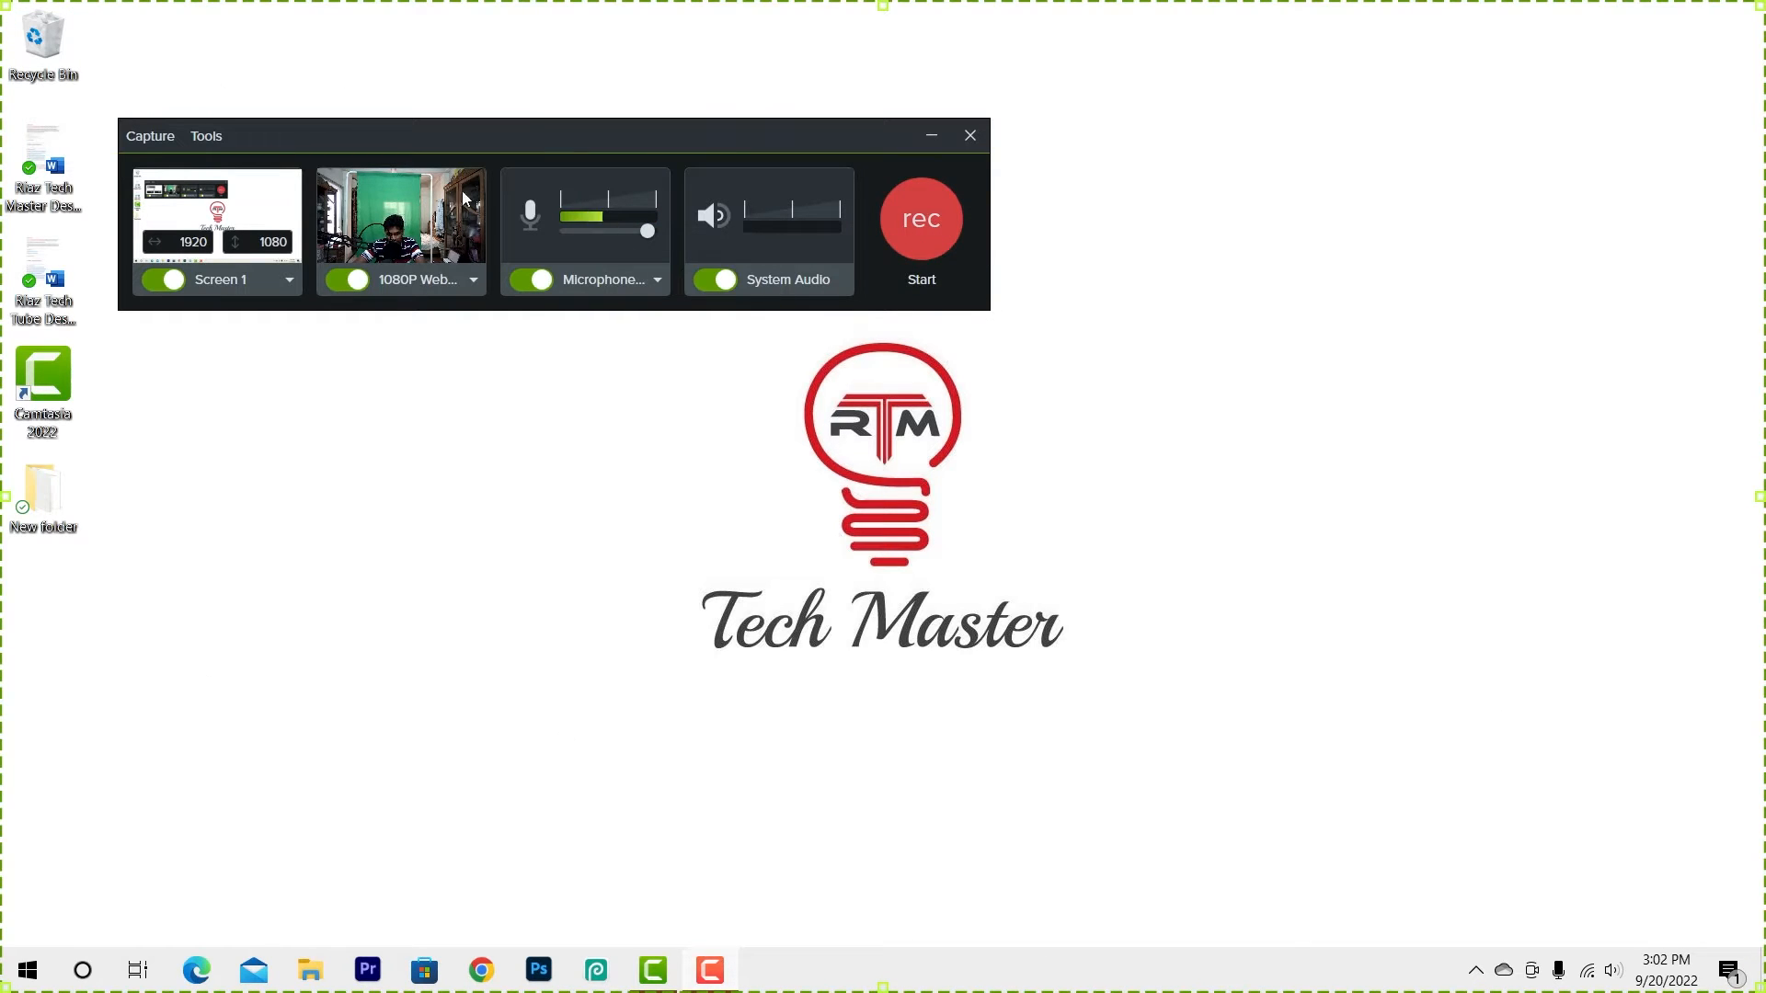
{"action": "left_click", "coordinate": [929, 233]}
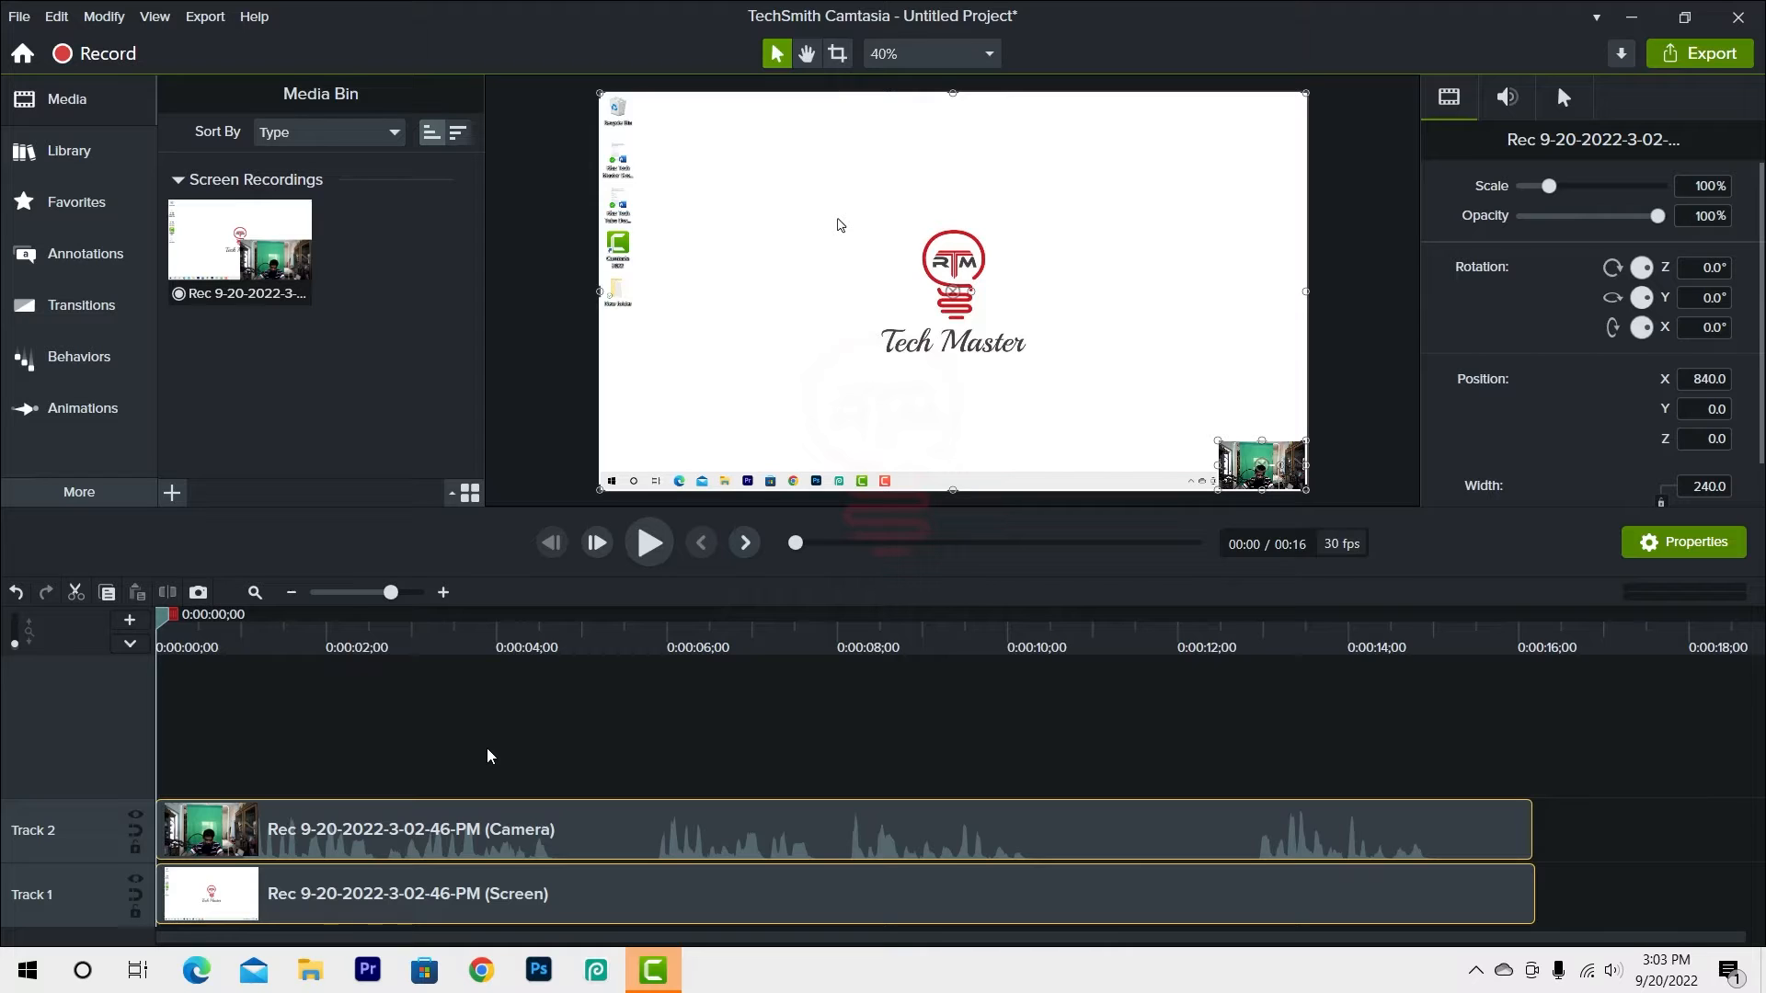
- Enlarge the camera overlay to about 37.6% scale and place it in the upper-left corner of the canvas
{"action": "left_click", "coordinate": [814, 841]}
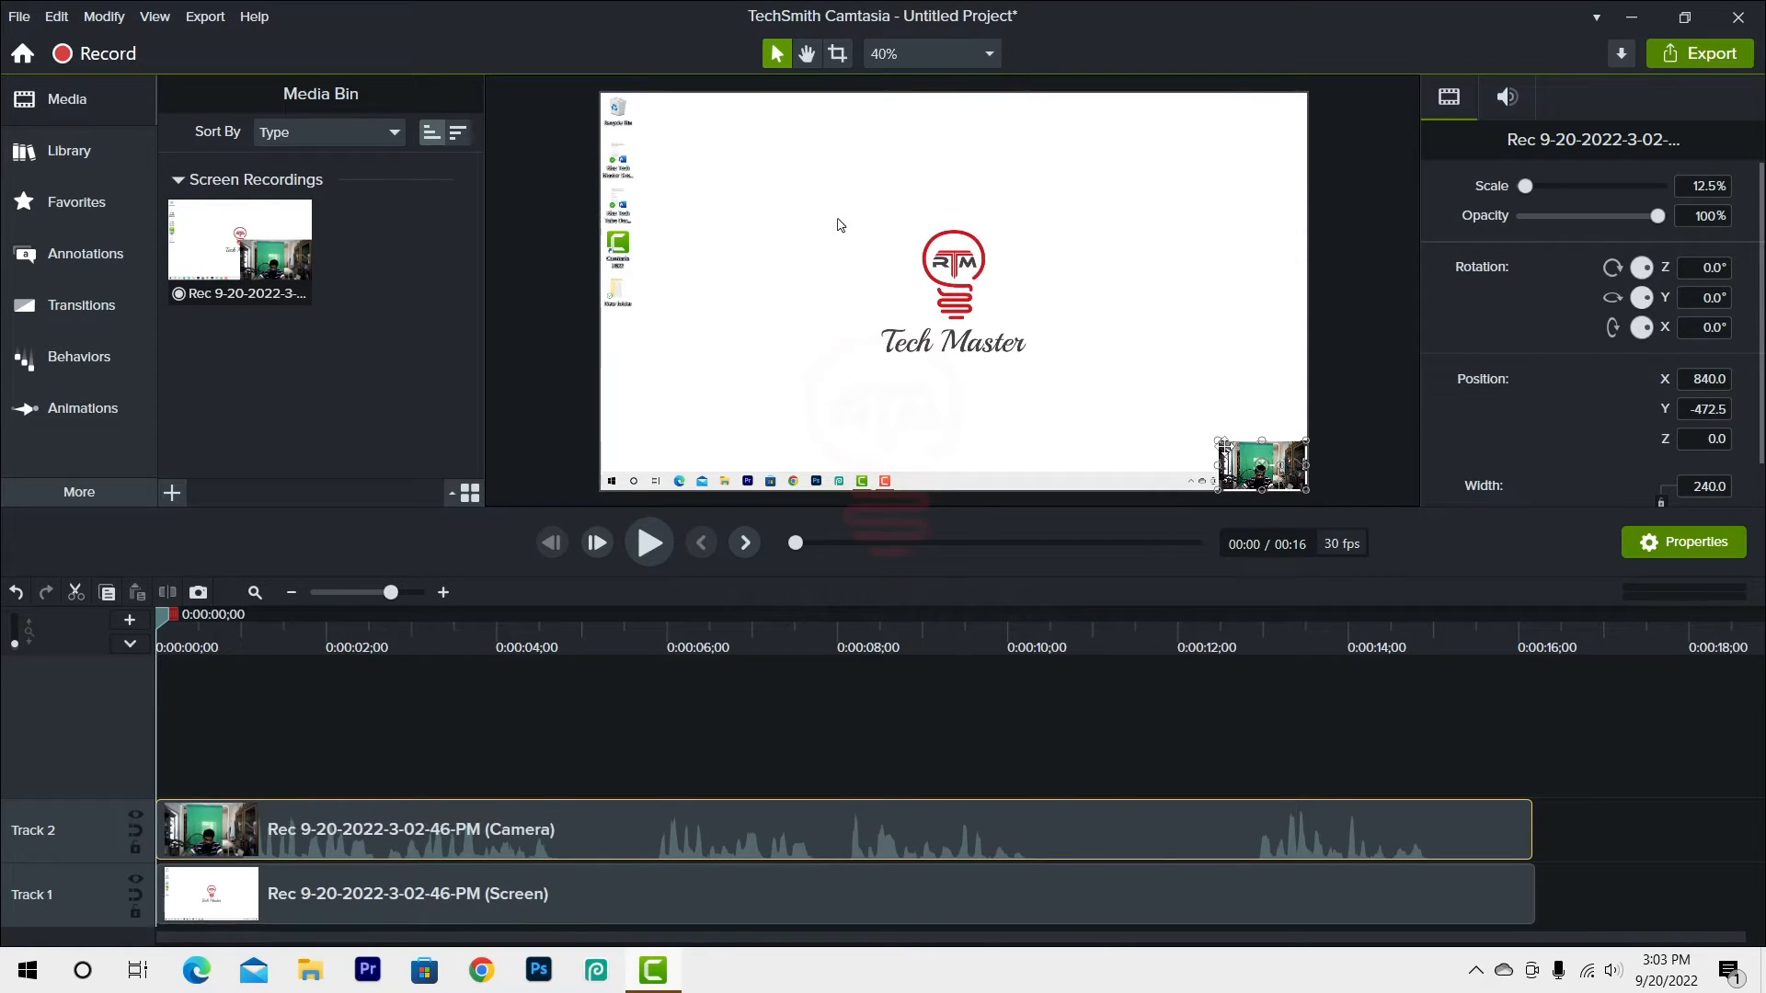
{"action": "left_click_drag", "start_coordinate": [1219, 445], "coordinate": [1040, 341]}
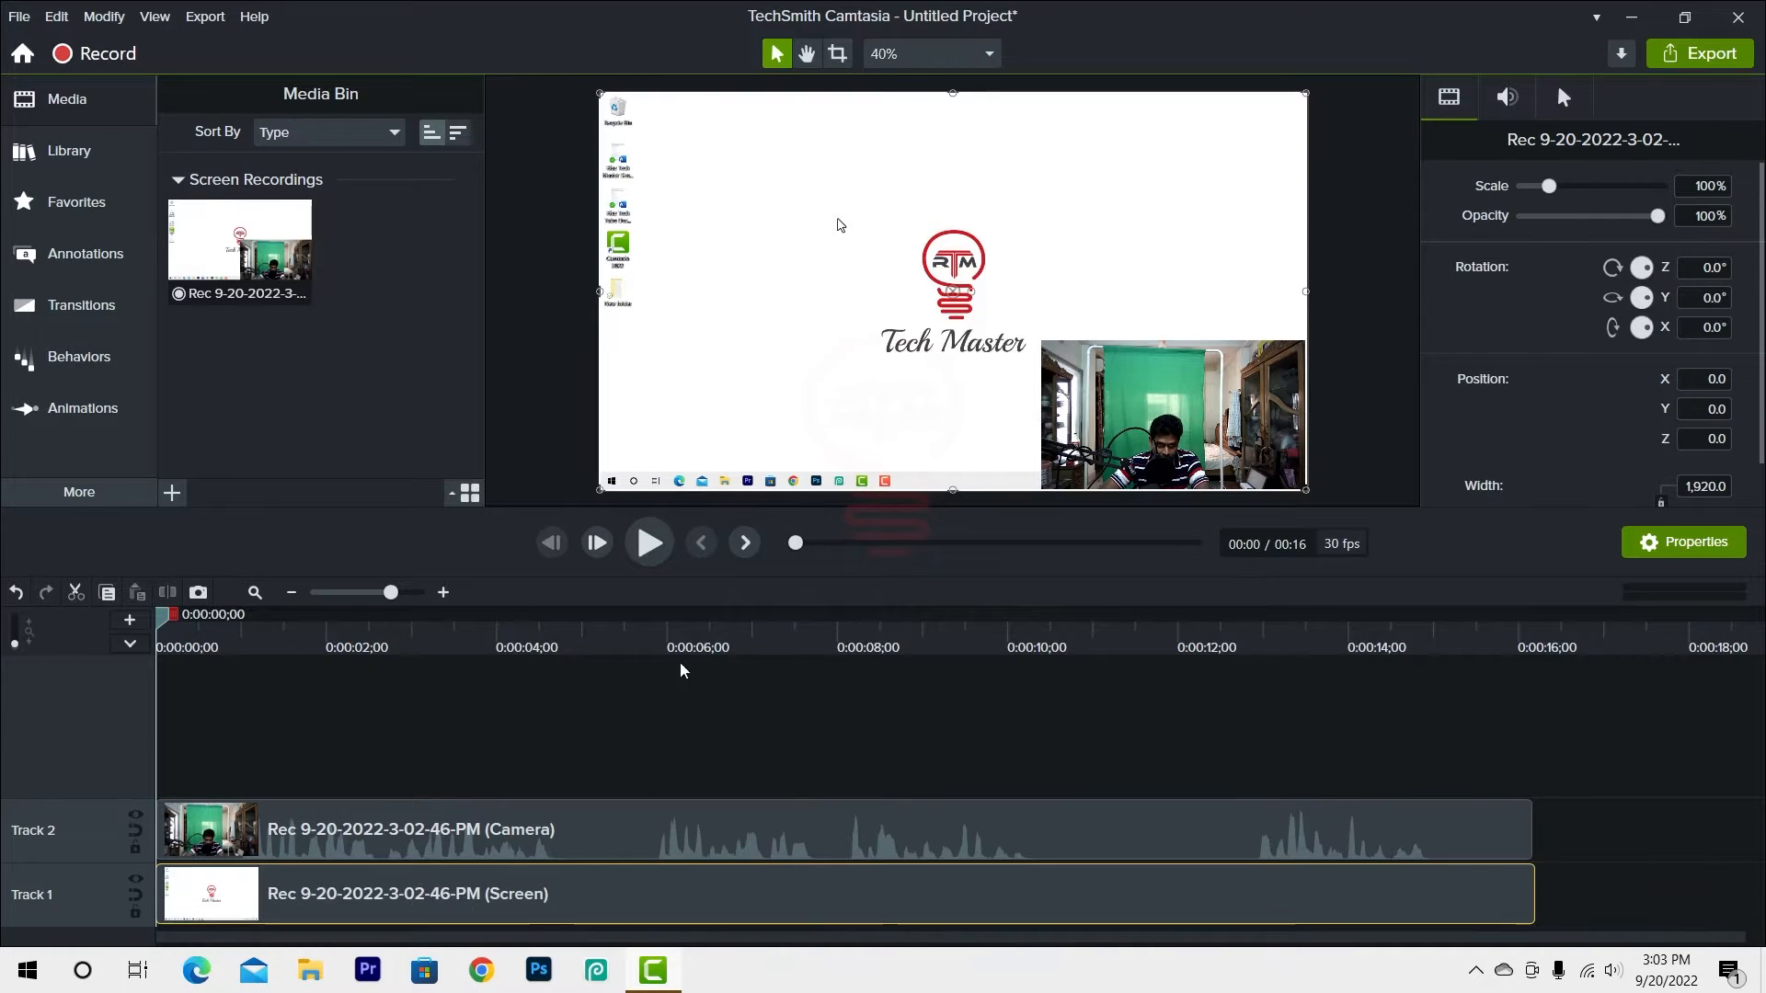
{"action": "left_click", "coordinate": [771, 635]}
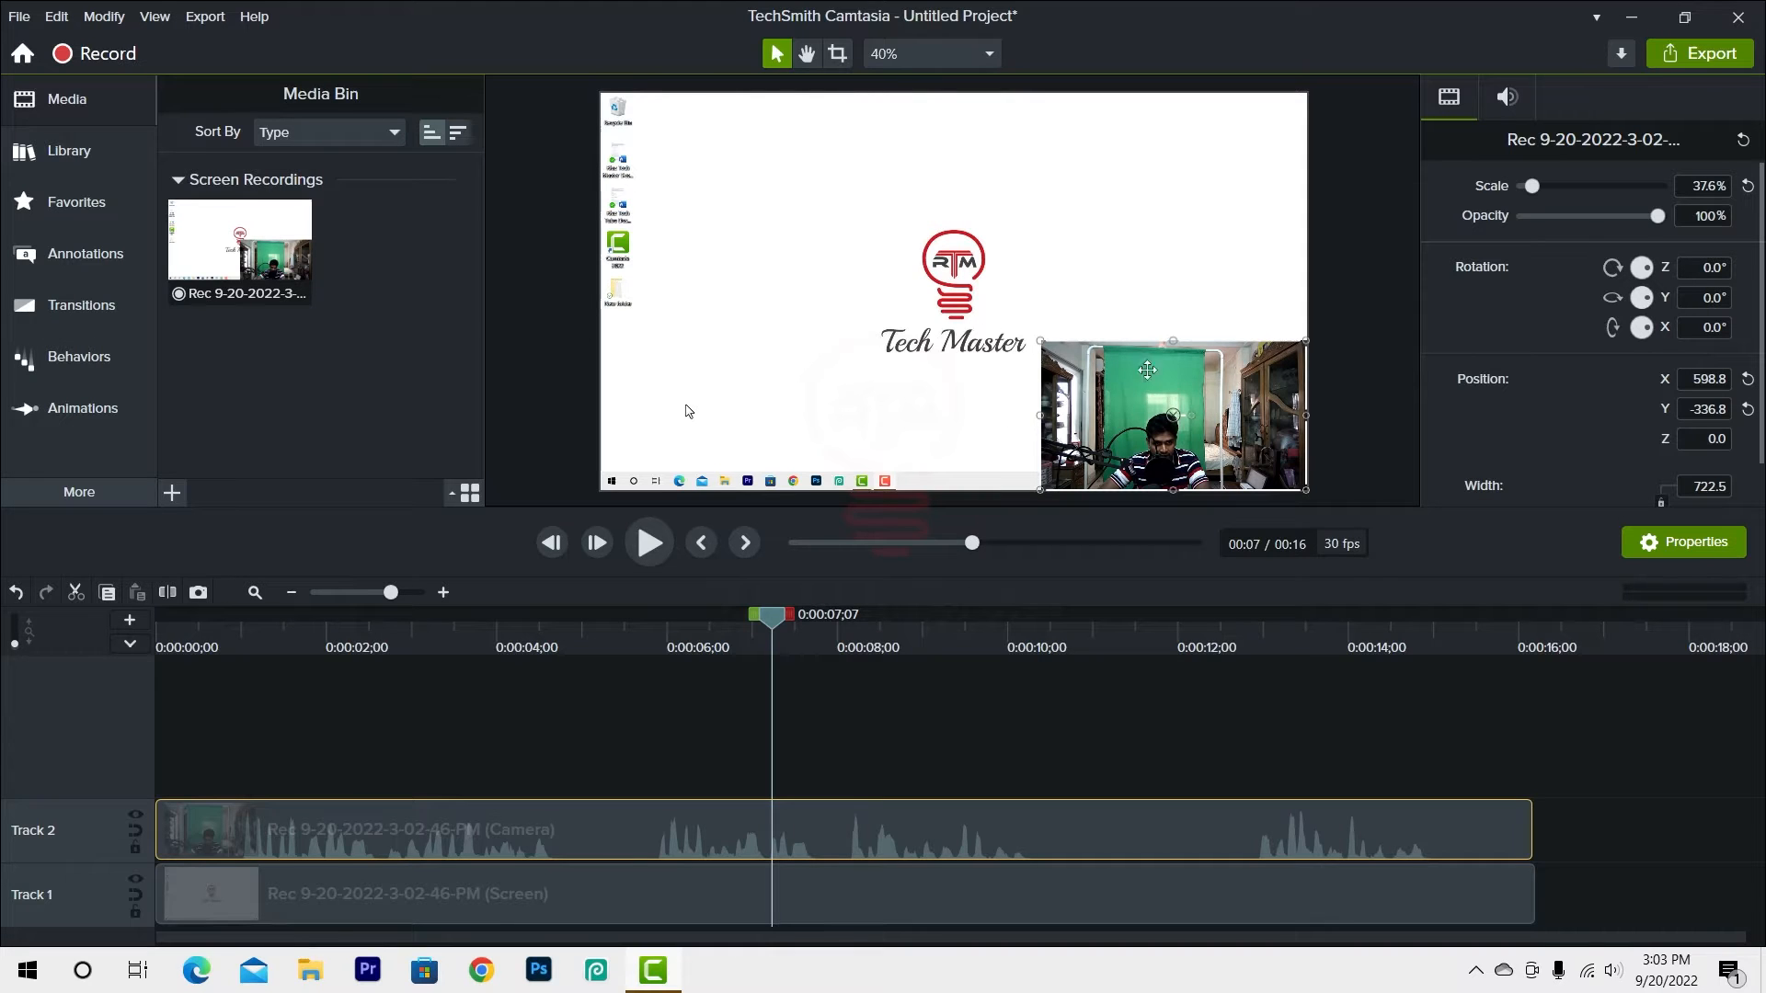
{"action": "left_click_drag", "start_coordinate": [1119, 408], "coordinate": [1189, 182]}
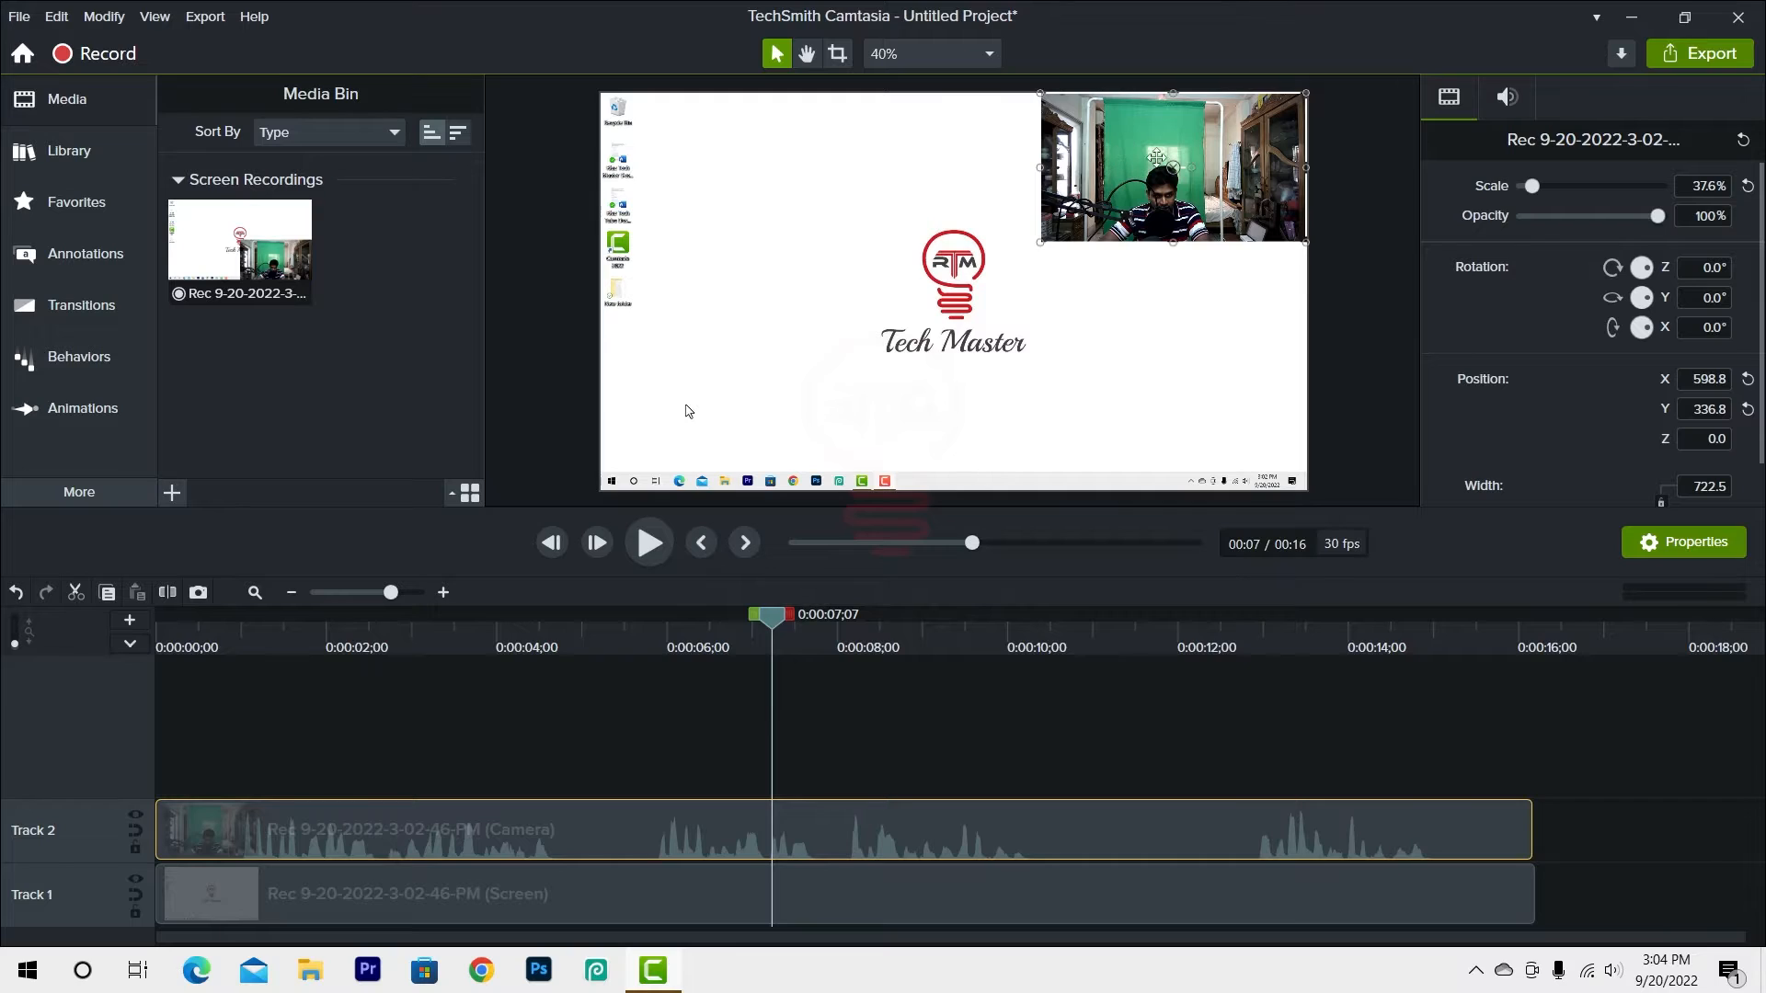
{"action": "left_click_drag", "start_coordinate": [1162, 153], "coordinate": [768, 159]}
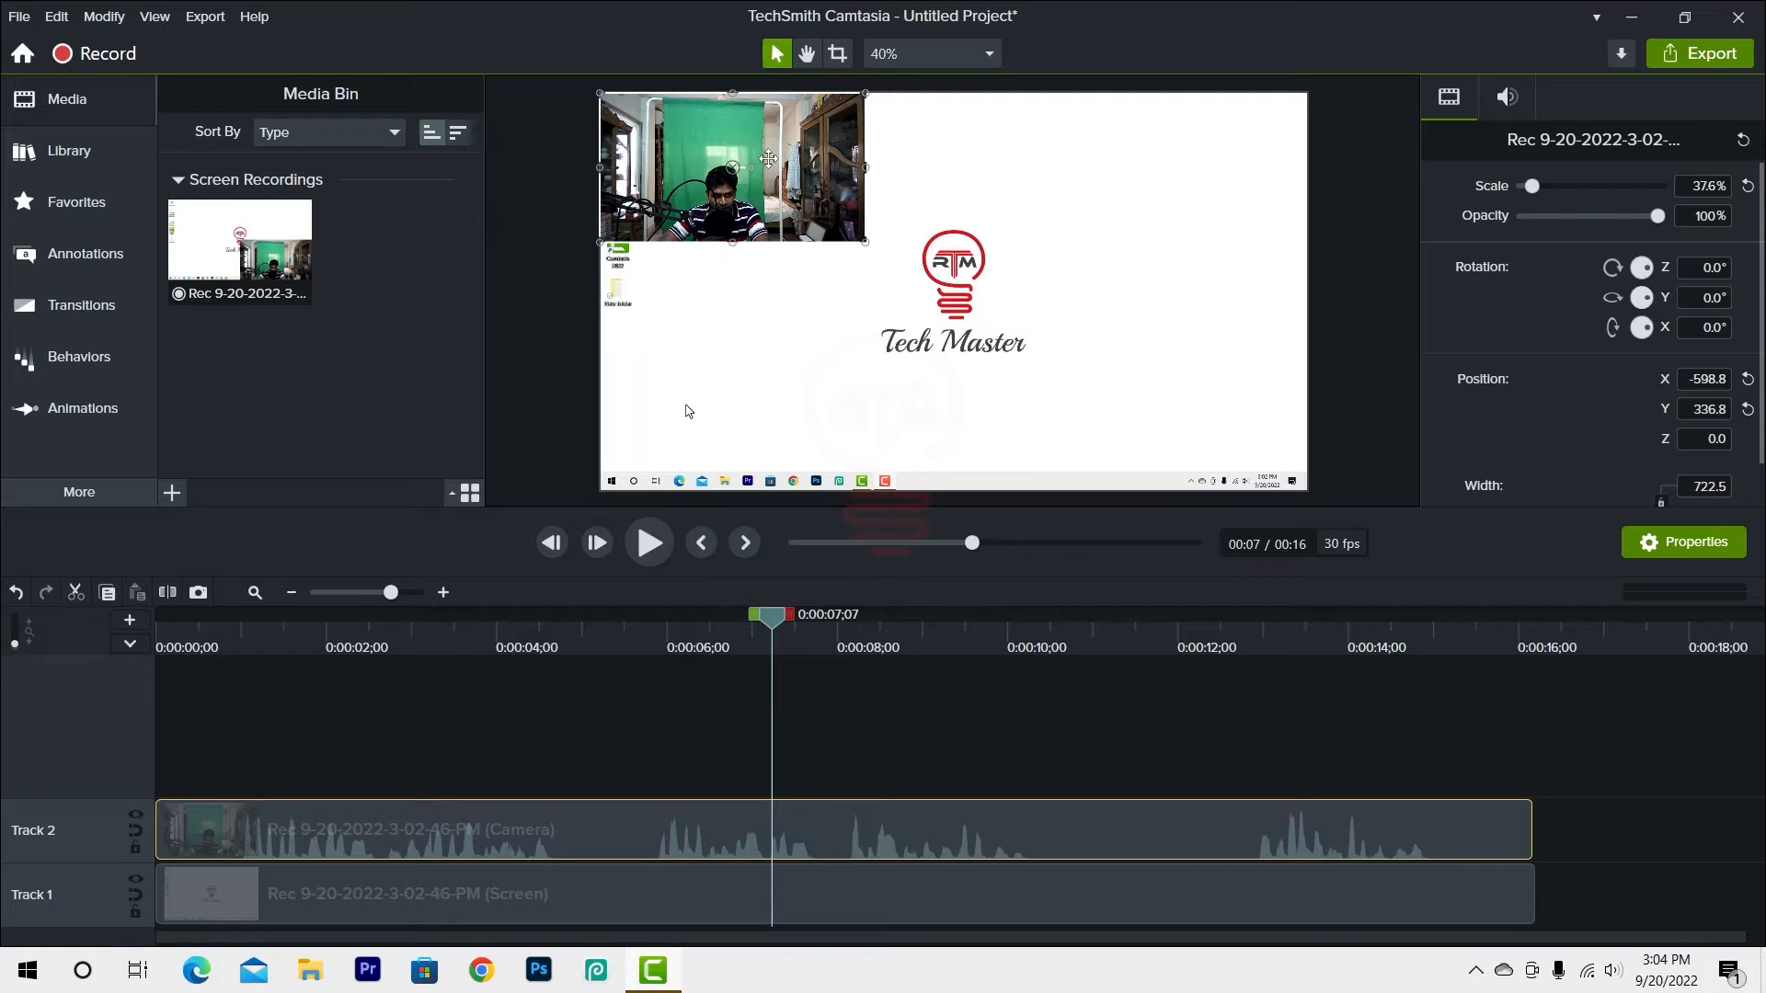
- Split the camera clip on Track 2 at 0:00:07;07 and check the two pieces on either side of the cut
{"action": "left_click", "coordinate": [168, 593]}
{"action": "left_click", "coordinate": [948, 629]}
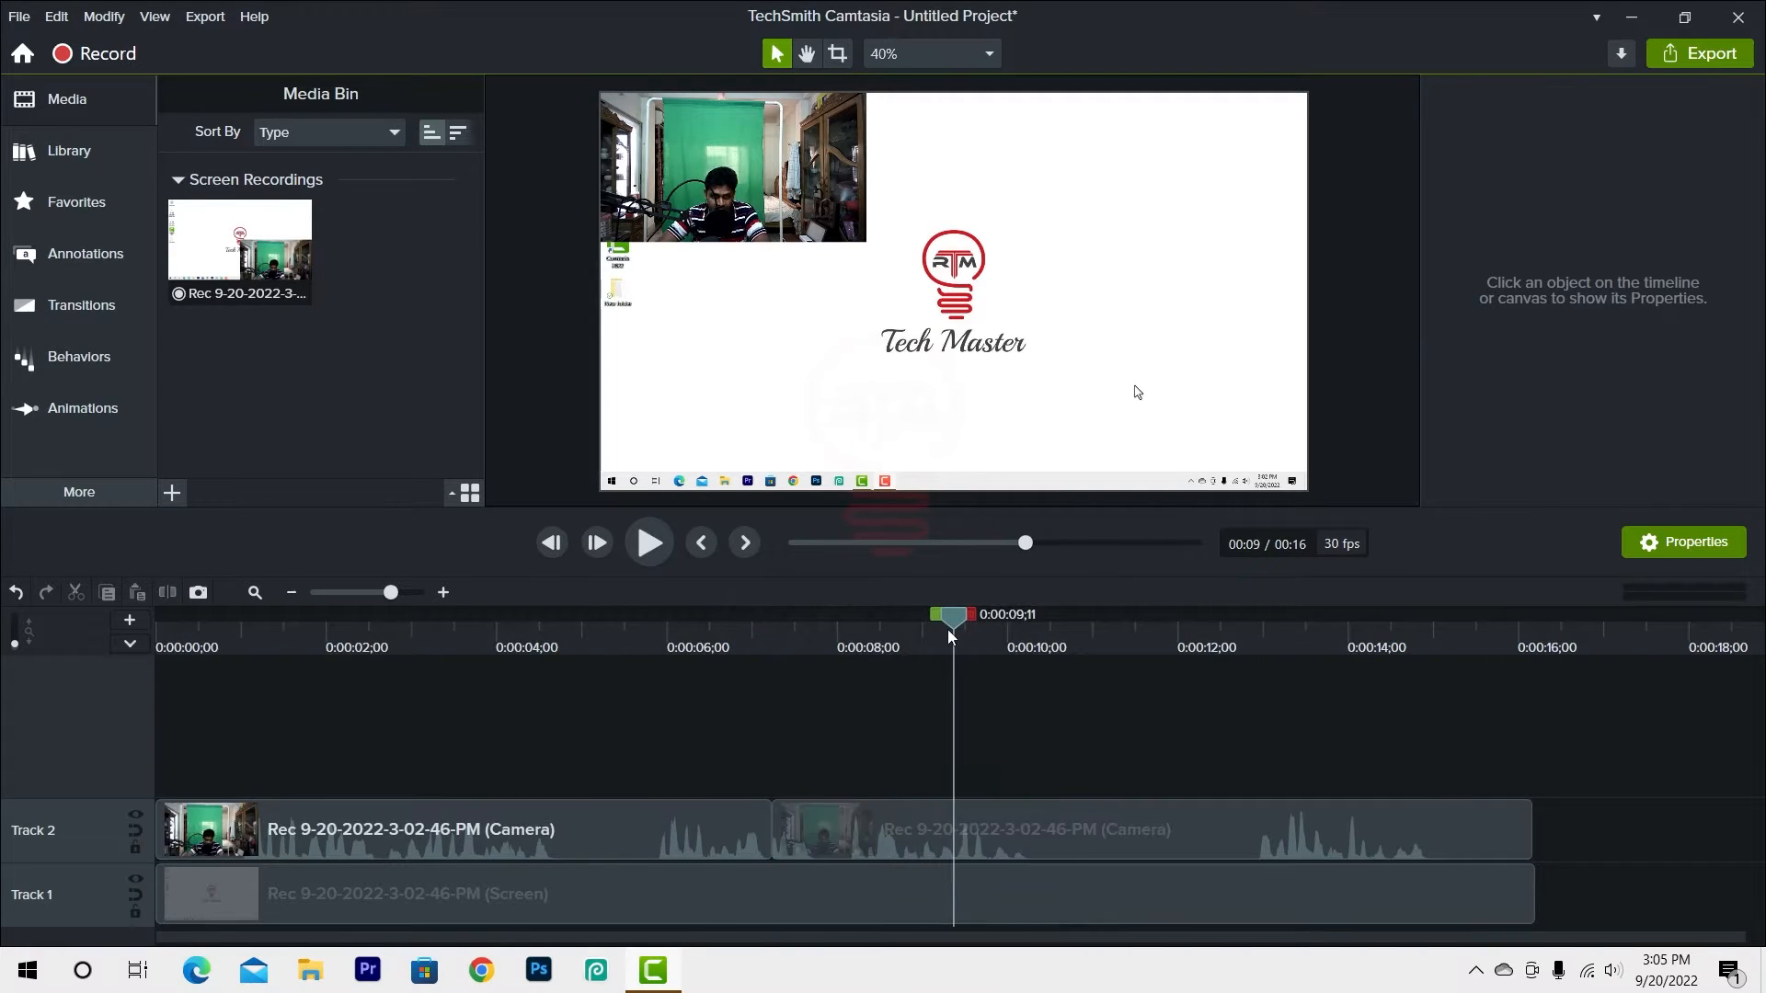
{"action": "left_click_drag", "start_coordinate": [947, 629], "coordinate": [710, 649]}
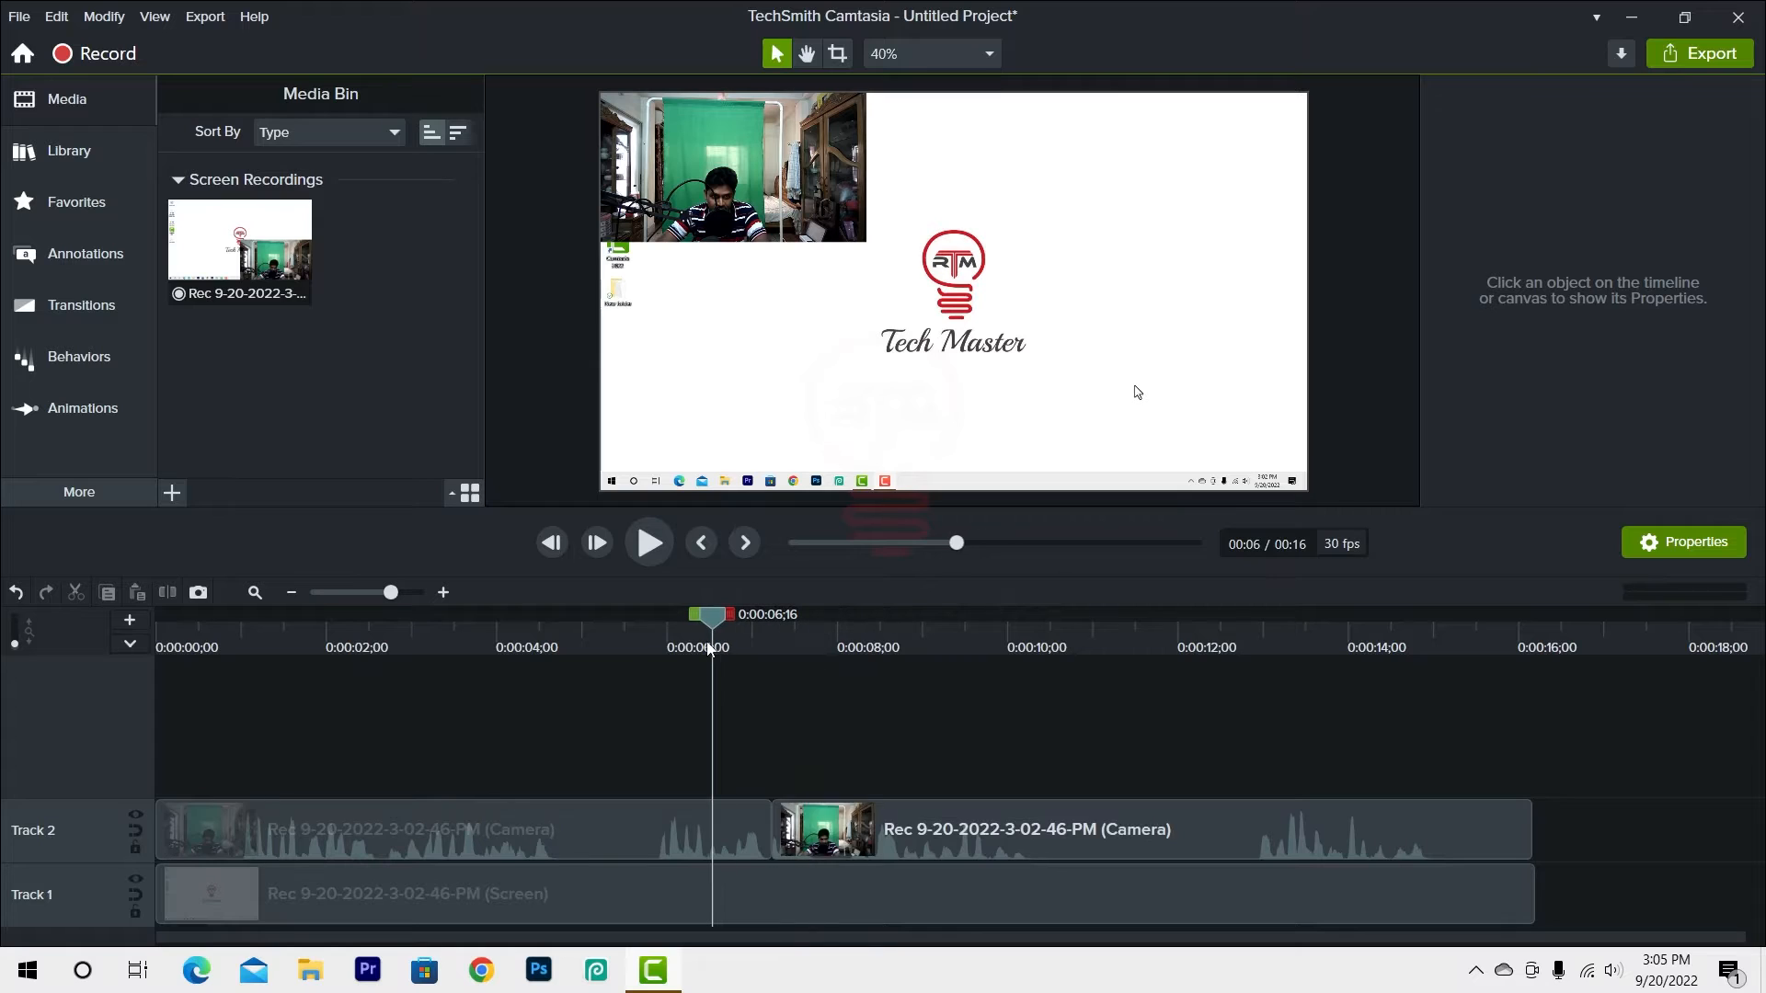
{"action": "left_click", "coordinate": [735, 832]}
{"action": "left_click", "coordinate": [953, 846]}
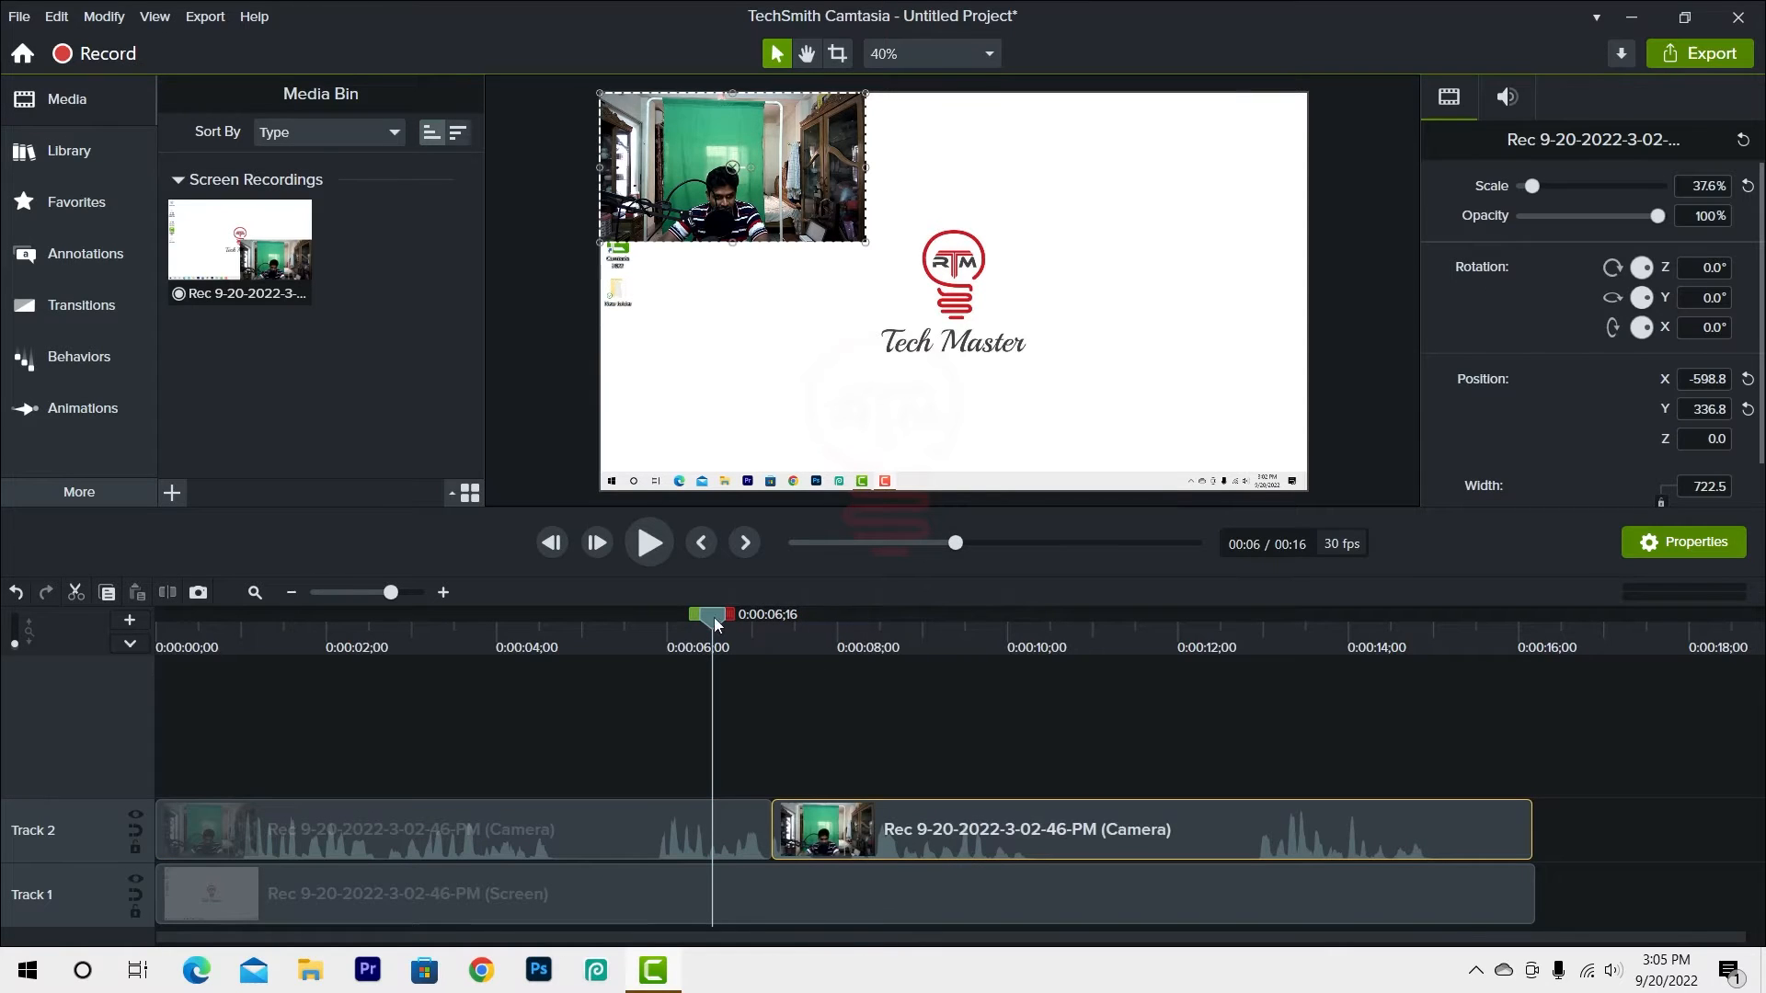
{"action": "left_click_drag", "start_coordinate": [714, 617], "coordinate": [684, 617]}
{"action": "left_click", "coordinate": [609, 829]}
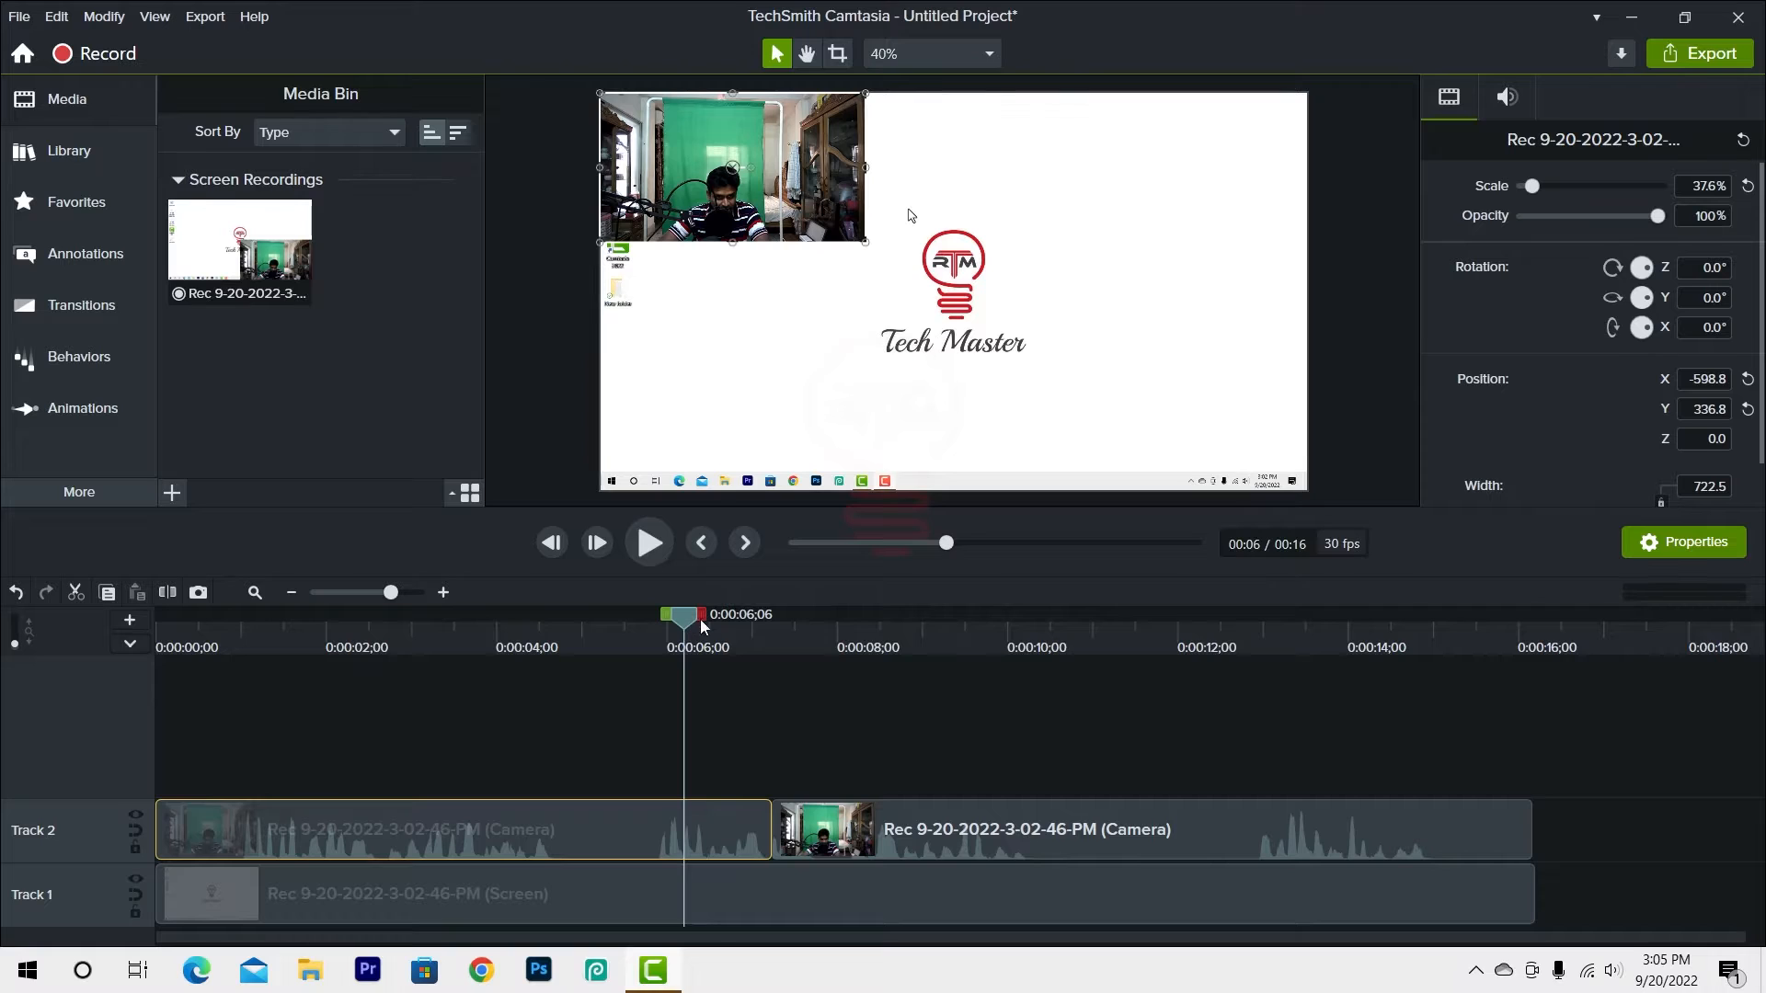
- Move the camera overlay of the second Track 2 piece to the upper-right corner and preview the position change across the cut
{"action": "left_click_drag", "start_coordinate": [690, 624], "coordinate": [890, 630]}
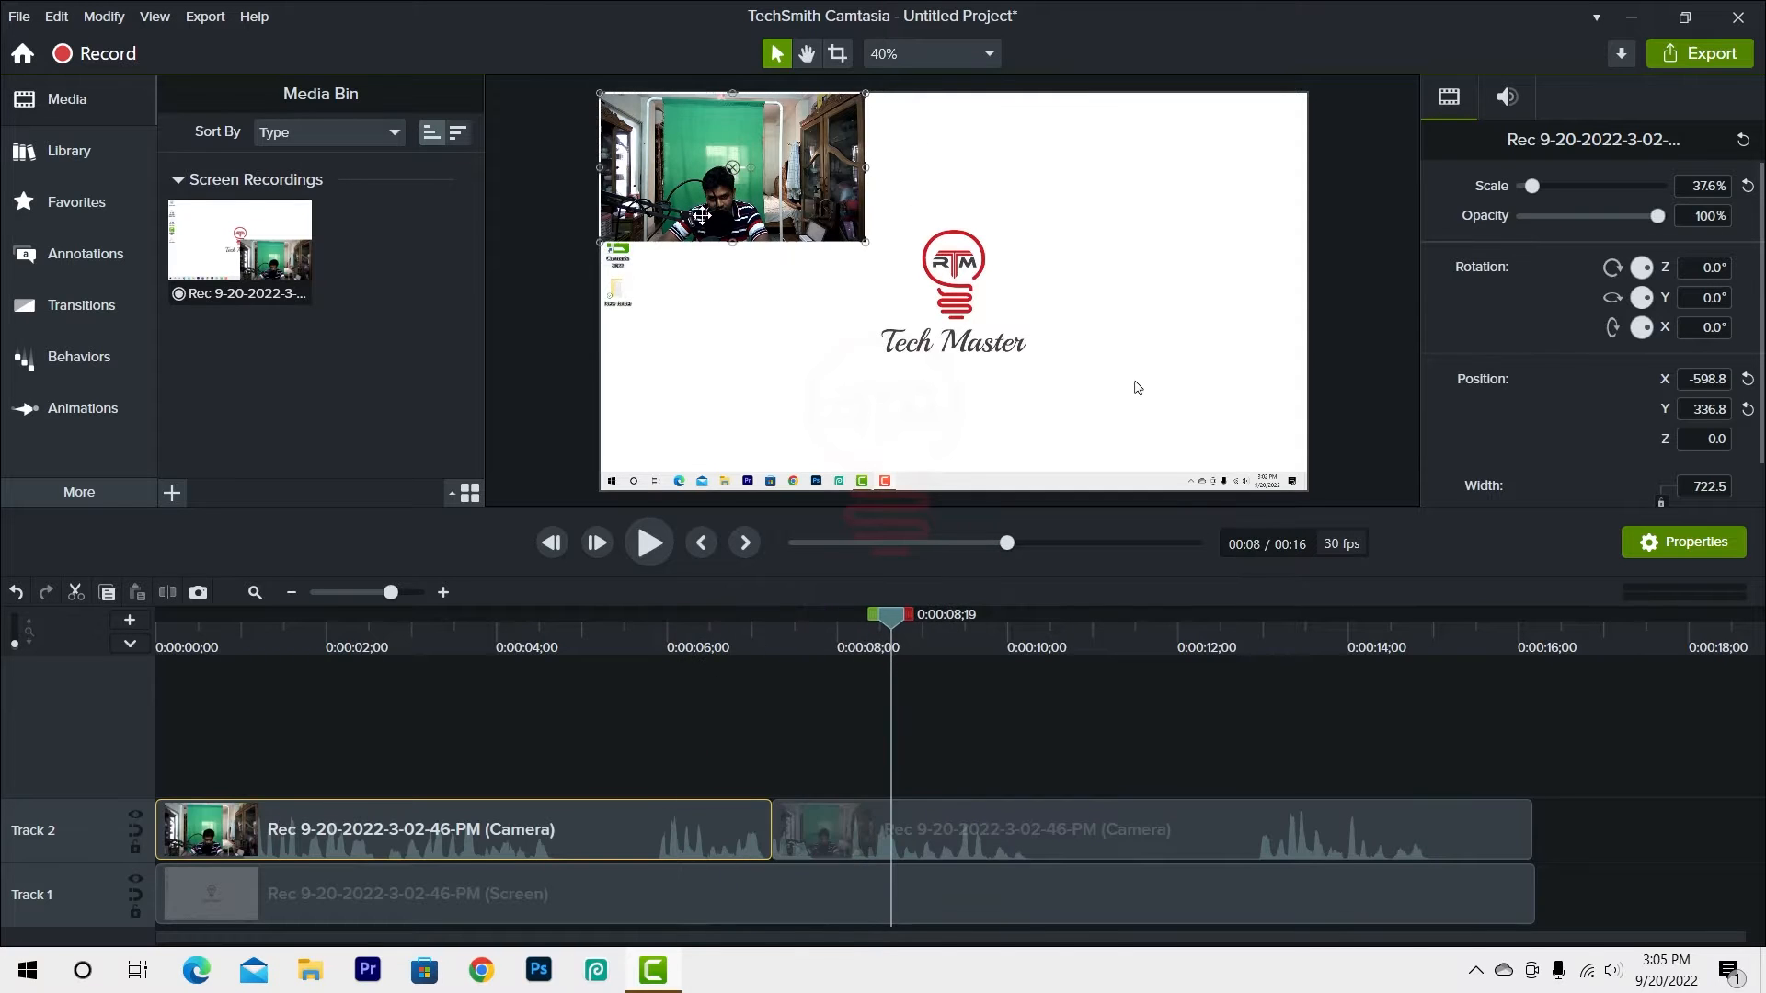
{"action": "left_click_drag", "start_coordinate": [707, 217], "coordinate": [1148, 217]}
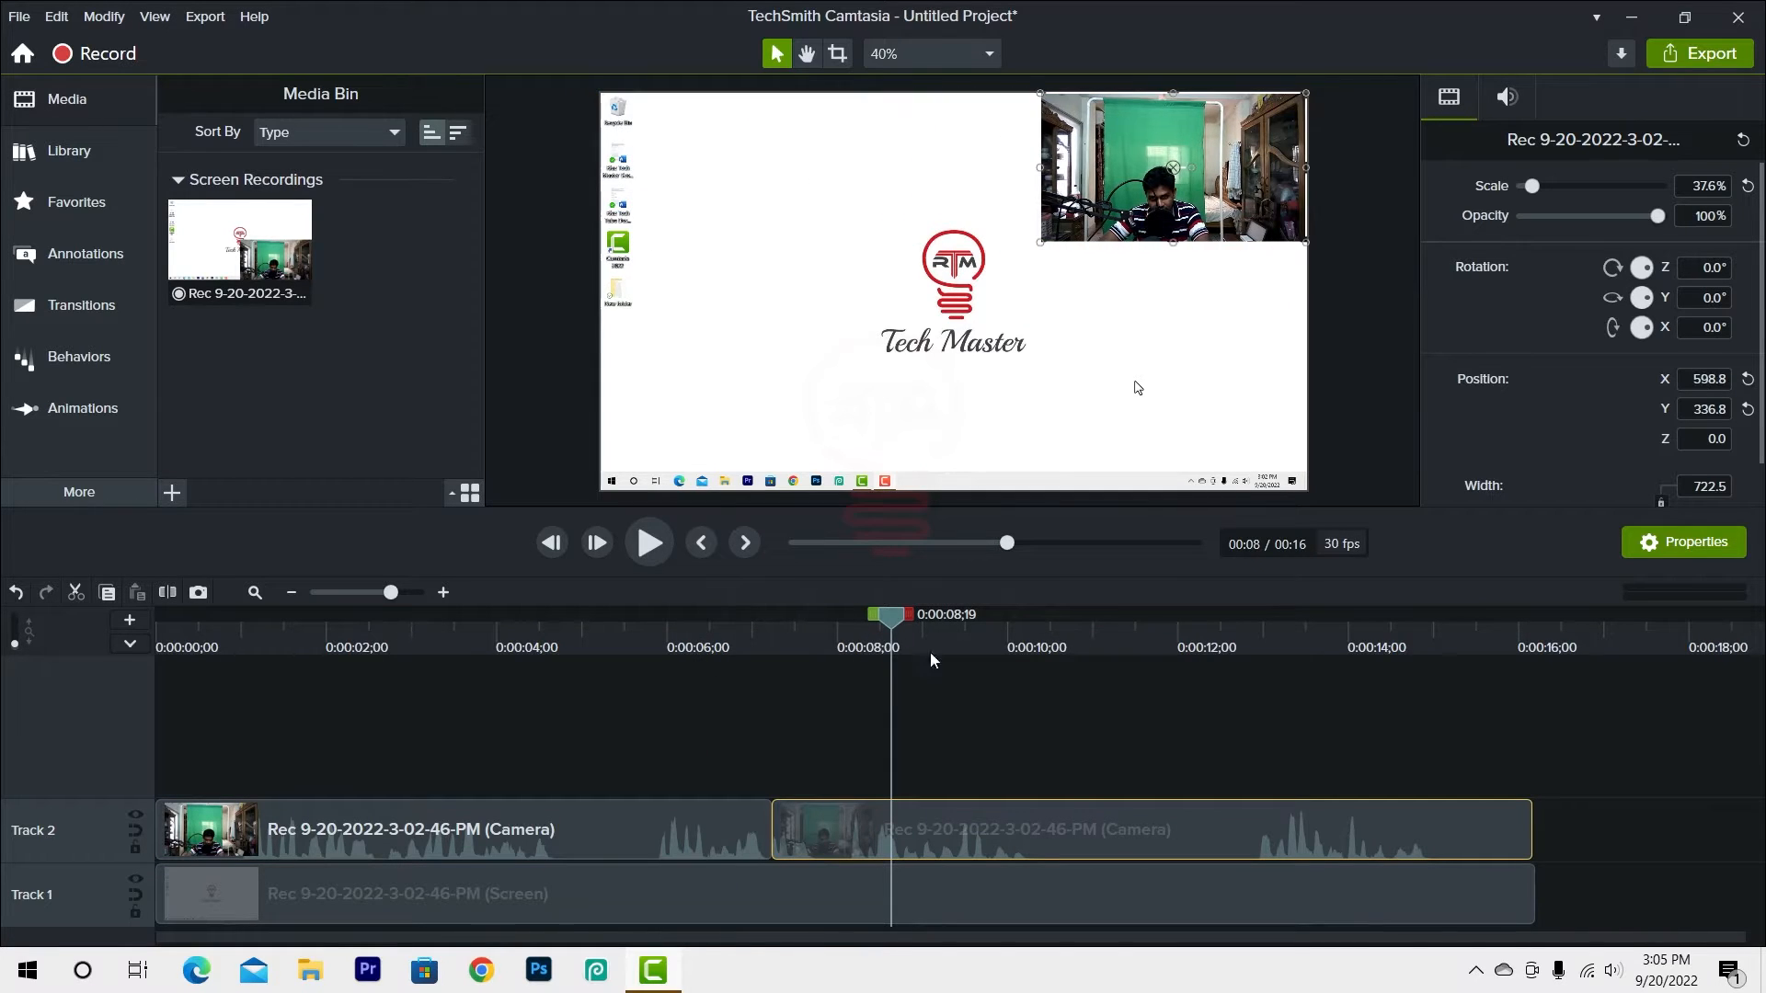
{"action": "left_click_drag", "start_coordinate": [885, 618], "coordinate": [759, 633]}
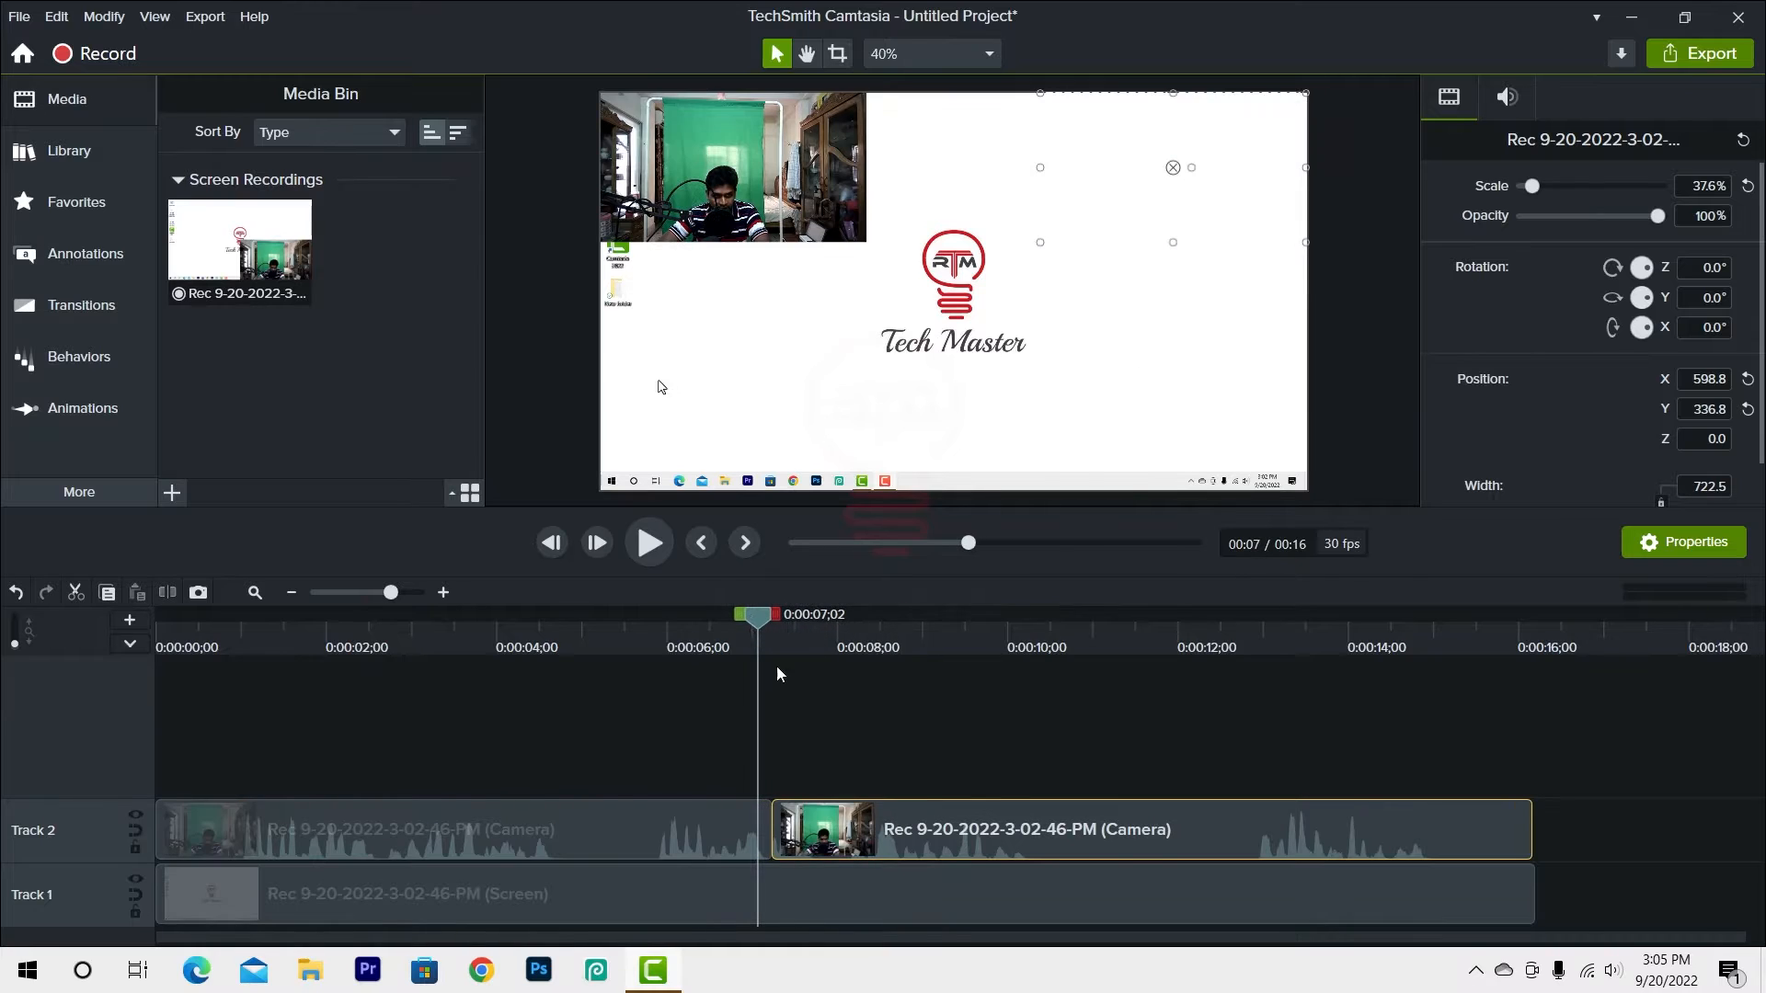
{"action": "left_click", "coordinate": [263, 388]}
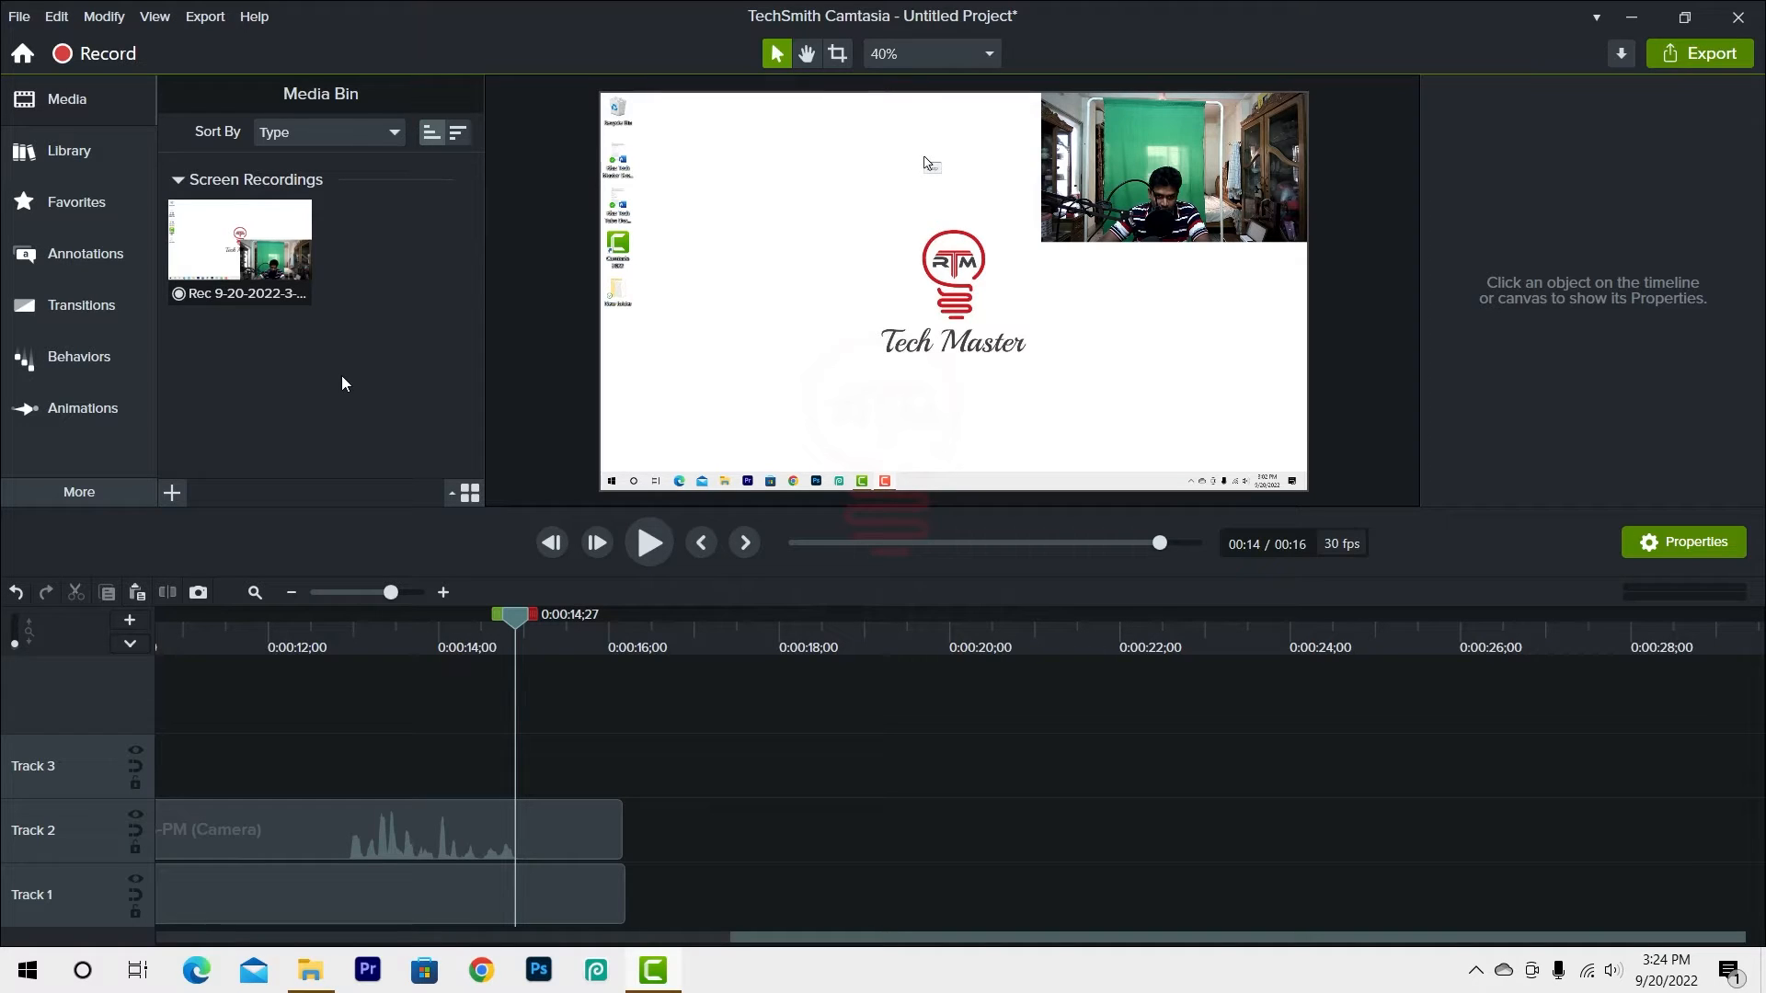
{"action": "right_click", "coordinate": [284, 355]}
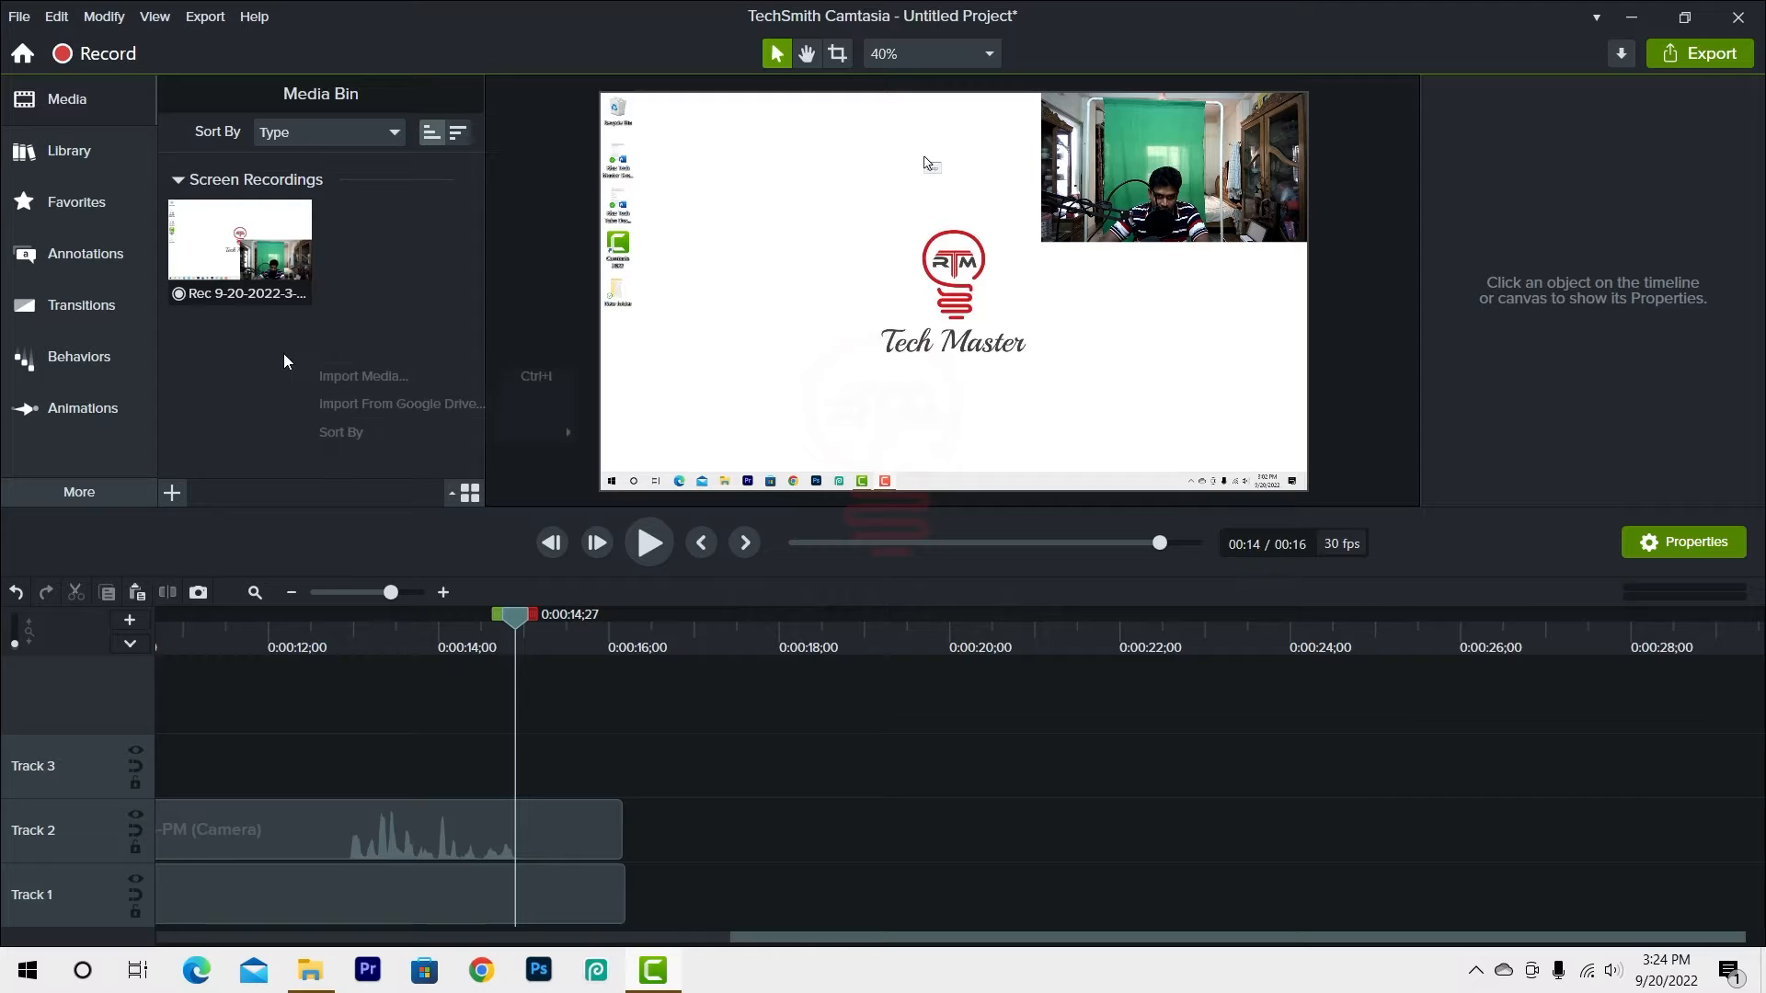
{"action": "left_click", "coordinate": [368, 376]}
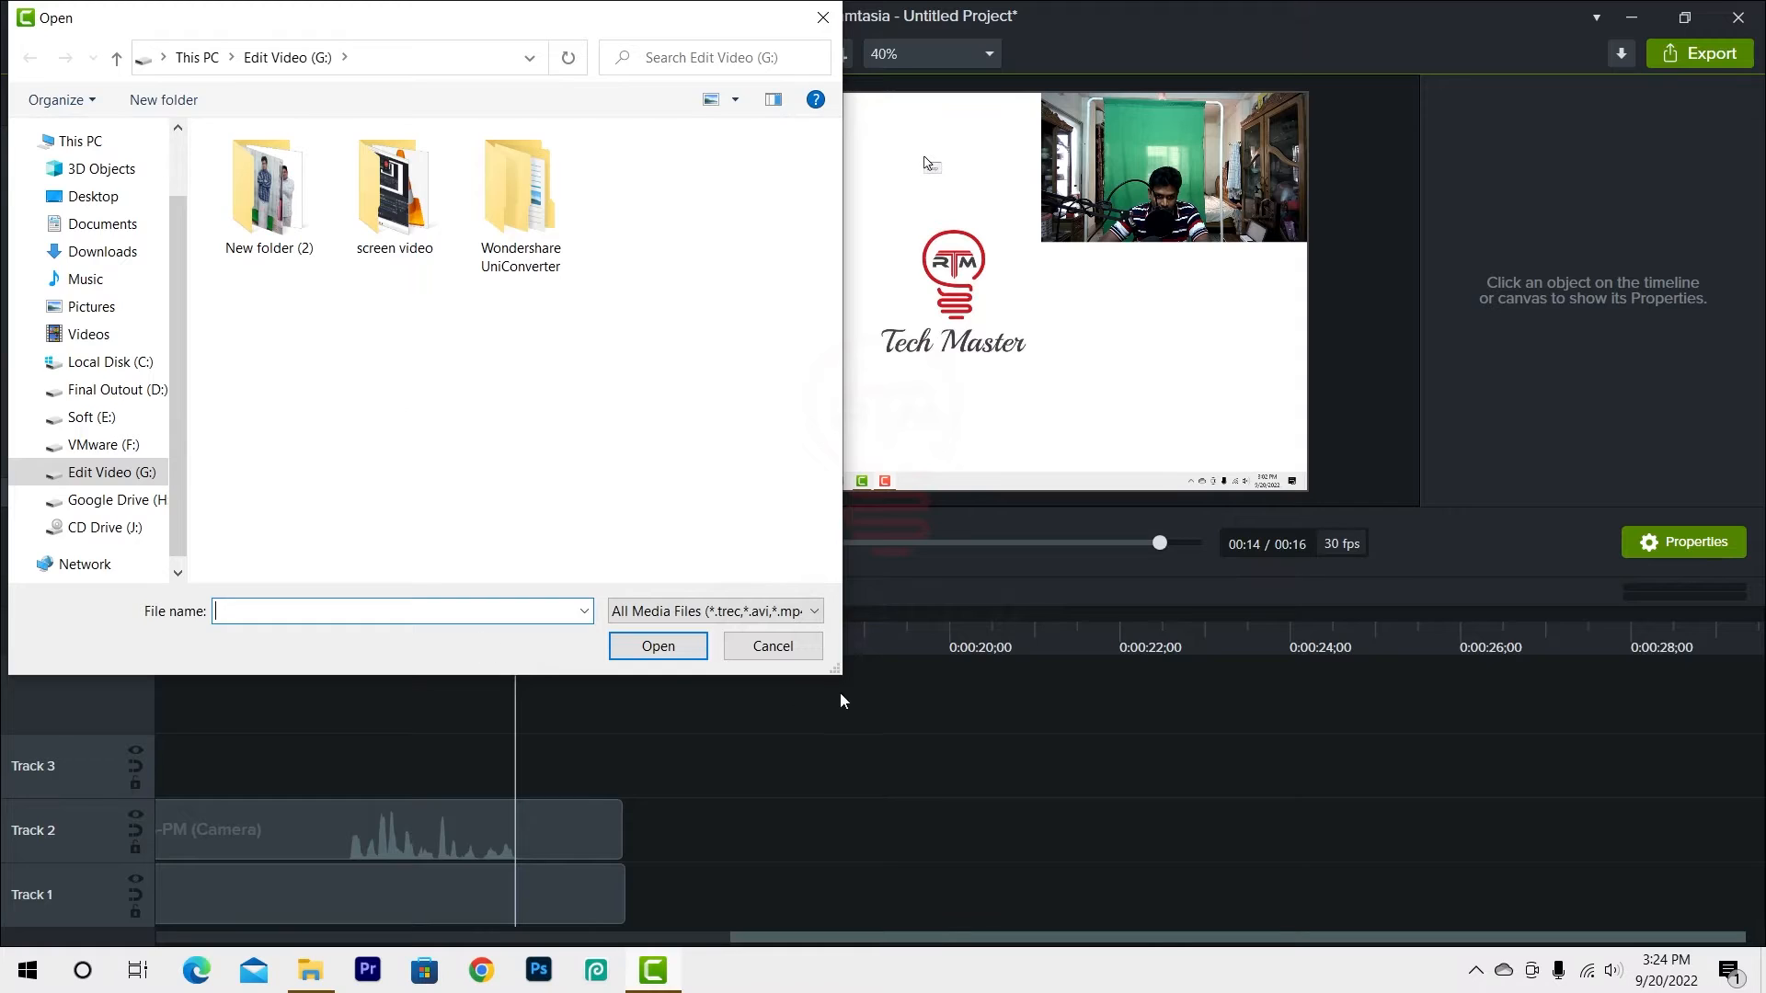
{"action": "key", "text": "Escape"}
{"action": "left_click", "coordinate": [19, 17]}
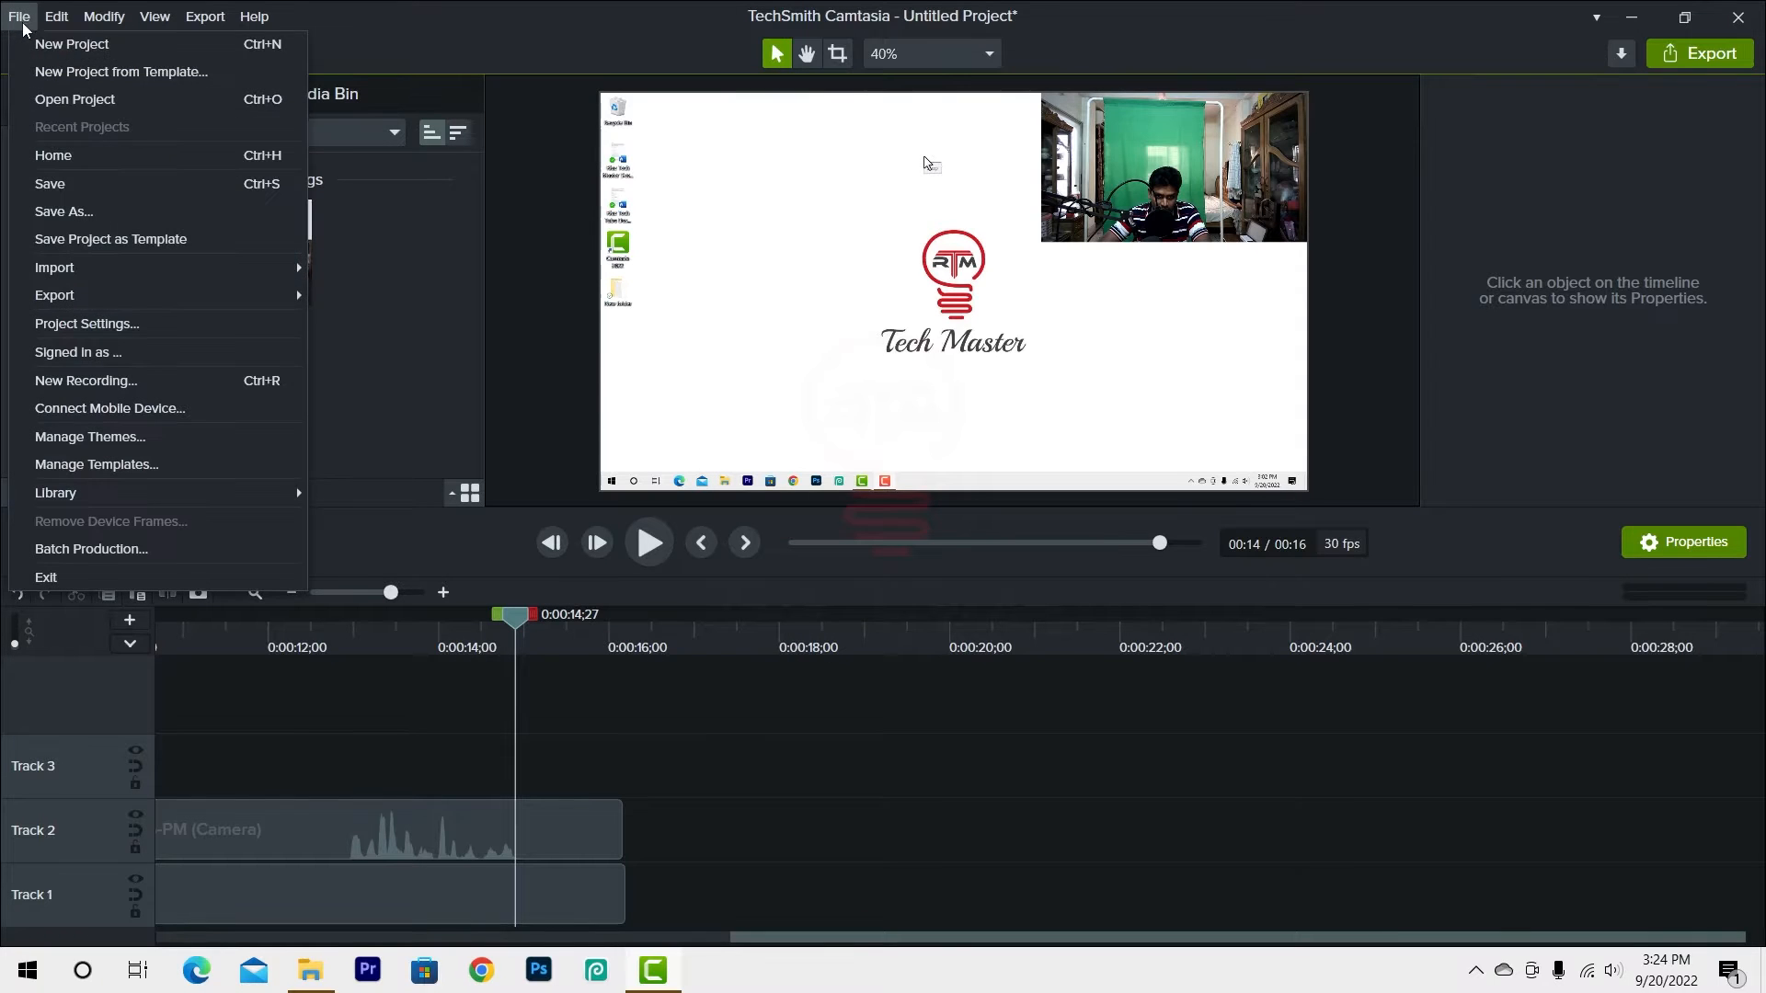
{"action": "mouse_move", "coordinate": [276, 267]}
{"action": "left_click", "coordinate": [410, 273]}
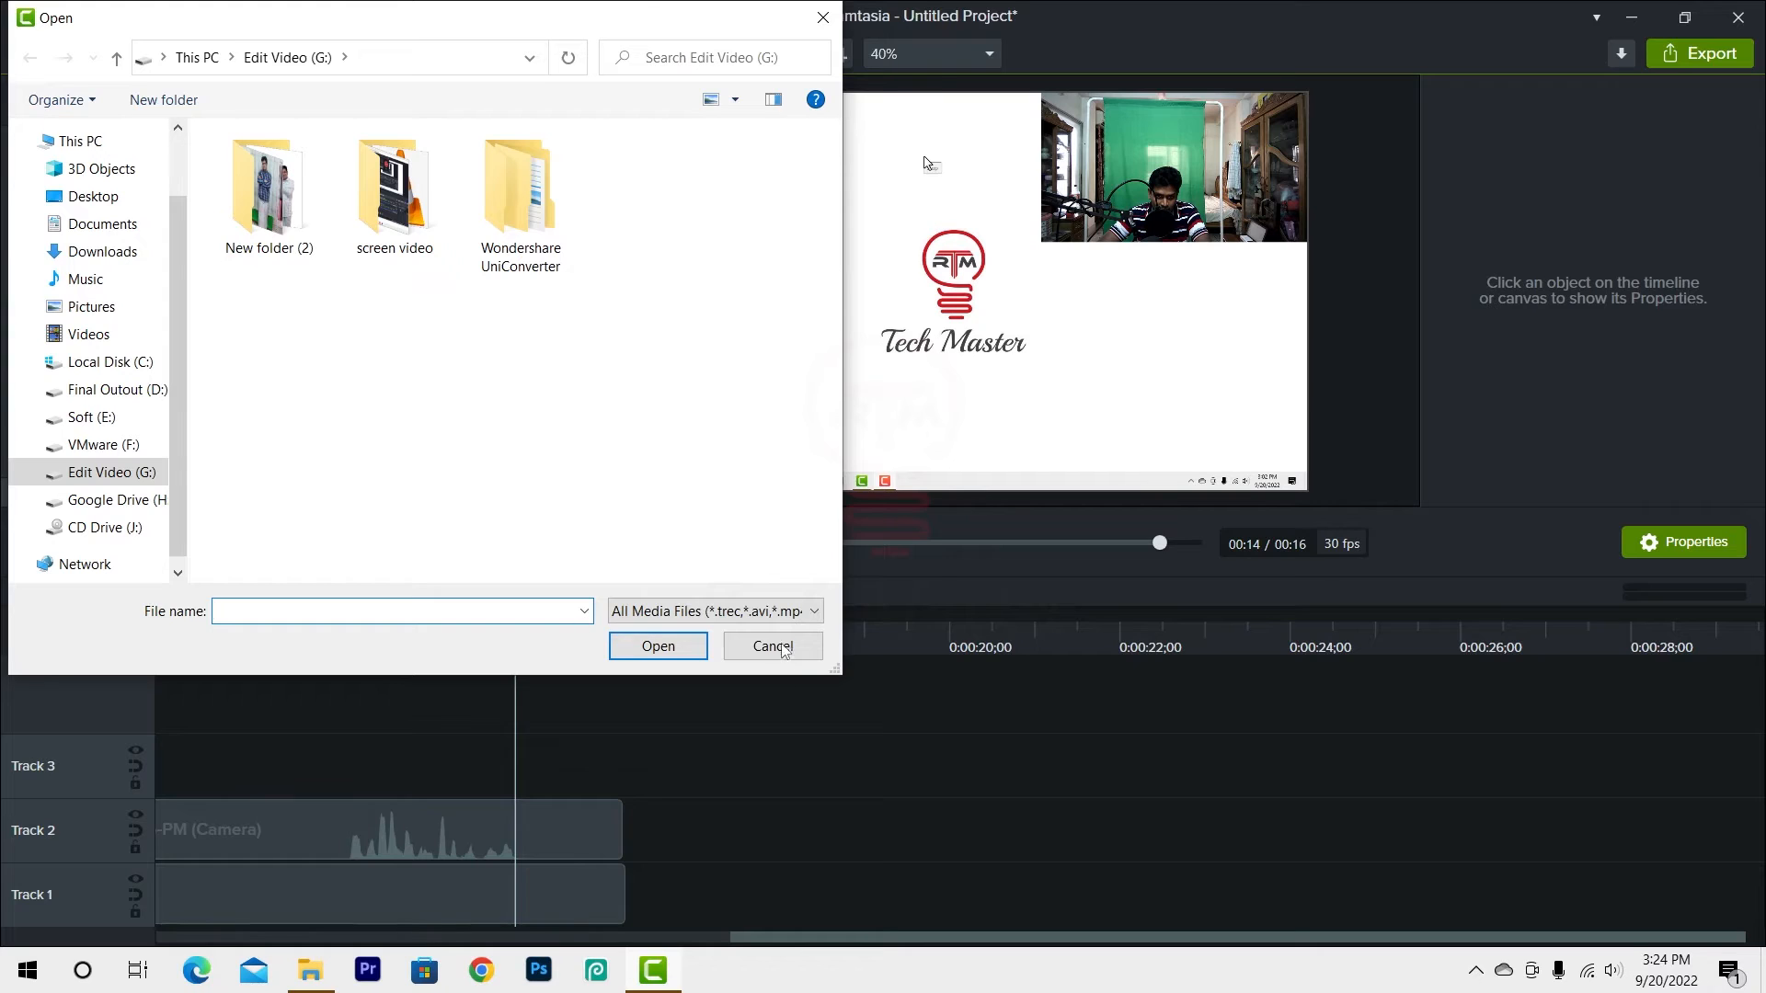
{"action": "left_click", "coordinate": [783, 648]}
- Add the five MP4 videos from File Explorer's Camera folder to the Media Bin and place VID_20220605_180540 after the camera clip on Track 2
{"action": "left_click", "coordinate": [310, 975]}
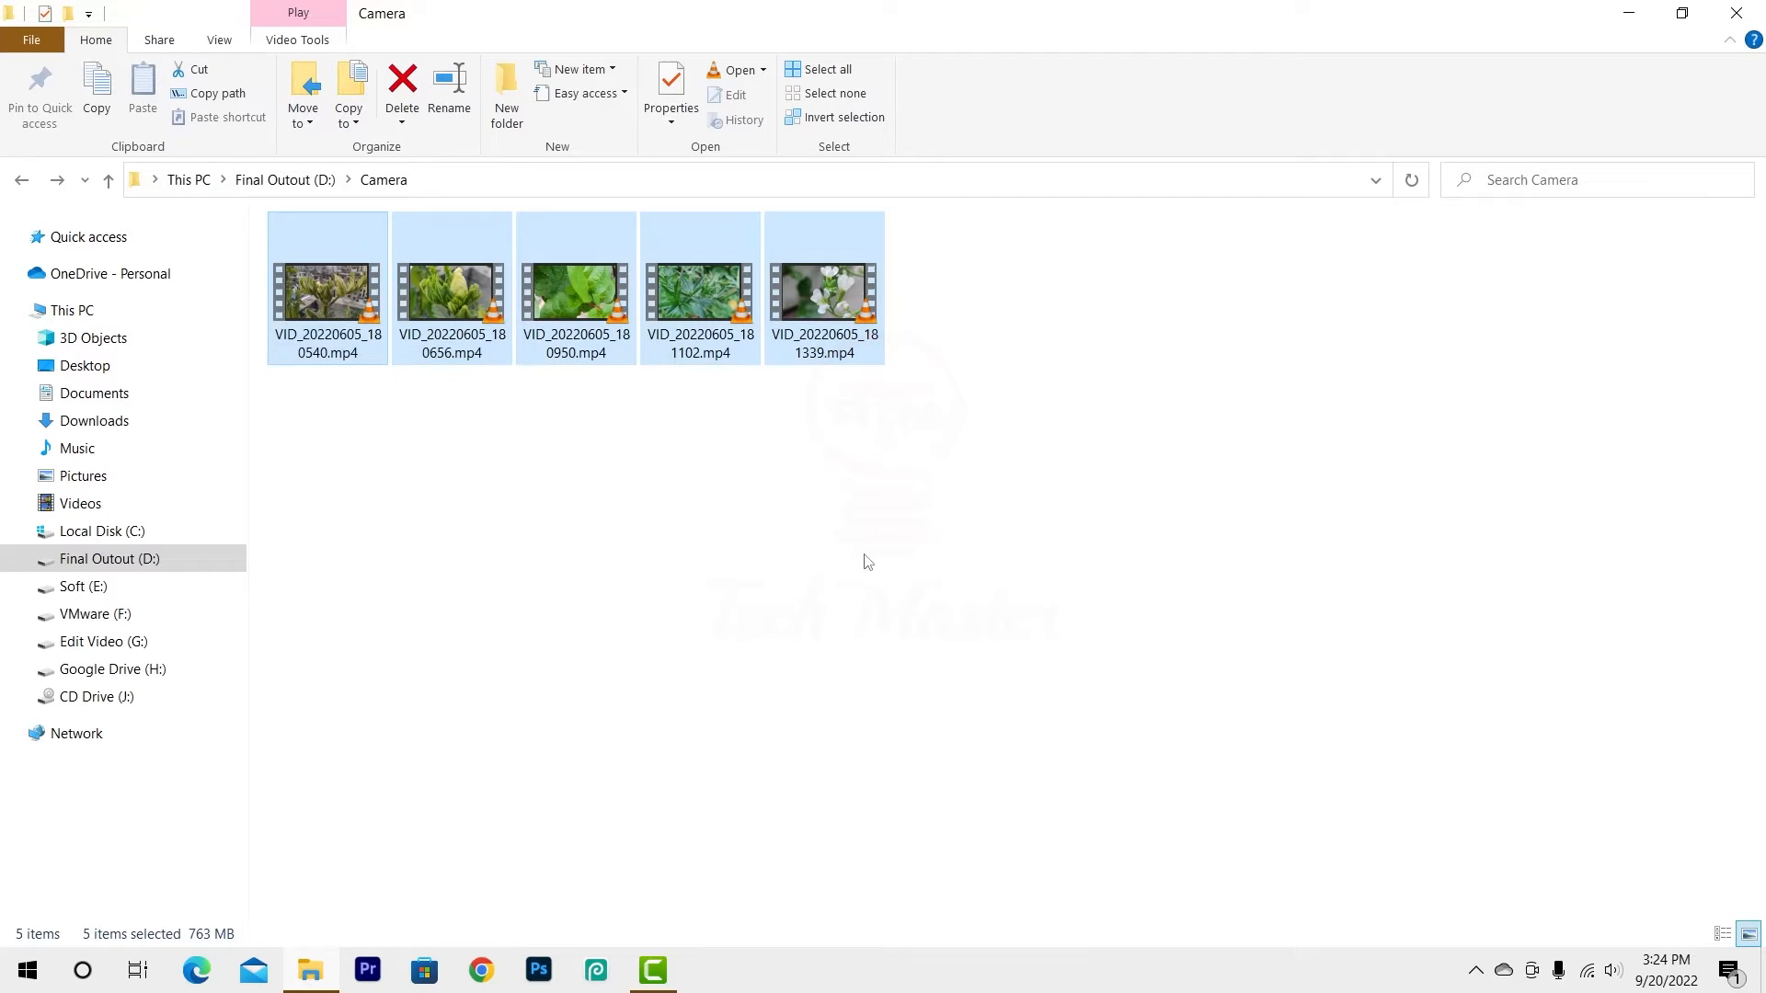
{"action": "left_click", "coordinate": [819, 548]}
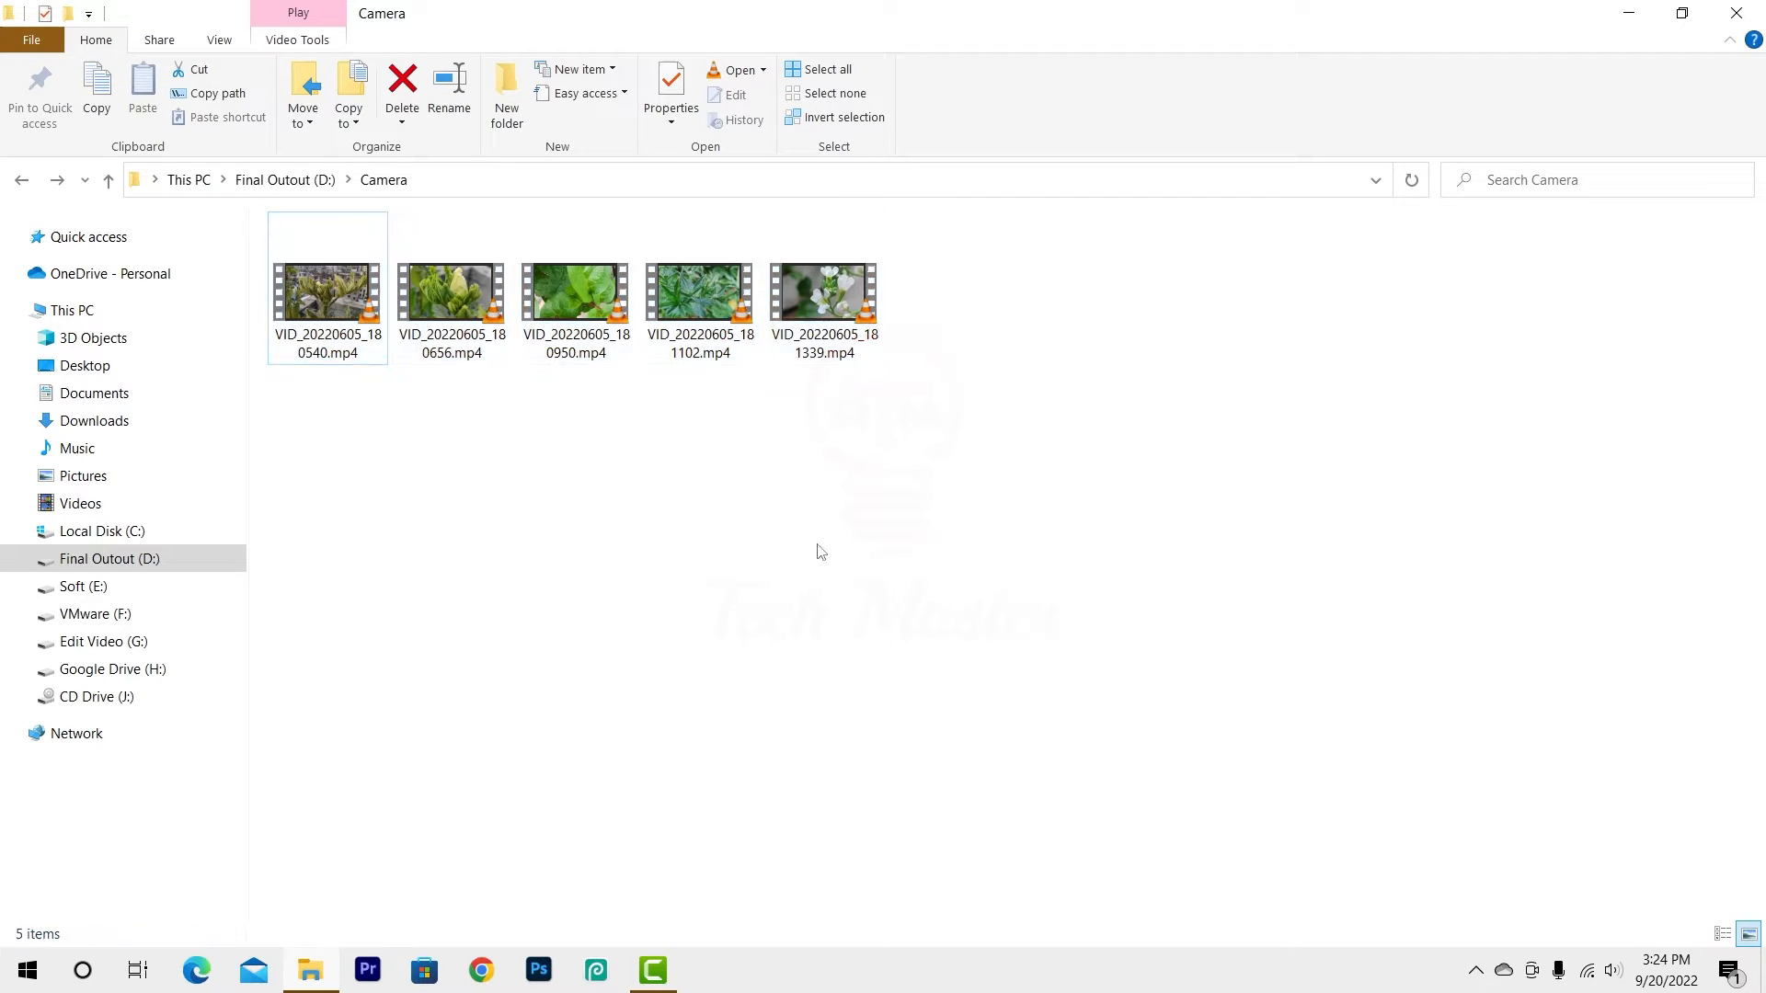
{"action": "left_click_drag", "start_coordinate": [931, 464], "coordinate": [372, 382]}
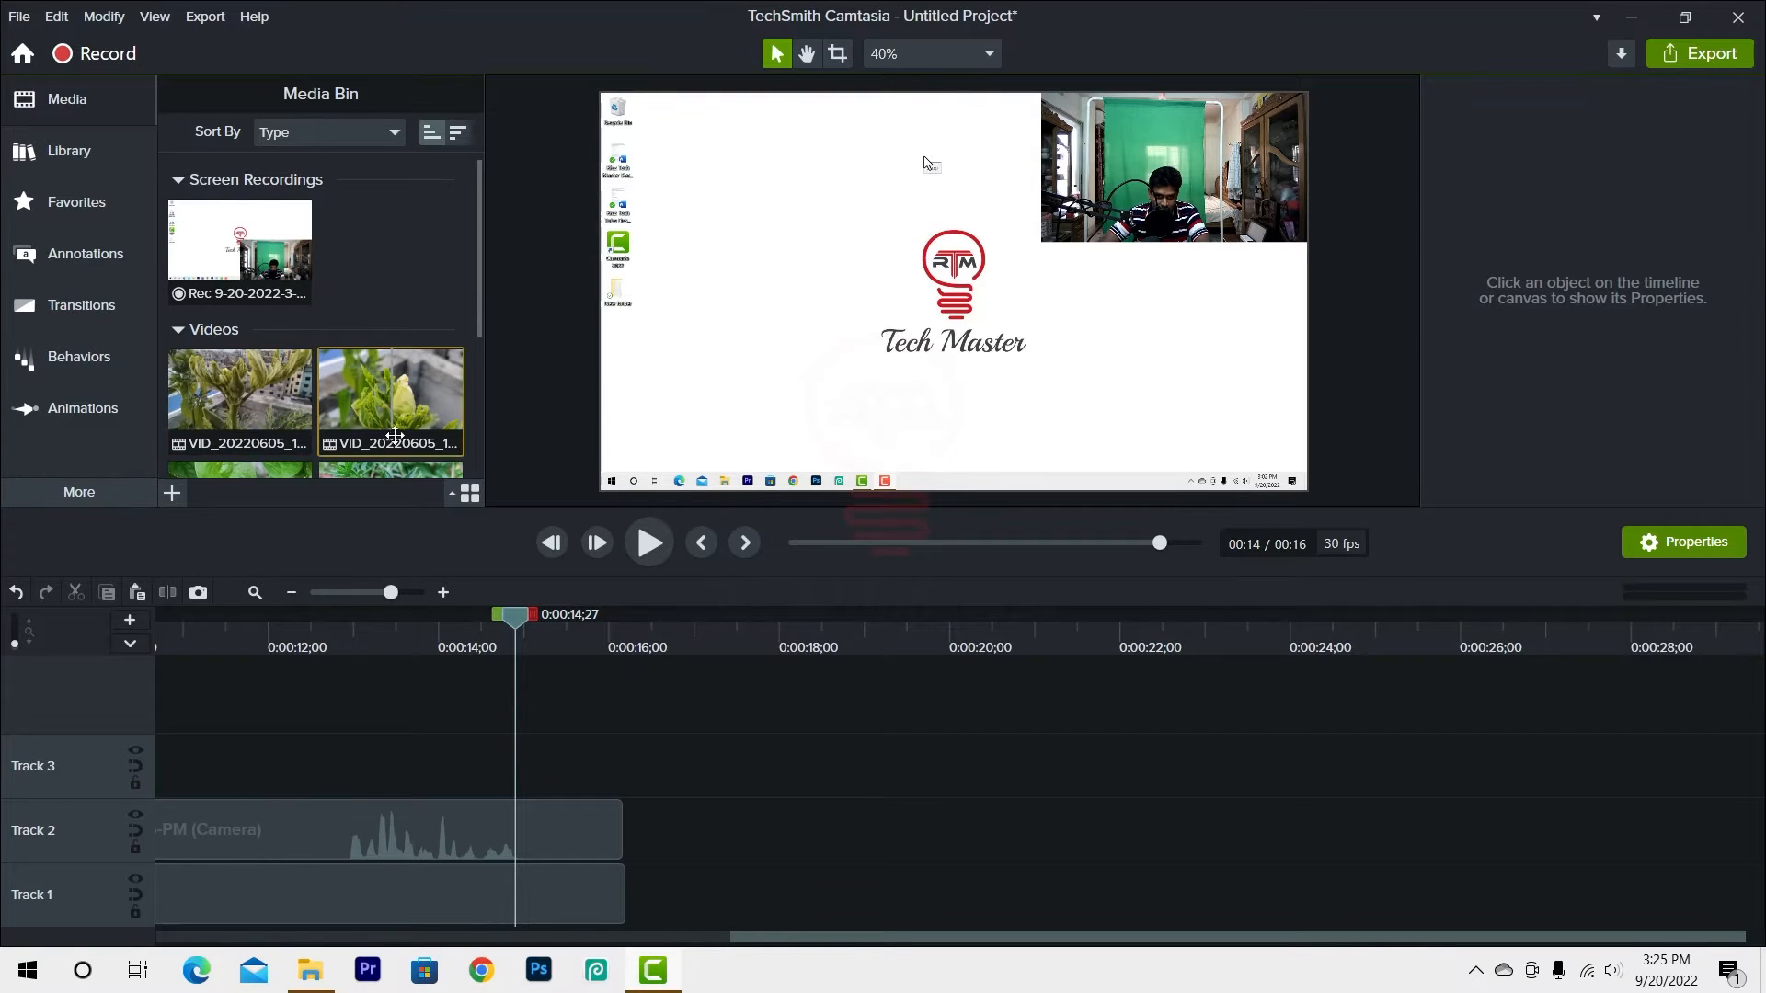
{"action": "scroll", "coordinate": [255, 303], "scroll_direction": "down", "scroll_amount": 2}
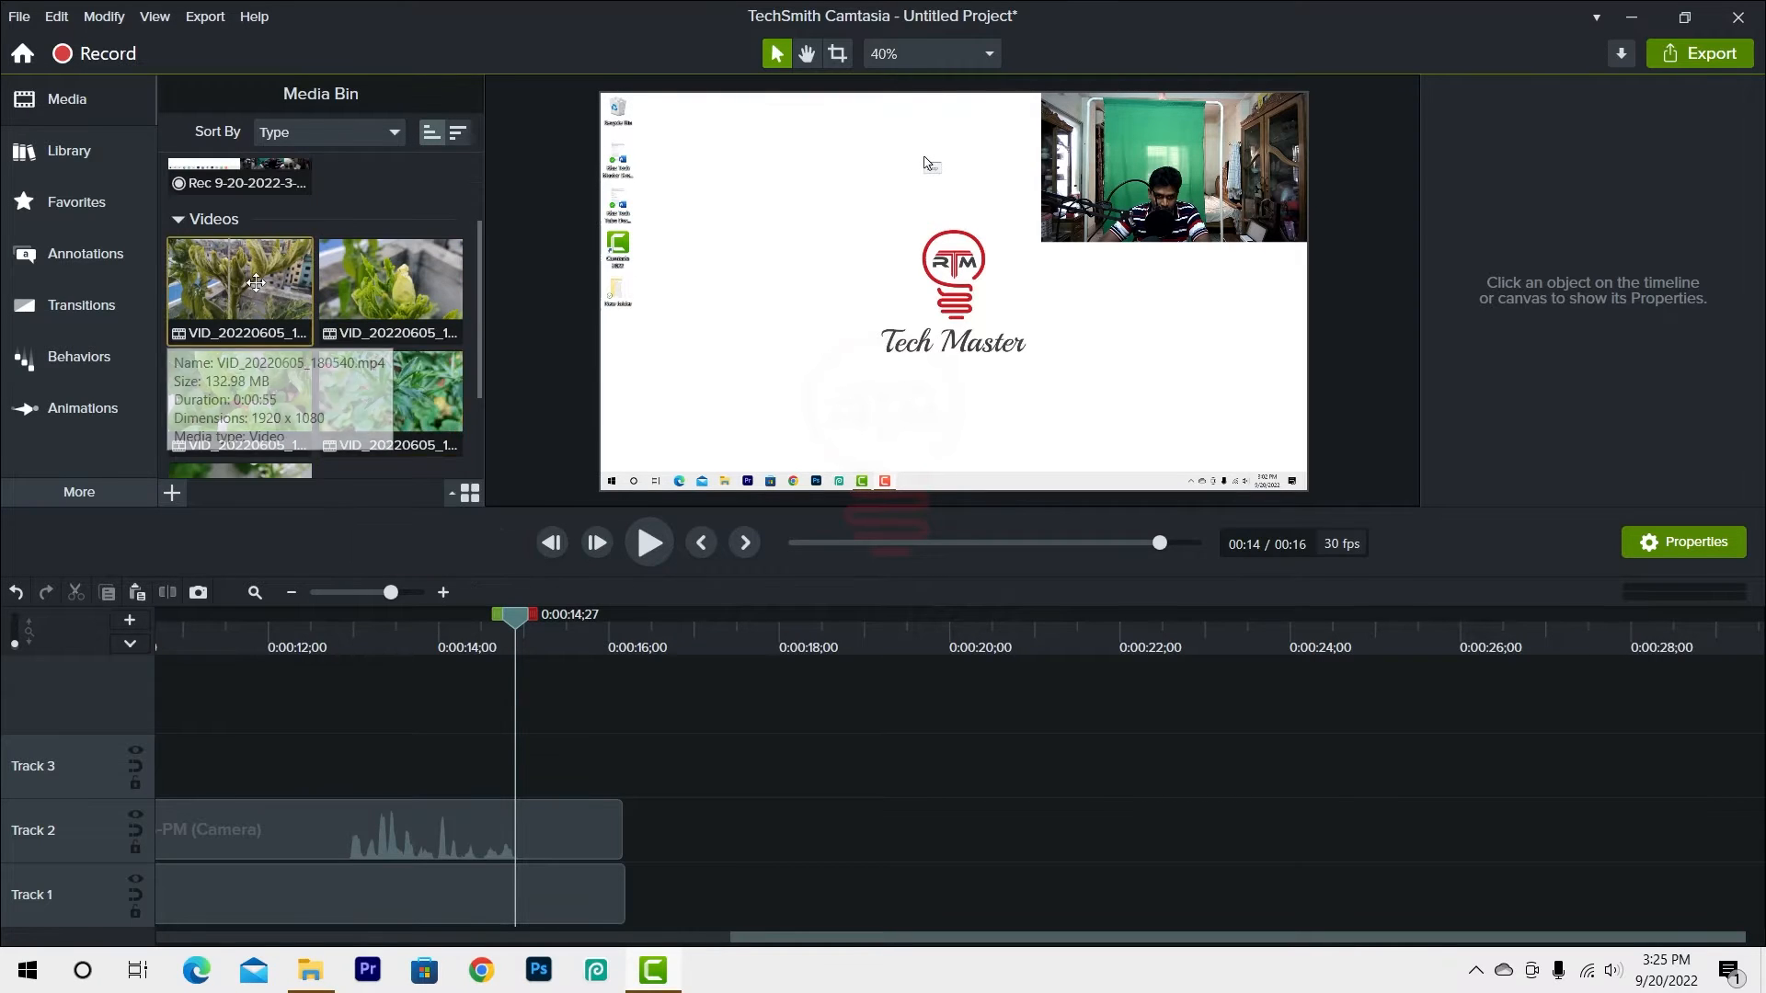
{"action": "left_click_drag", "start_coordinate": [255, 302], "coordinate": [648, 826]}
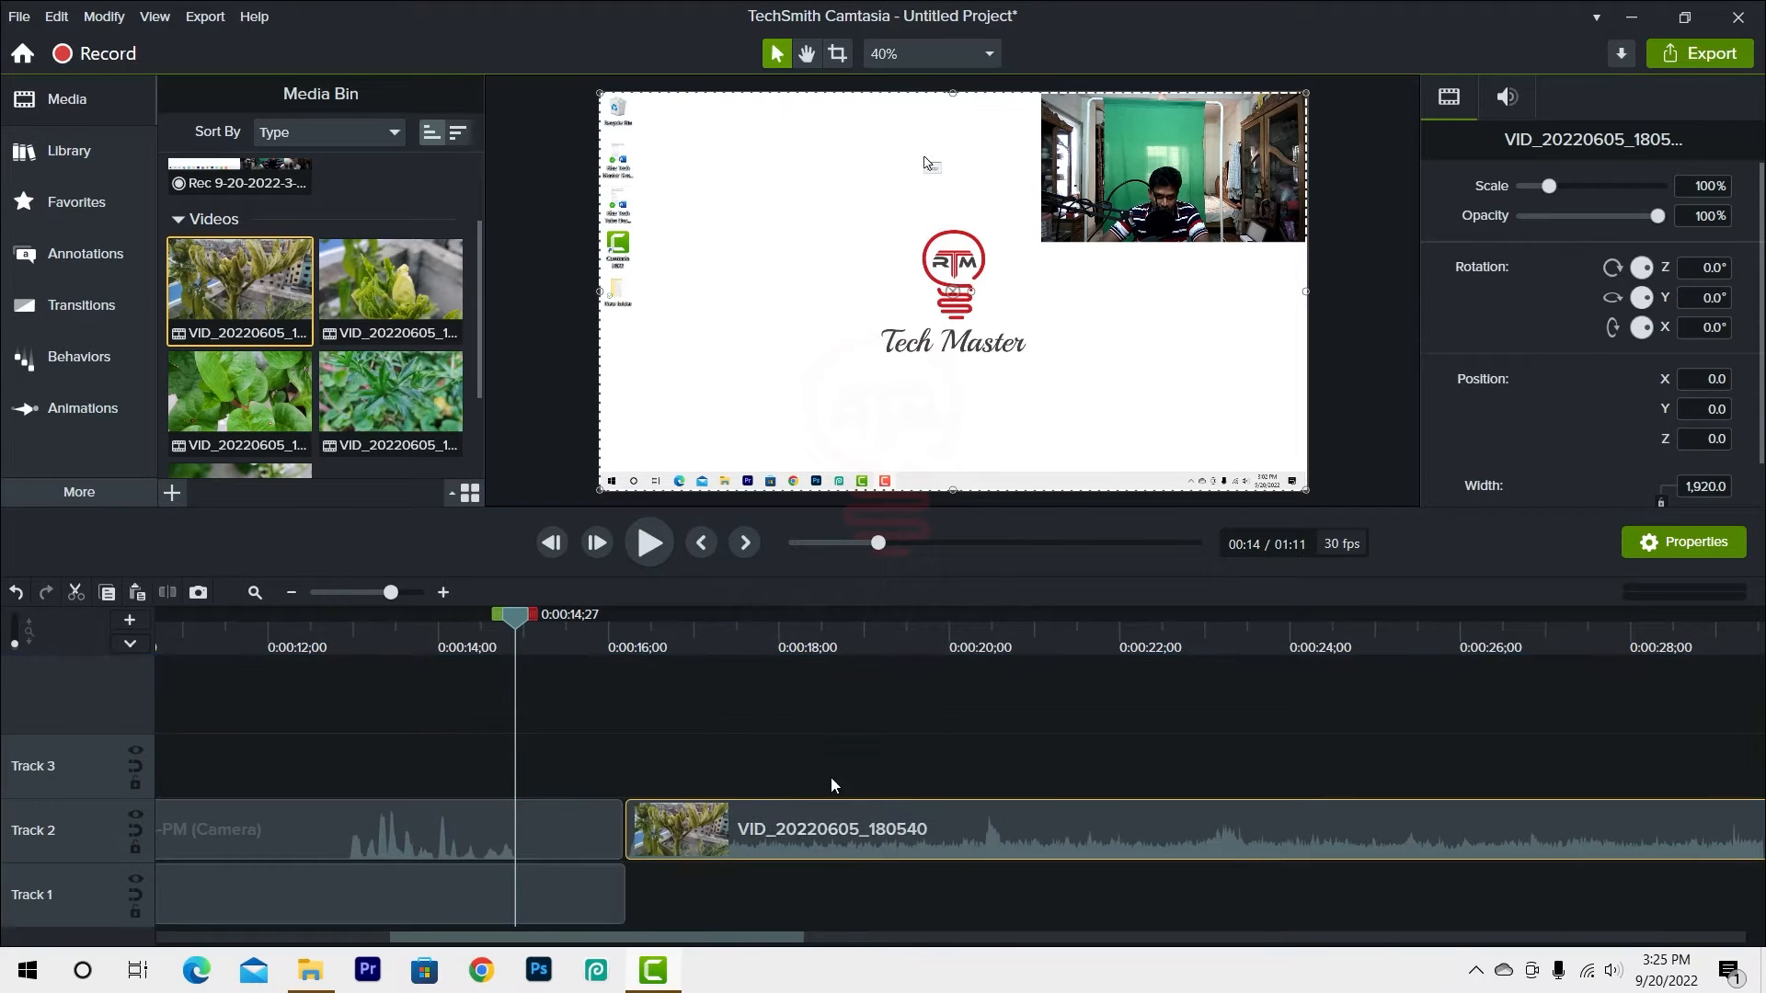
- Place the Clap-And-Stomp music from the library's Audio folder on Track 1, directly after the screen recording
{"action": "left_click", "coordinate": [70, 157]}
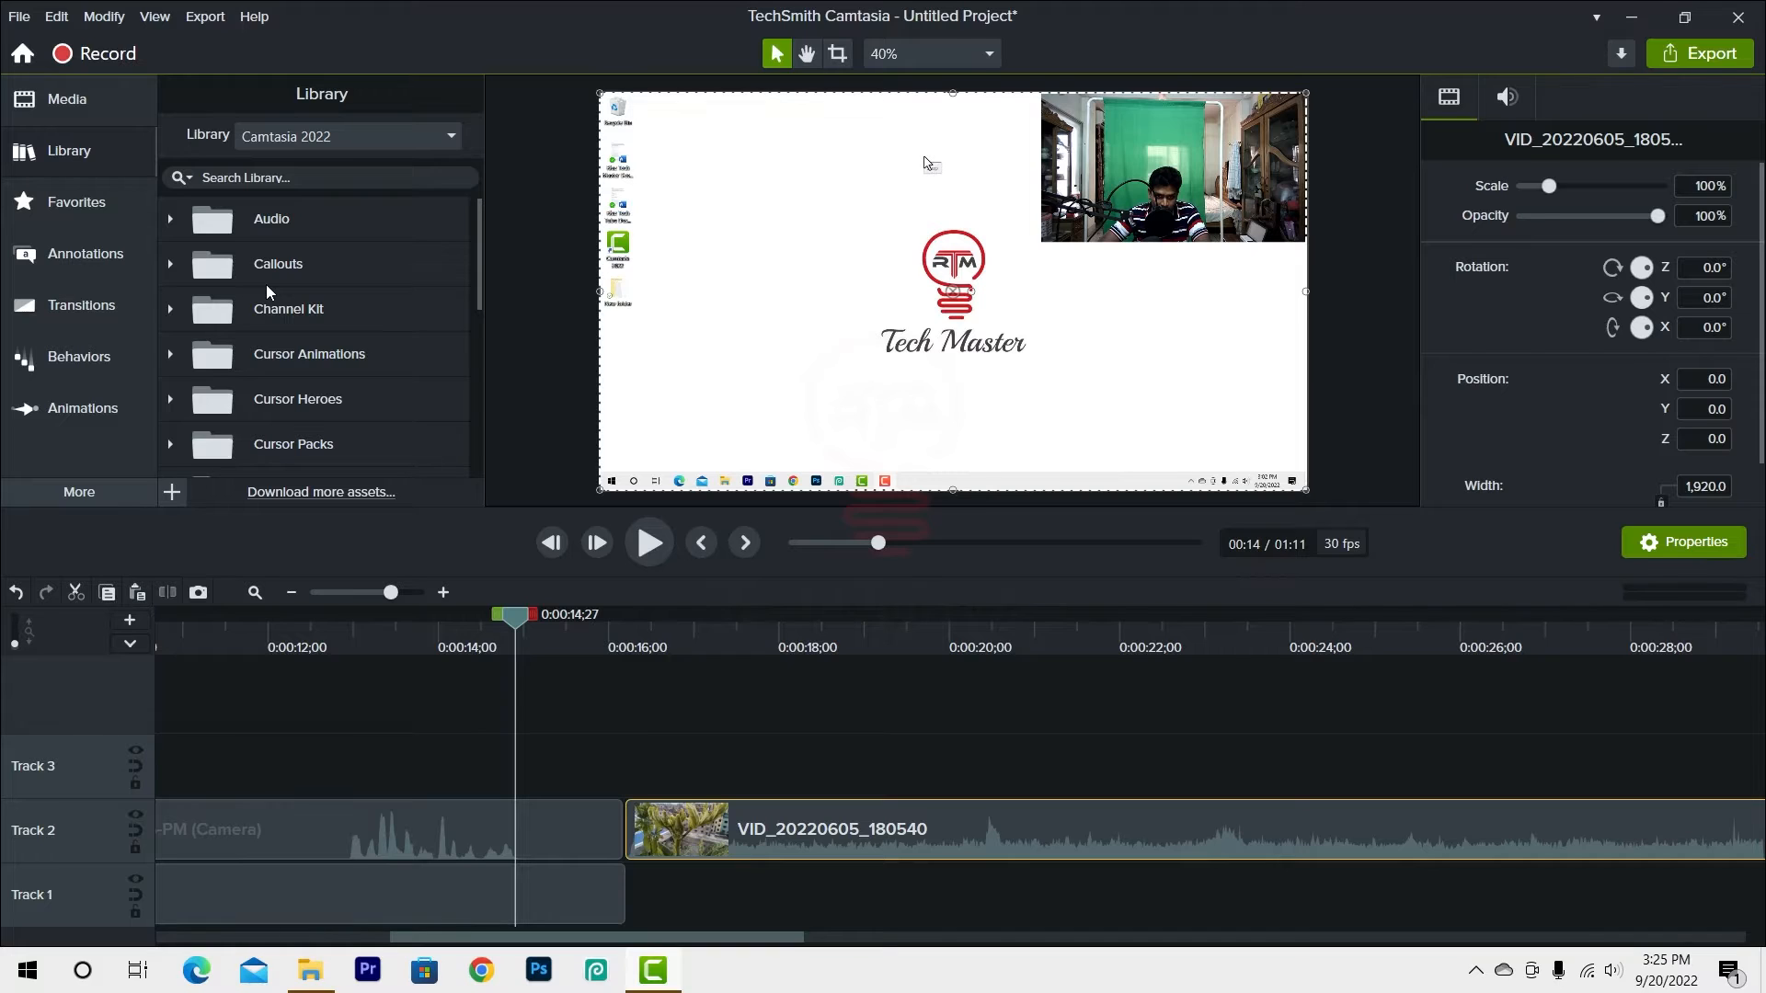
{"action": "left_click", "coordinate": [171, 219]}
{"action": "left_click_drag", "start_coordinate": [245, 270], "coordinate": [641, 911]}
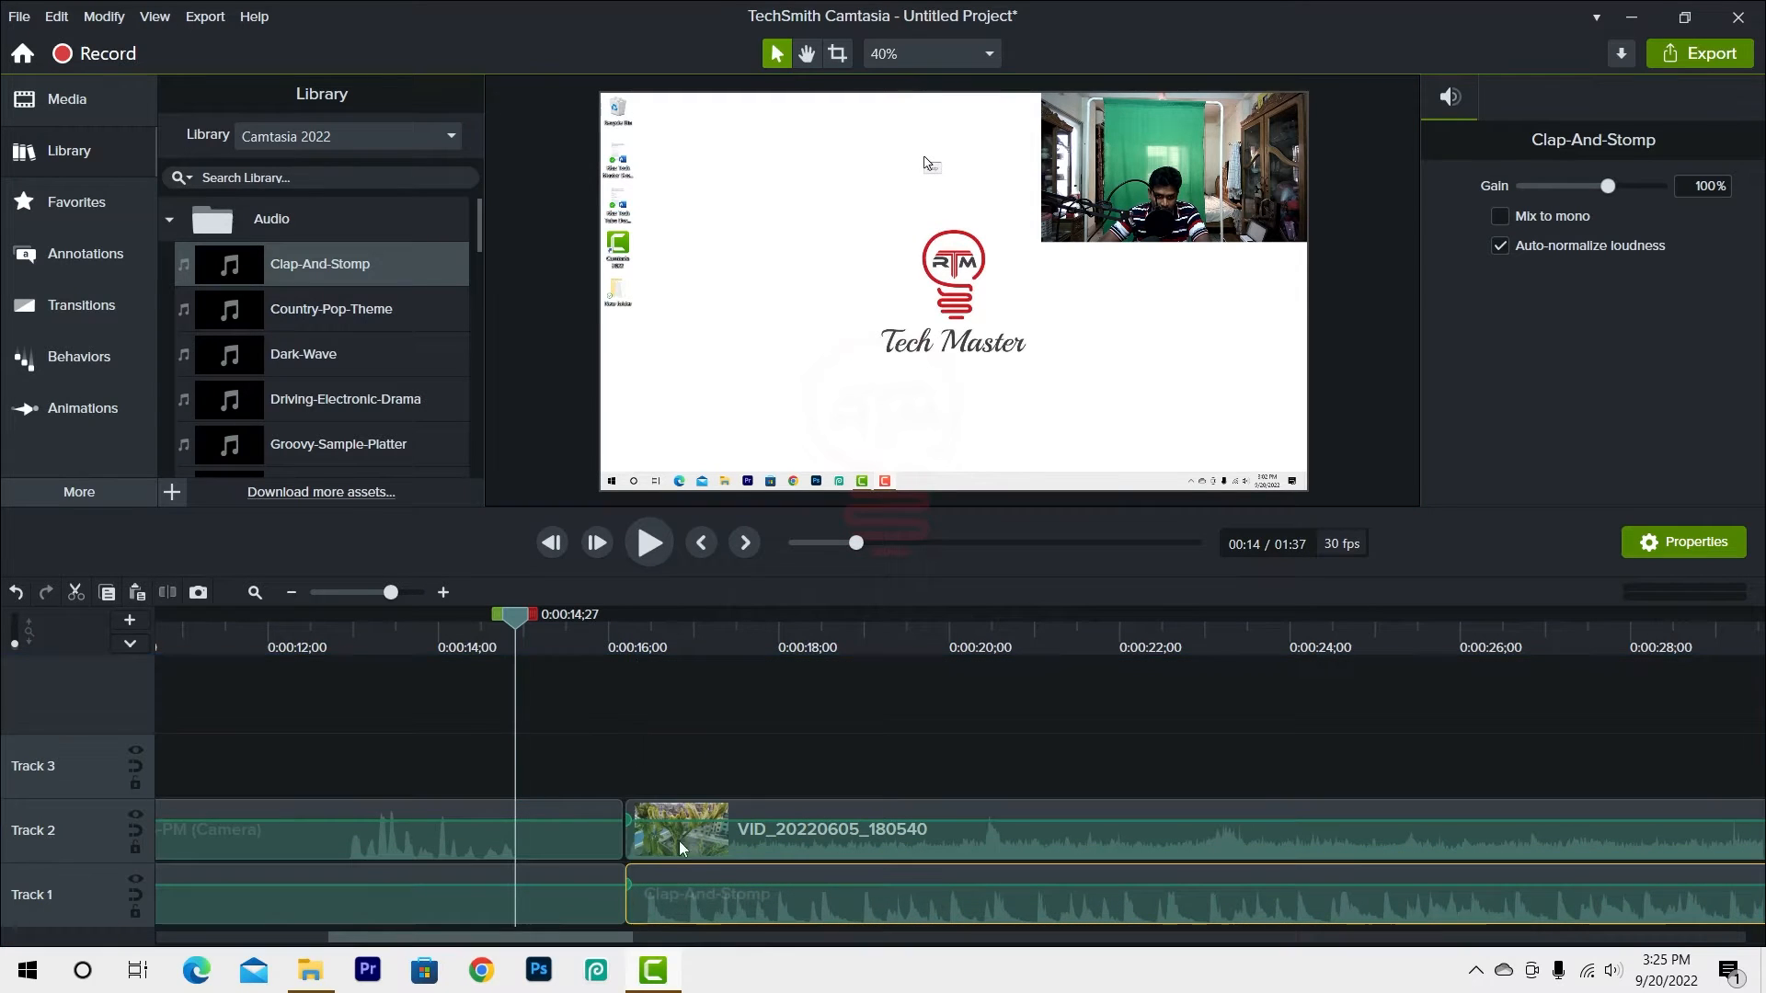
{"action": "left_click", "coordinate": [169, 219]}
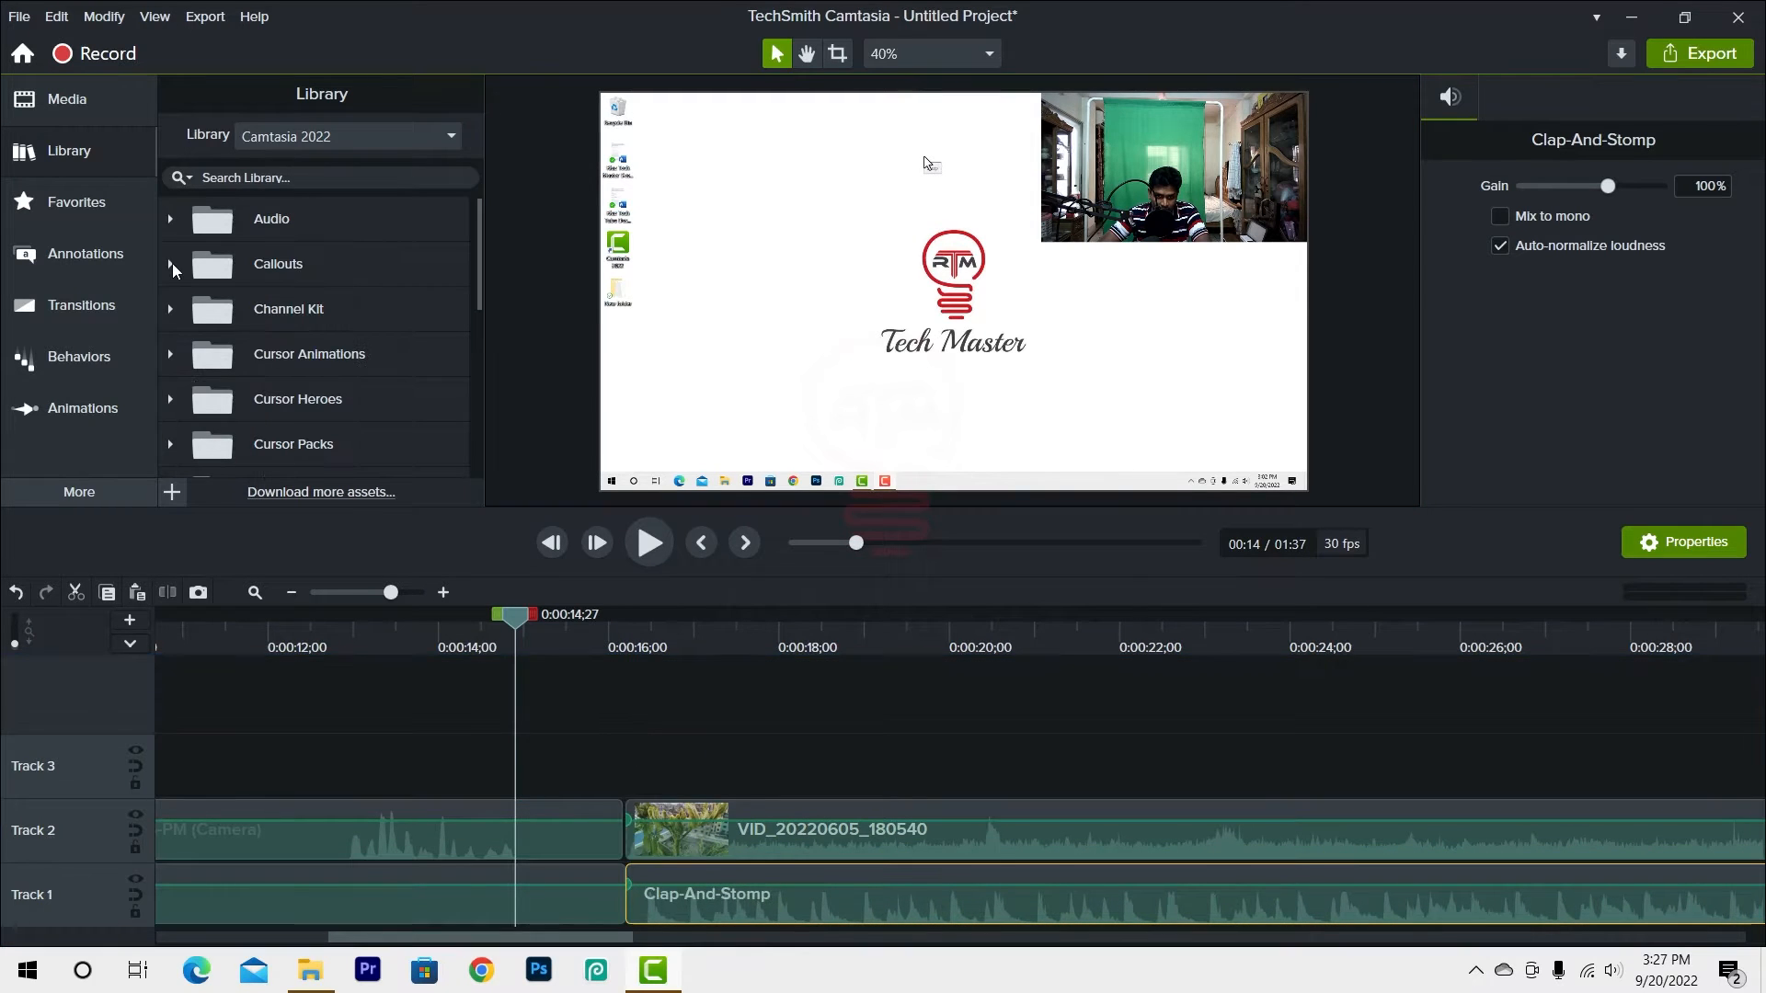
- Browse the library's Callouts folder to DIY Examples under Indicator + Text and preview the Indicator-Step-Title-Box asset
{"action": "left_click", "coordinate": [171, 263]}
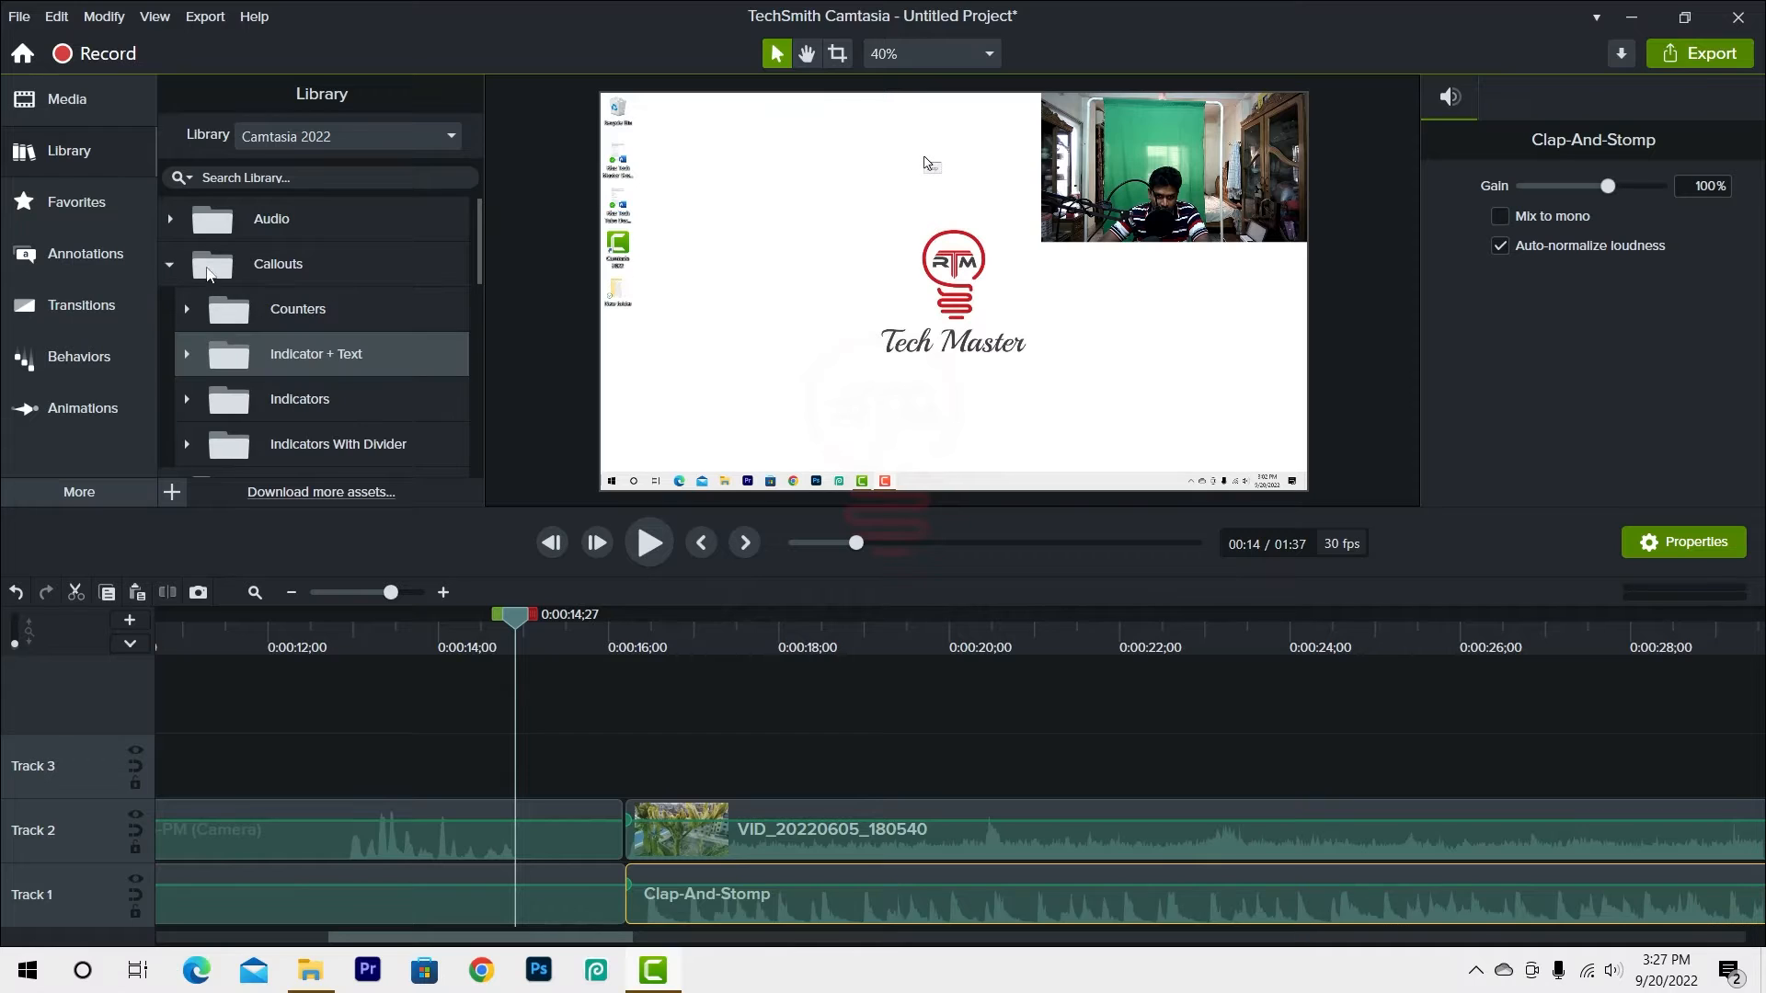
{"action": "left_click", "coordinate": [195, 353]}
{"action": "left_click", "coordinate": [202, 395]}
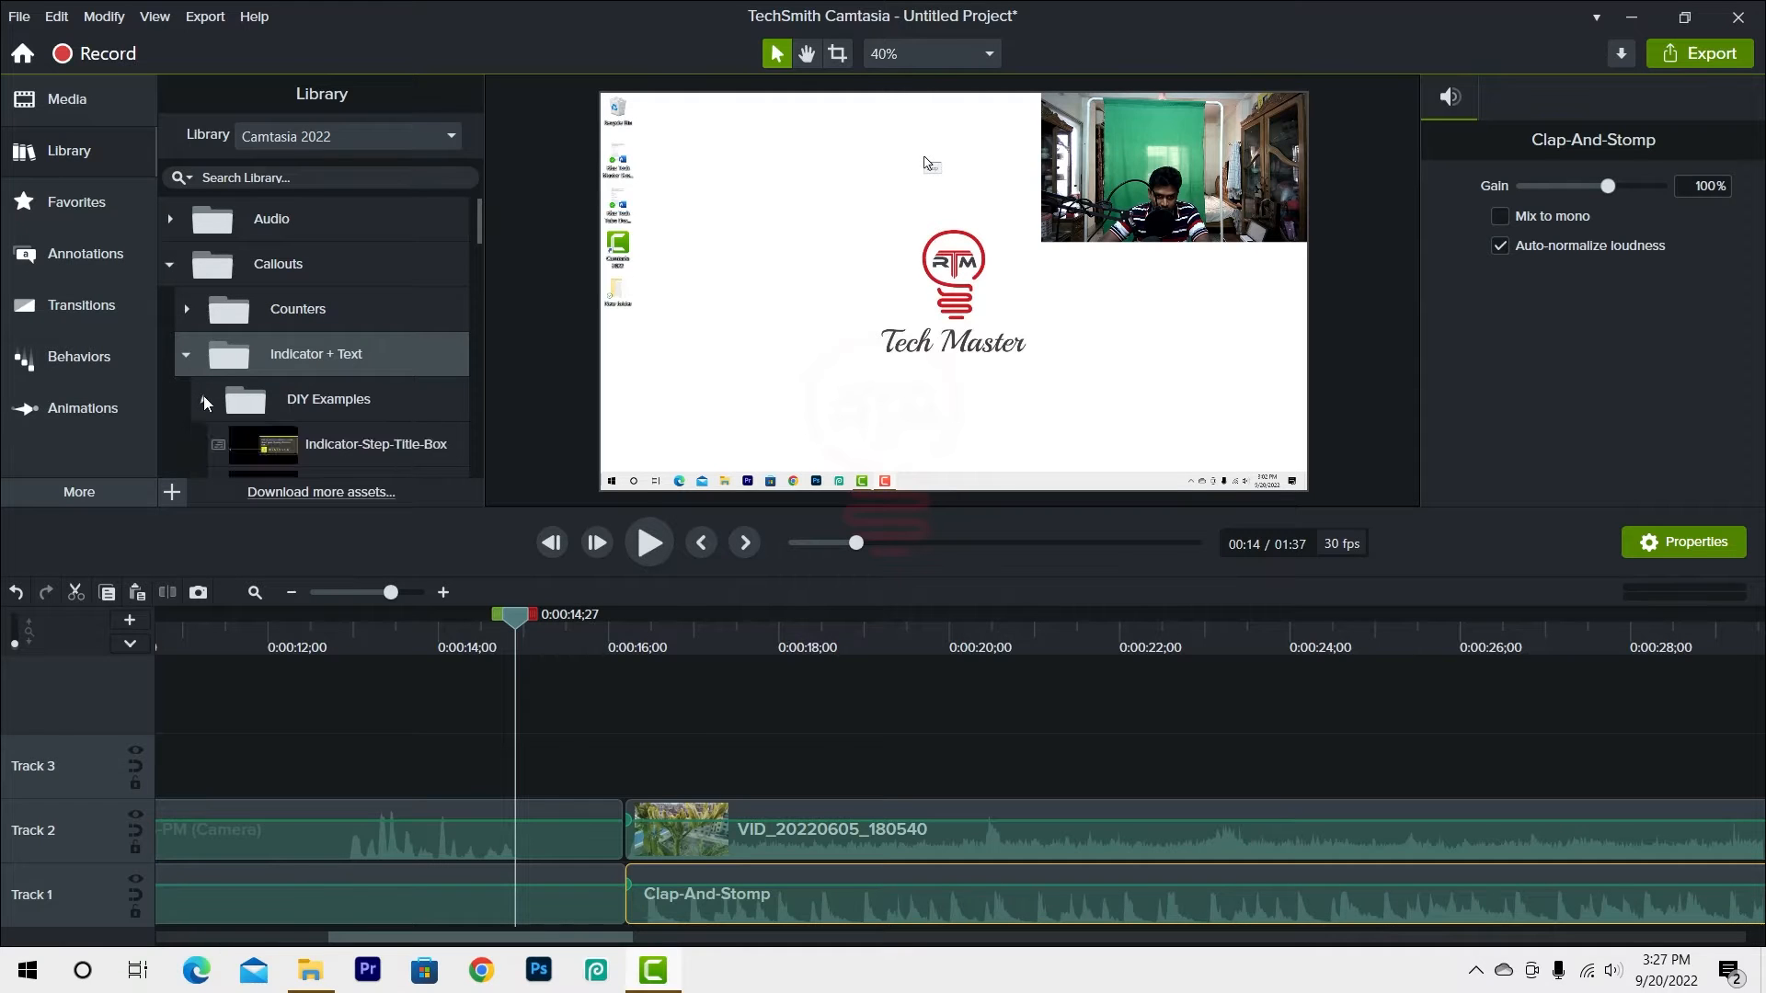
{"action": "scroll", "coordinate": [298, 338], "scroll_direction": "down", "scroll_amount": 3}
{"action": "scroll", "coordinate": [297, 358], "scroll_direction": "down", "scroll_amount": 8}
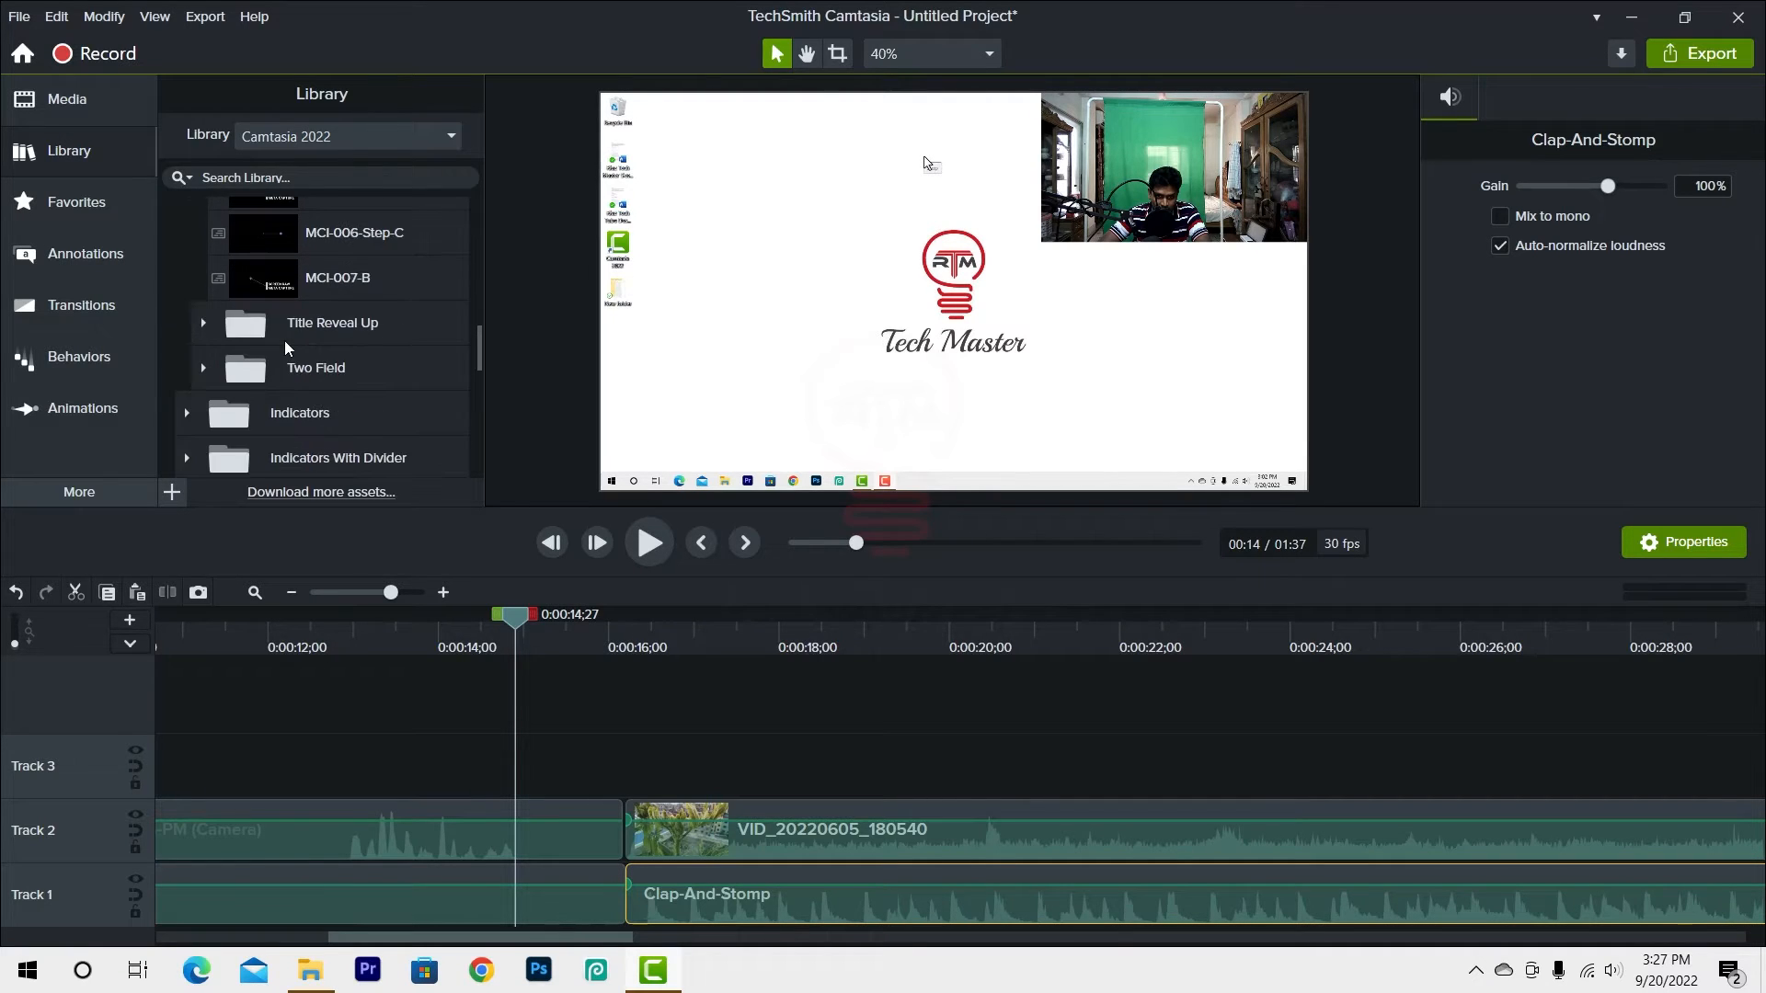
{"action": "scroll", "coordinate": [284, 341], "scroll_direction": "up", "scroll_amount": 6}
{"action": "scroll", "coordinate": [285, 348], "scroll_direction": "up", "scroll_amount": 3}
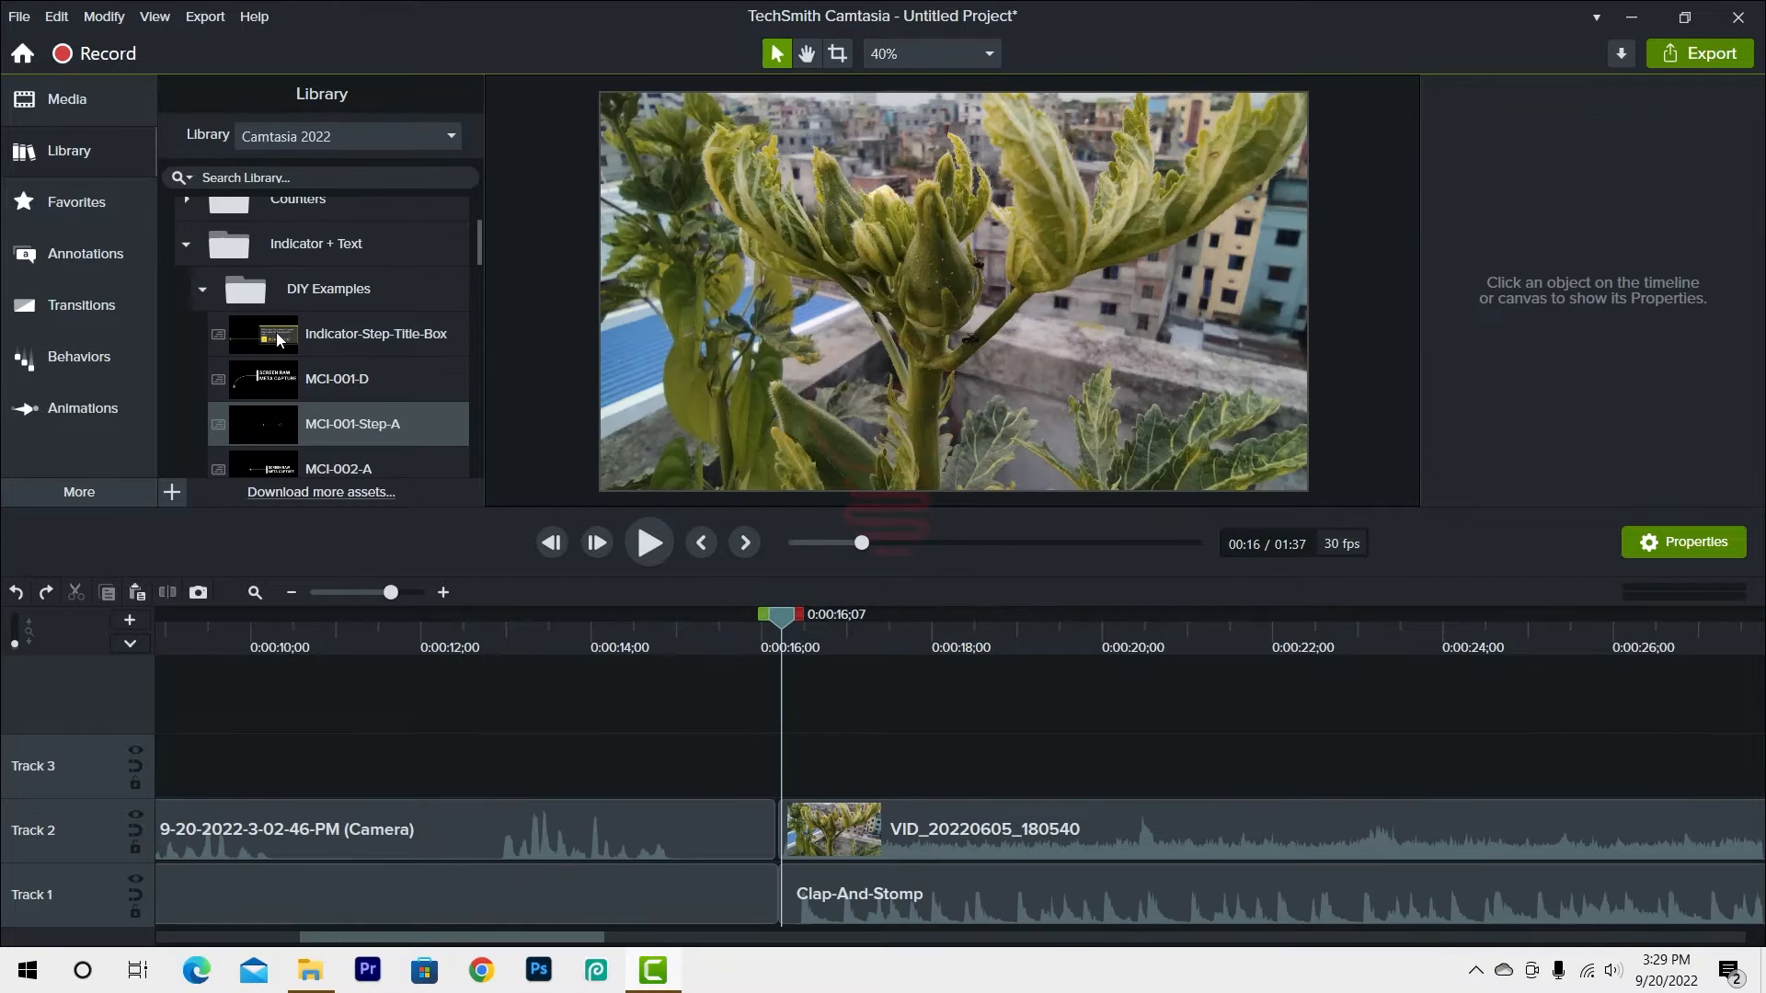
{"action": "double_click", "coordinate": [279, 339]}
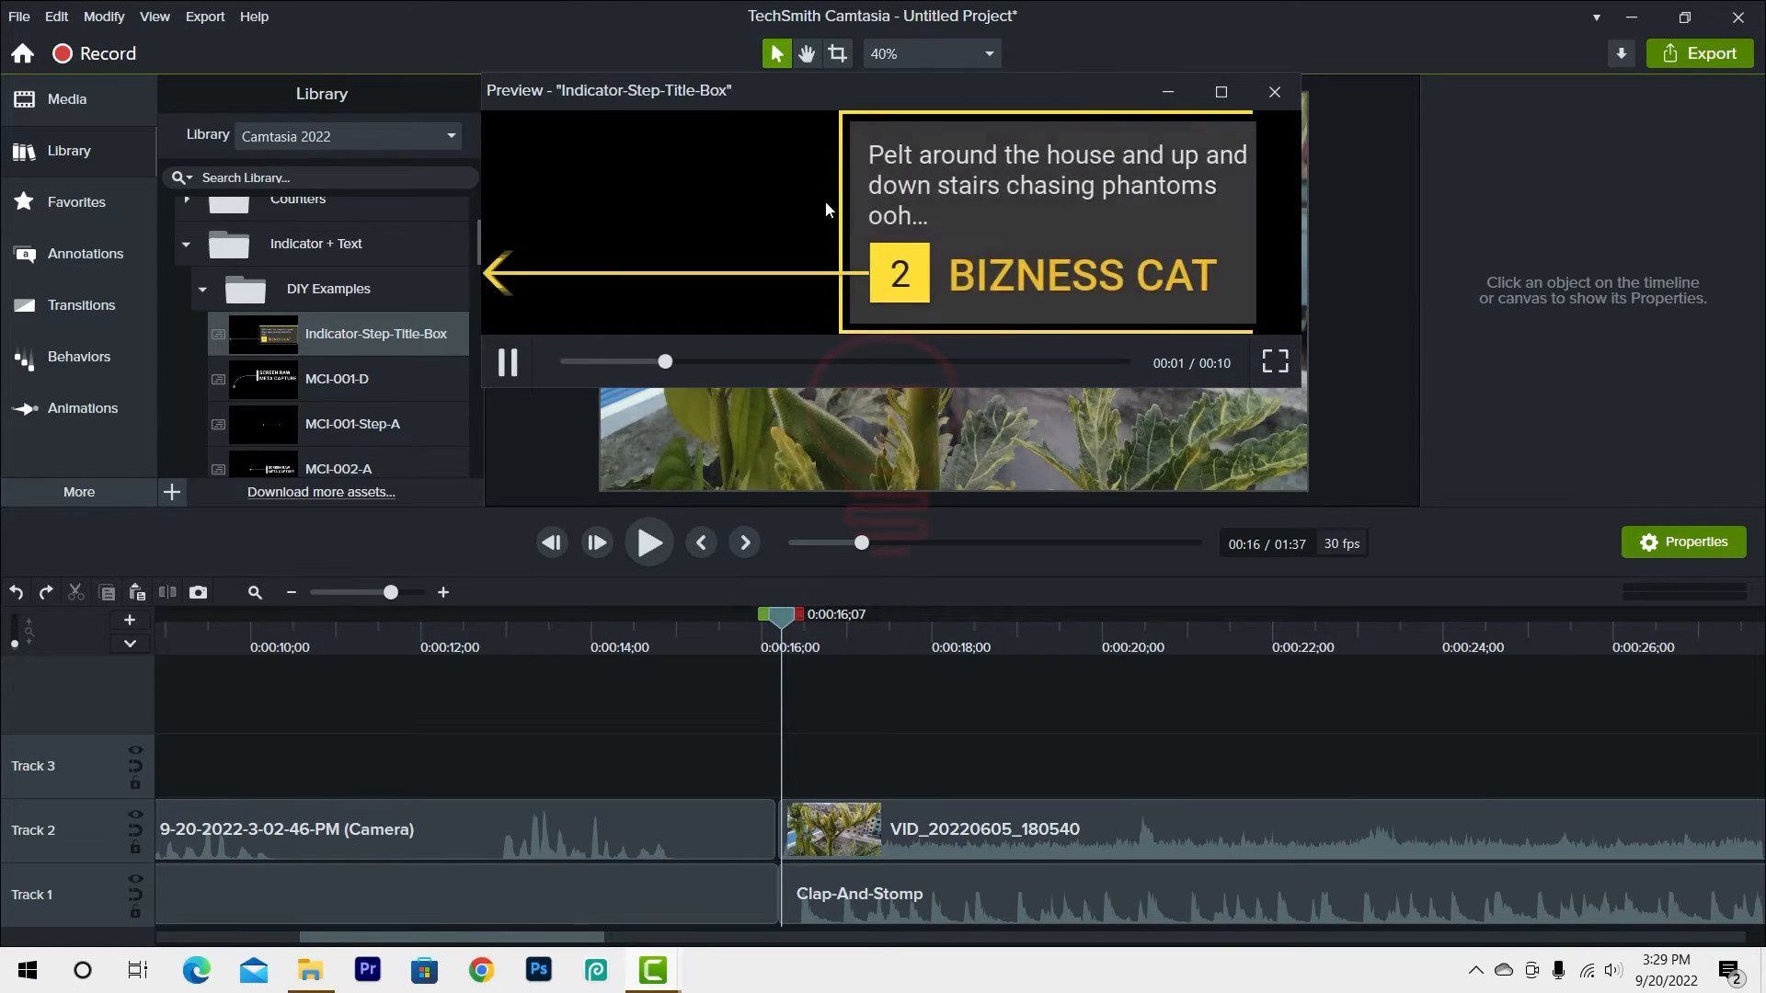
{"action": "left_click", "coordinate": [1283, 101]}
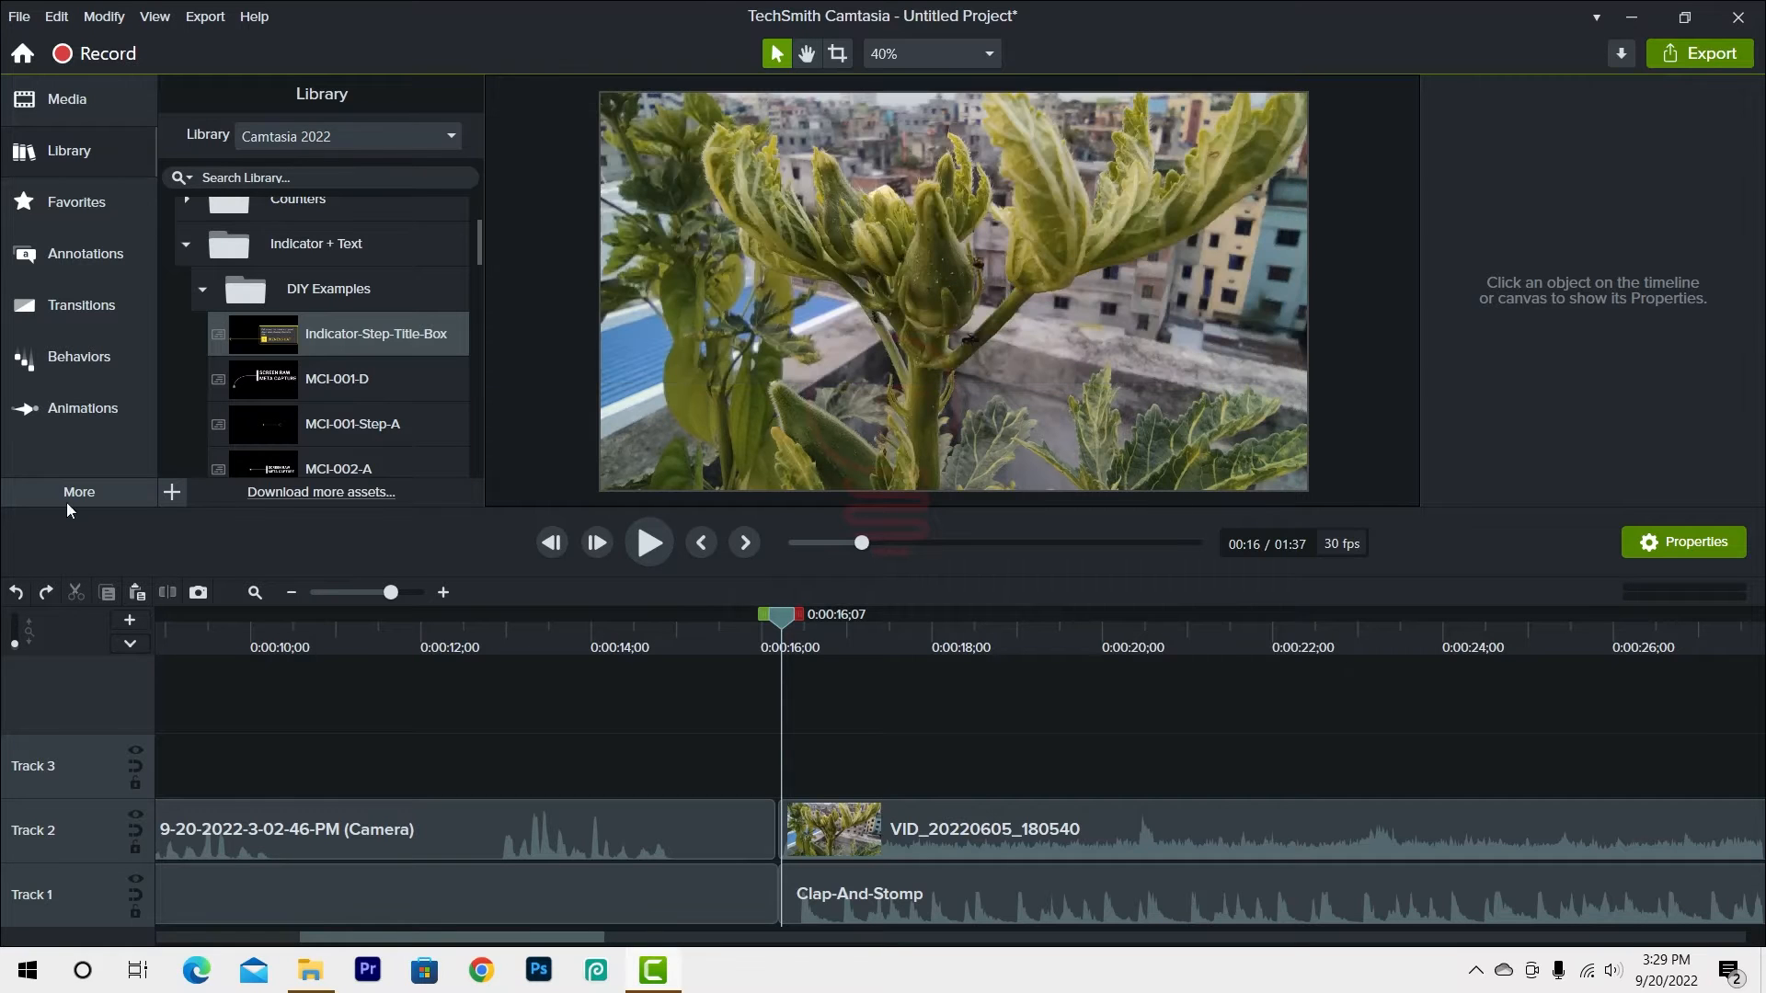
- Preview the MCI-007-B callout from the DIY Examples folder
{"action": "scroll", "coordinate": [242, 412], "scroll_direction": "down", "scroll_amount": 3}
{"action": "scroll", "coordinate": [257, 401], "scroll_direction": "down", "scroll_amount": 3}
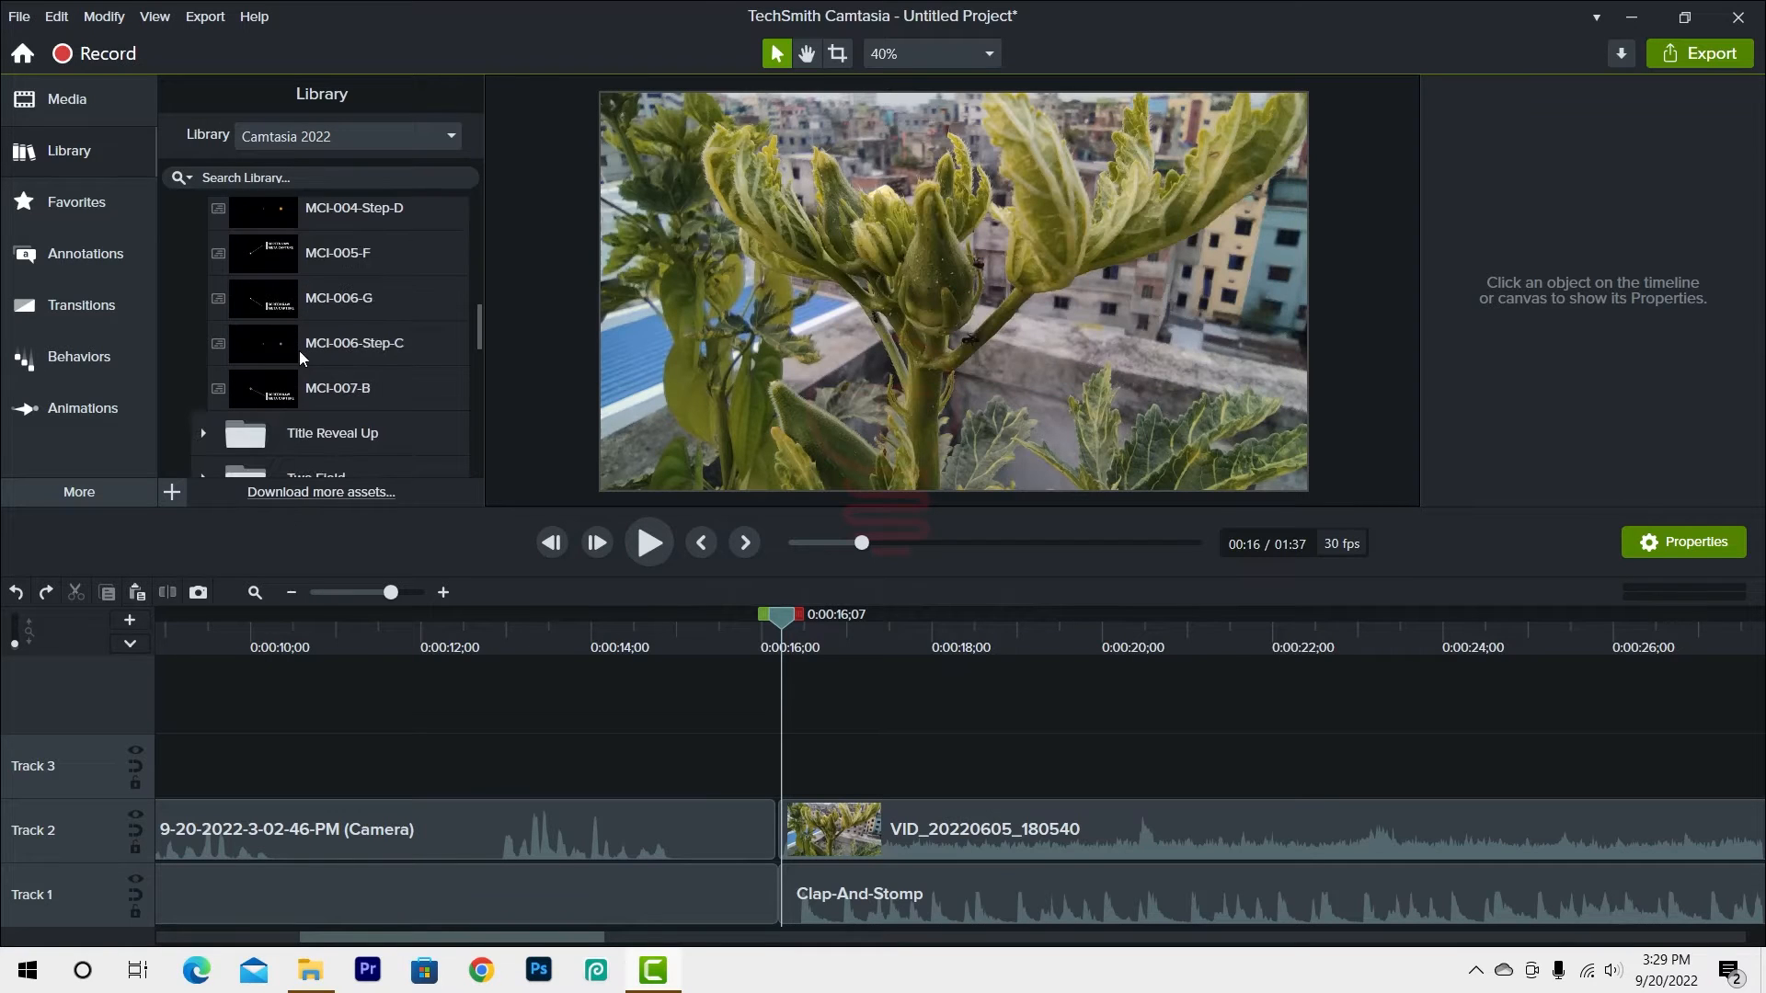
{"action": "double_click", "coordinate": [276, 388]}
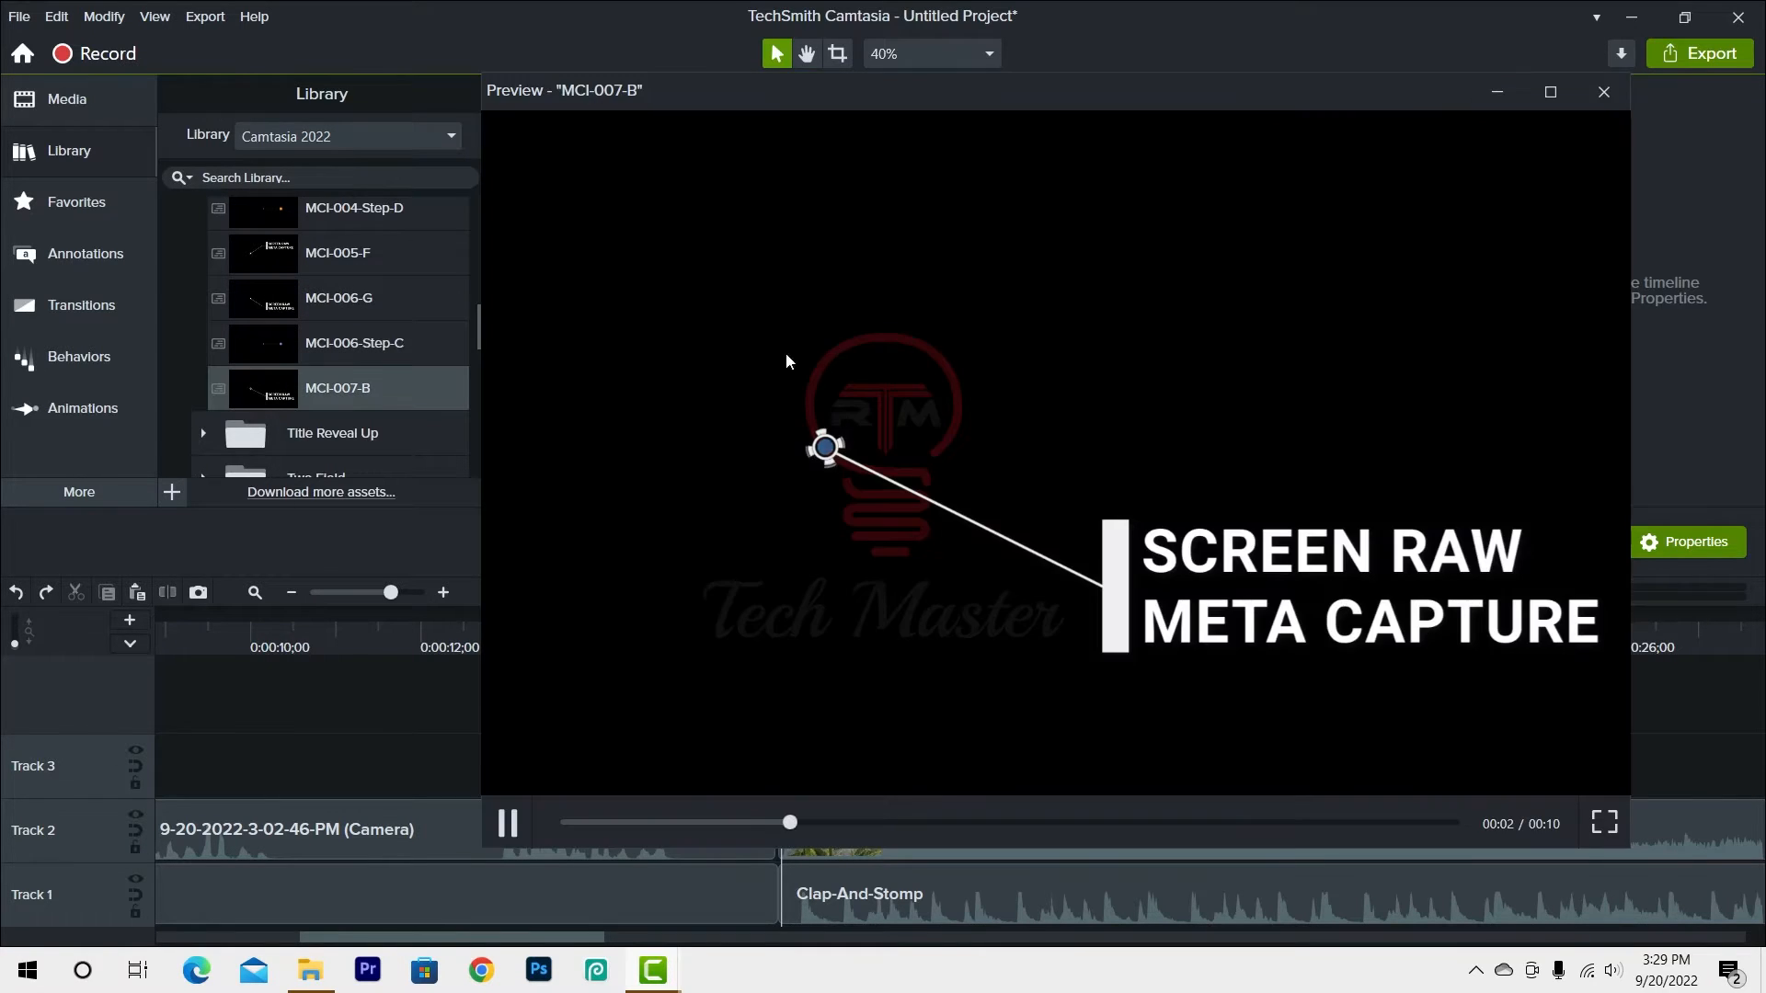
{"action": "left_click", "coordinate": [1603, 92]}
- Place the Broadcast-Title-001 library title on Track 3 at 0:00:16;07, above VID_20220605_180540, and check it on the canvas at 0:00:19;18
{"action": "scroll", "coordinate": [289, 386], "scroll_direction": "down", "scroll_amount": 3}
{"action": "double_click", "coordinate": [289, 382]}
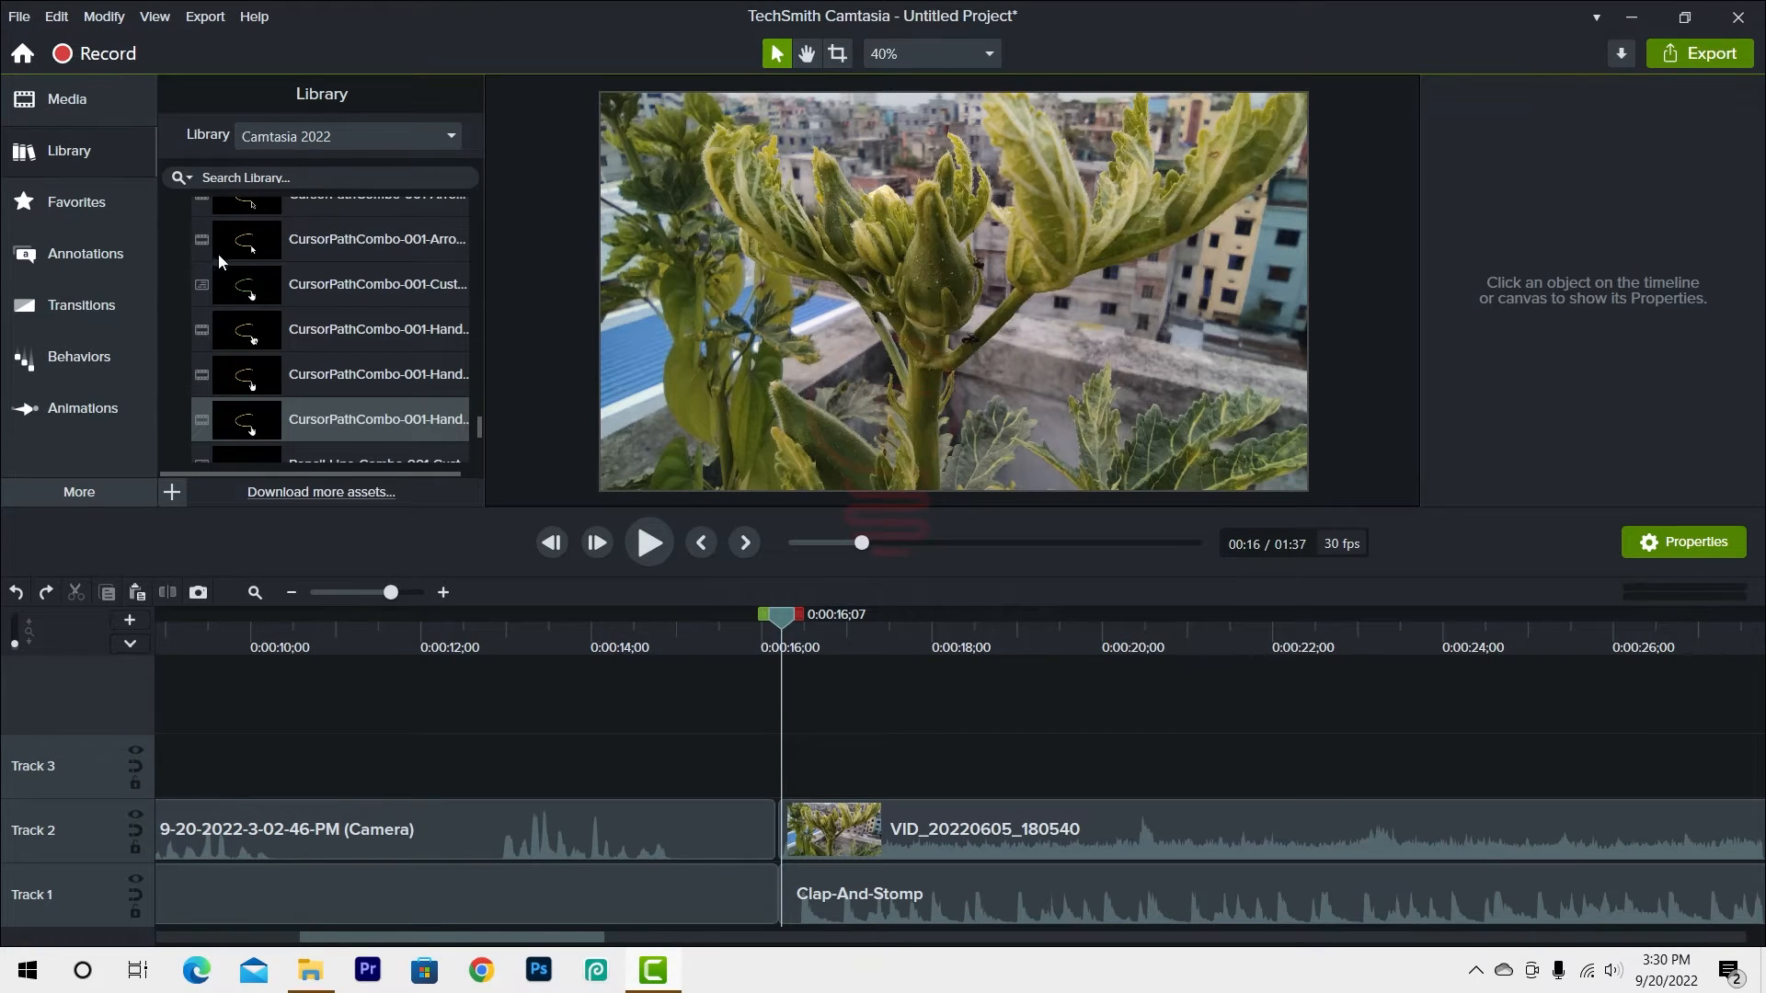
{"action": "scroll", "coordinate": [256, 395], "scroll_direction": "up", "scroll_amount": 5}
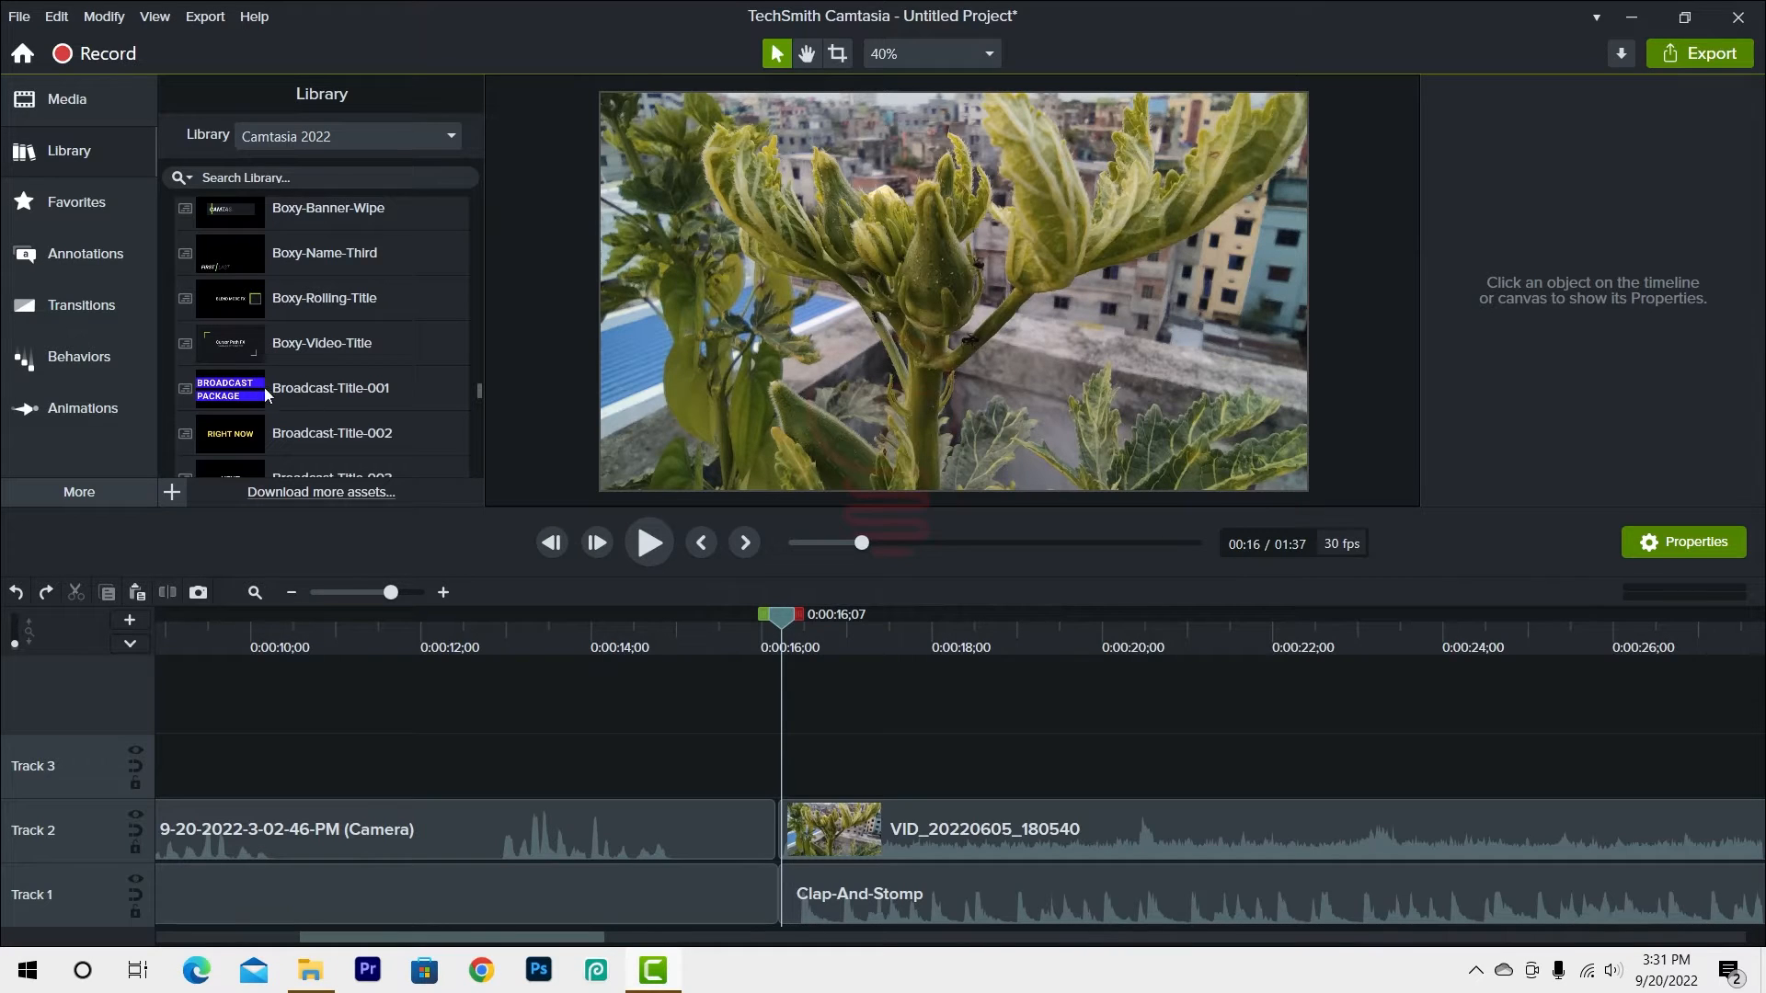
{"action": "left_click_drag", "start_coordinate": [247, 393], "coordinate": [788, 774]}
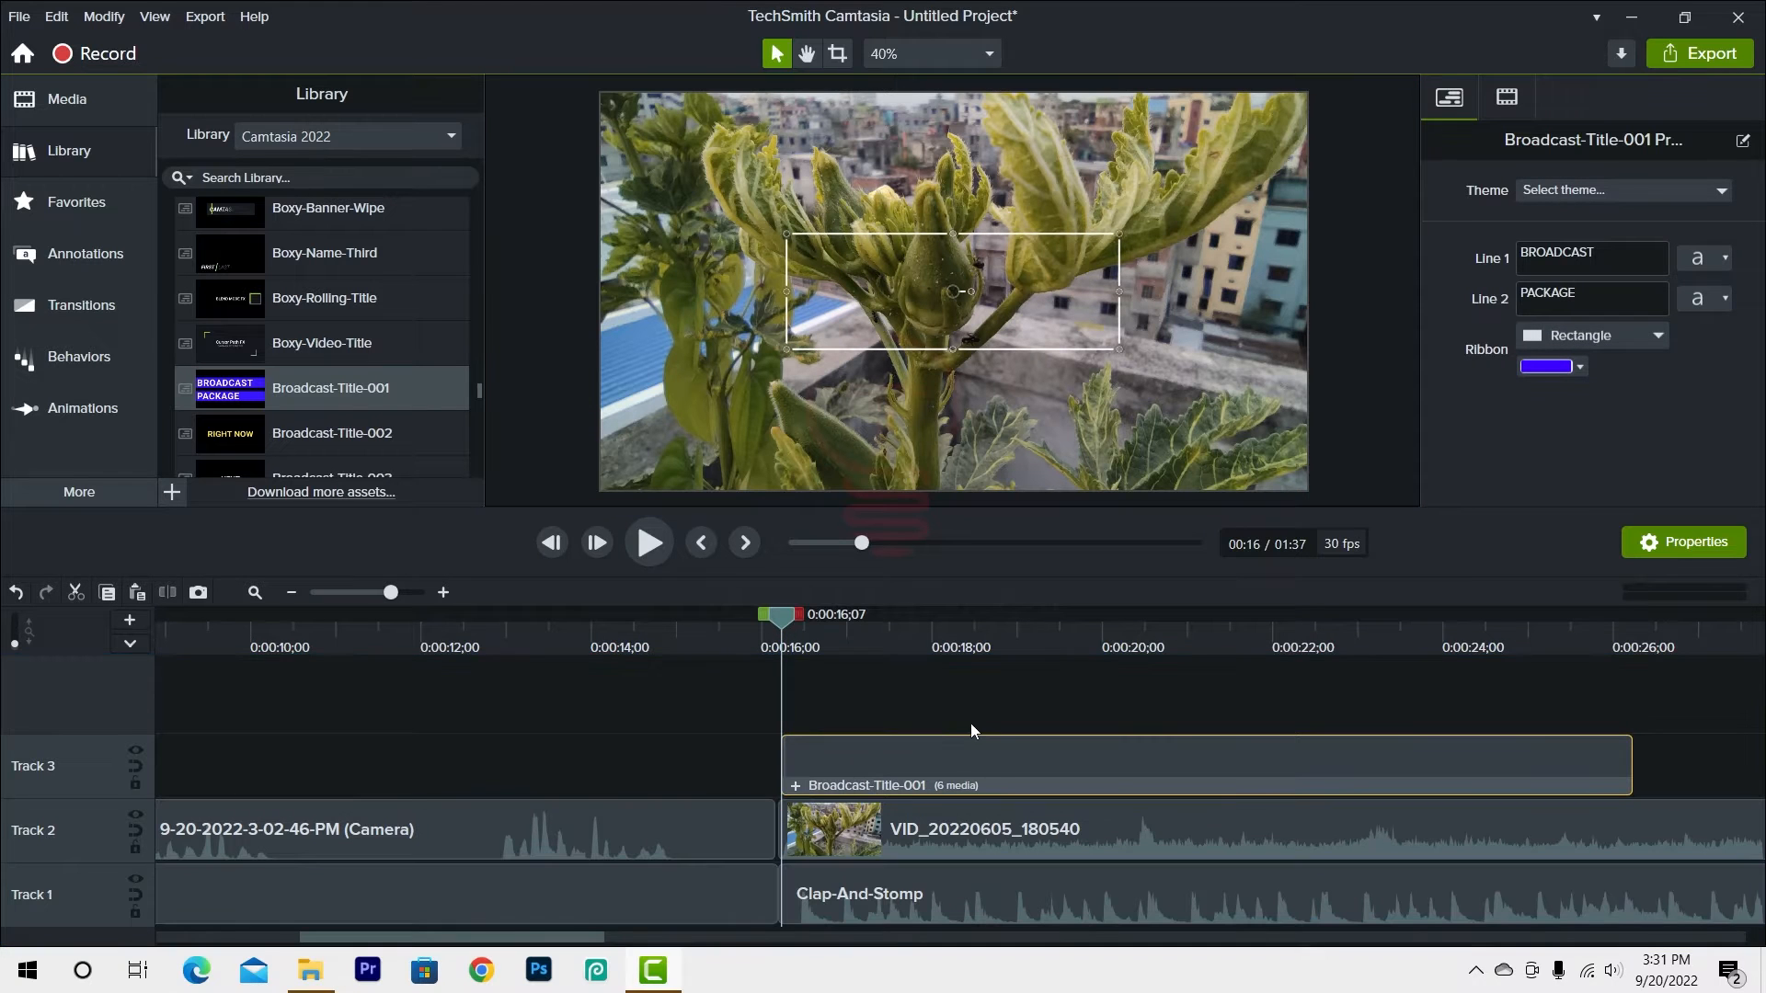
{"action": "left_click_drag", "start_coordinate": [813, 627], "coordinate": [1078, 750]}
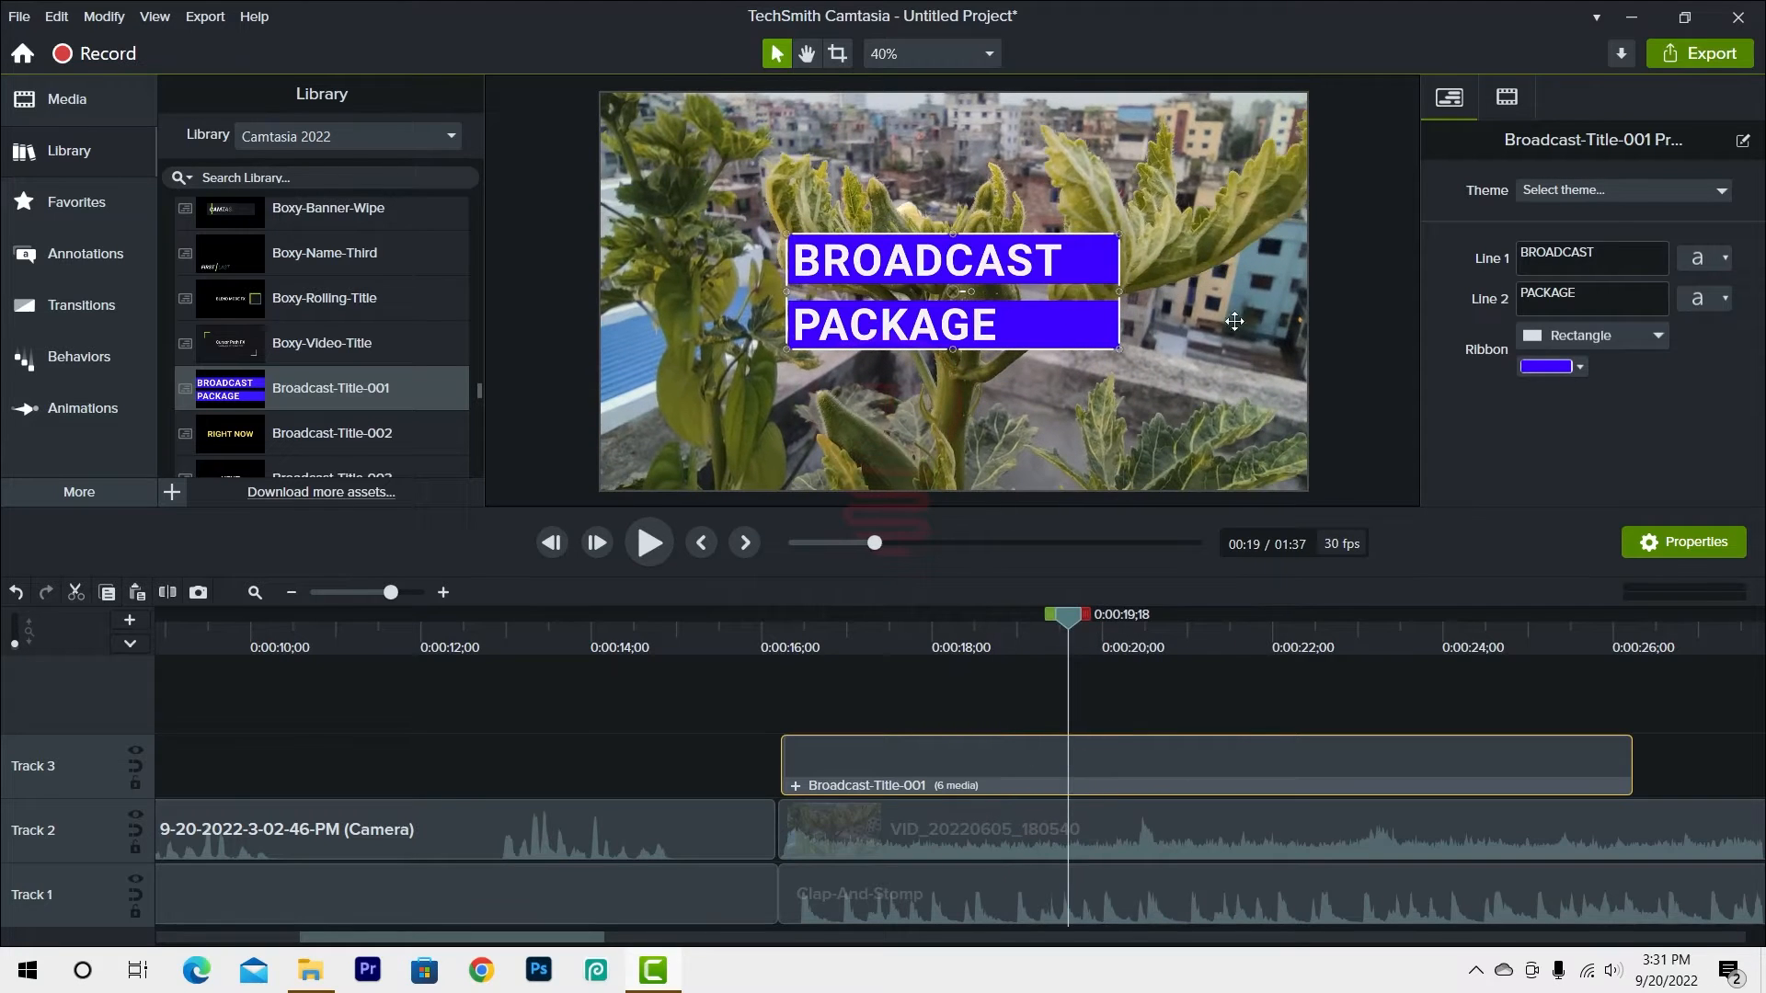
- Replace the broadcast title's Line 1 with the presenter's first name and Line 2 with "Tech Master"
{"action": "left_click_drag", "start_coordinate": [1621, 256], "coordinate": [1519, 254]}
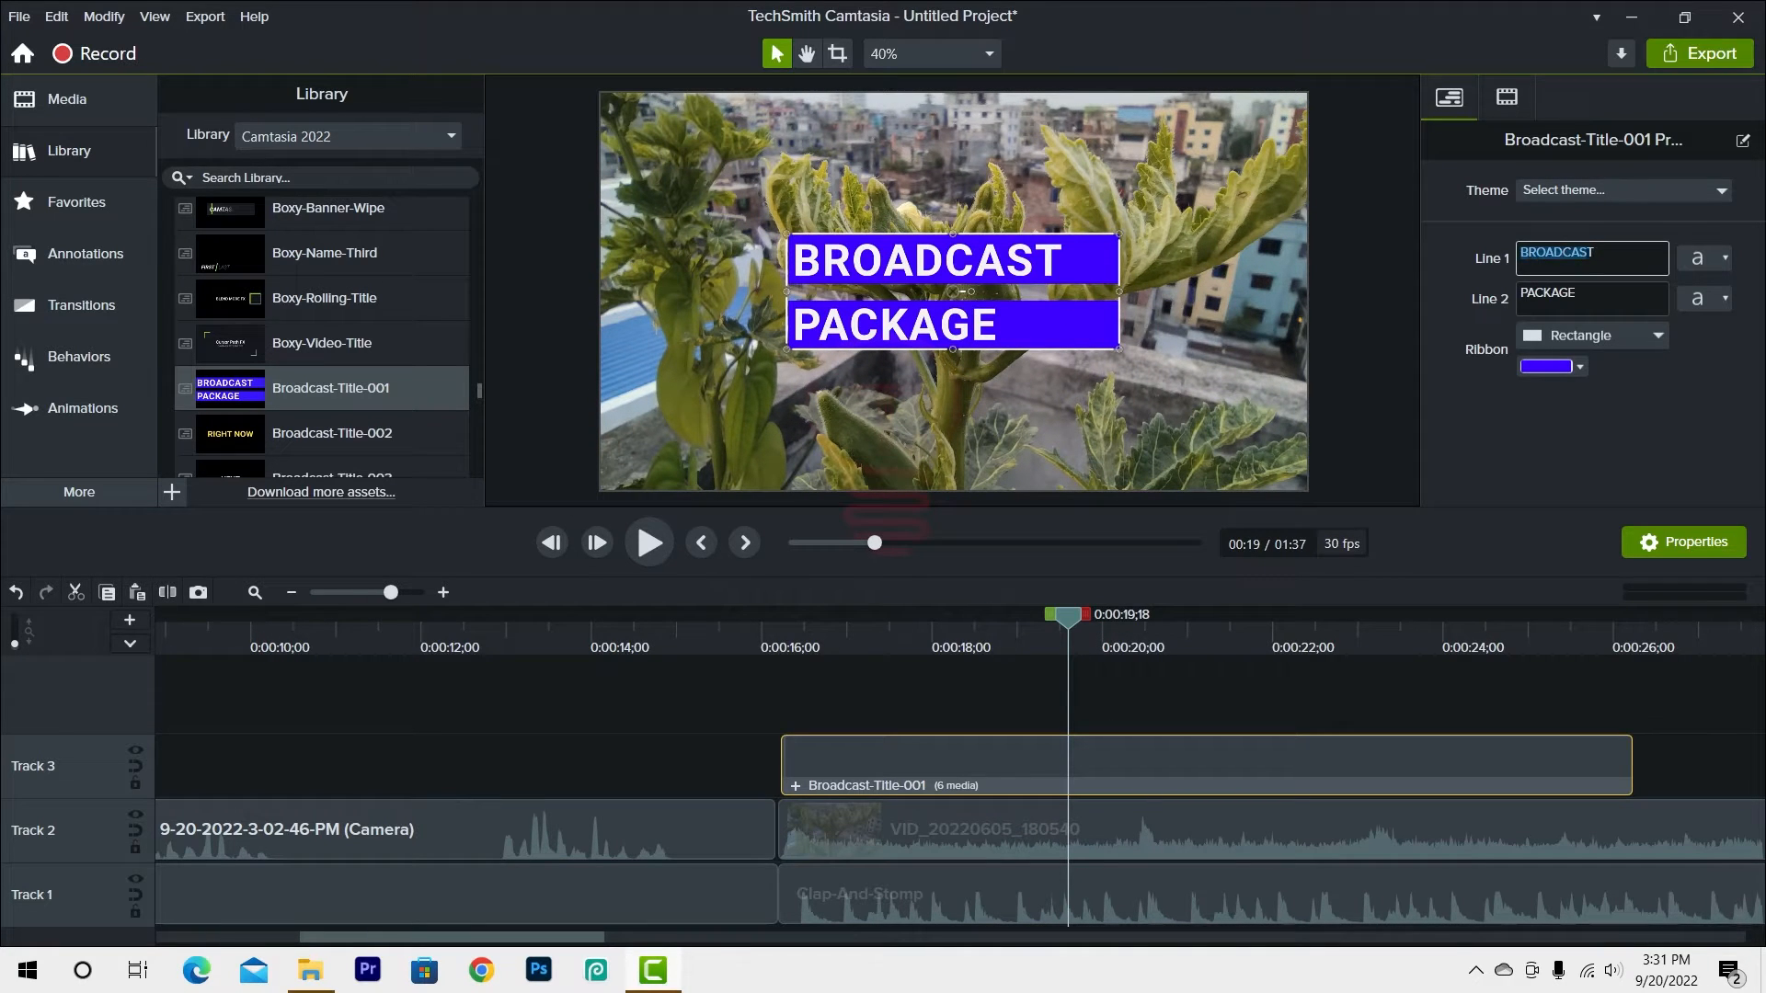
{"action": "double_click", "coordinate": [1592, 300]}
{"action": "double_click", "coordinate": [1618, 261]}
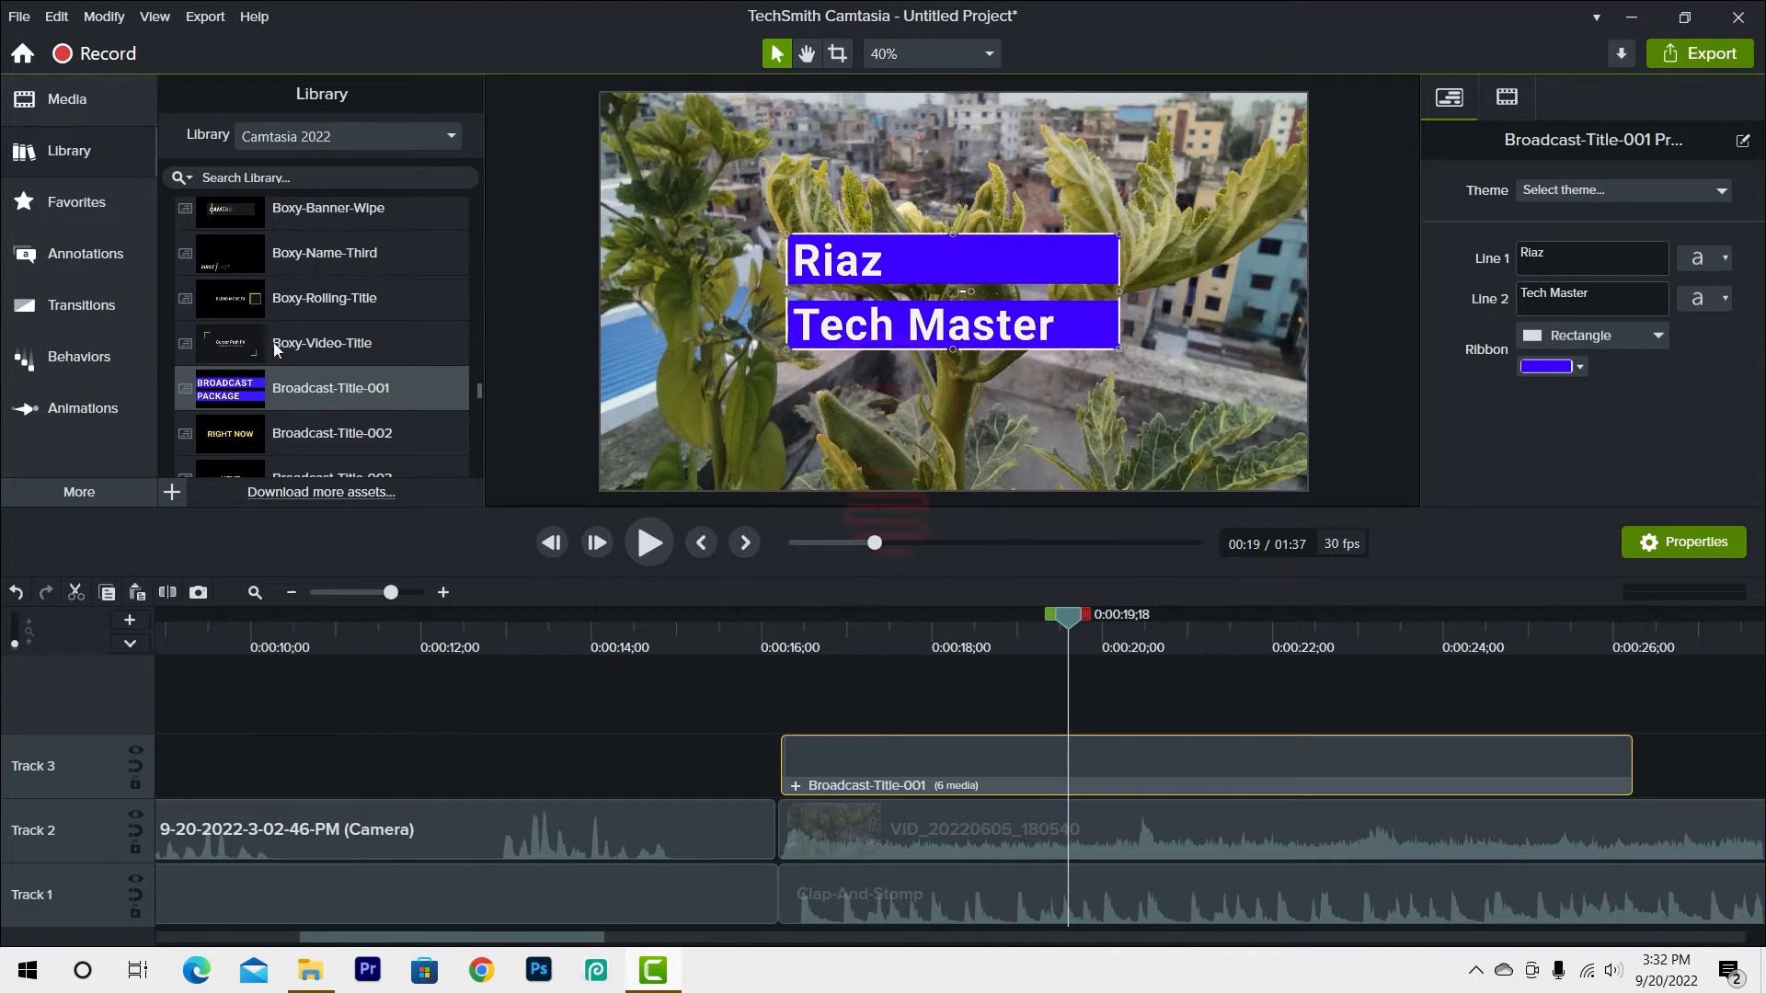
- Look through the remaining library assets, collapsing the Expressive Animations folder, and check the favorites
{"action": "scroll", "coordinate": [304, 304], "scroll_direction": "down", "scroll_amount": 10}
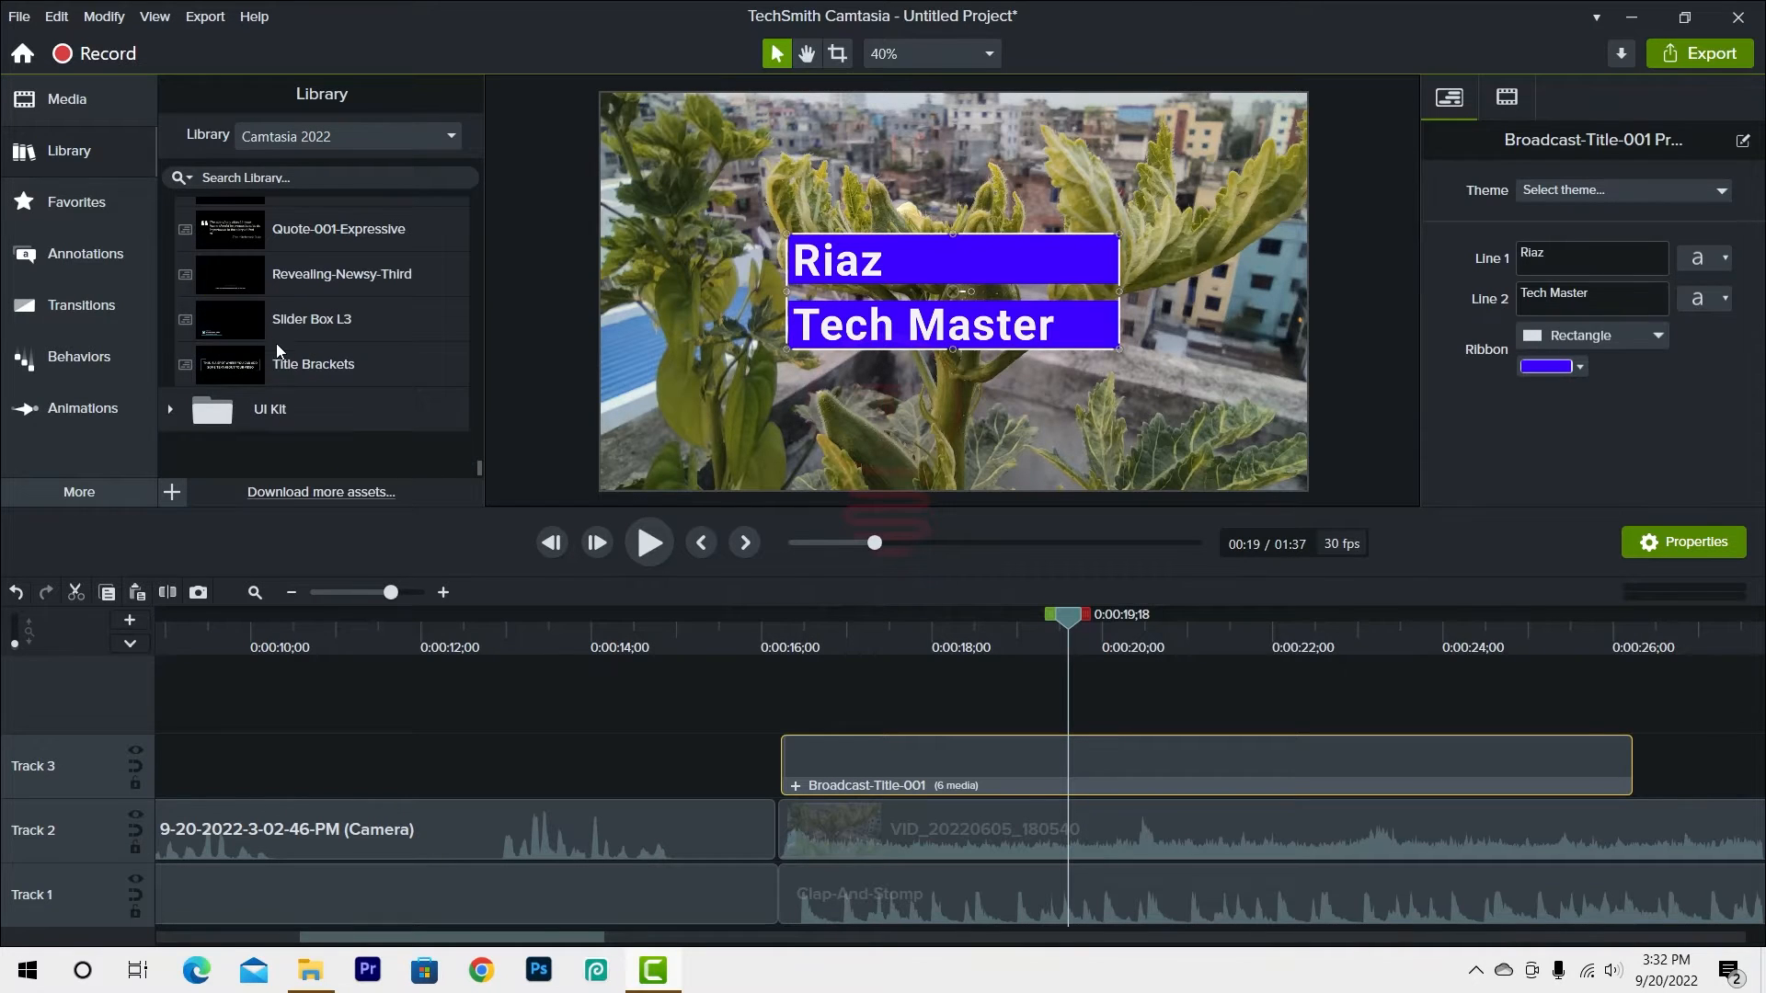
{"action": "scroll", "coordinate": [278, 342], "scroll_direction": "up", "scroll_amount": 10}
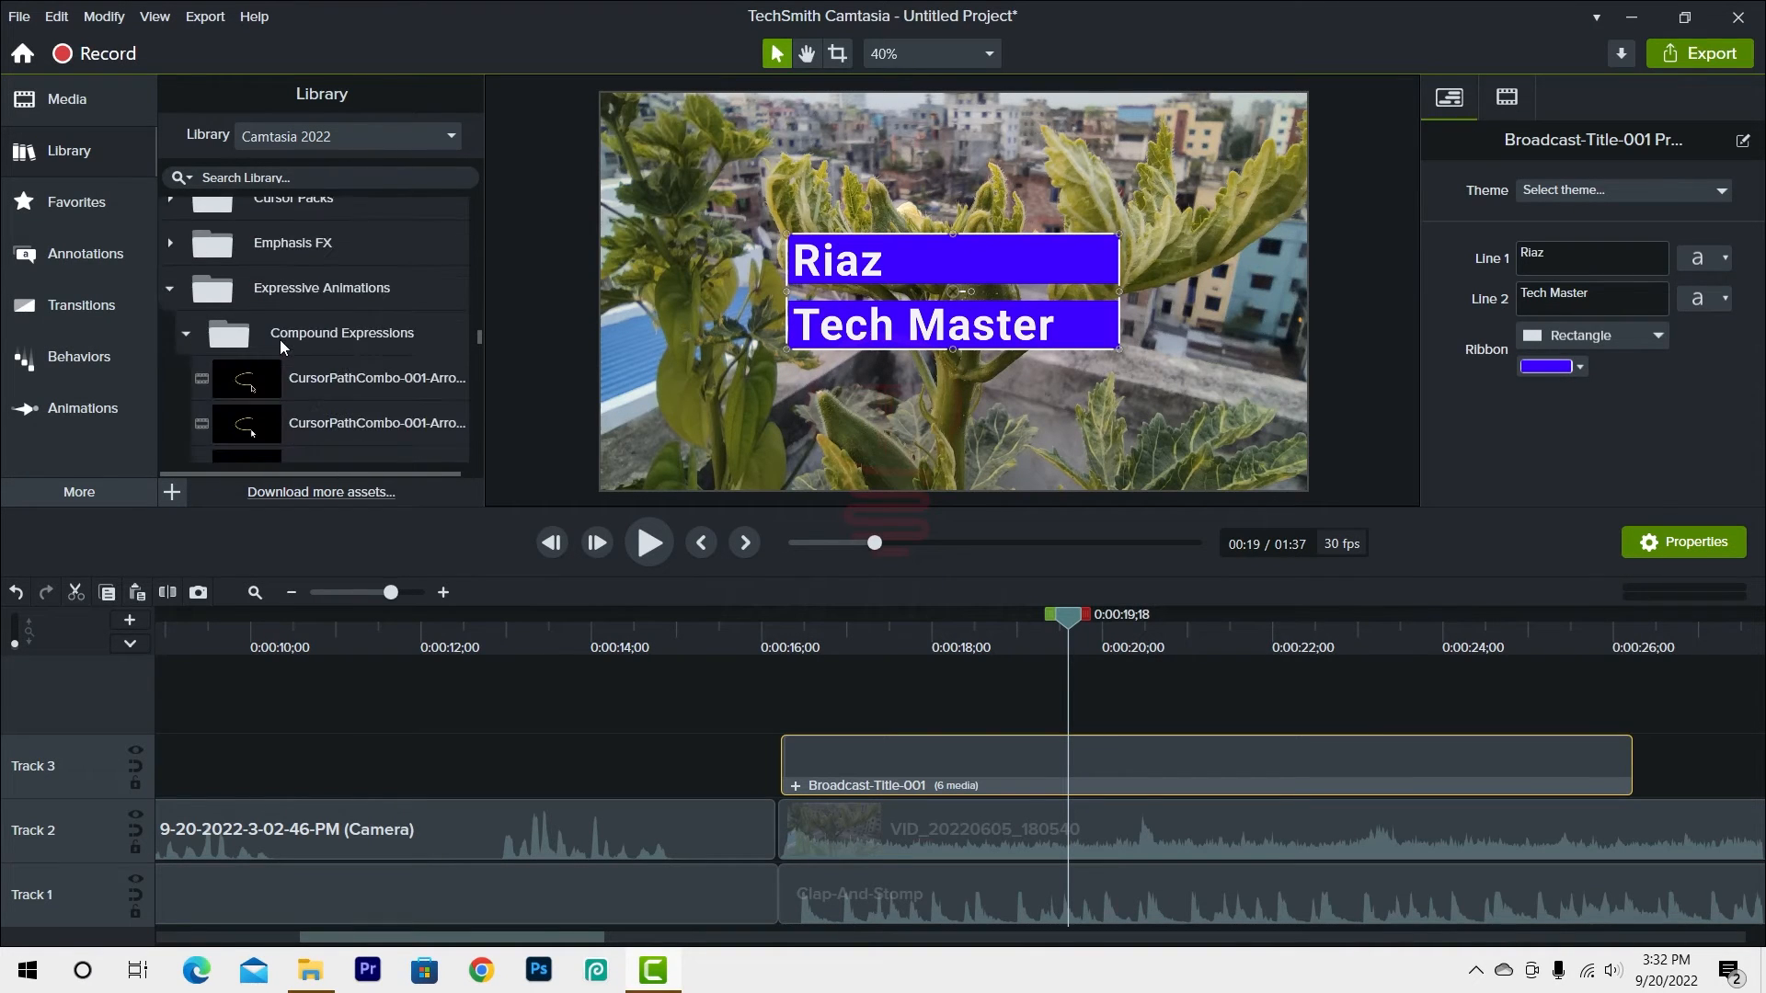
{"action": "left_click", "coordinate": [170, 290]}
{"action": "scroll", "coordinate": [219, 359], "scroll_direction": "down", "scroll_amount": 3}
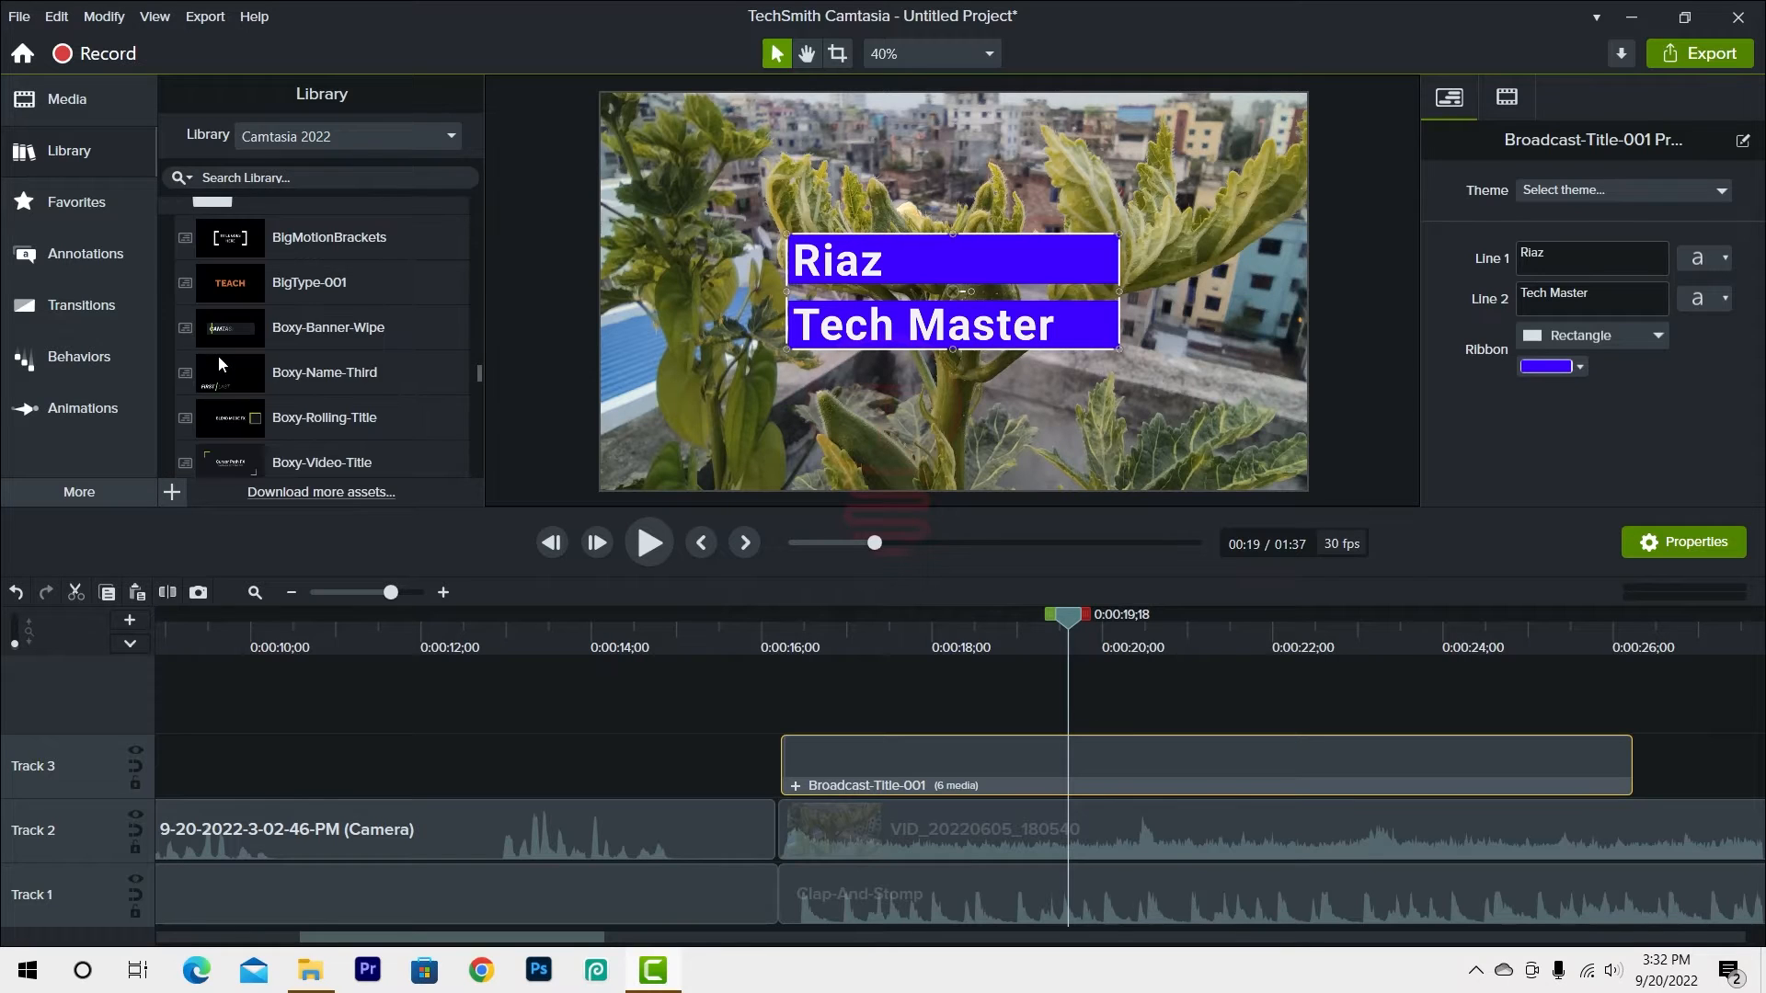
{"action": "scroll", "coordinate": [439, 264], "scroll_direction": "up", "scroll_amount": 10}
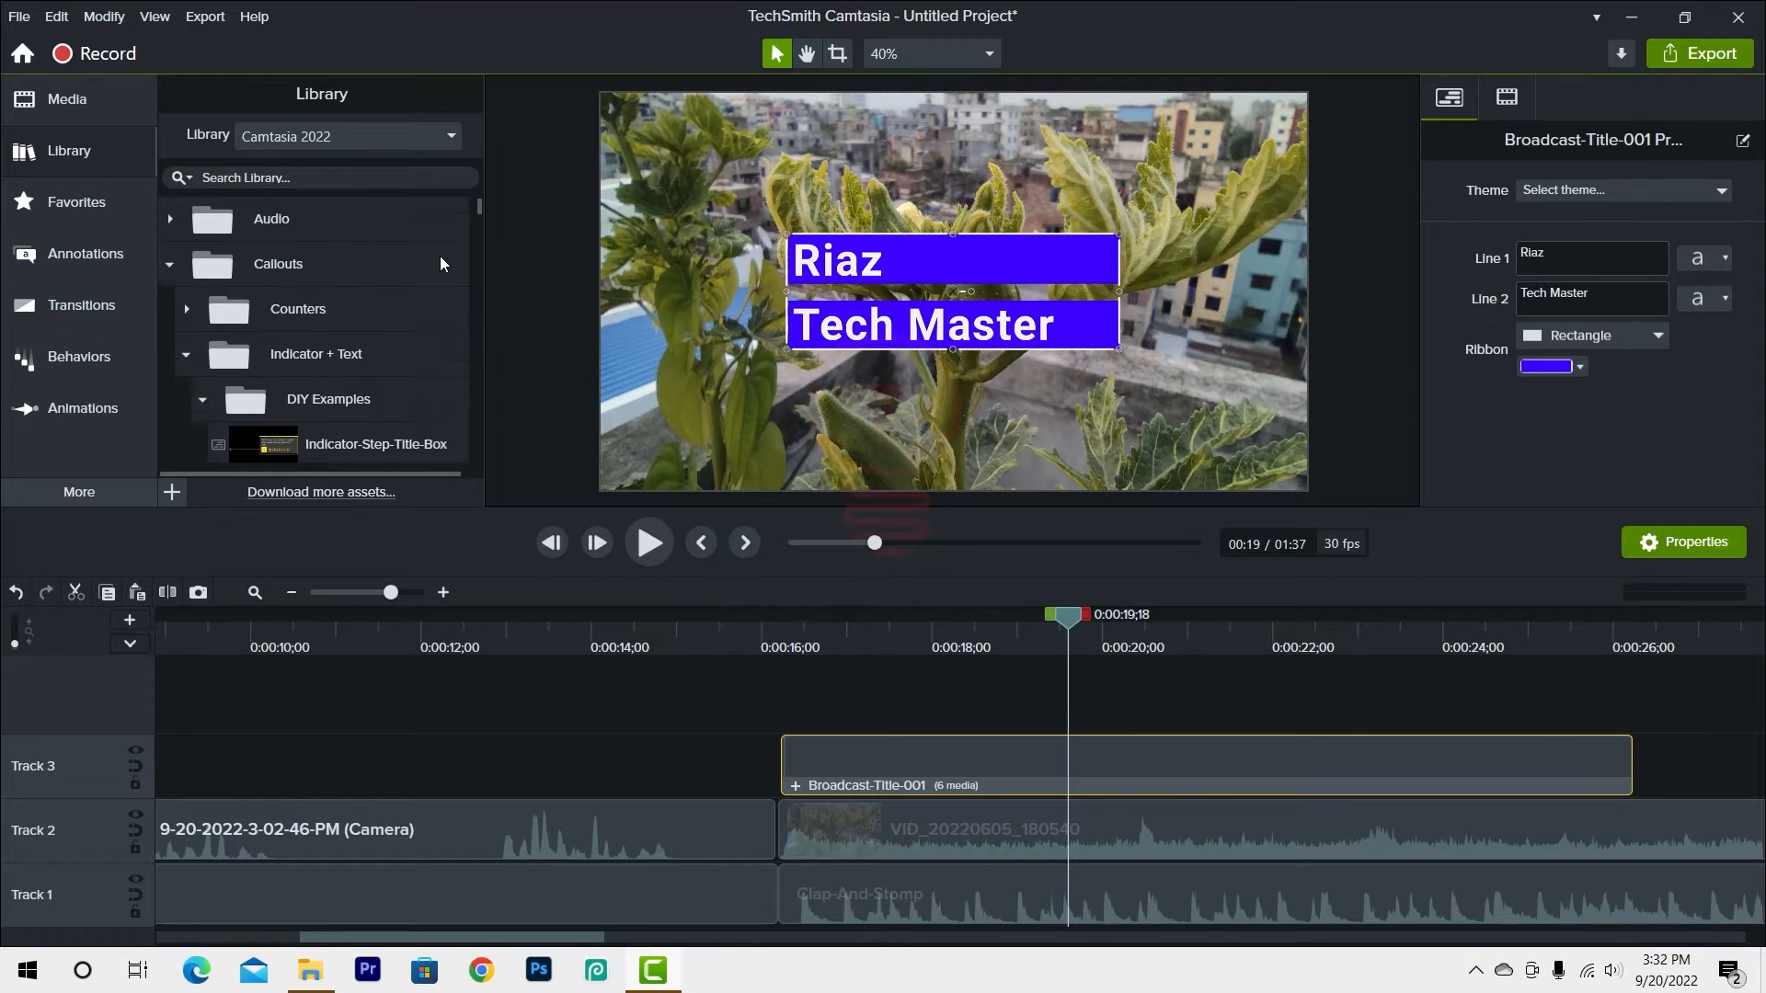
{"action": "left_click", "coordinate": [85, 213]}
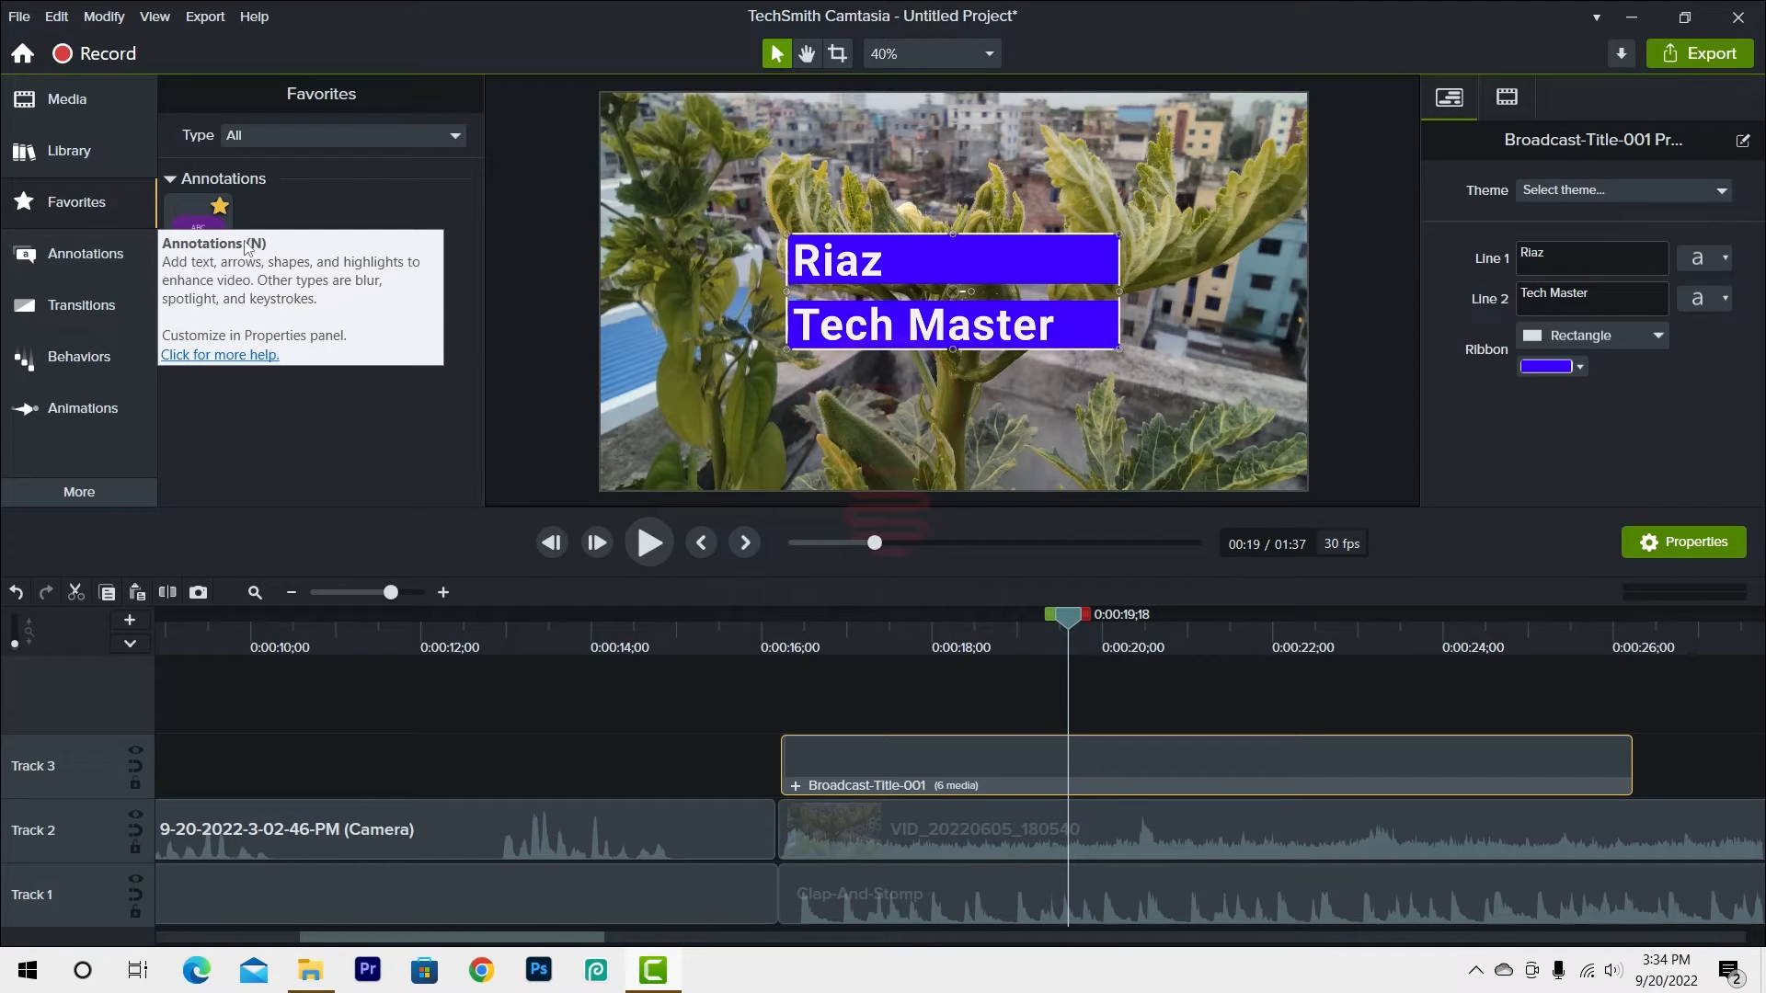
- Show callouts of all styles and place the teal thought-bubble callout on Track 4, above the Broadcast-Title-001 clip, checking it at 0:00:23;04
{"action": "left_click", "coordinate": [68, 258]}
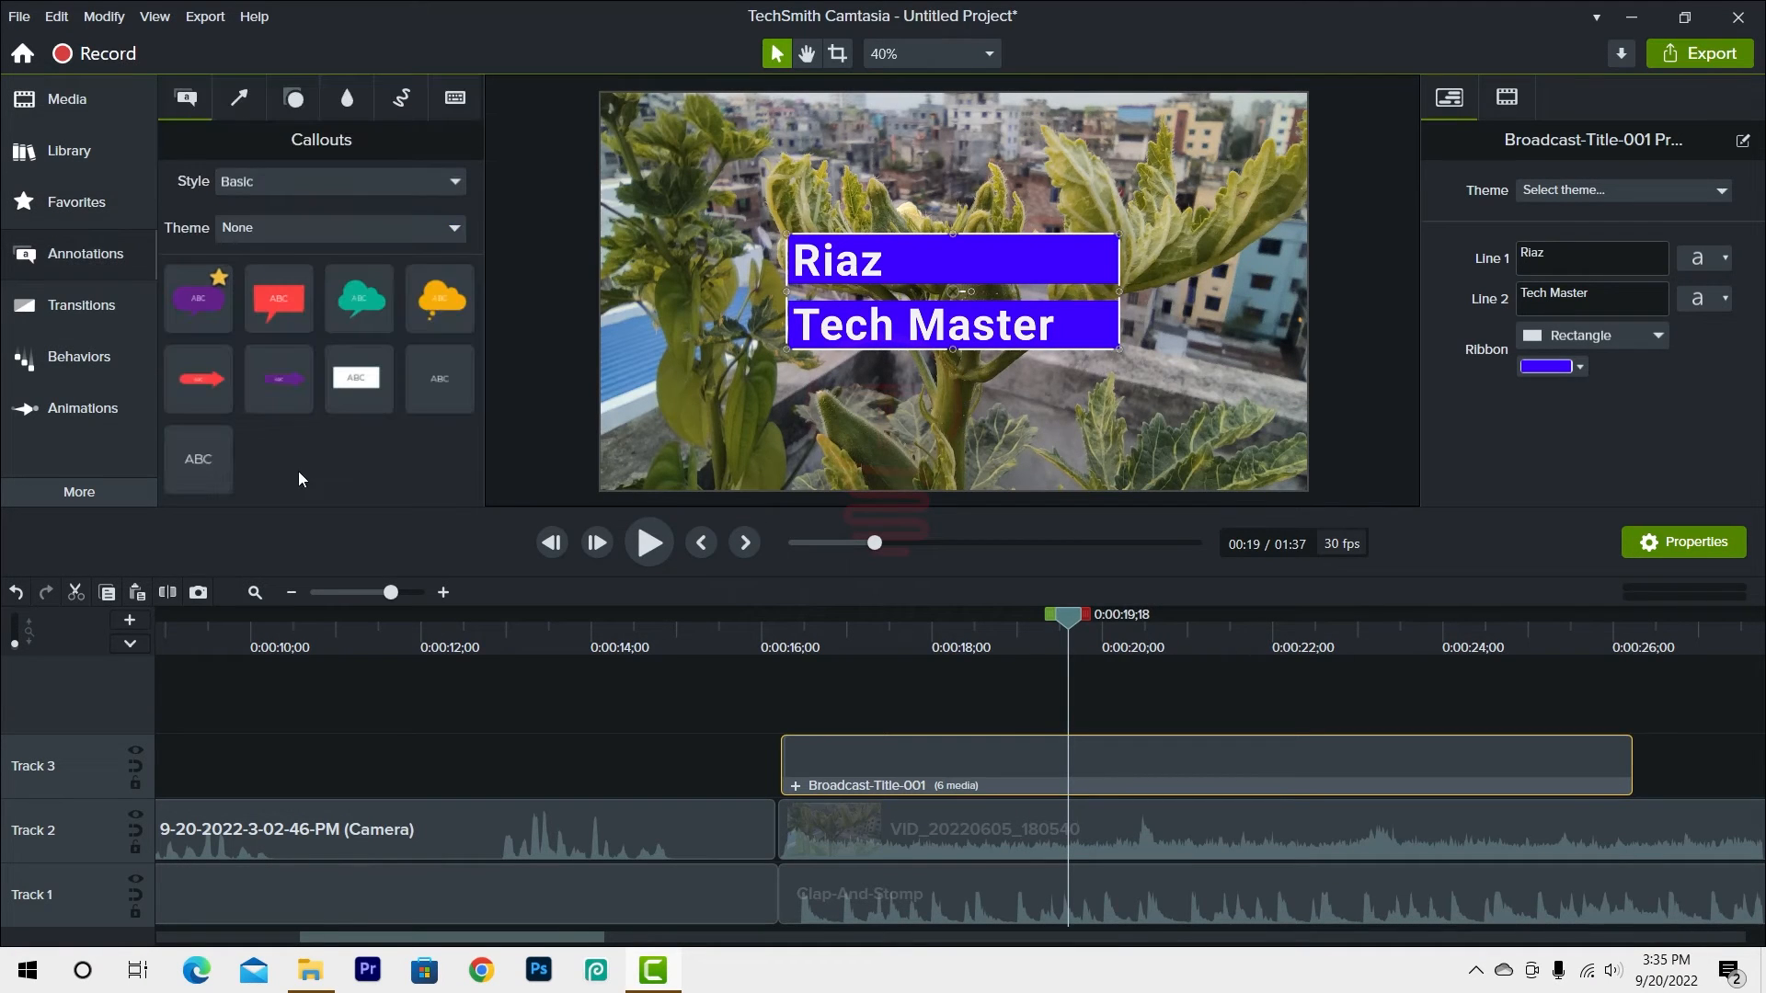
{"action": "left_click", "coordinate": [399, 179]}
{"action": "left_click", "coordinate": [236, 215]}
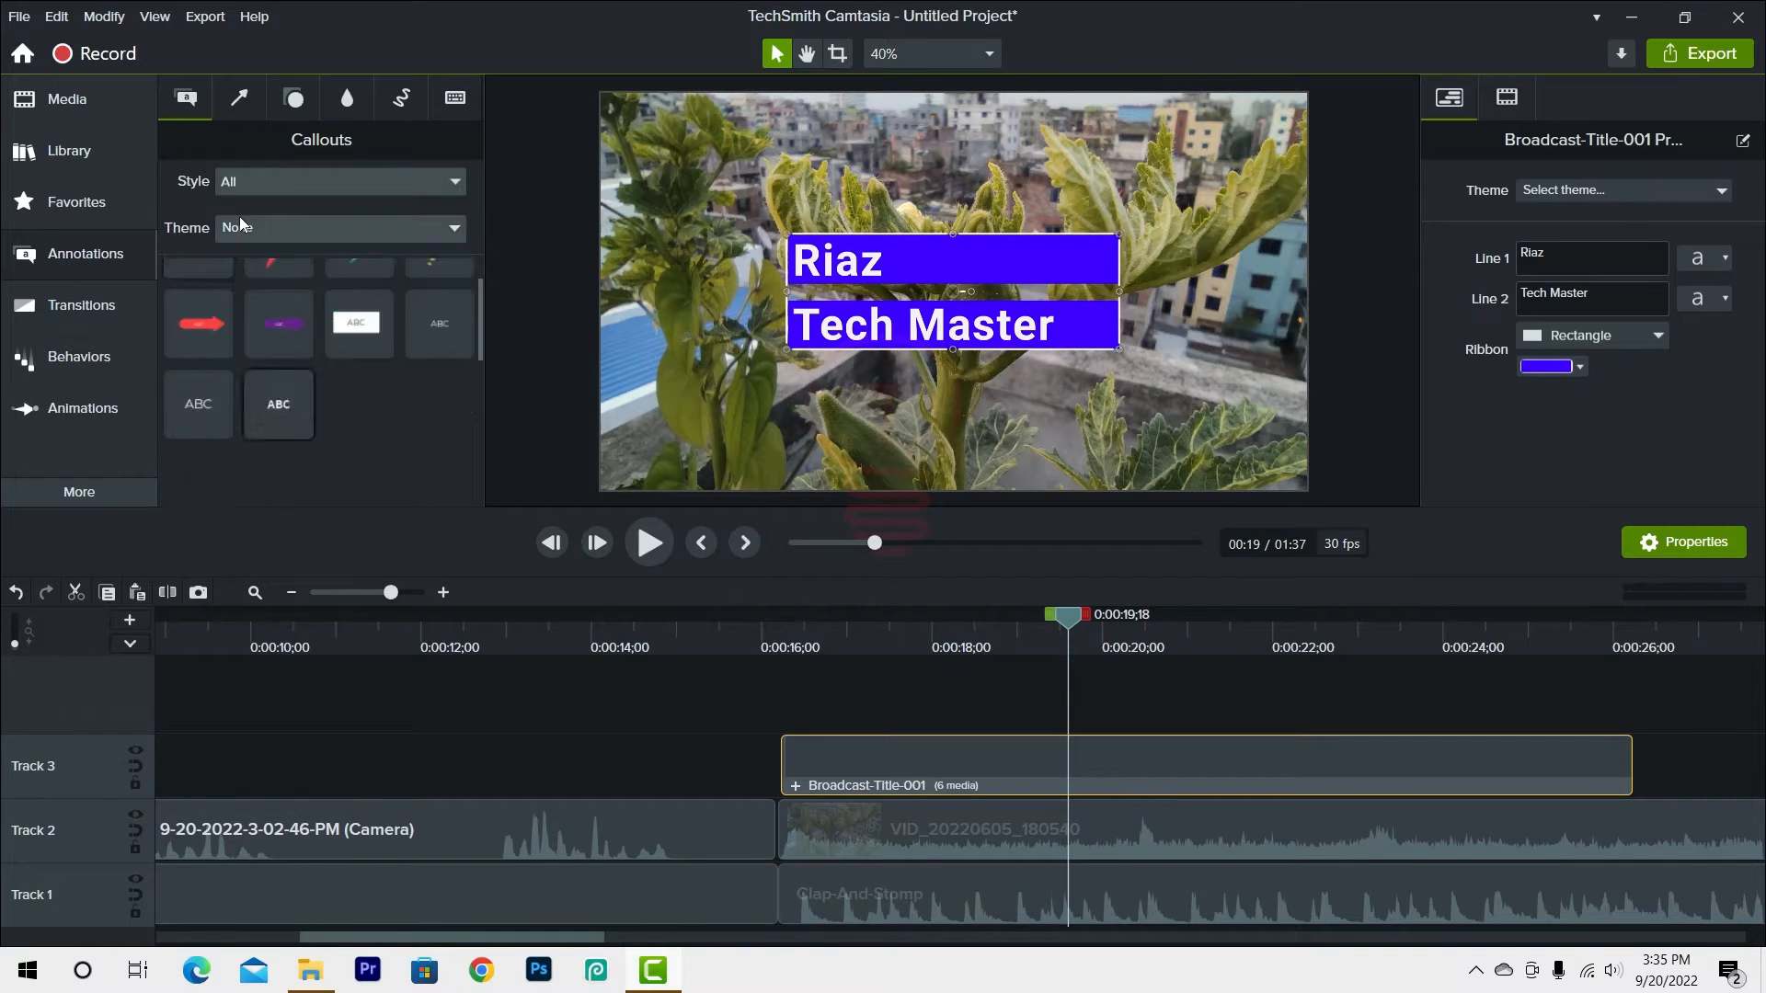
{"action": "scroll", "coordinate": [275, 396], "scroll_direction": "down", "scroll_amount": 5}
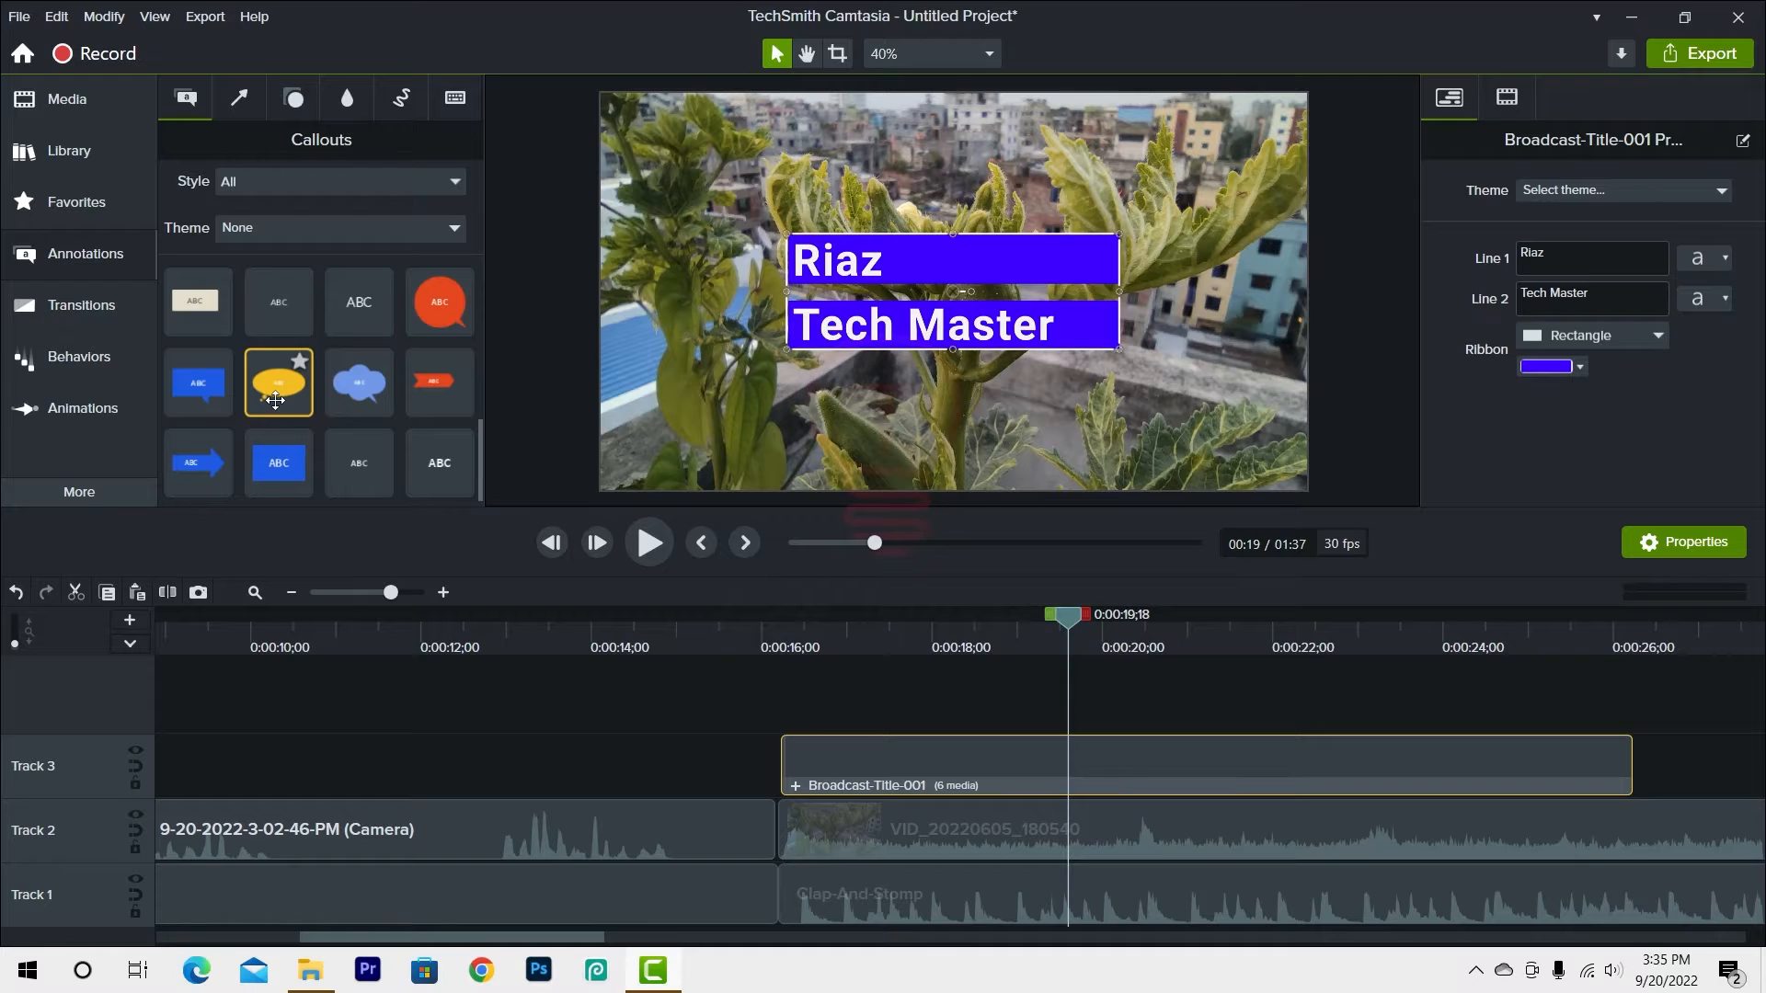
{"action": "scroll", "coordinate": [275, 400], "scroll_direction": "up", "scroll_amount": 3}
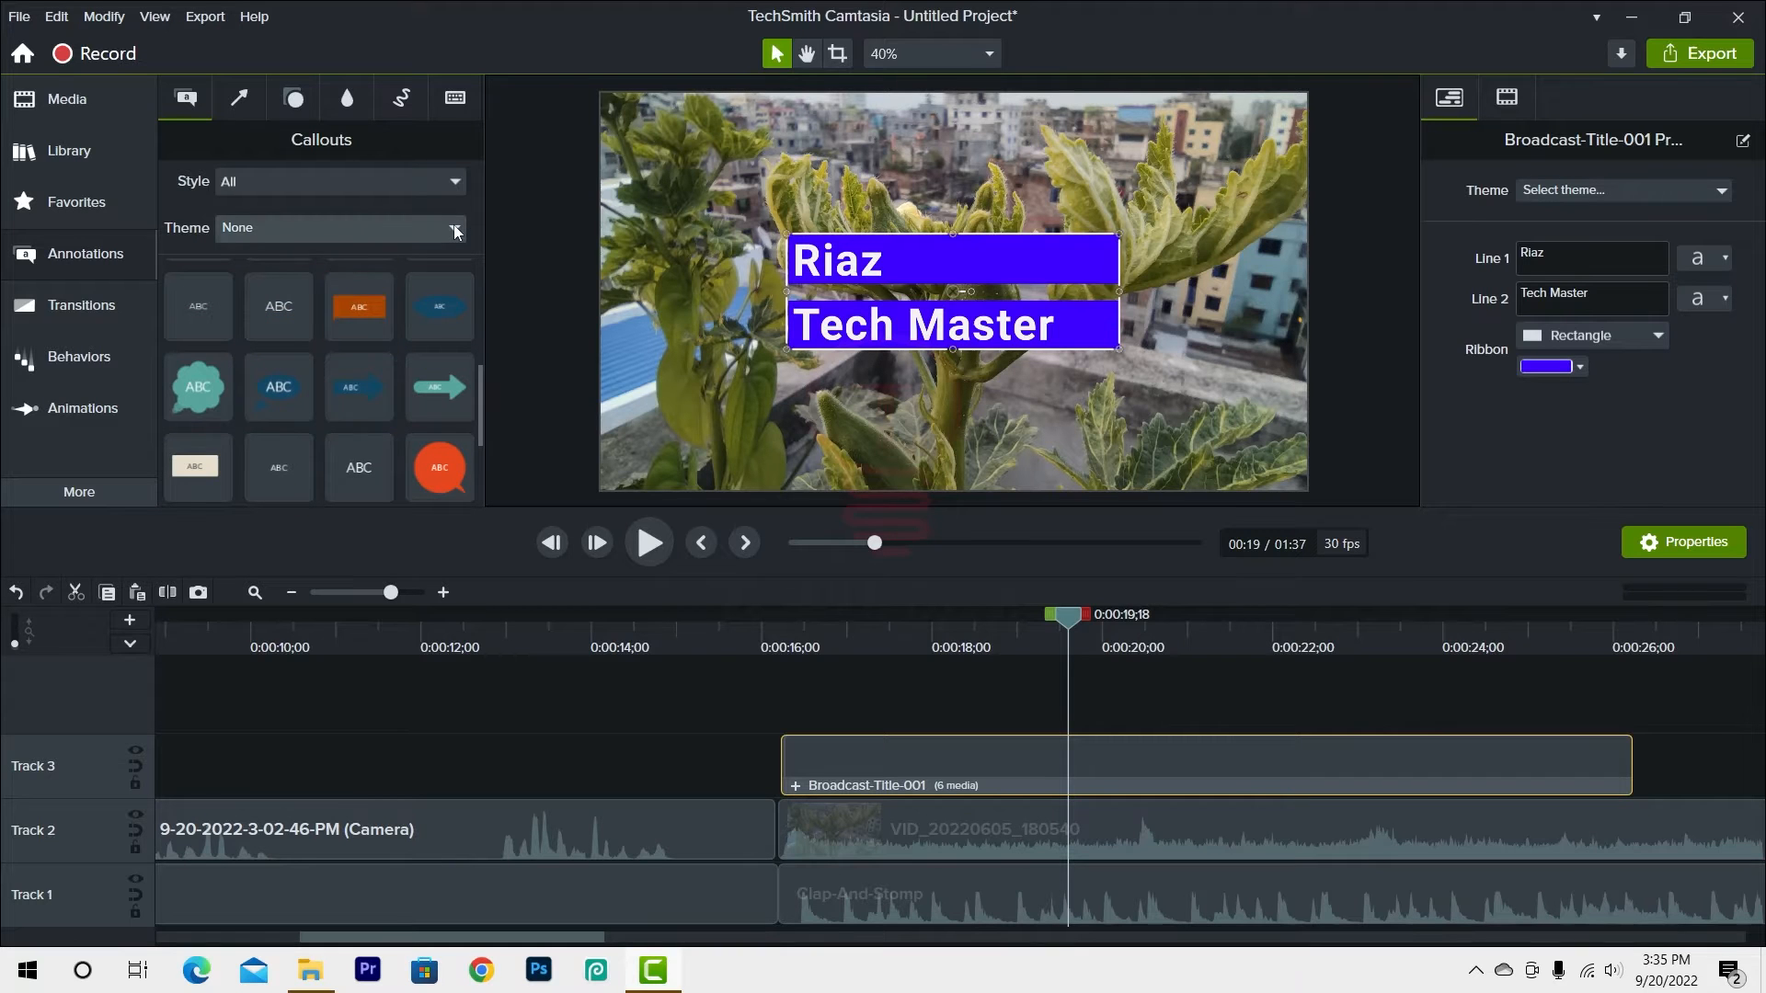
{"action": "left_click", "coordinate": [456, 232]}
{"action": "left_click", "coordinate": [221, 366]}
{"action": "left_click_drag", "start_coordinate": [198, 391], "coordinate": [1084, 706]}
{"action": "left_click_drag", "start_coordinate": [1072, 644], "coordinate": [1376, 662]}
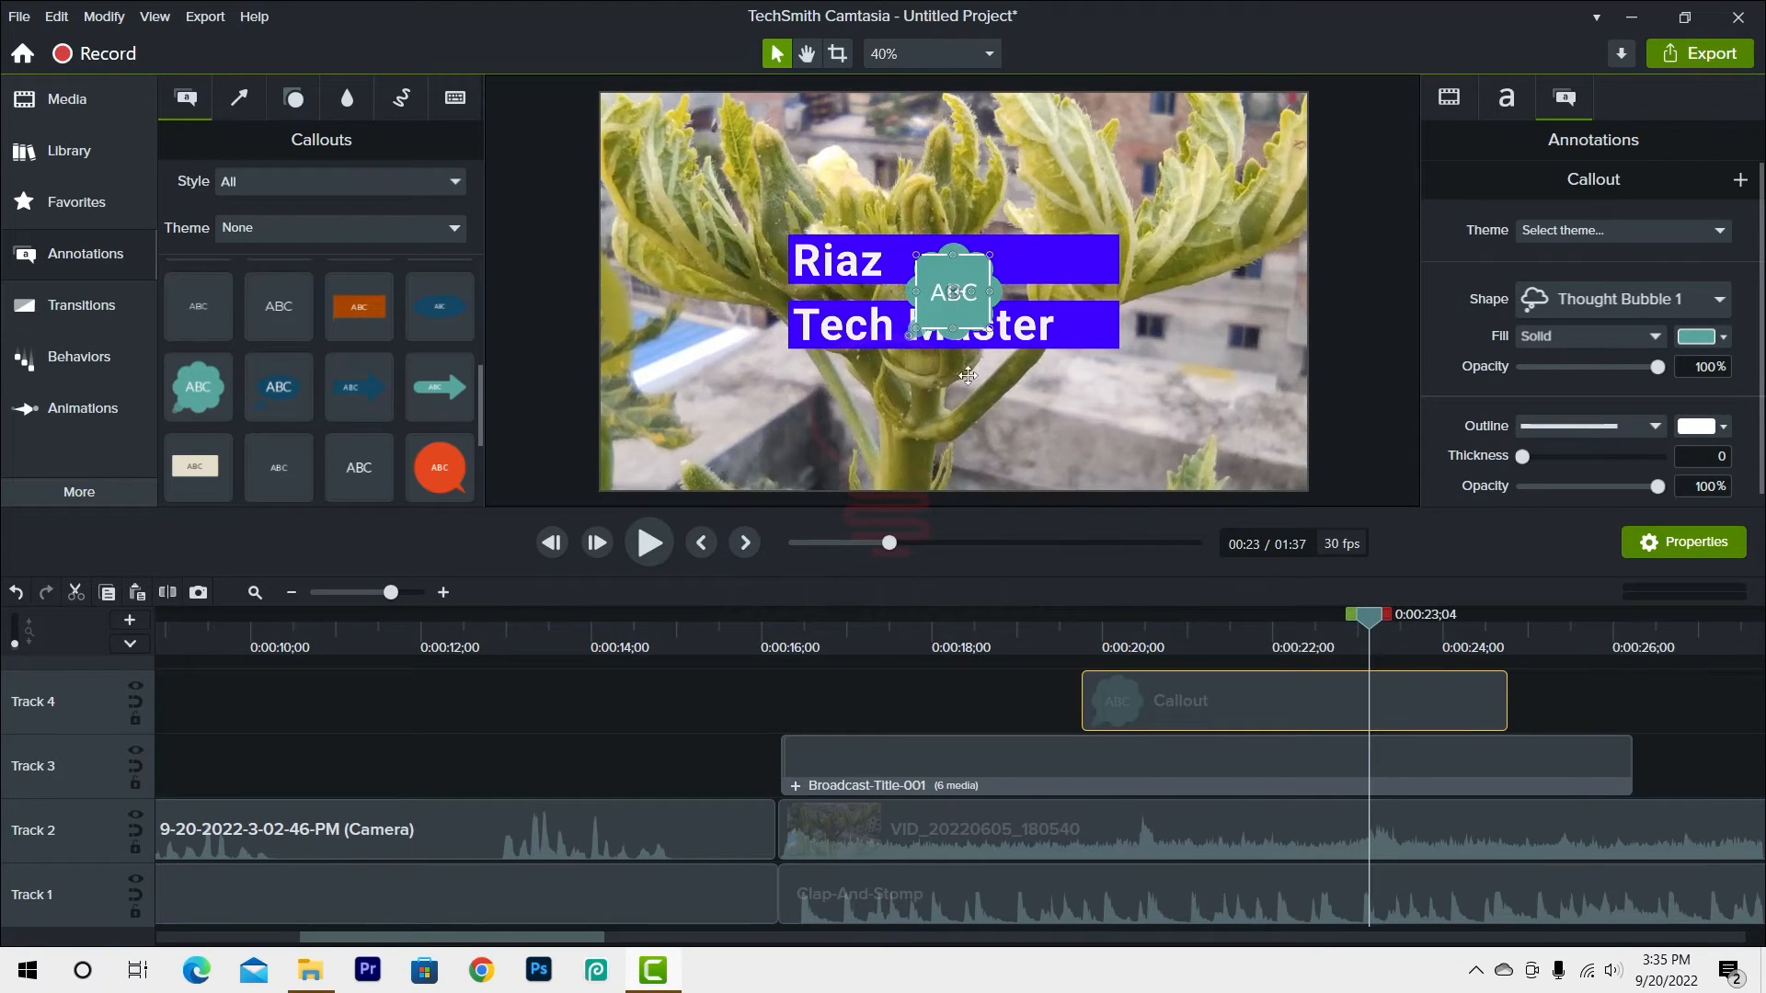
- Move the thought-bubble callout to the left of the title on the canvas and replace its ABC text with the presenter's first name
{"action": "left_click_drag", "start_coordinate": [955, 292], "coordinate": [708, 350]}
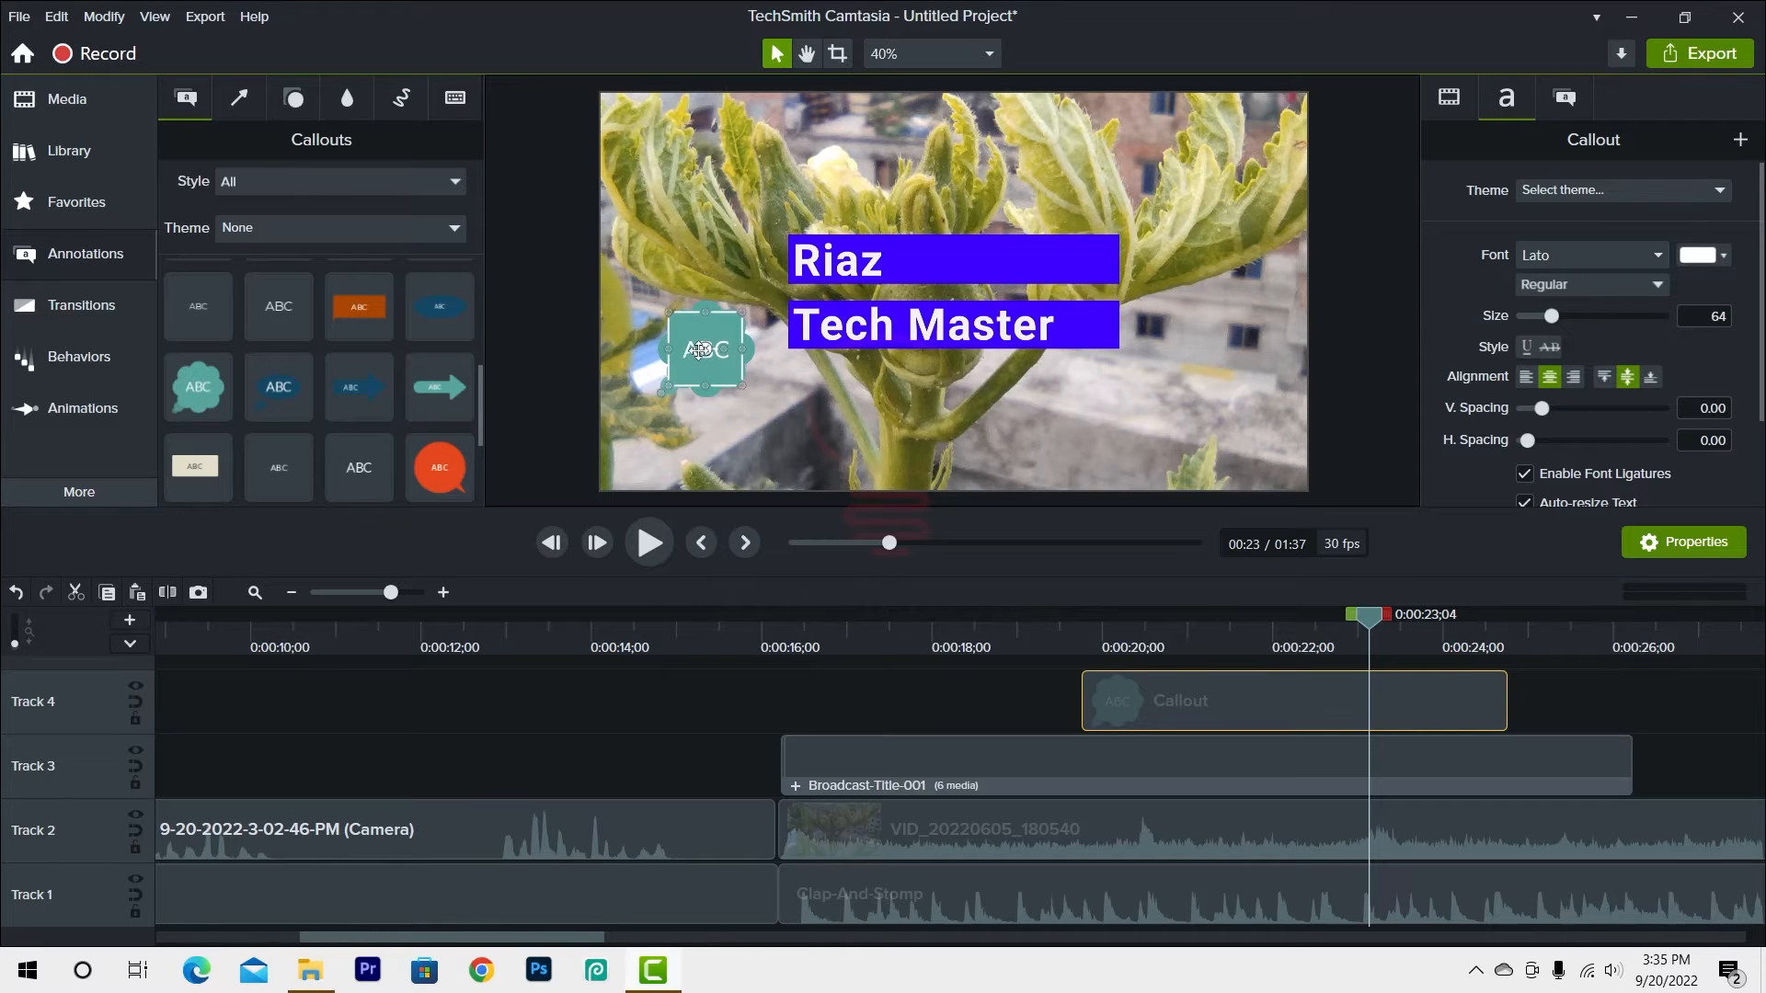
{"action": "double_click", "coordinate": [691, 349]}
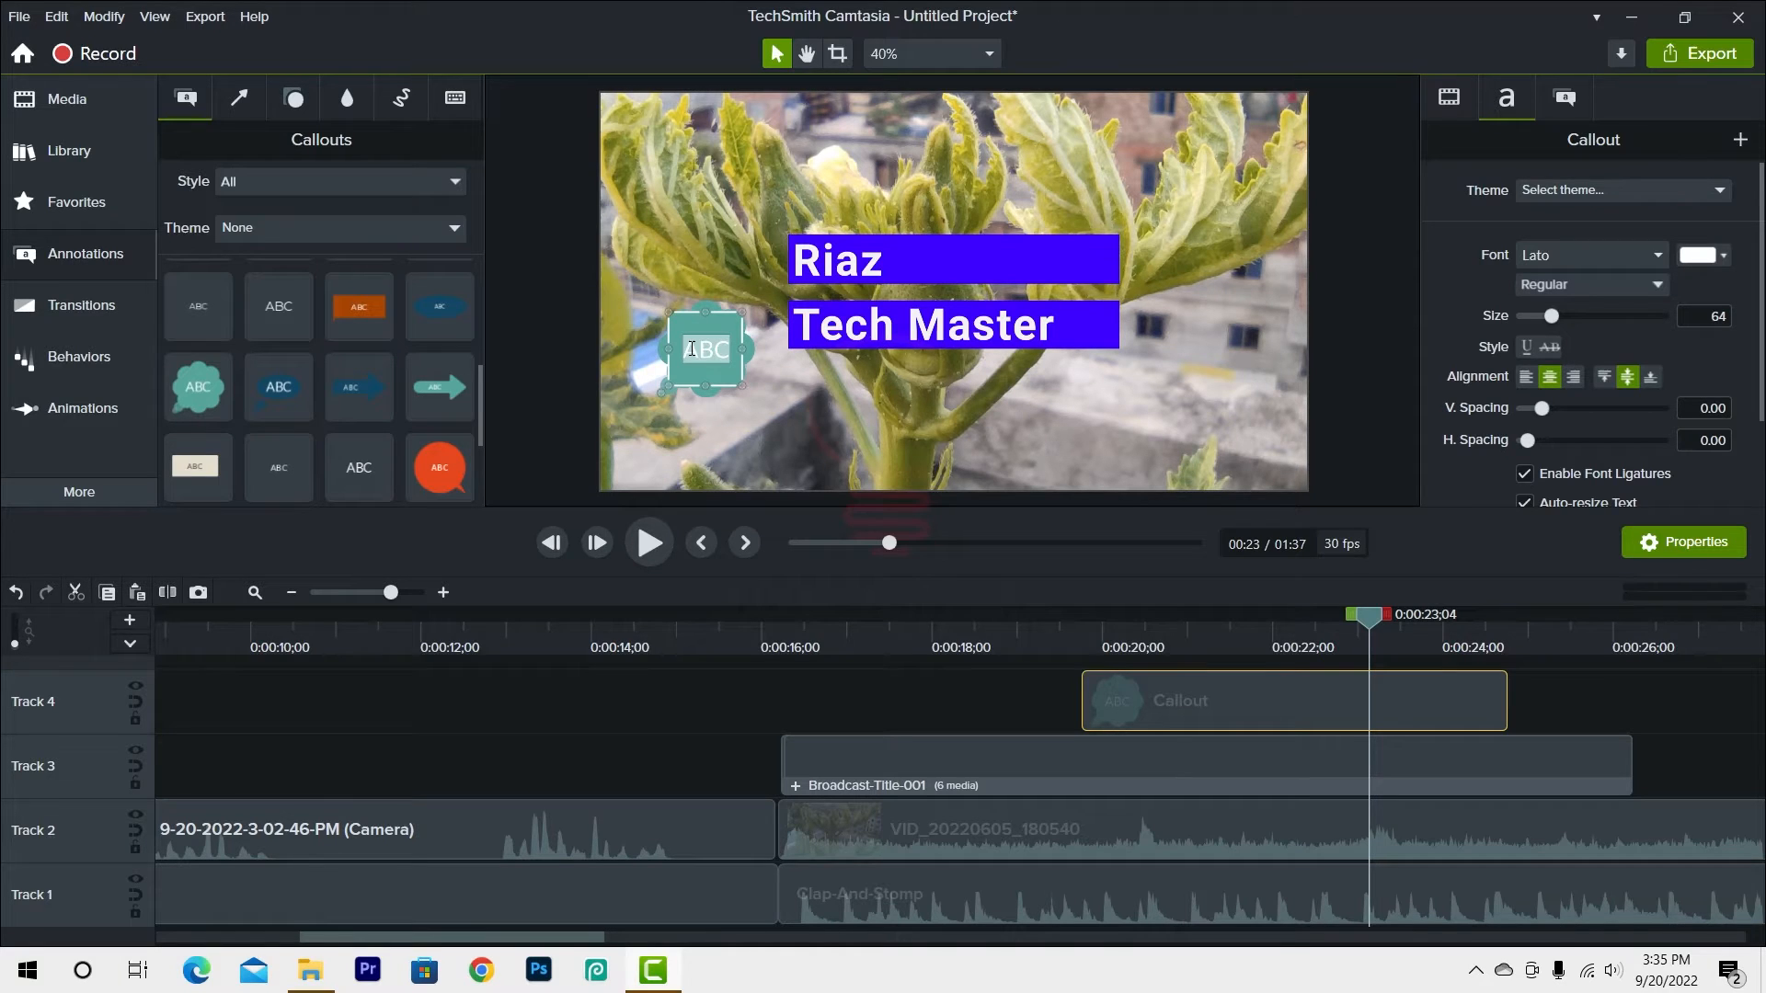
{"action": "type", "text": "Riaz"}
{"action": "left_click", "coordinate": [752, 155]}
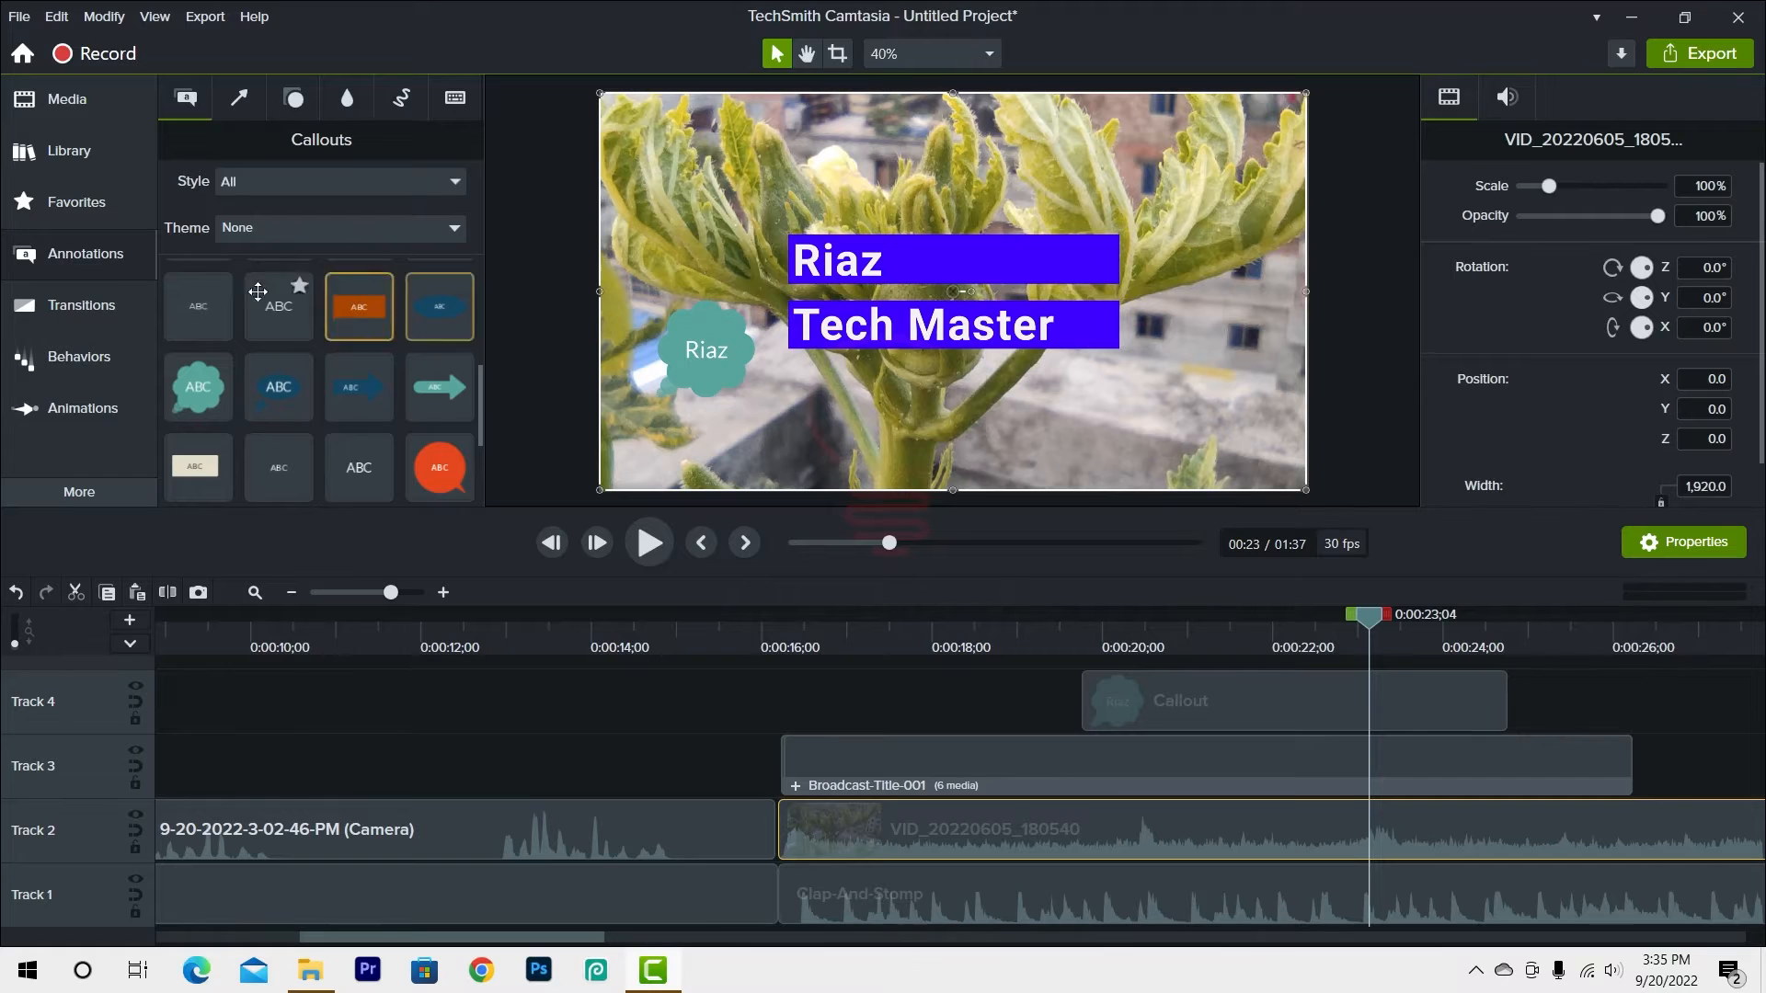
- Add a transition to the end of the camera clip on Track 2 and preview its effect around 0:00:15;13
{"action": "scroll", "coordinate": [352, 386], "scroll_direction": "down", "scroll_amount": 2}
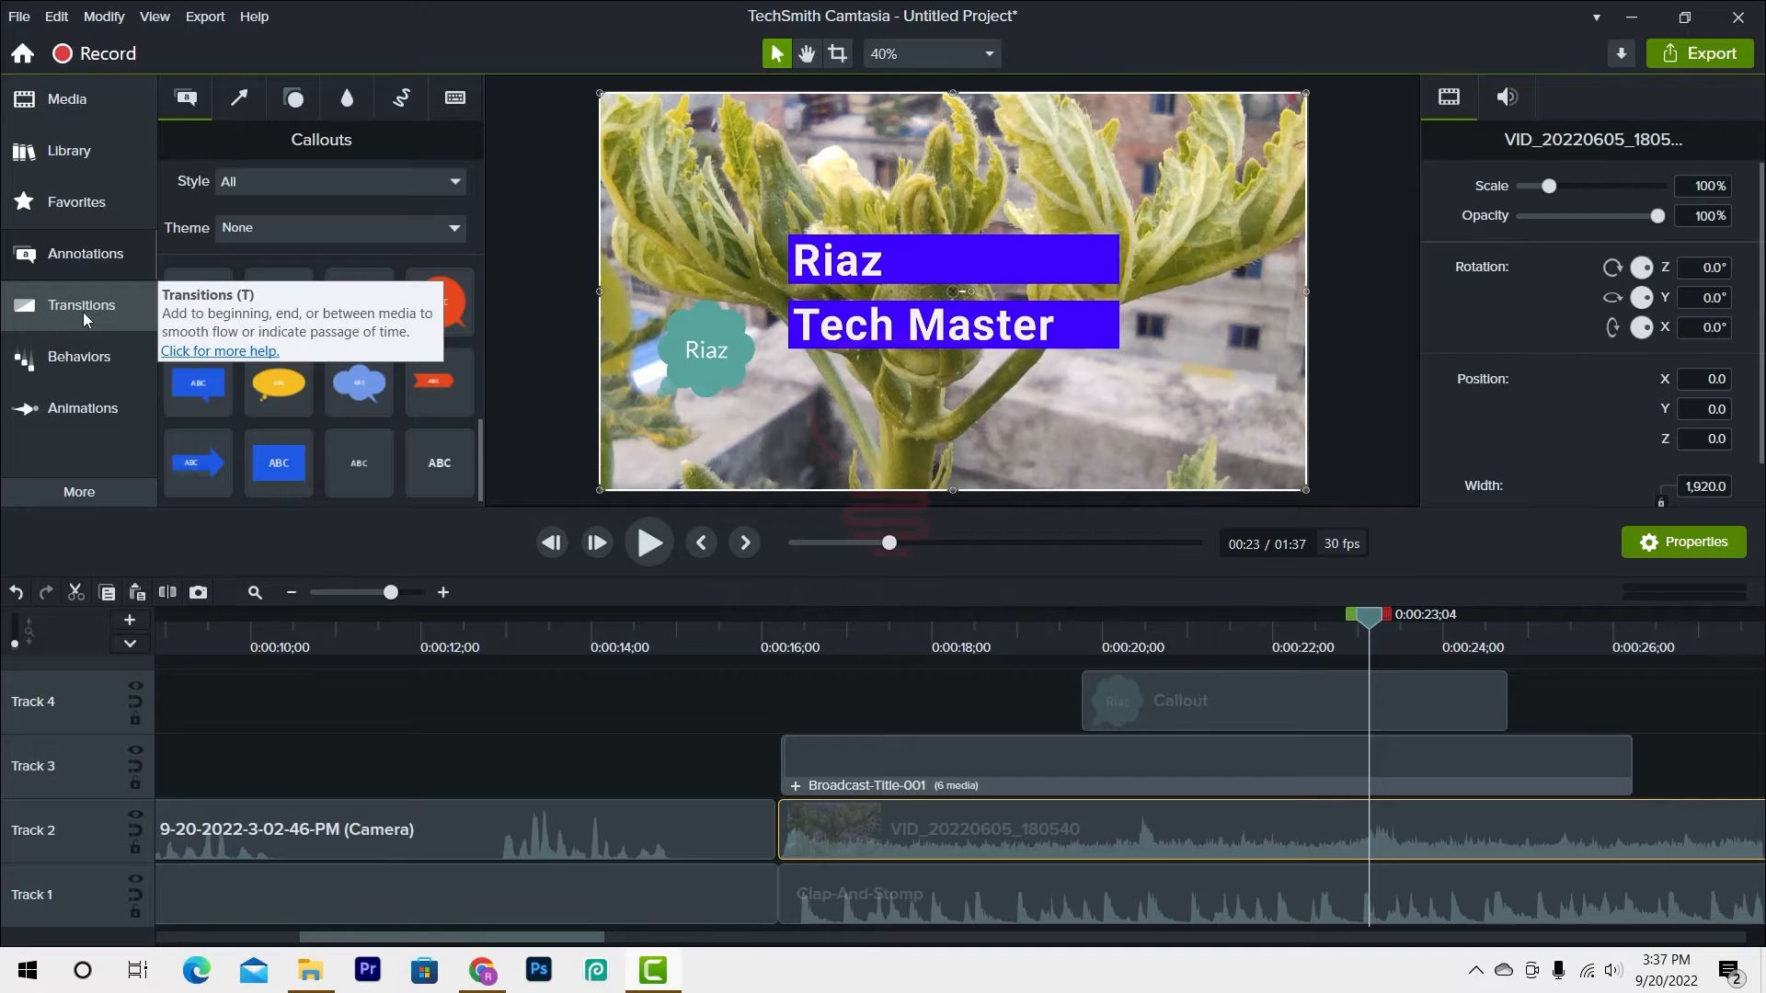
{"action": "left_click", "coordinate": [83, 312]}
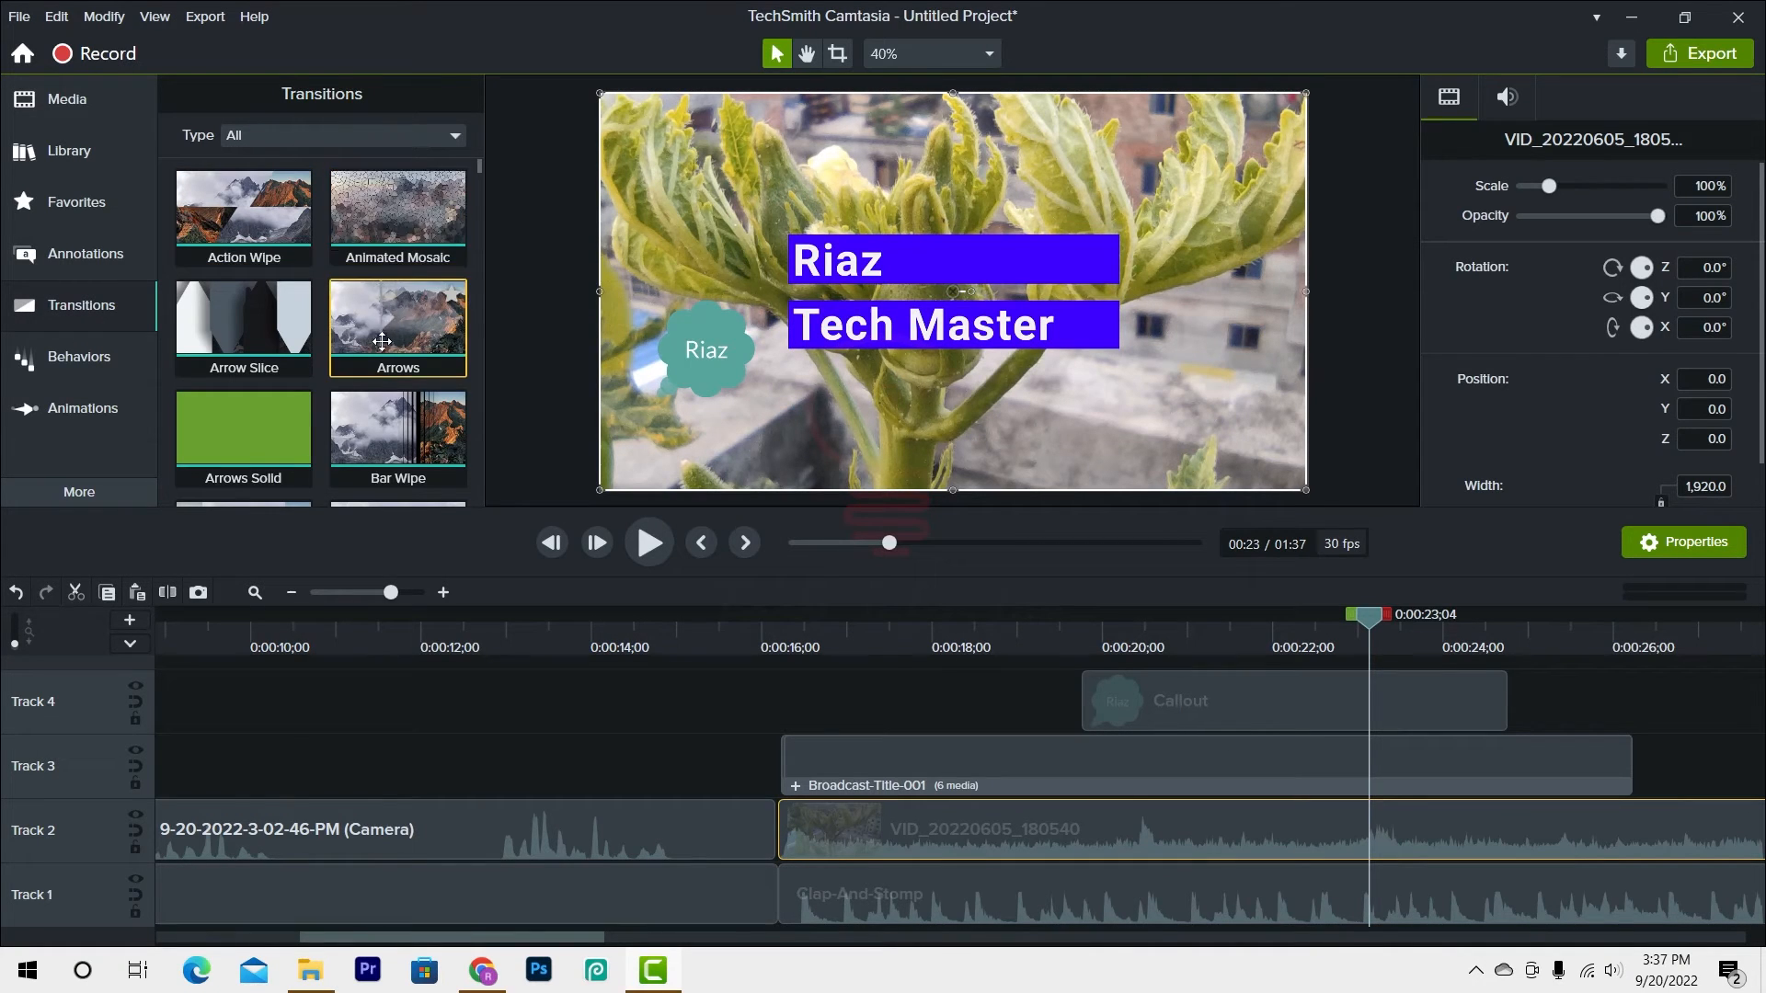
{"action": "scroll", "coordinate": [243, 426], "scroll_direction": "down", "scroll_amount": 4}
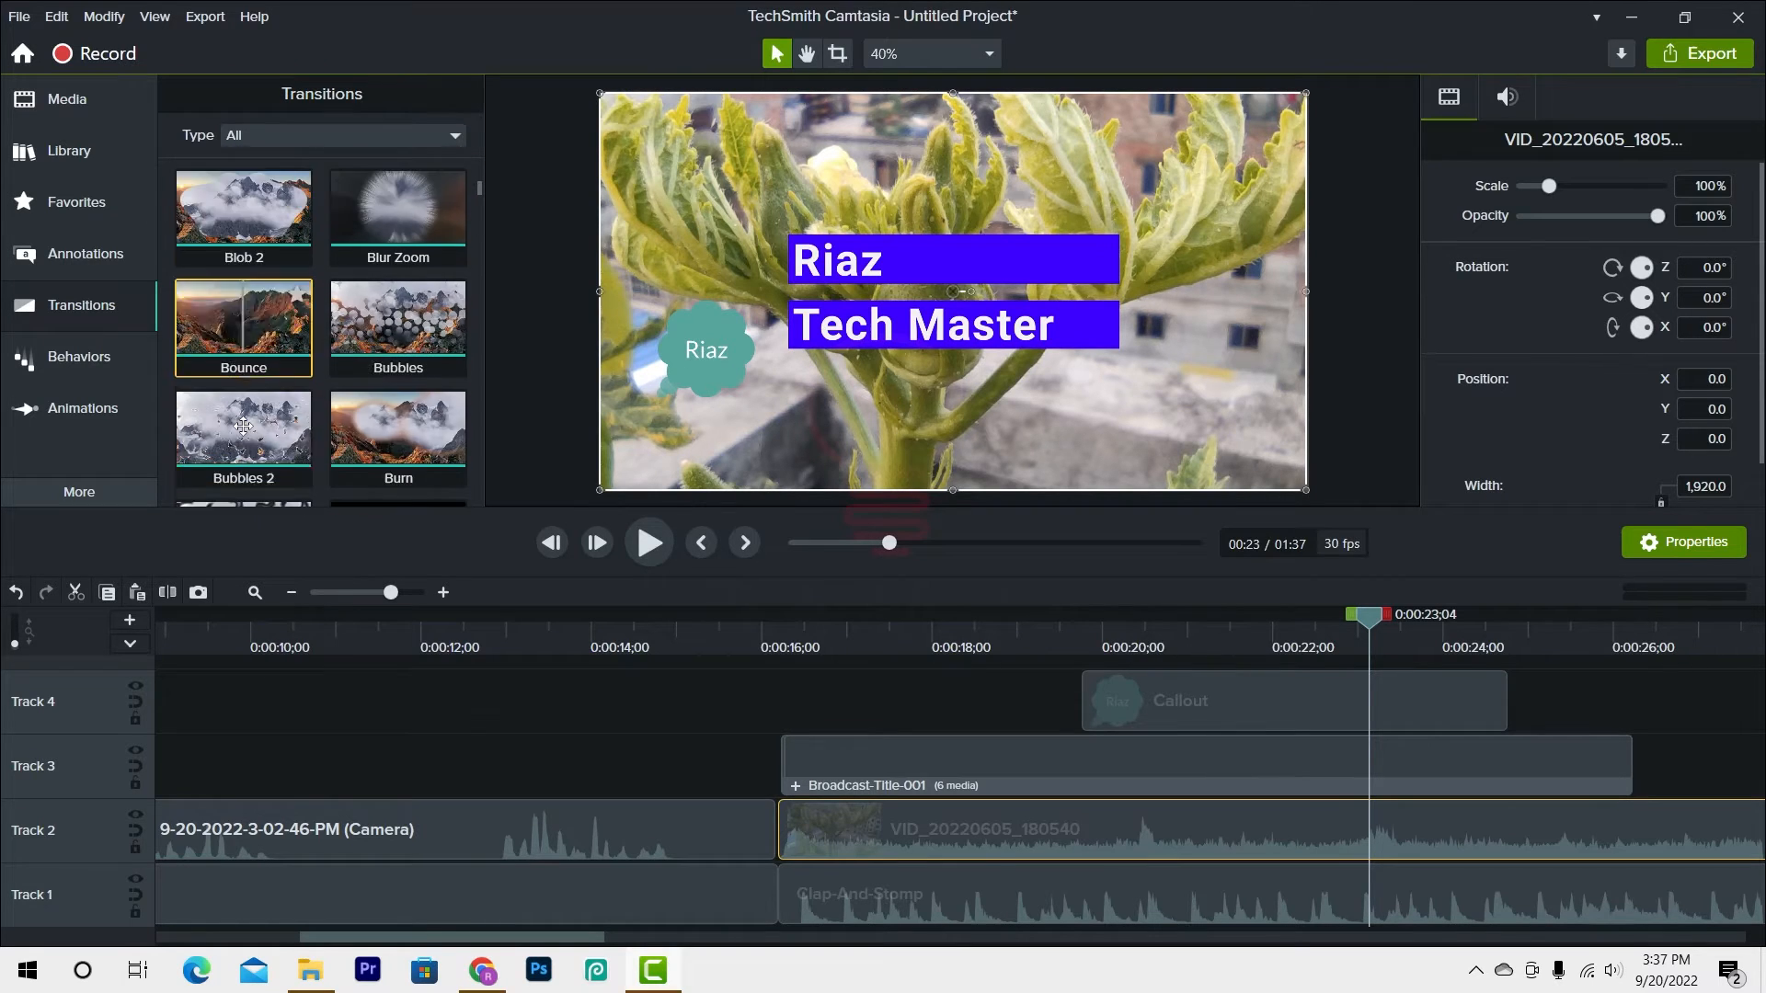
{"action": "scroll", "coordinate": [243, 426], "scroll_direction": "down", "scroll_amount": 5}
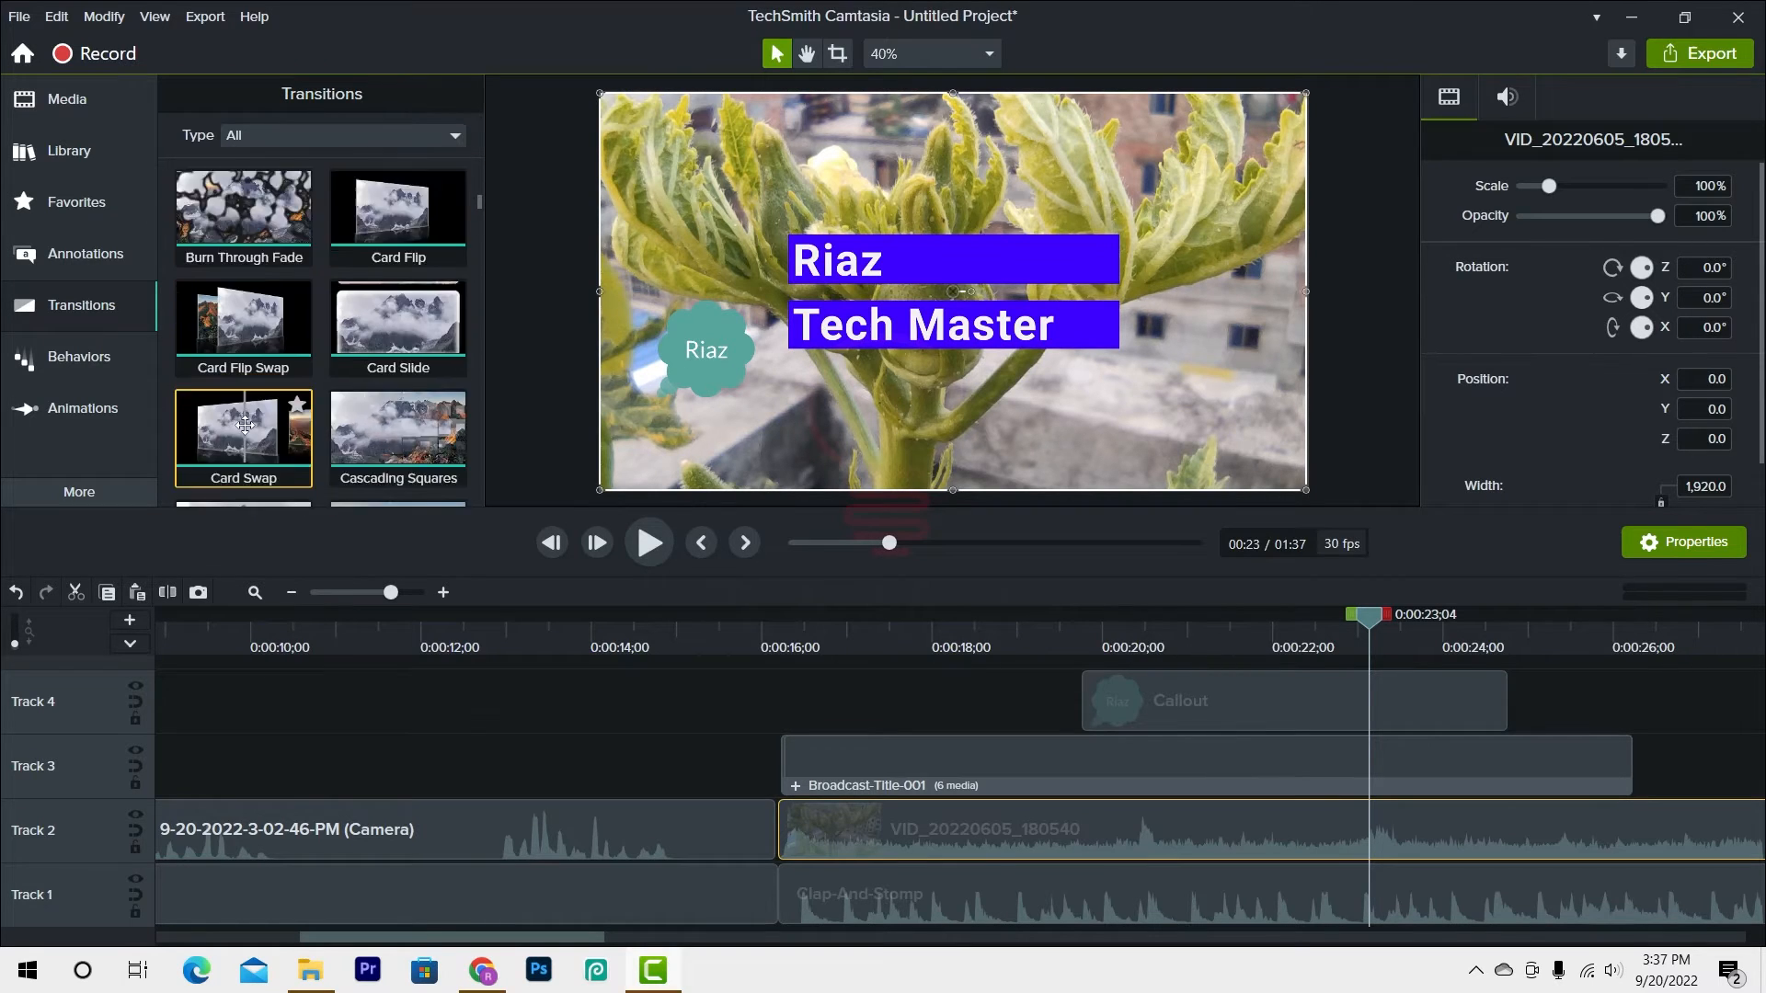
{"action": "scroll", "coordinate": [282, 397], "scroll_direction": "down", "scroll_amount": 3}
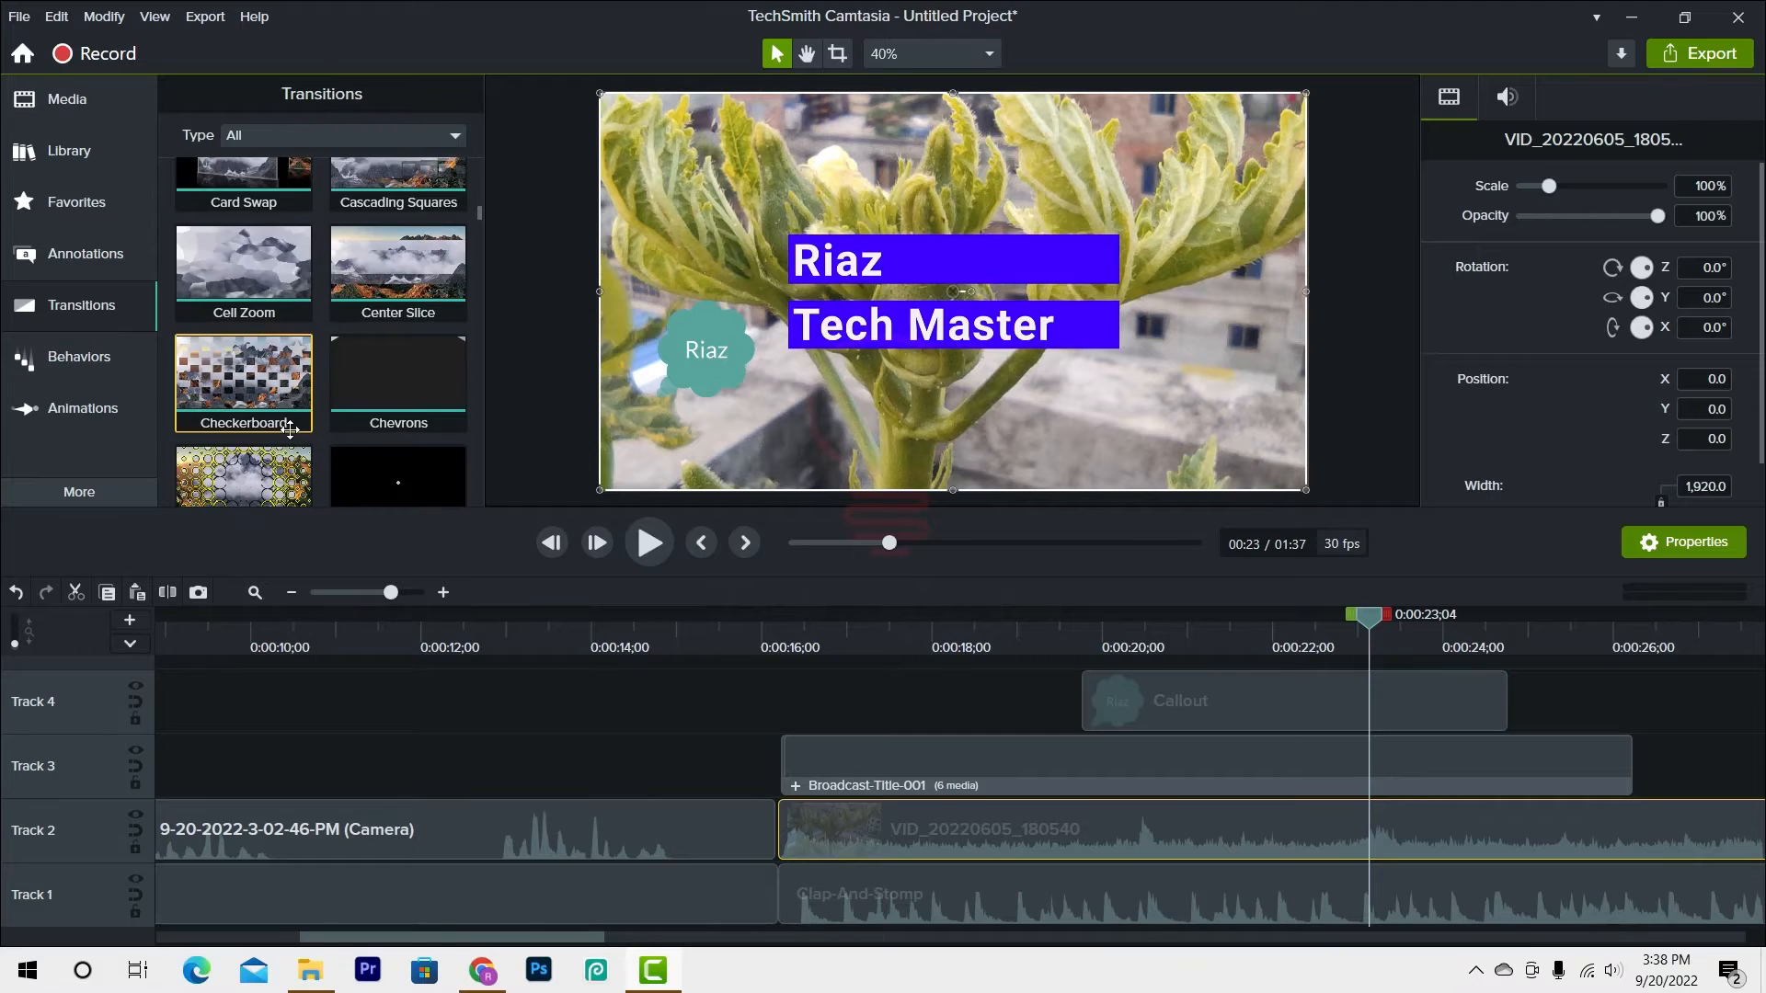
{"action": "scroll", "coordinate": [283, 397], "scroll_direction": "down", "scroll_amount": 1}
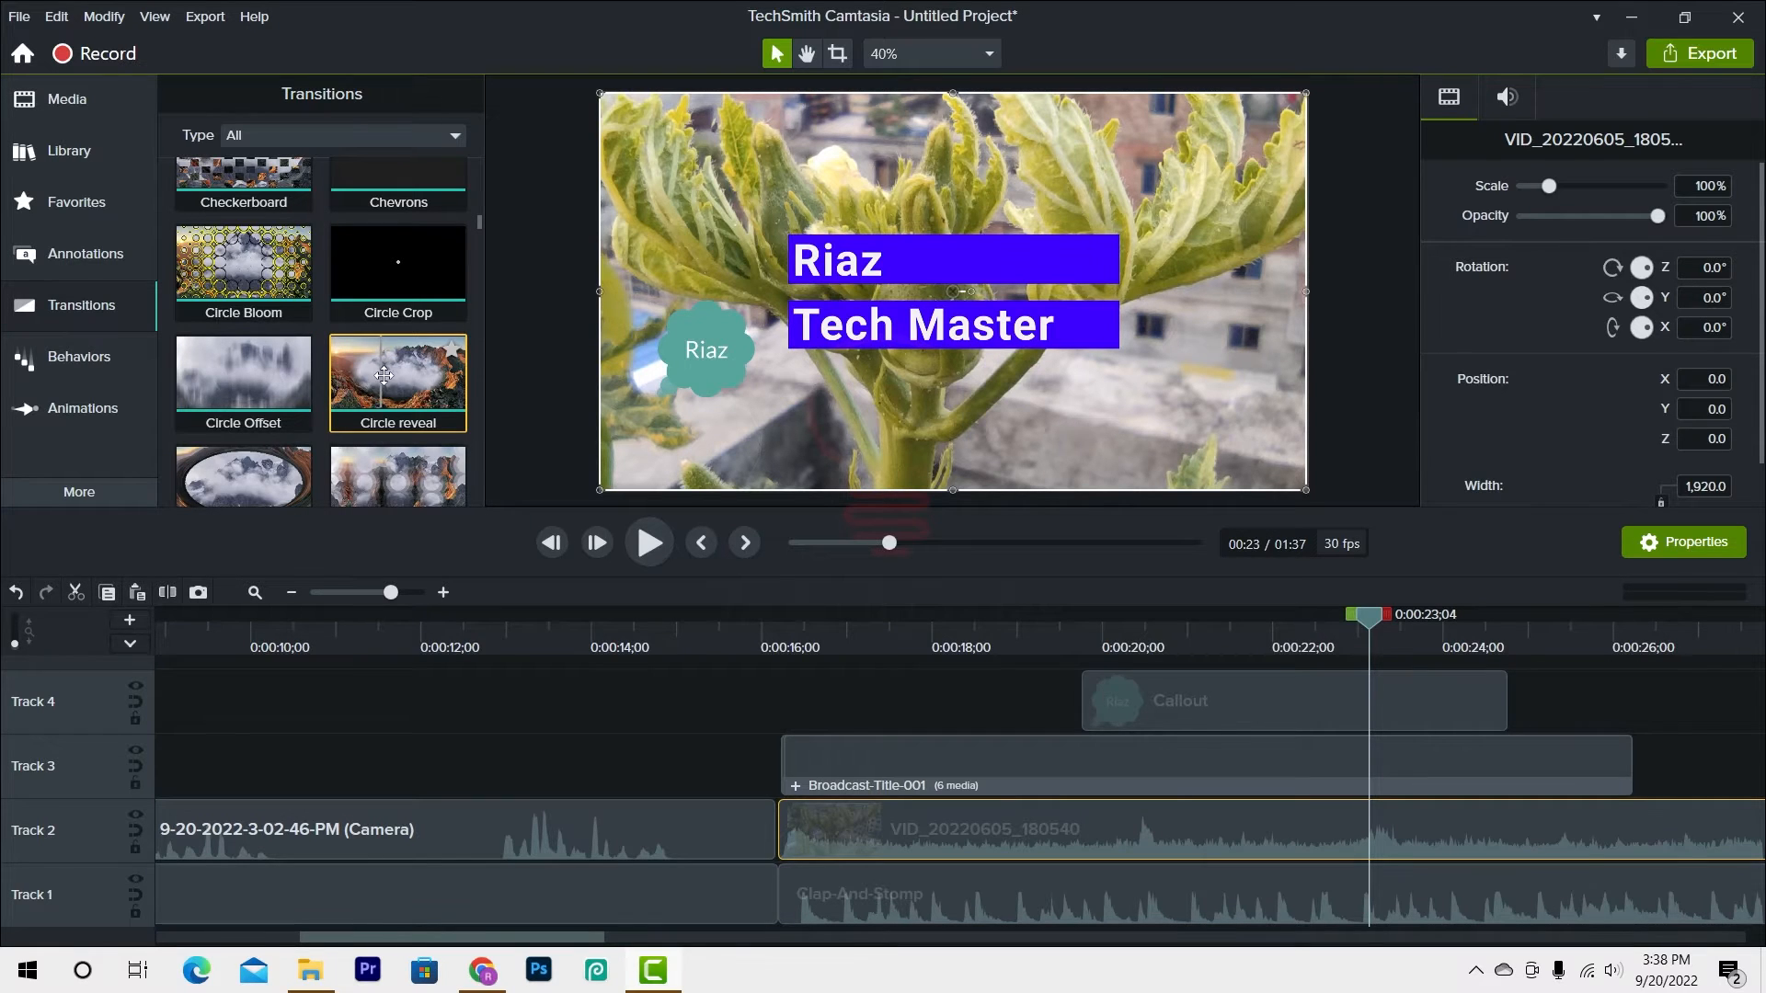
{"action": "left_click_drag", "start_coordinate": [403, 388], "coordinate": [758, 832]}
{"action": "left_click_drag", "start_coordinate": [721, 634], "coordinate": [699, 681]}
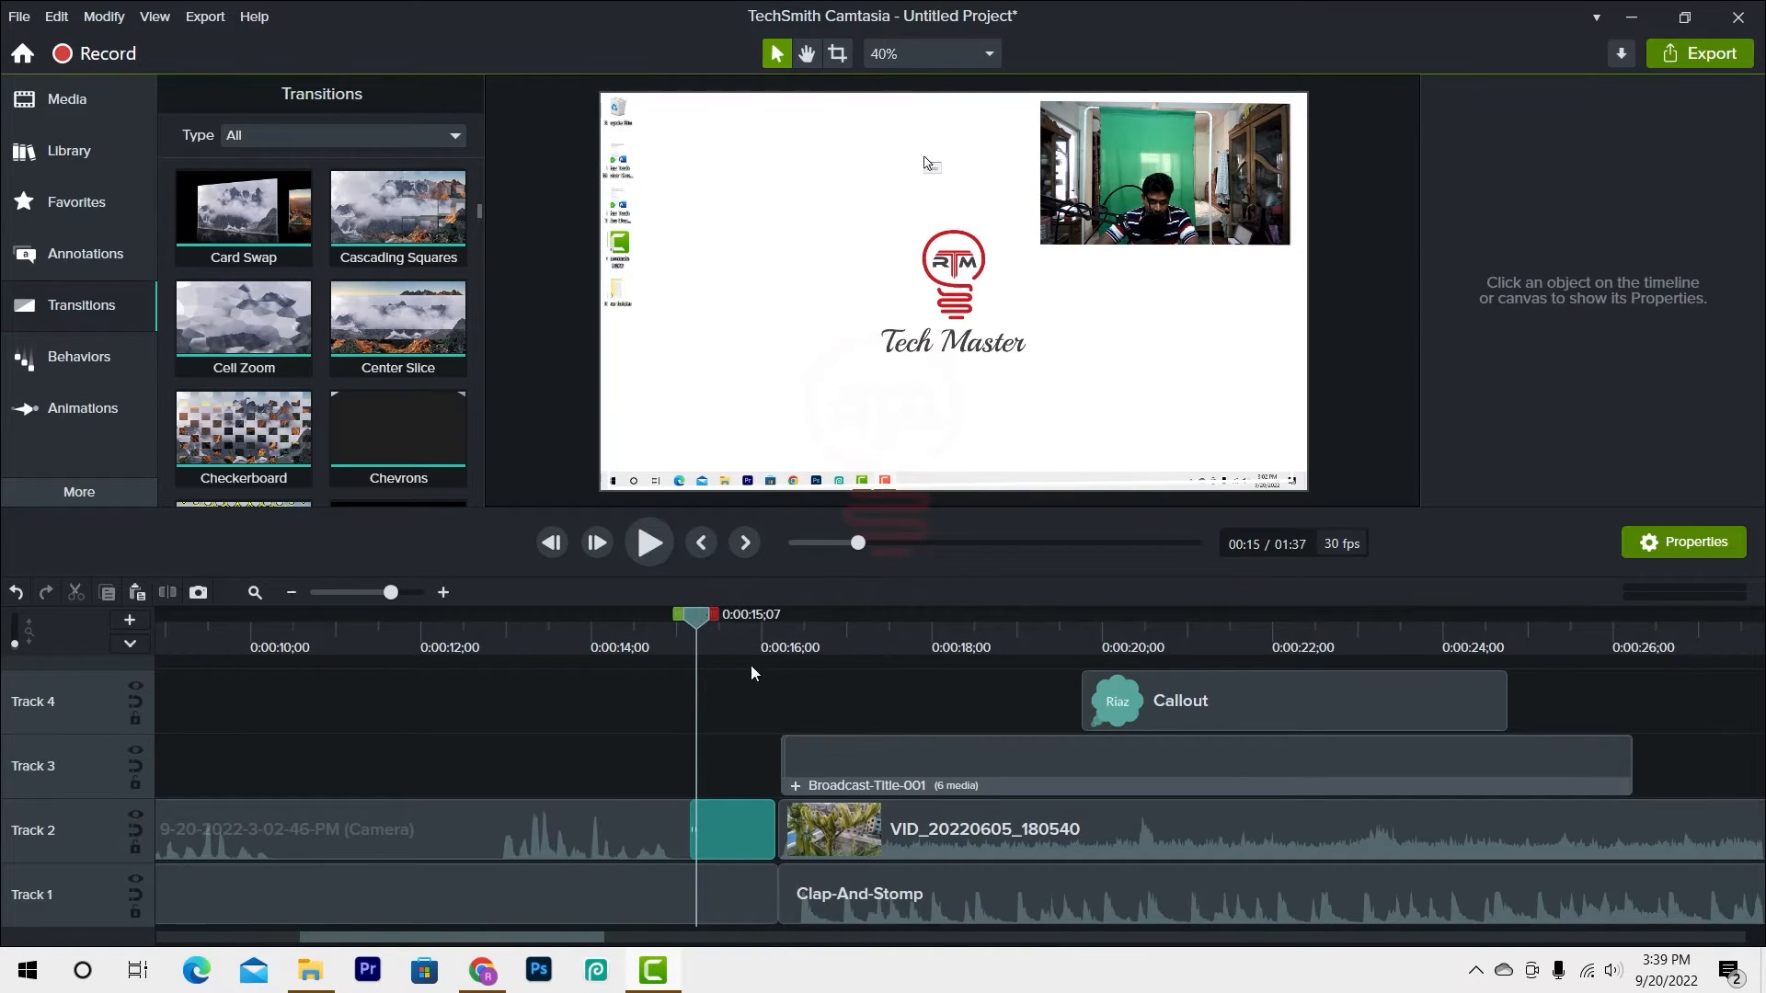
{"action": "mouse_move", "coordinate": [699, 624]}
{"action": "left_mouse_down"}
{"action": "mouse_move", "coordinate": [748, 619]}
{"action": "mouse_move", "coordinate": [714, 625]}
{"action": "left_mouse_up"}
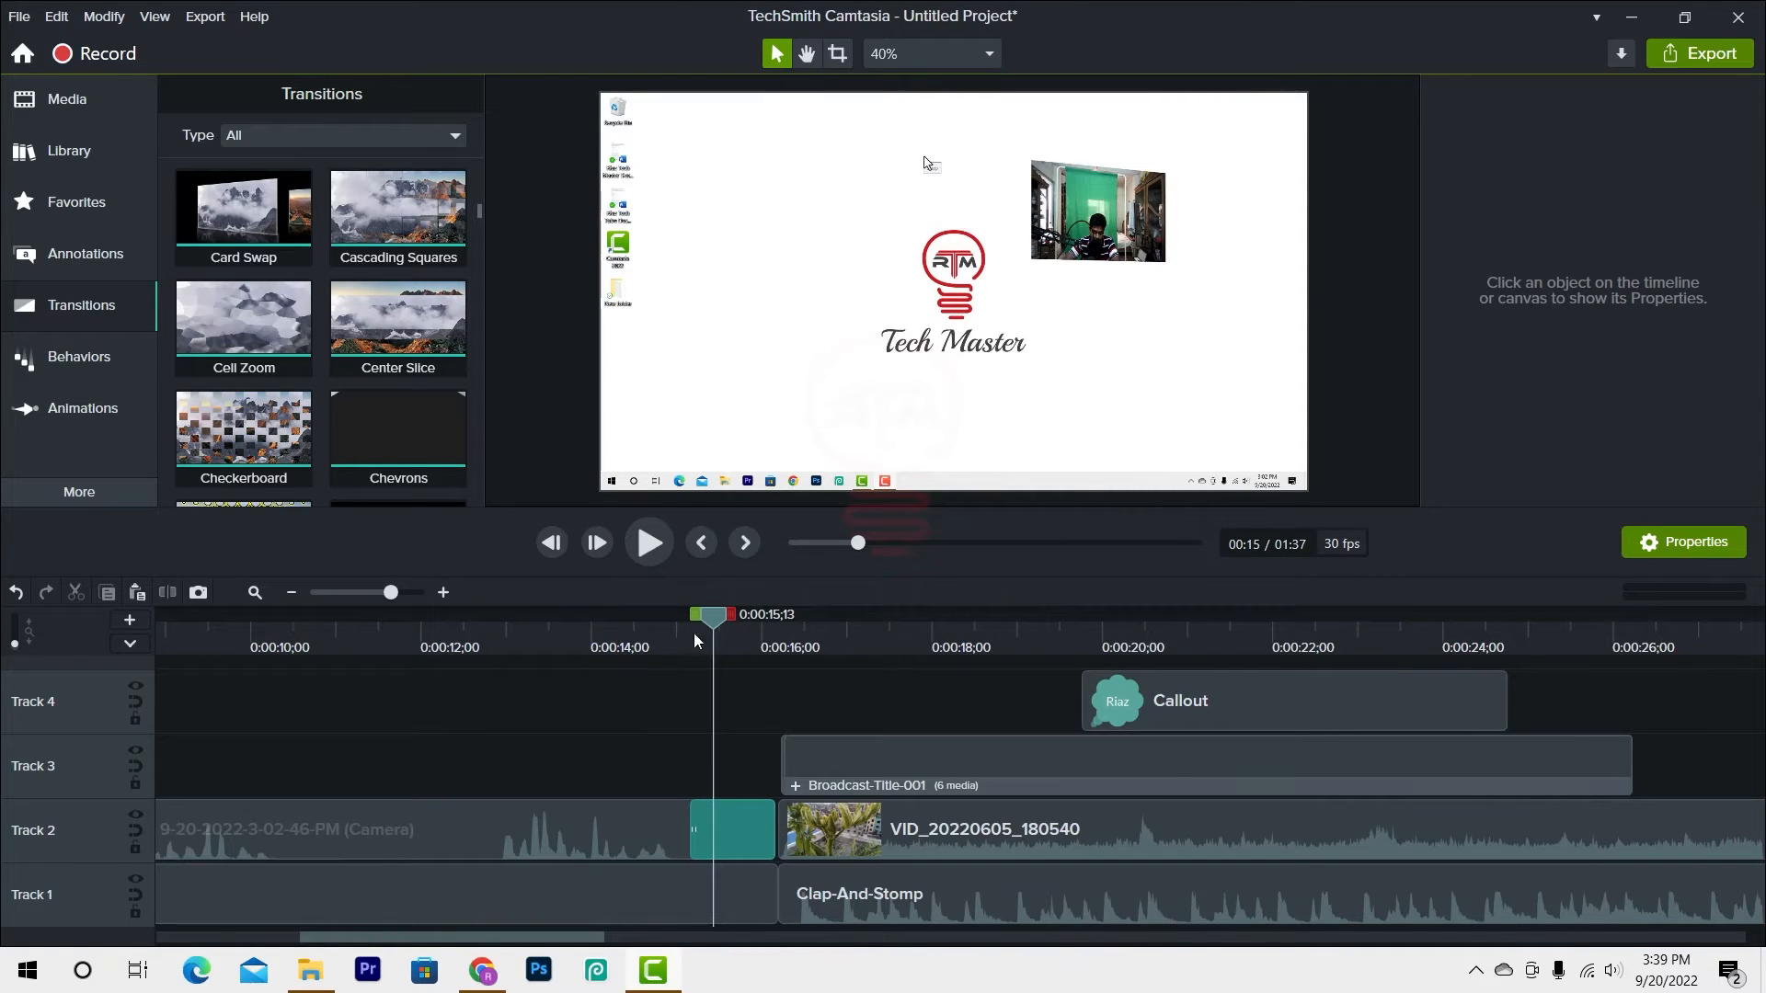
- Add a transition to the end of the screen recording clip on Track 1, preview it around 0:00:15;02, and look through the remaining transitions
{"action": "left_click", "coordinate": [752, 899]}
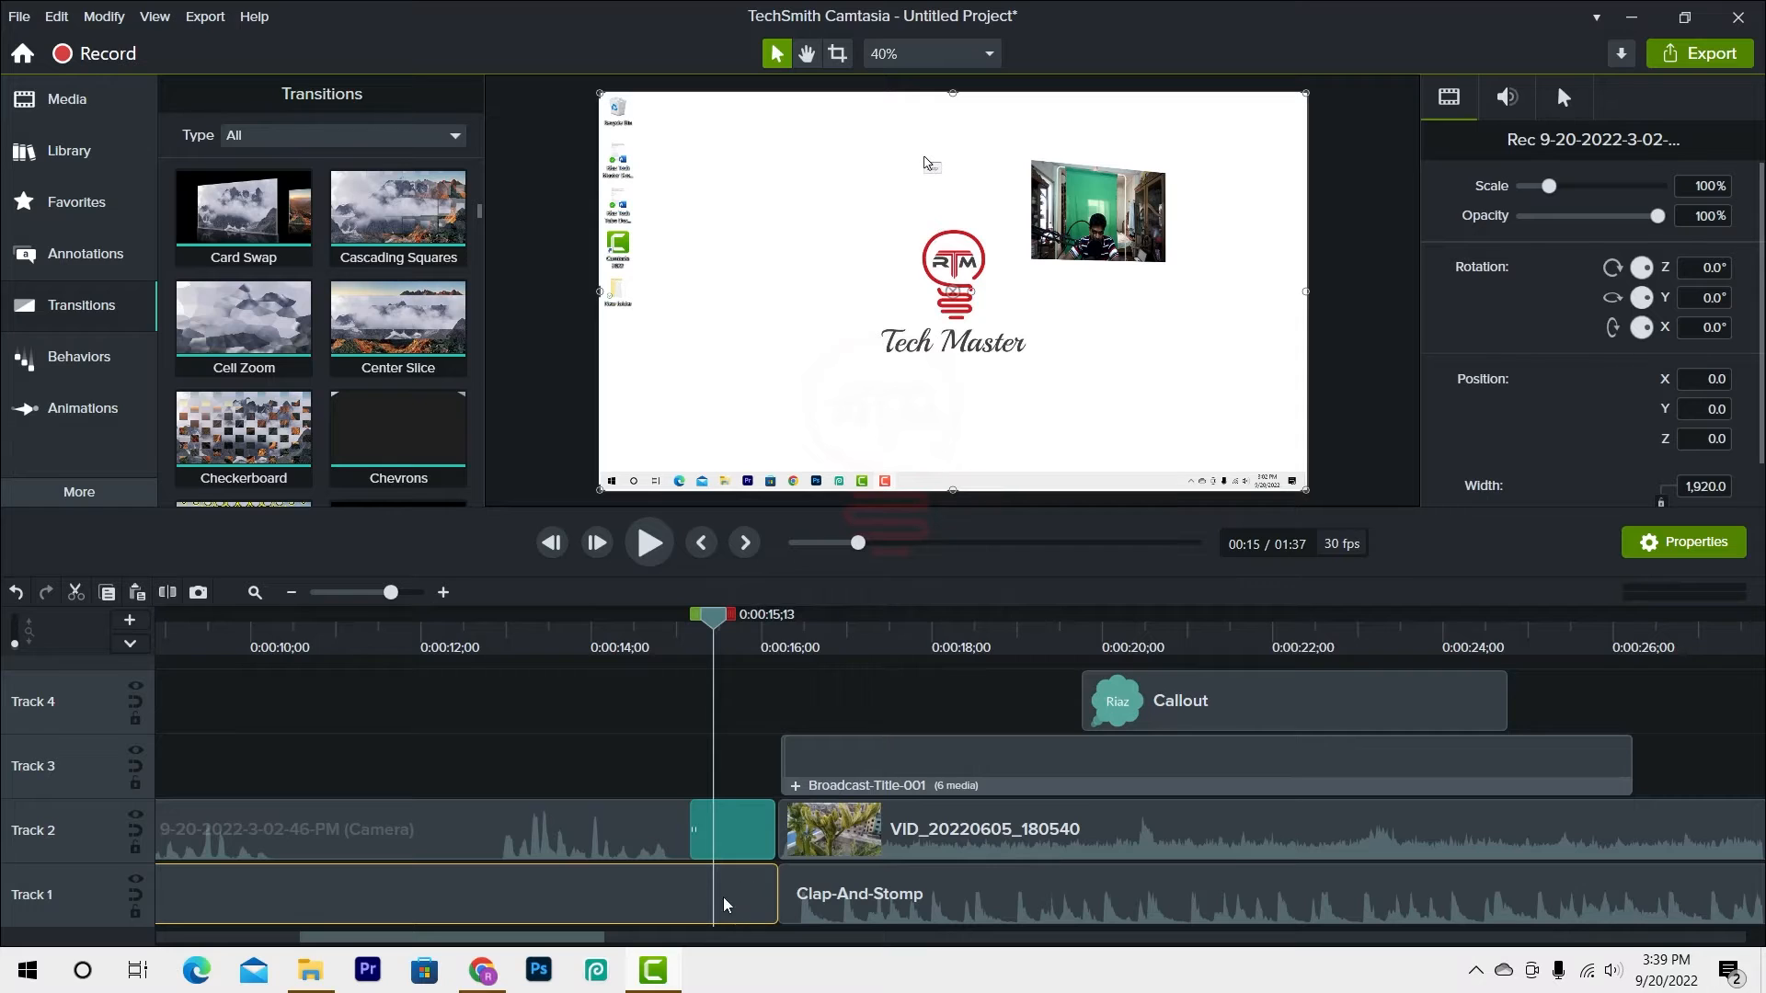
{"action": "left_click_drag", "start_coordinate": [244, 326], "coordinate": [760, 897]}
{"action": "left_click_drag", "start_coordinate": [713, 644], "coordinate": [678, 728]}
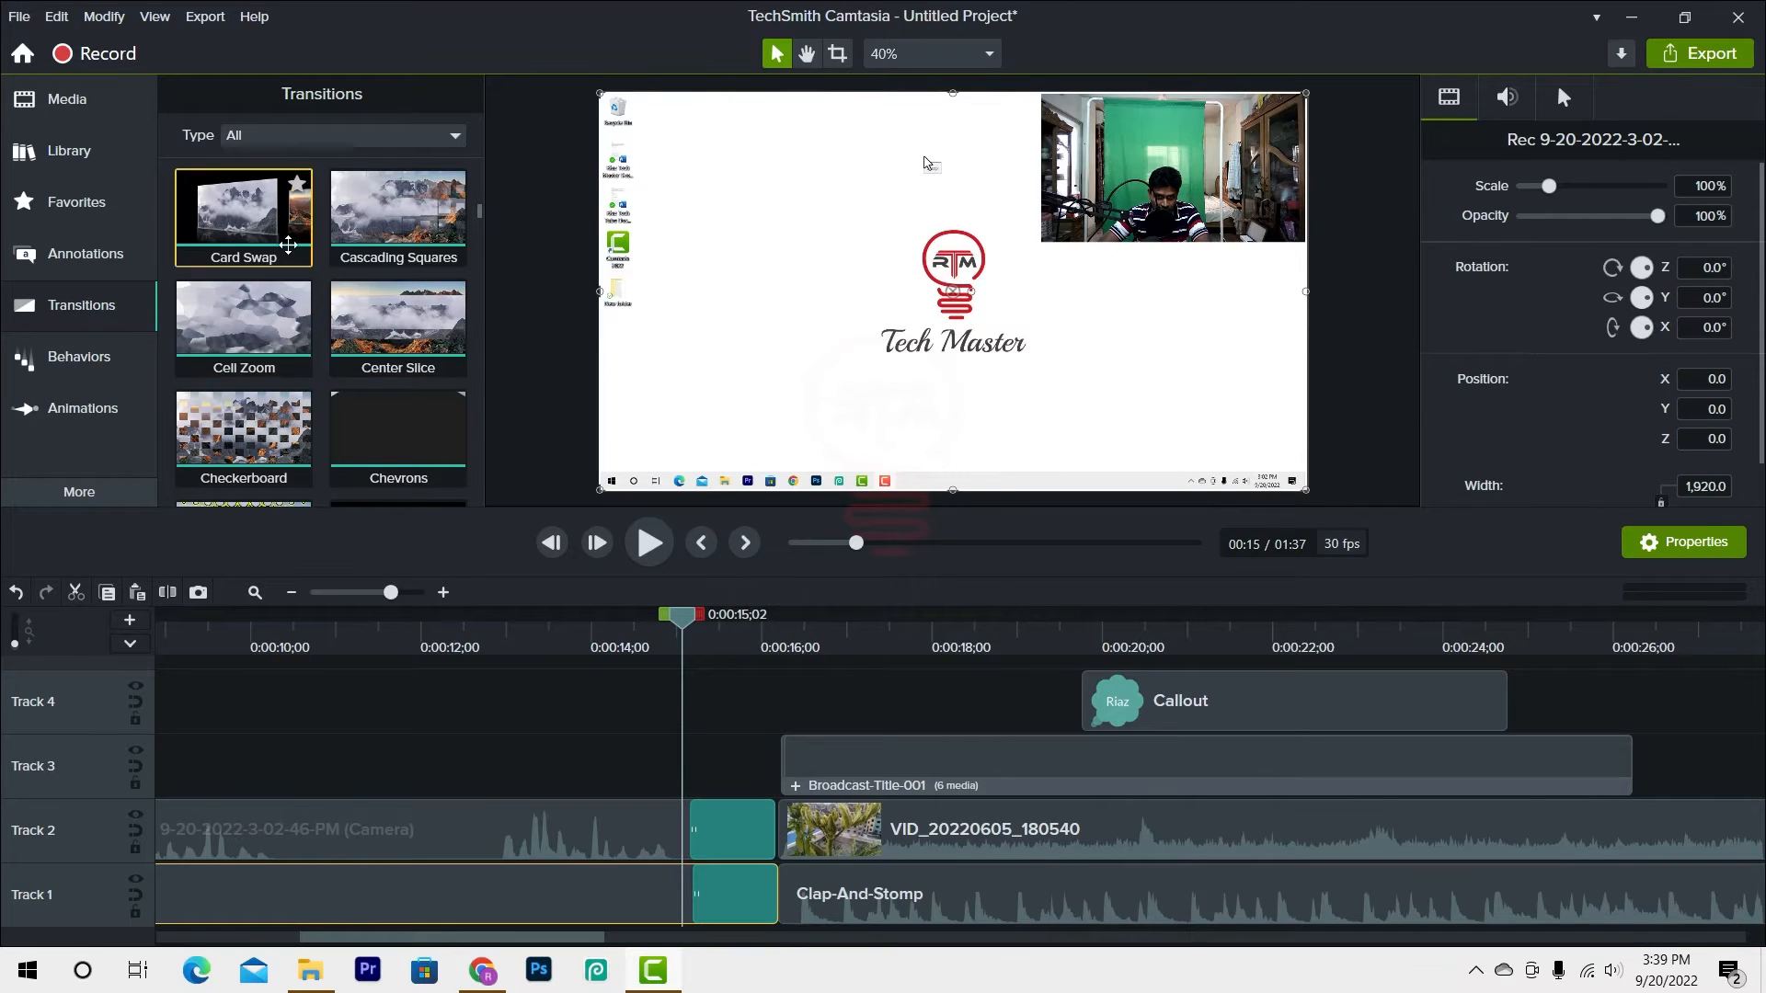
{"action": "scroll", "coordinate": [351, 390], "scroll_direction": "down", "scroll_amount": 4}
{"action": "scroll", "coordinate": [351, 390], "scroll_direction": "down", "scroll_amount": 10}
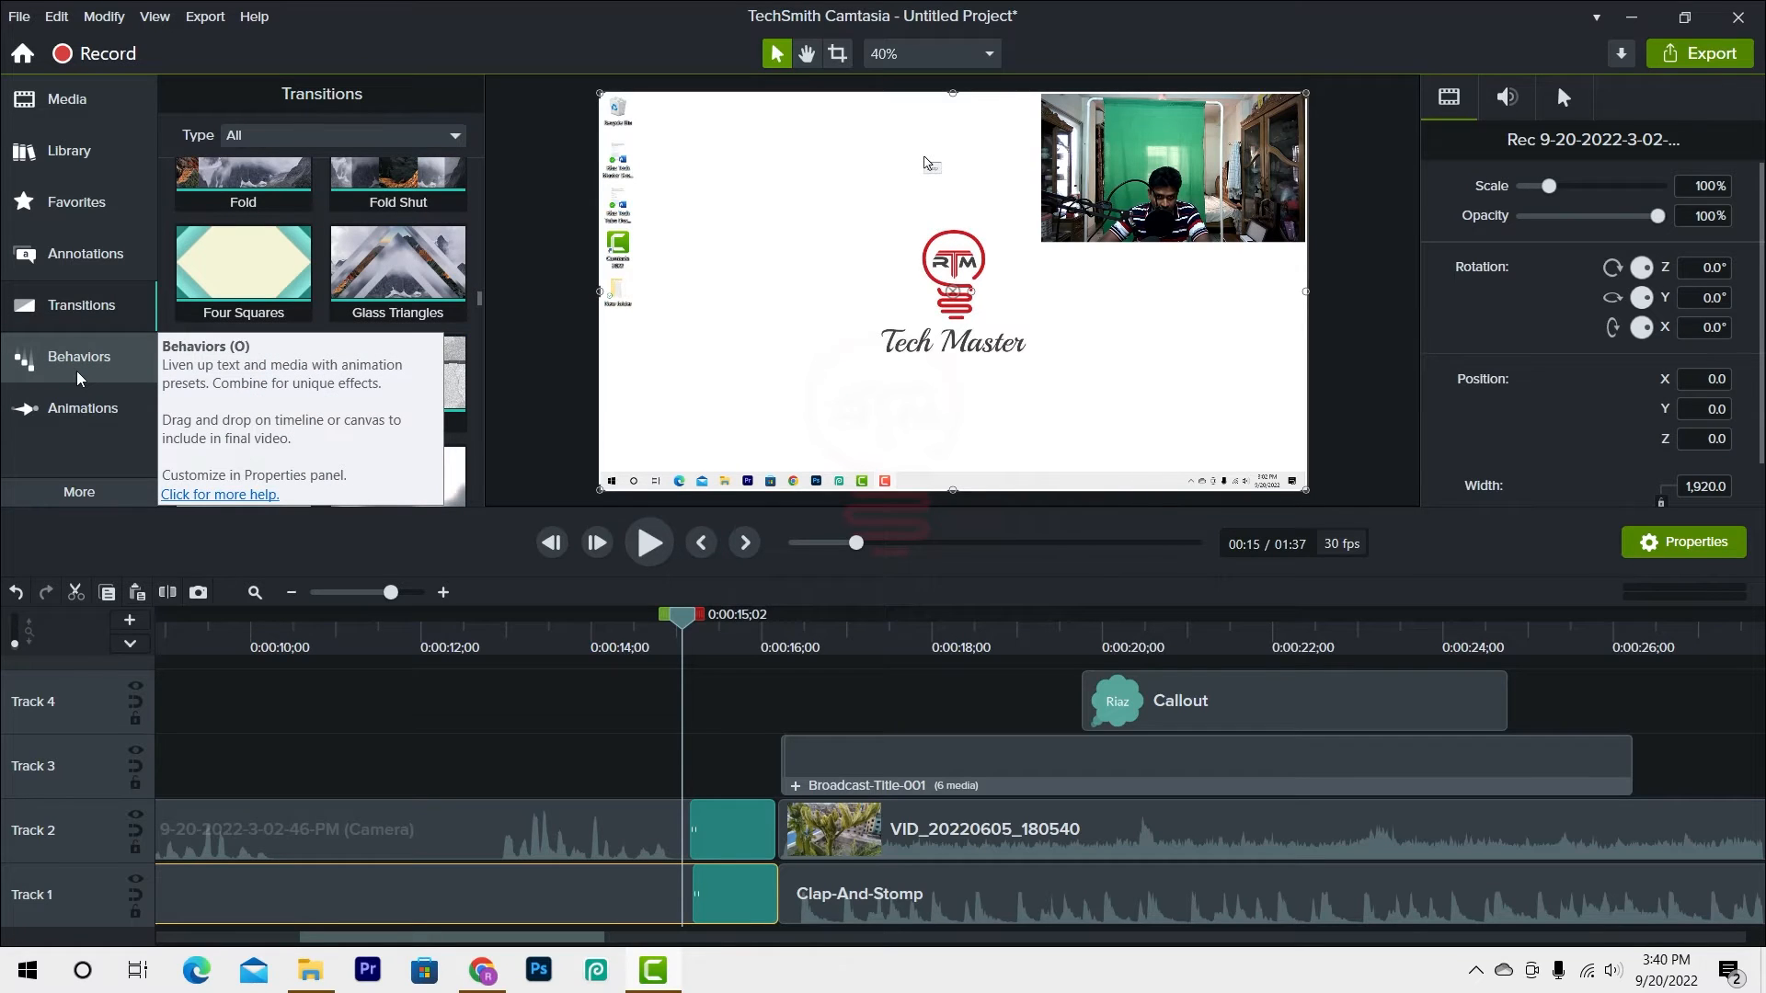
- Apply the Fly In behavior to the thought-bubble callout on Track 4 and preview it up to 0:00:24;19
{"action": "left_click", "coordinate": [78, 368]}
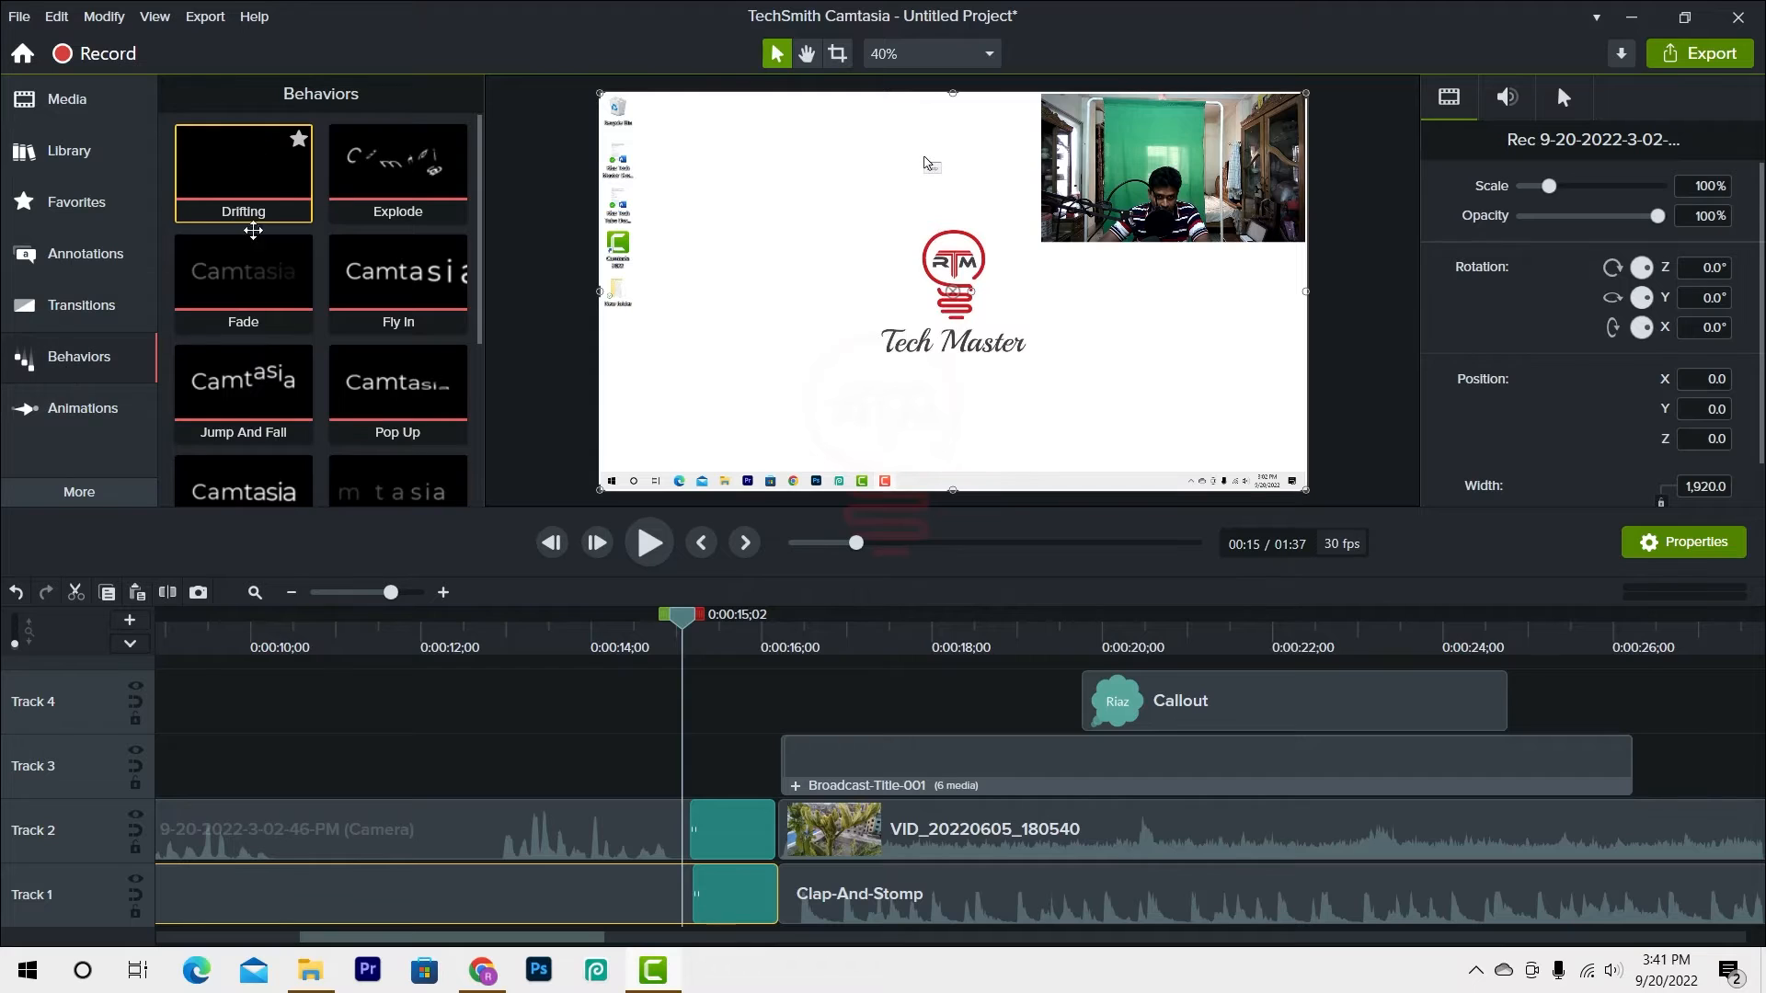
{"action": "scroll", "coordinate": [253, 235], "scroll_direction": "down", "scroll_amount": 2}
{"action": "scroll", "coordinate": [252, 237], "scroll_direction": "up", "scroll_amount": 2}
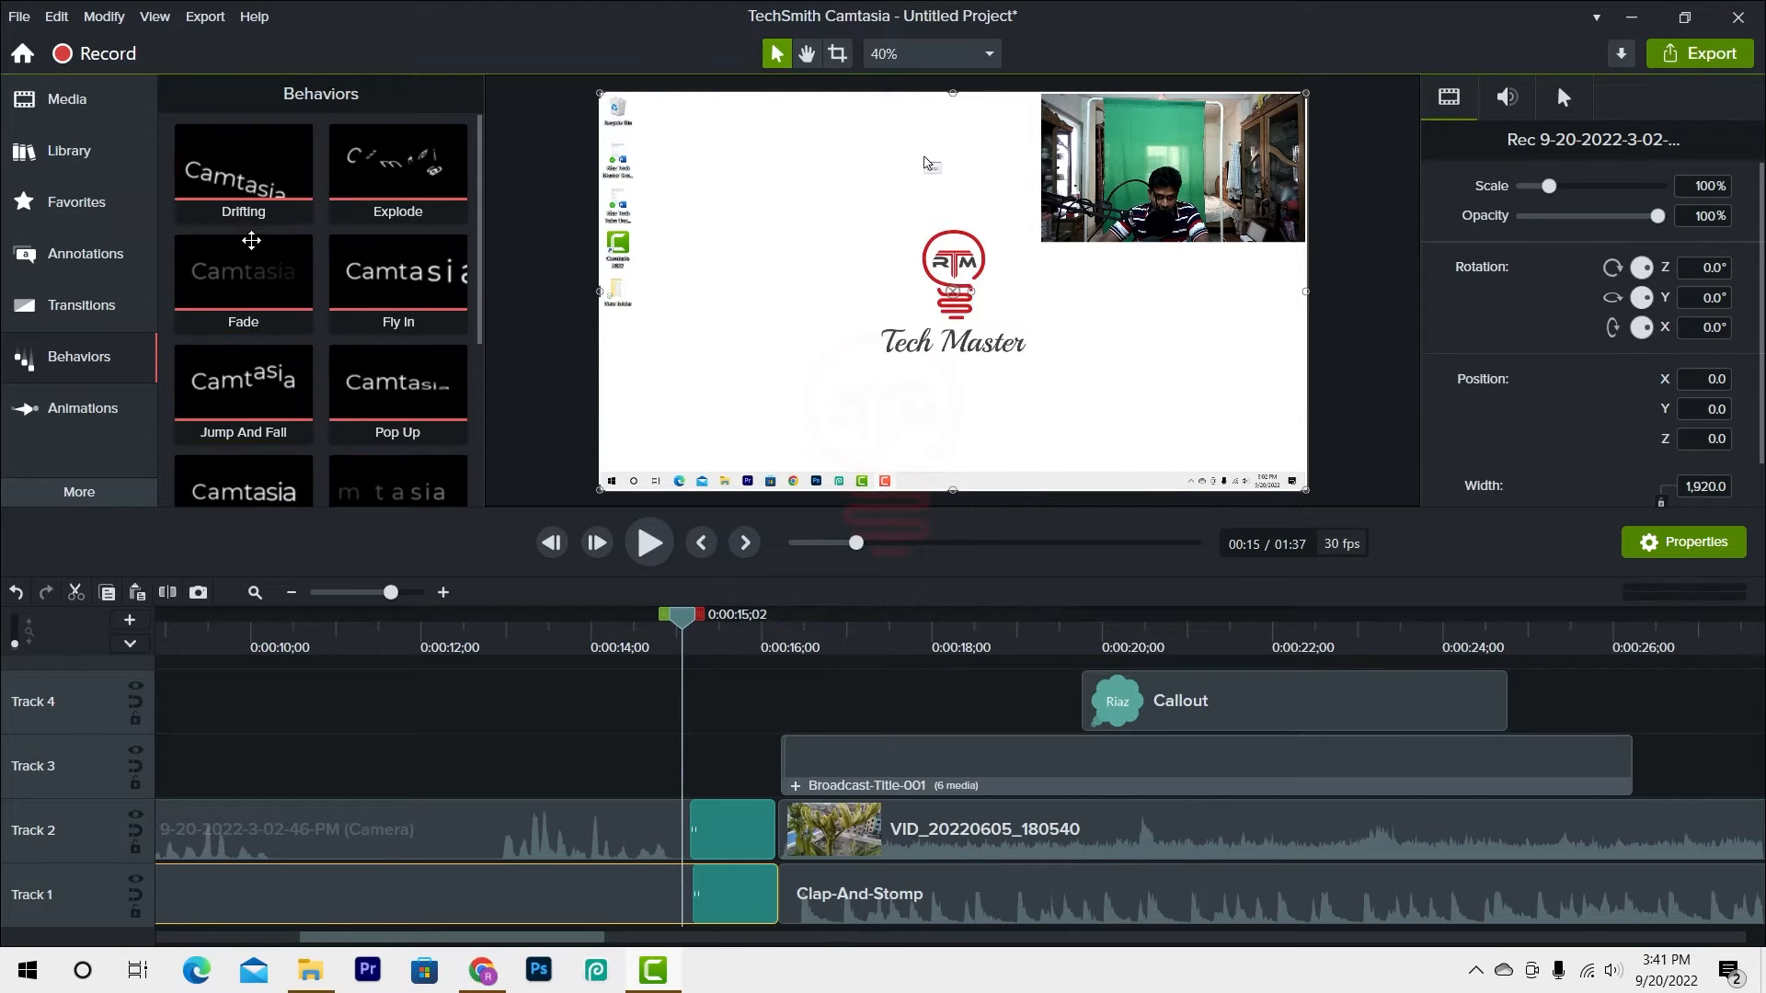
{"action": "left_click", "coordinate": [1178, 708]}
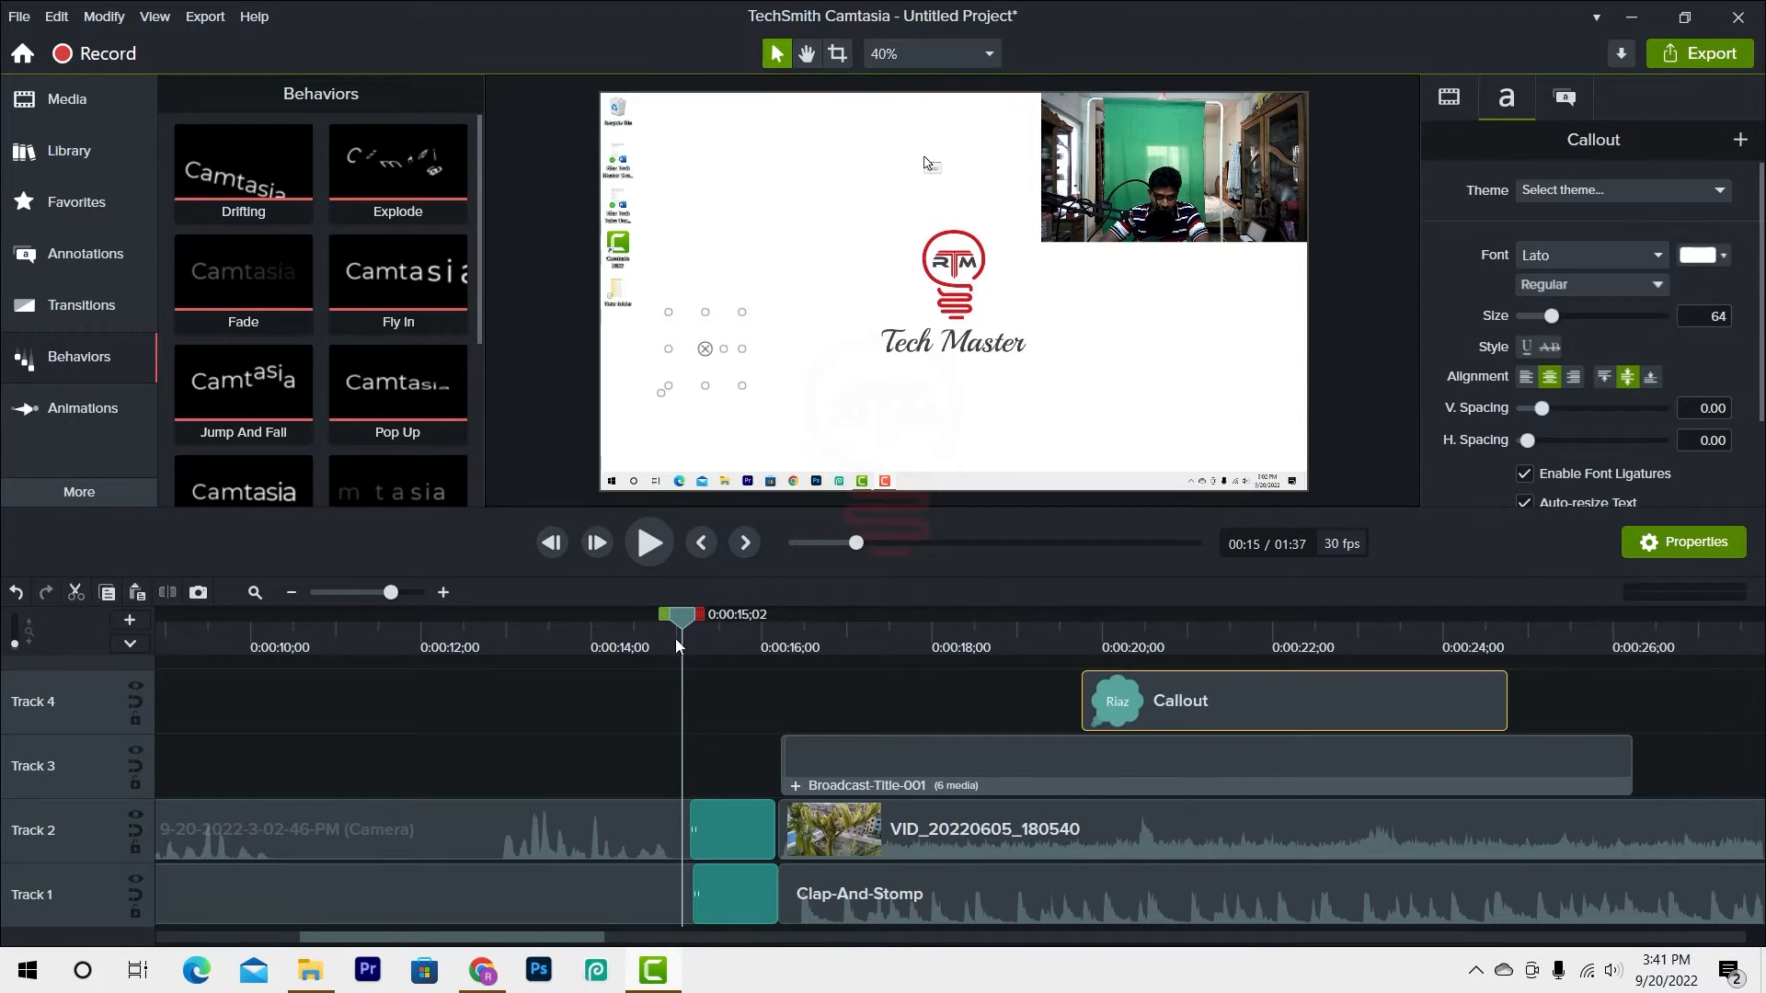
{"action": "left_click_drag", "start_coordinate": [675, 639], "coordinate": [1104, 679]}
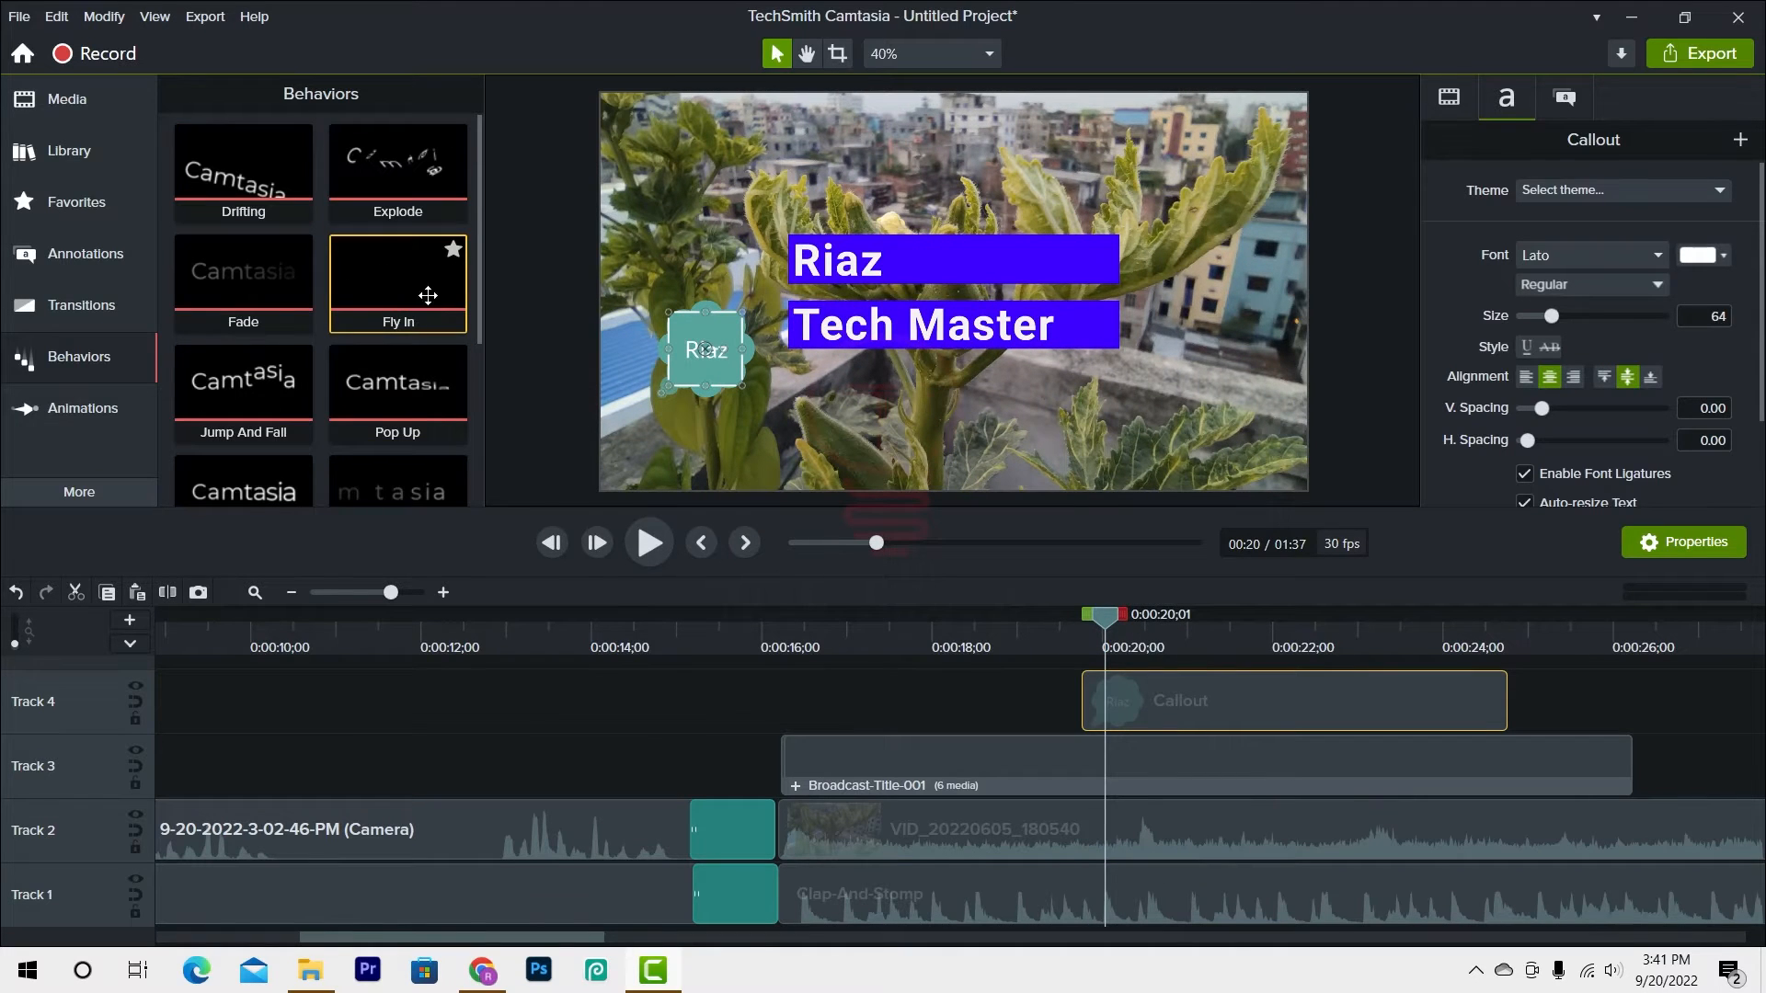
{"action": "left_click_drag", "start_coordinate": [428, 295], "coordinate": [1181, 698]}
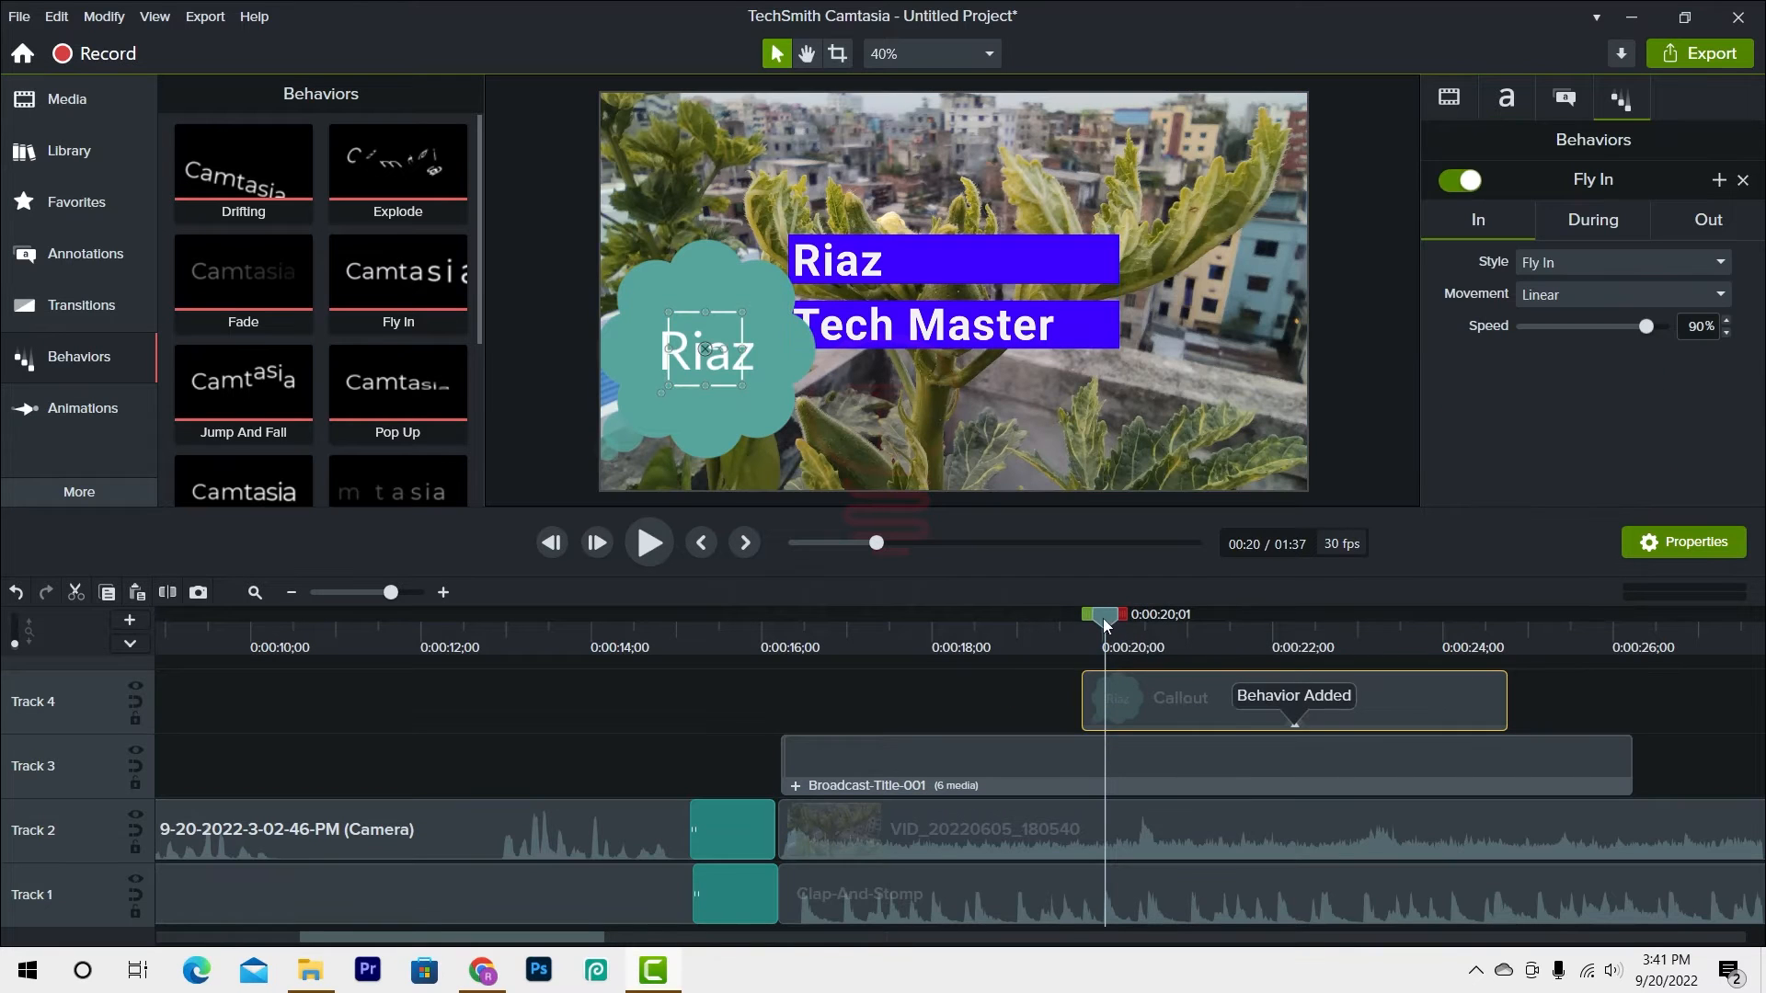
{"action": "left_click_drag", "start_coordinate": [1102, 618], "coordinate": [1235, 660]}
{"action": "left_click_drag", "start_coordinate": [1315, 666], "coordinate": [1497, 727]}
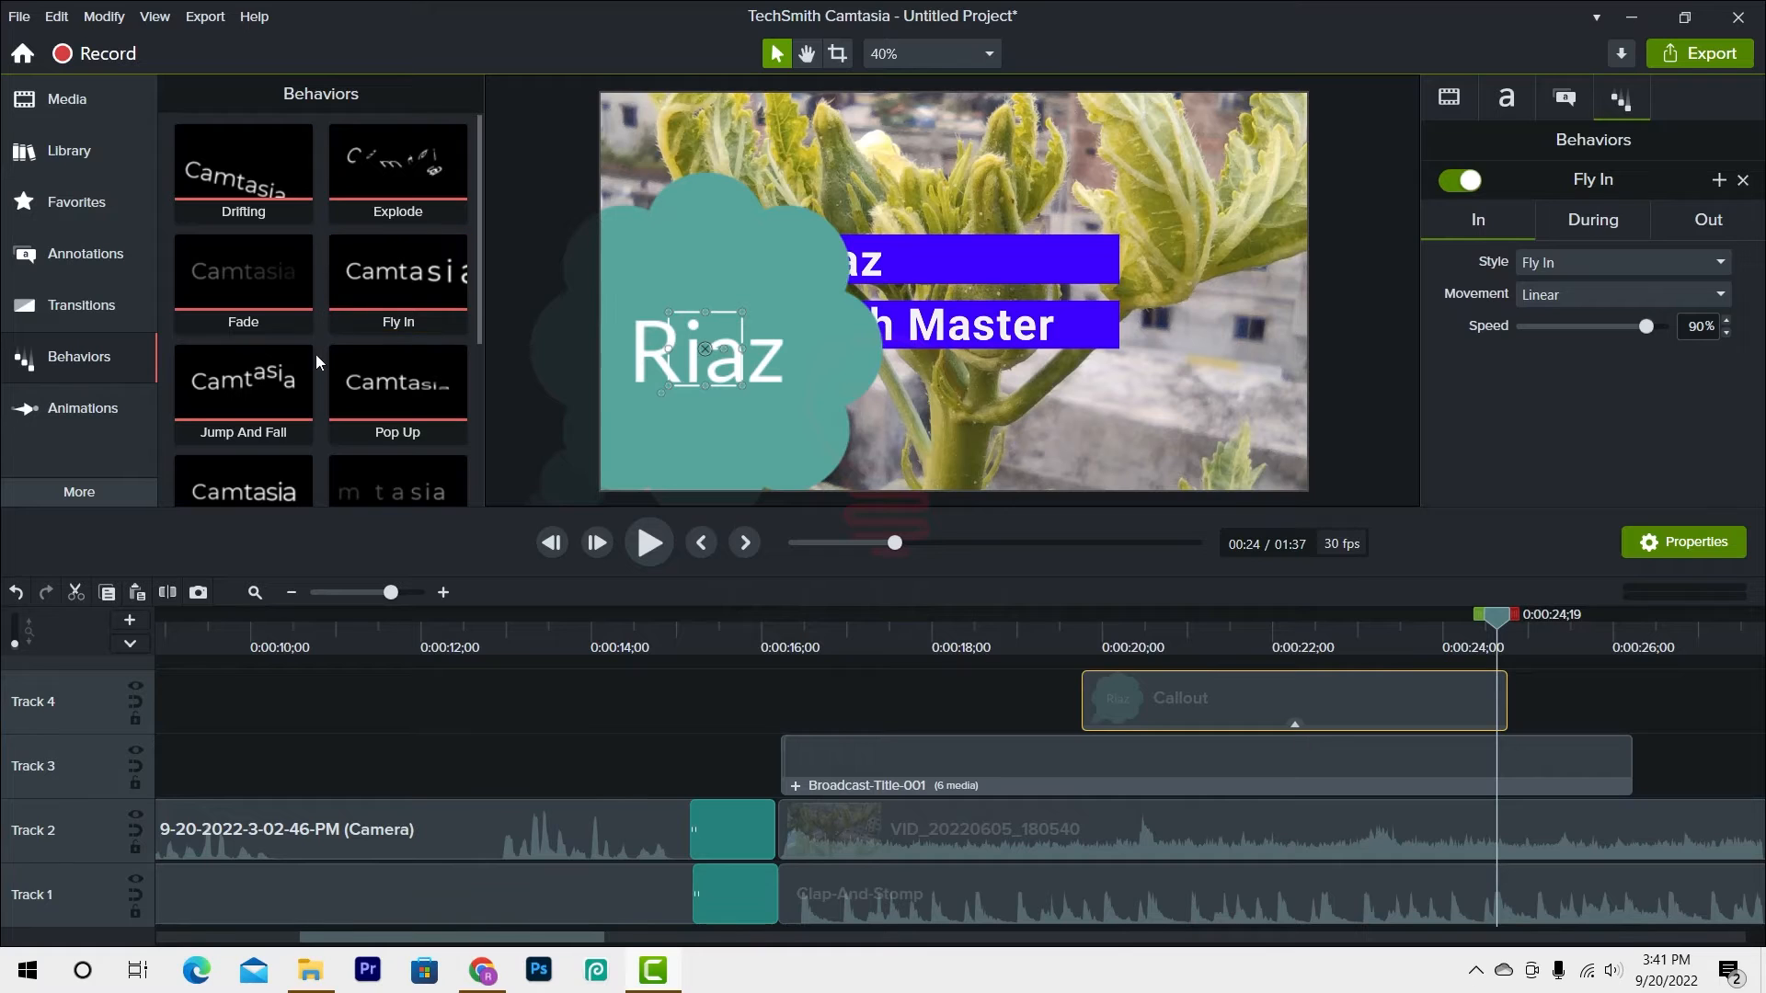
- Try to apply the Scale behavior to the Broadcast-Title-001 clip on Track 3
{"action": "scroll", "coordinate": [317, 377], "scroll_direction": "down", "scroll_amount": 5}
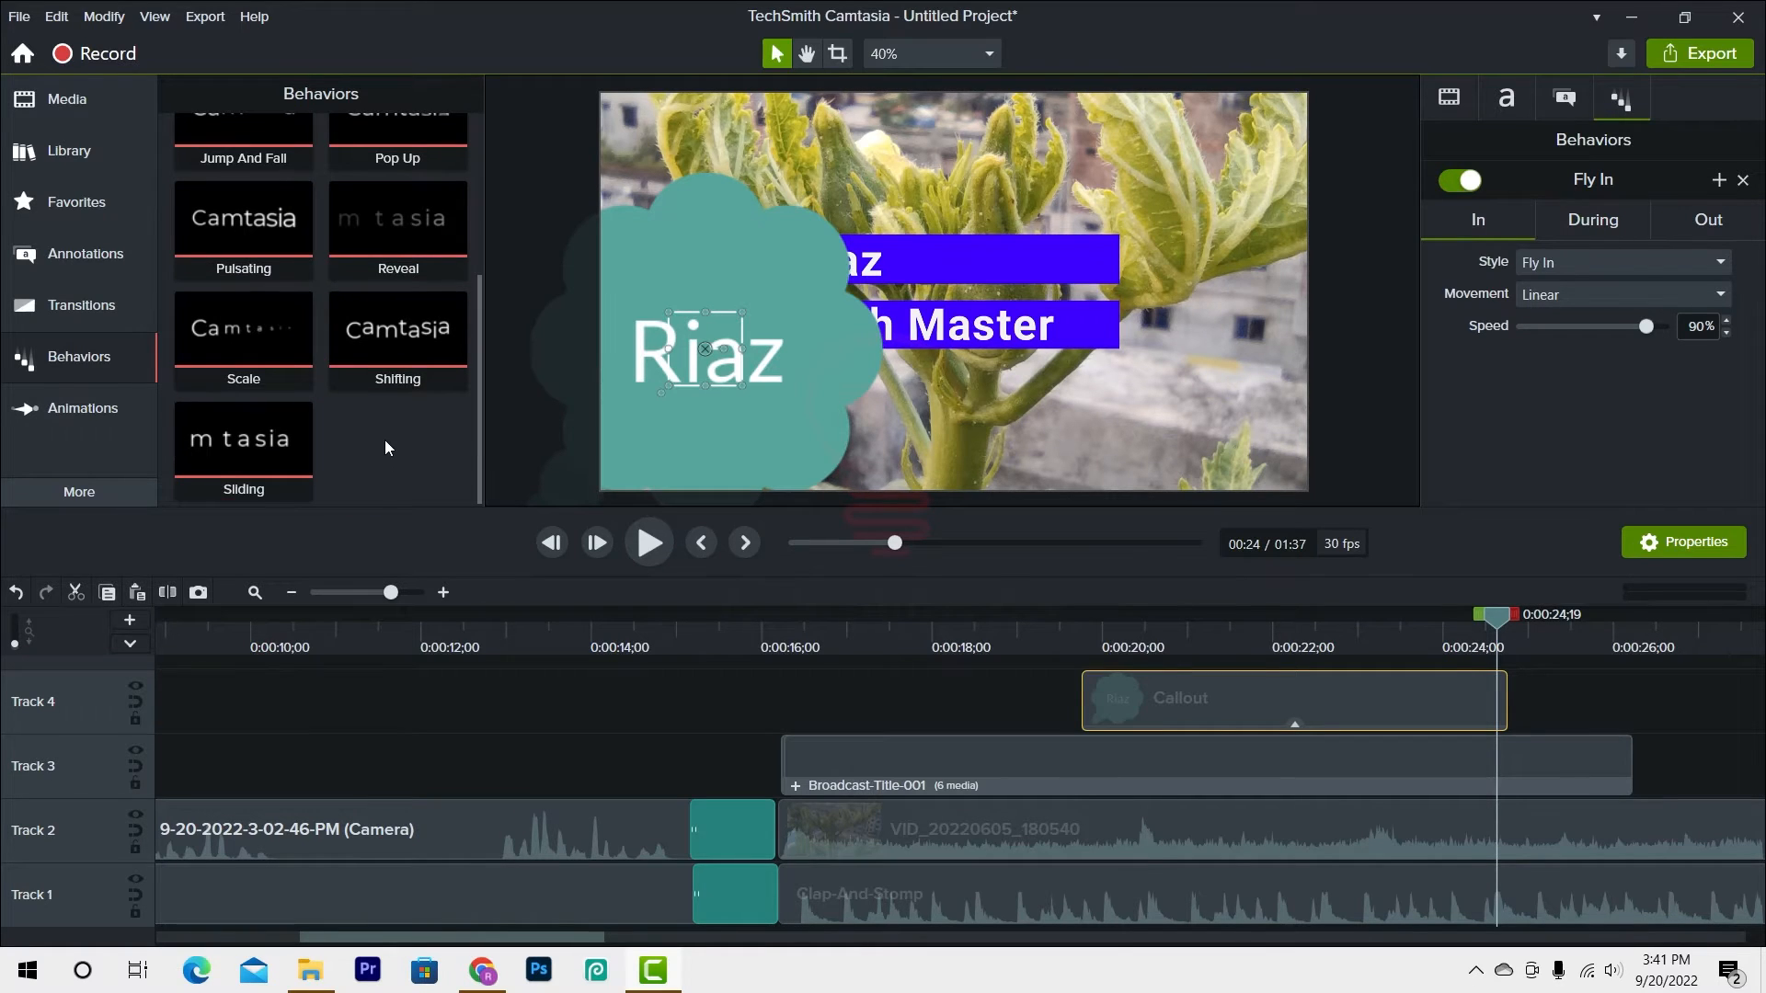
{"action": "left_click_drag", "start_coordinate": [215, 355], "coordinate": [837, 753]}
- Add Zoom-n-Pan animations at actual size at 0:00:17;06 and at 181% zoom around 0:00:18;19, and check the zoomed view
{"action": "left_click", "coordinate": [869, 644]}
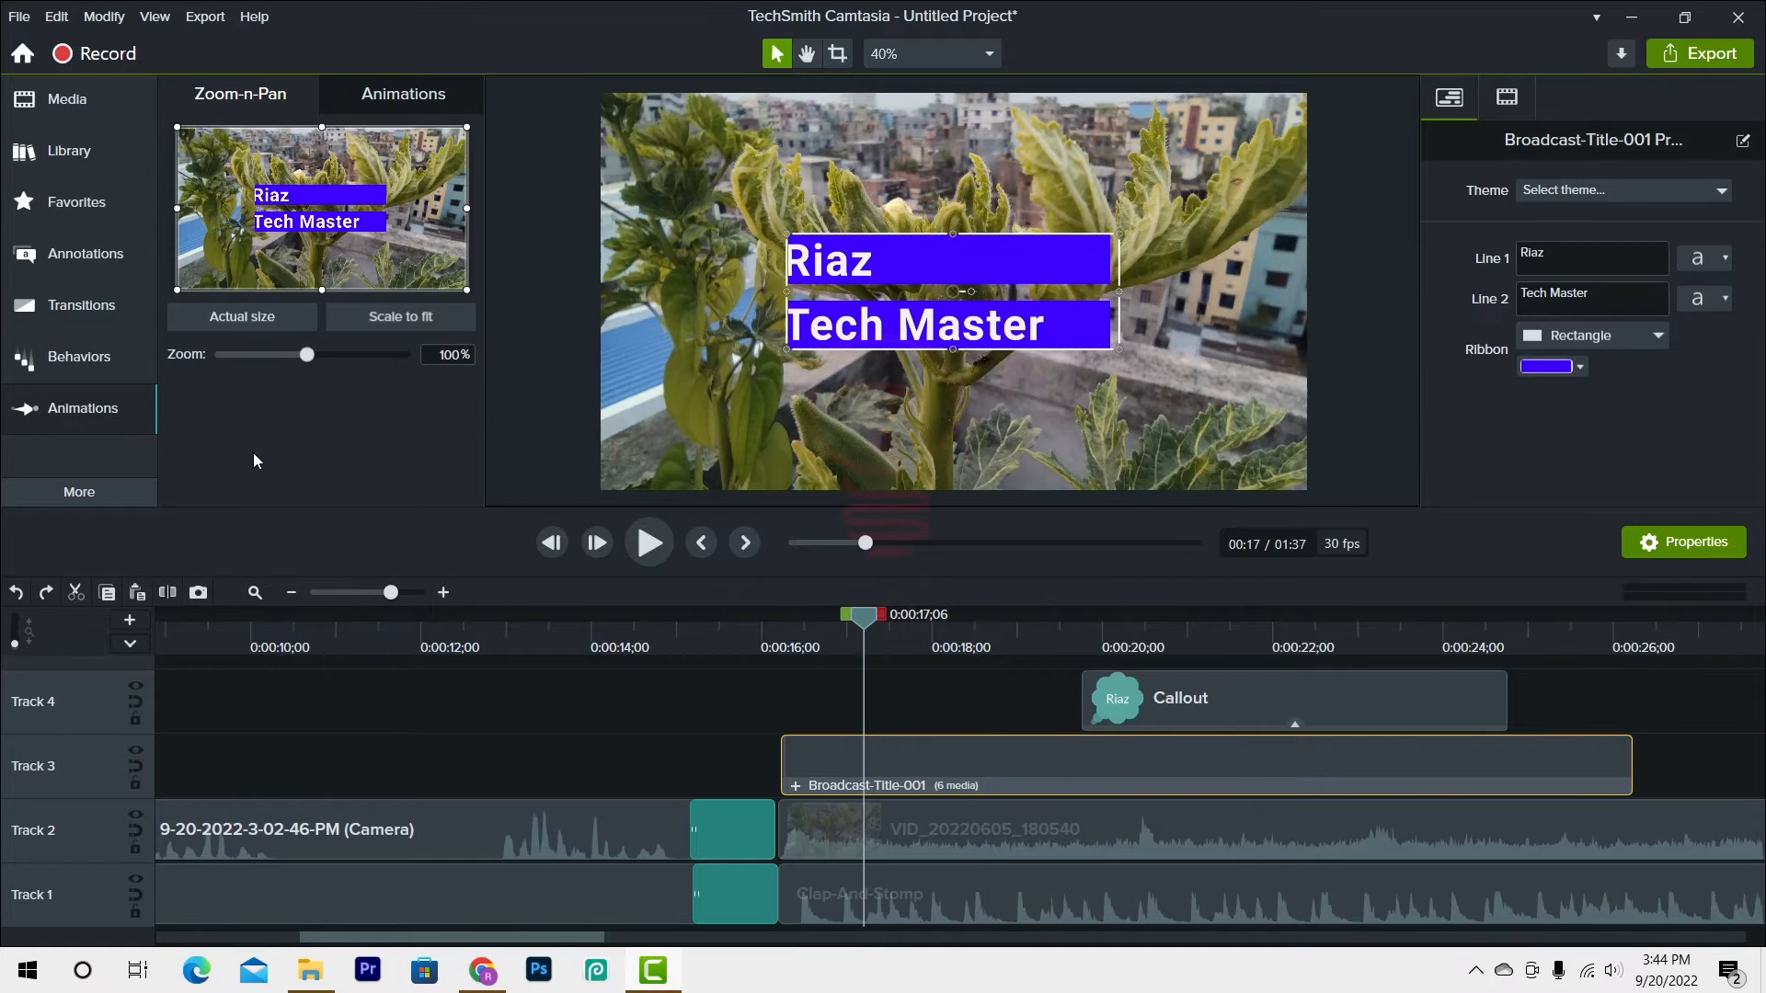
{"action": "left_click", "coordinate": [243, 317]}
{"action": "left_click_drag", "start_coordinate": [863, 644], "coordinate": [991, 652]}
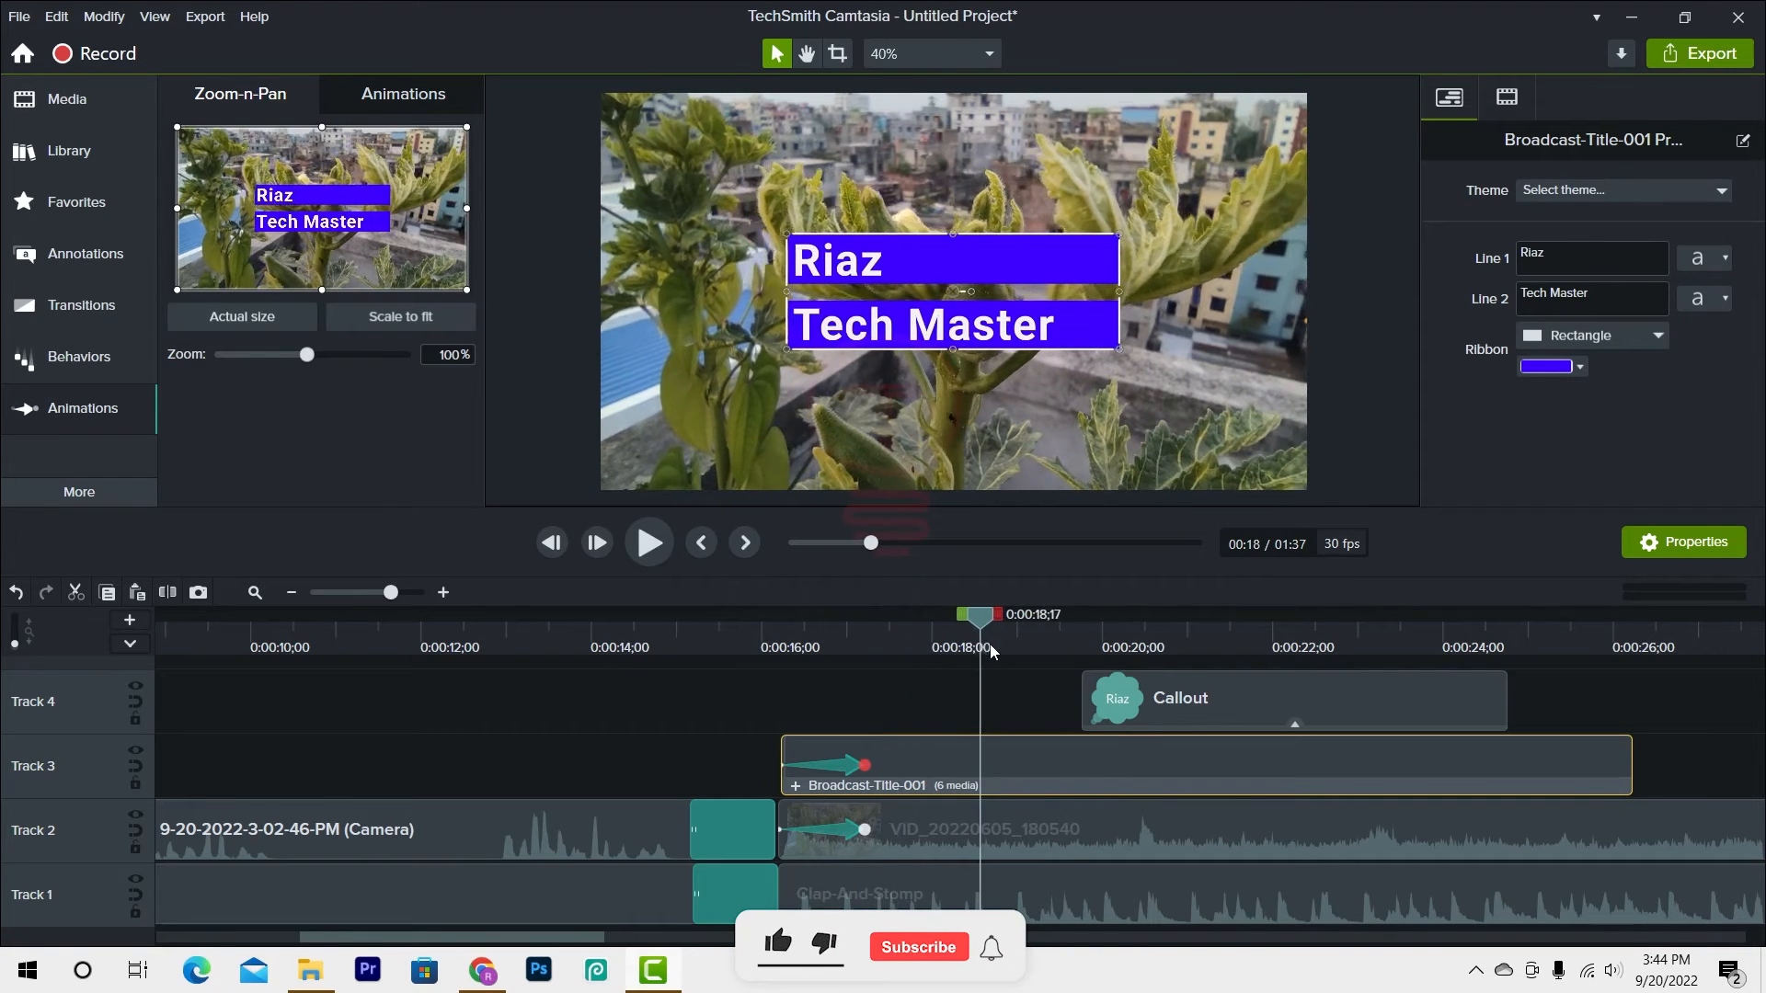
{"action": "left_click_drag", "start_coordinate": [307, 356], "coordinate": [374, 366]}
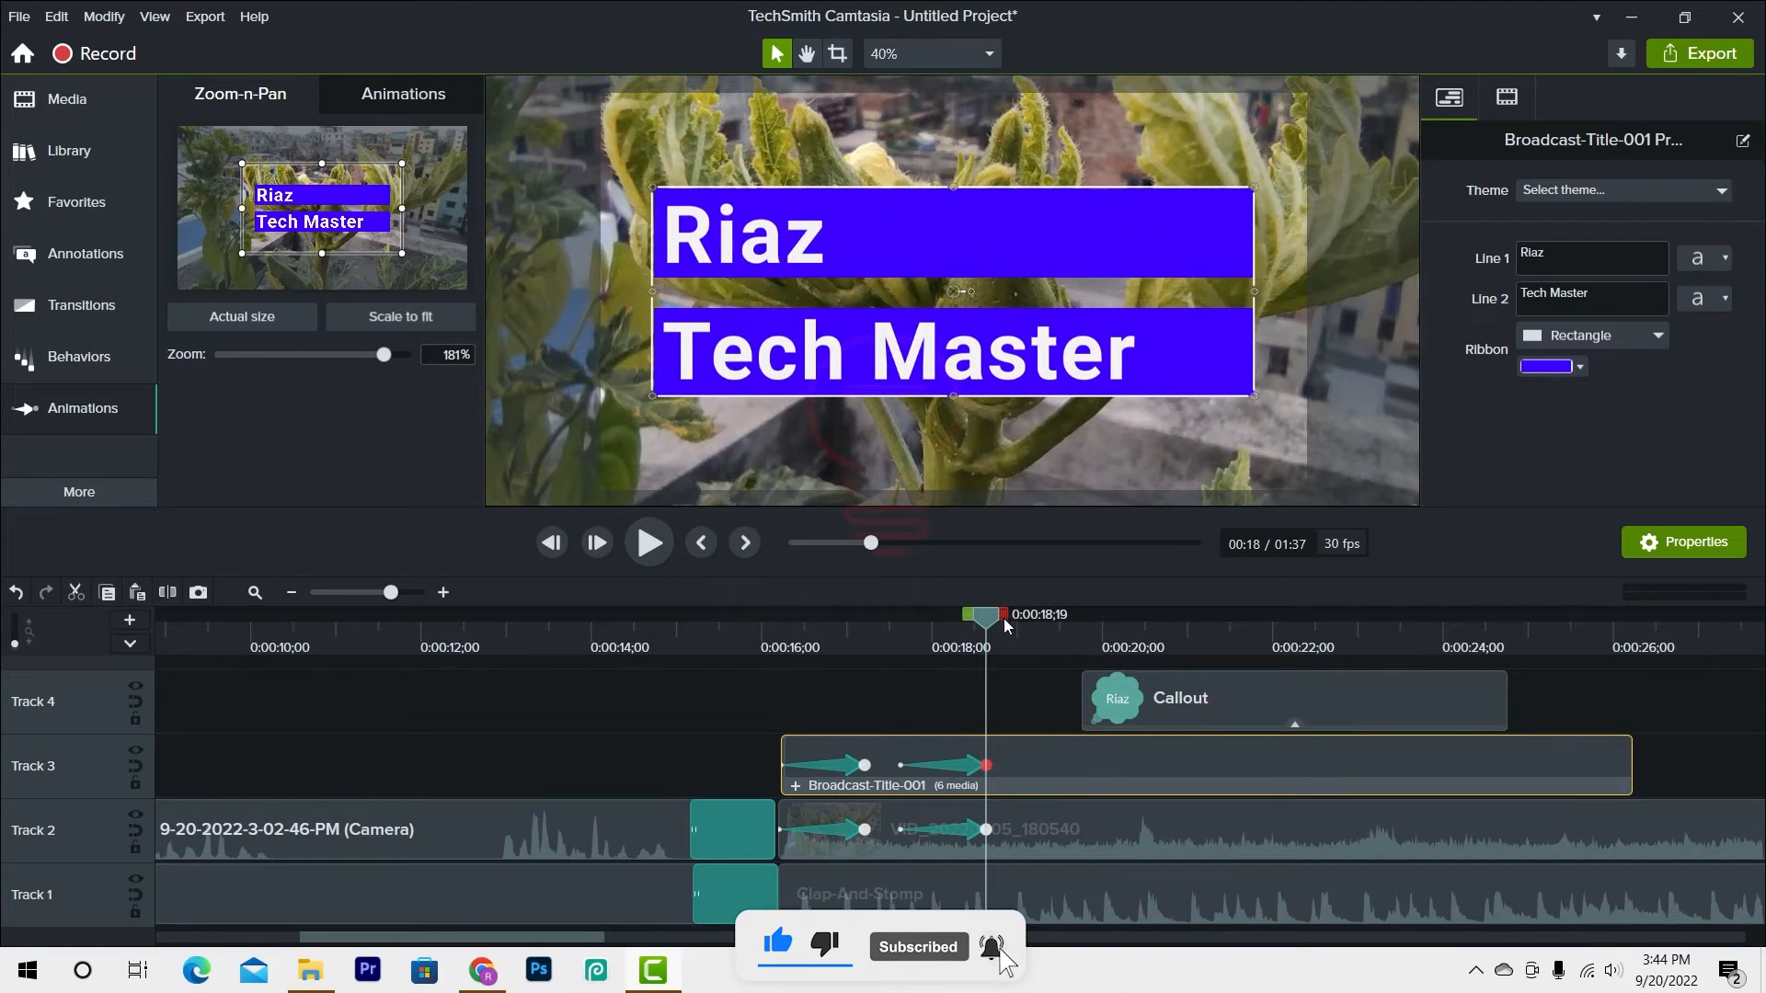
{"action": "left_click_drag", "start_coordinate": [974, 624], "coordinate": [993, 661]}
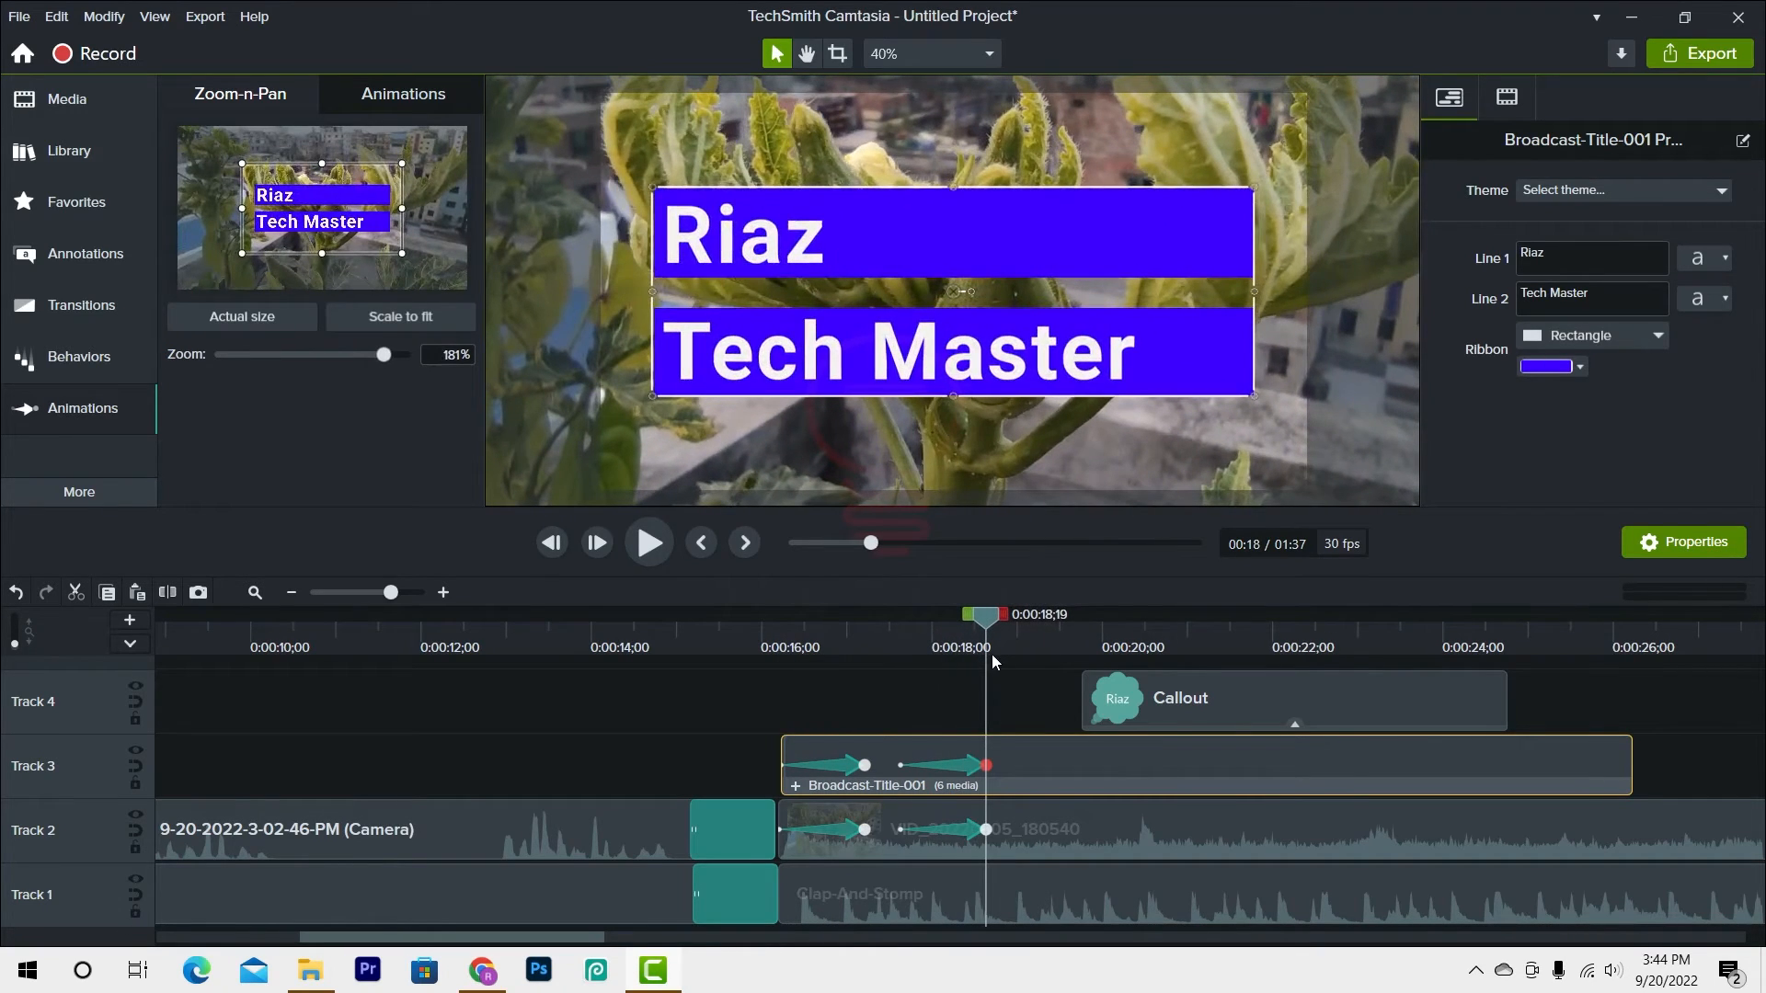
- Add the Tilt Right animation to the Broadcast-Title-001 clip on Track 3 near 0:00:20 and preview it around 0:00:19;22
{"action": "left_click", "coordinate": [405, 99]}
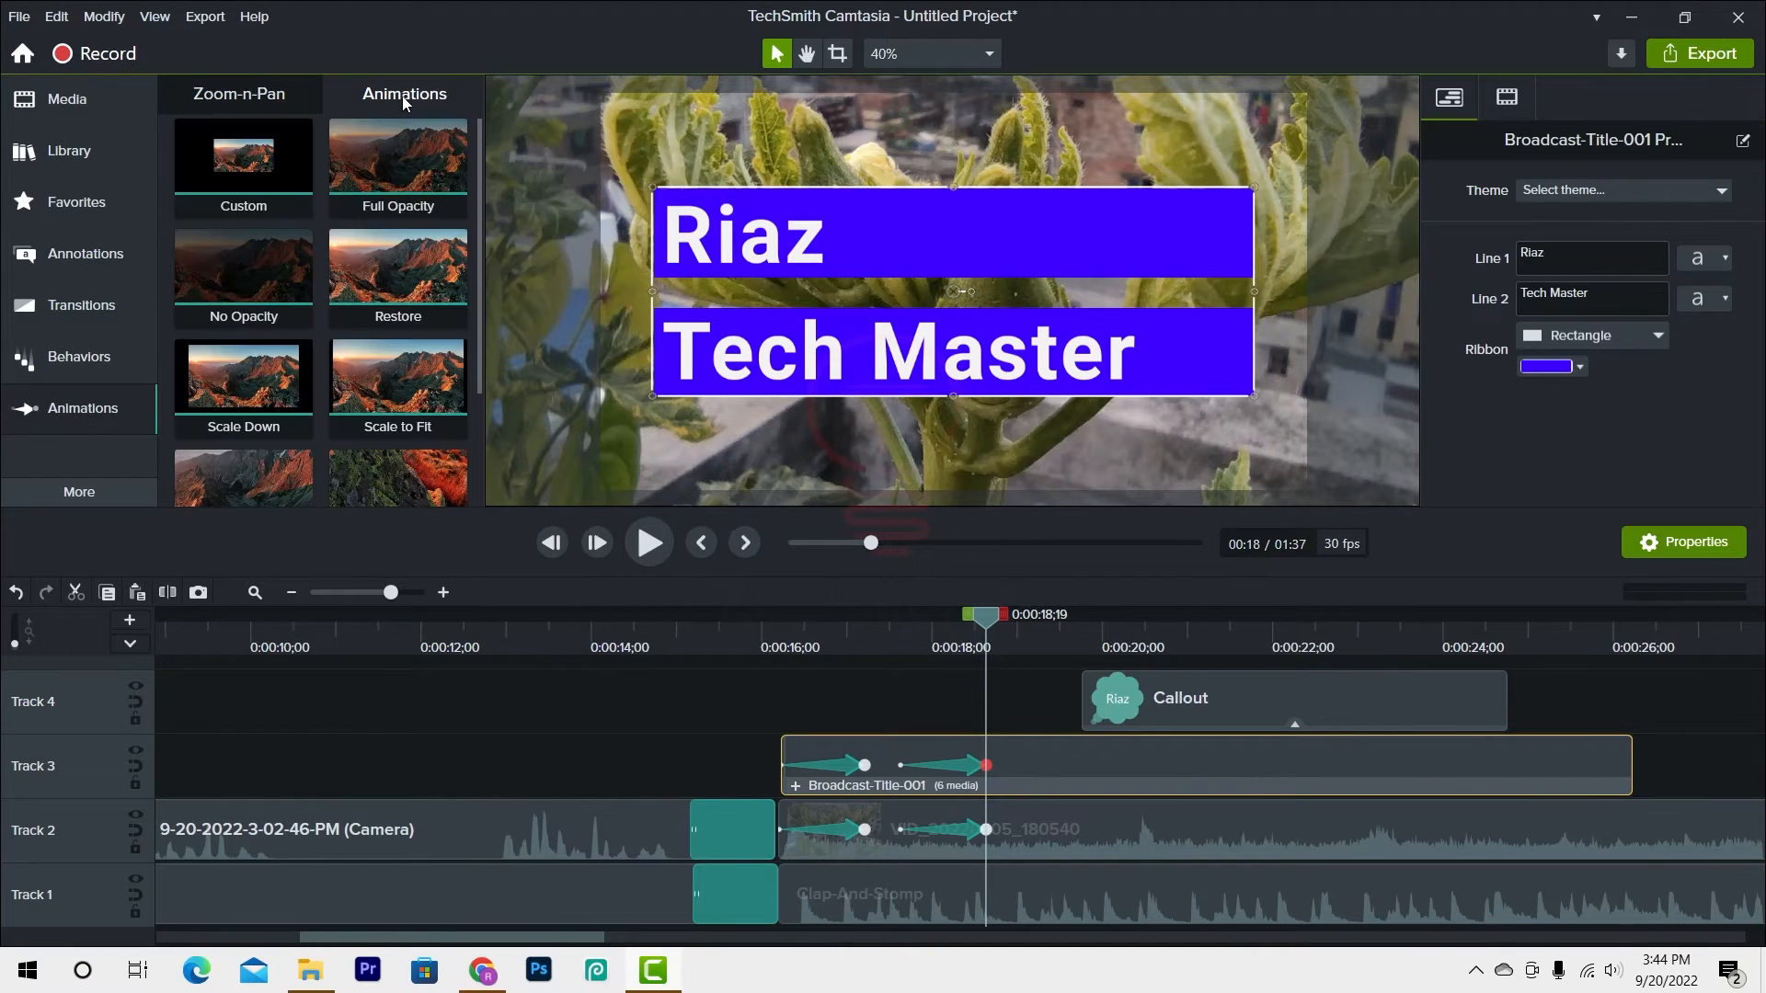
{"action": "scroll", "coordinate": [391, 119], "scroll_direction": "down", "scroll_amount": 3}
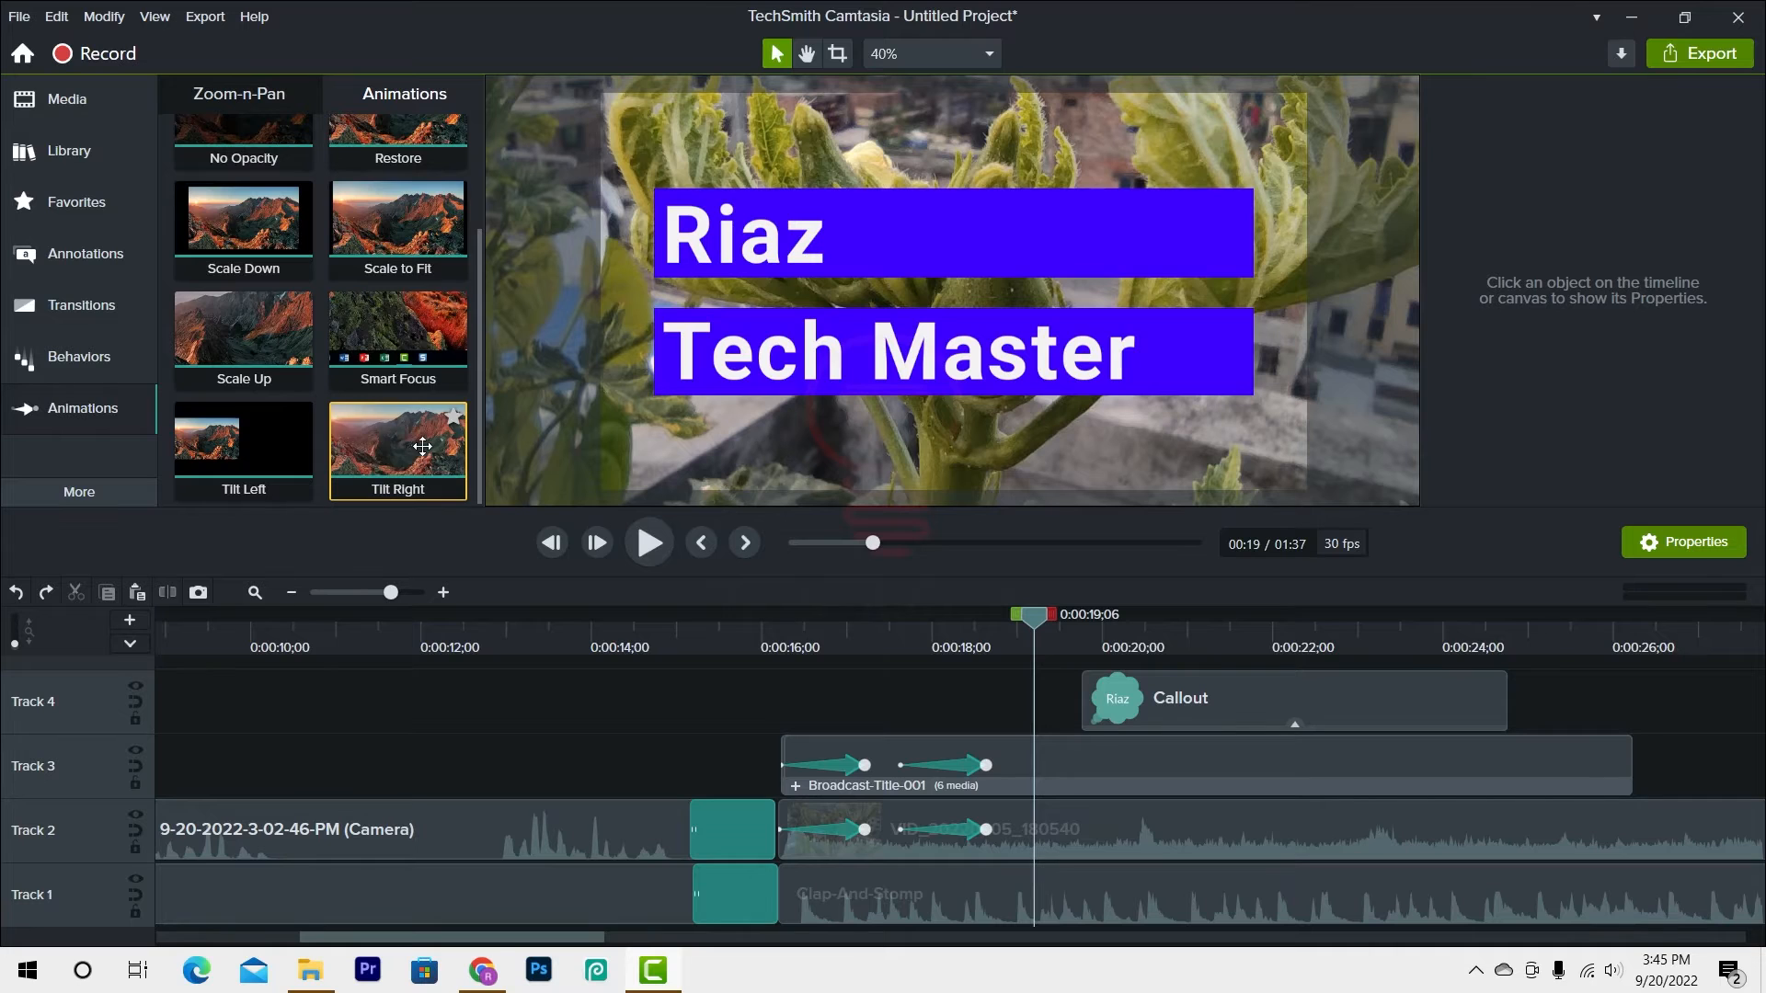
{"action": "left_click_drag", "start_coordinate": [405, 442], "coordinate": [1151, 771]}
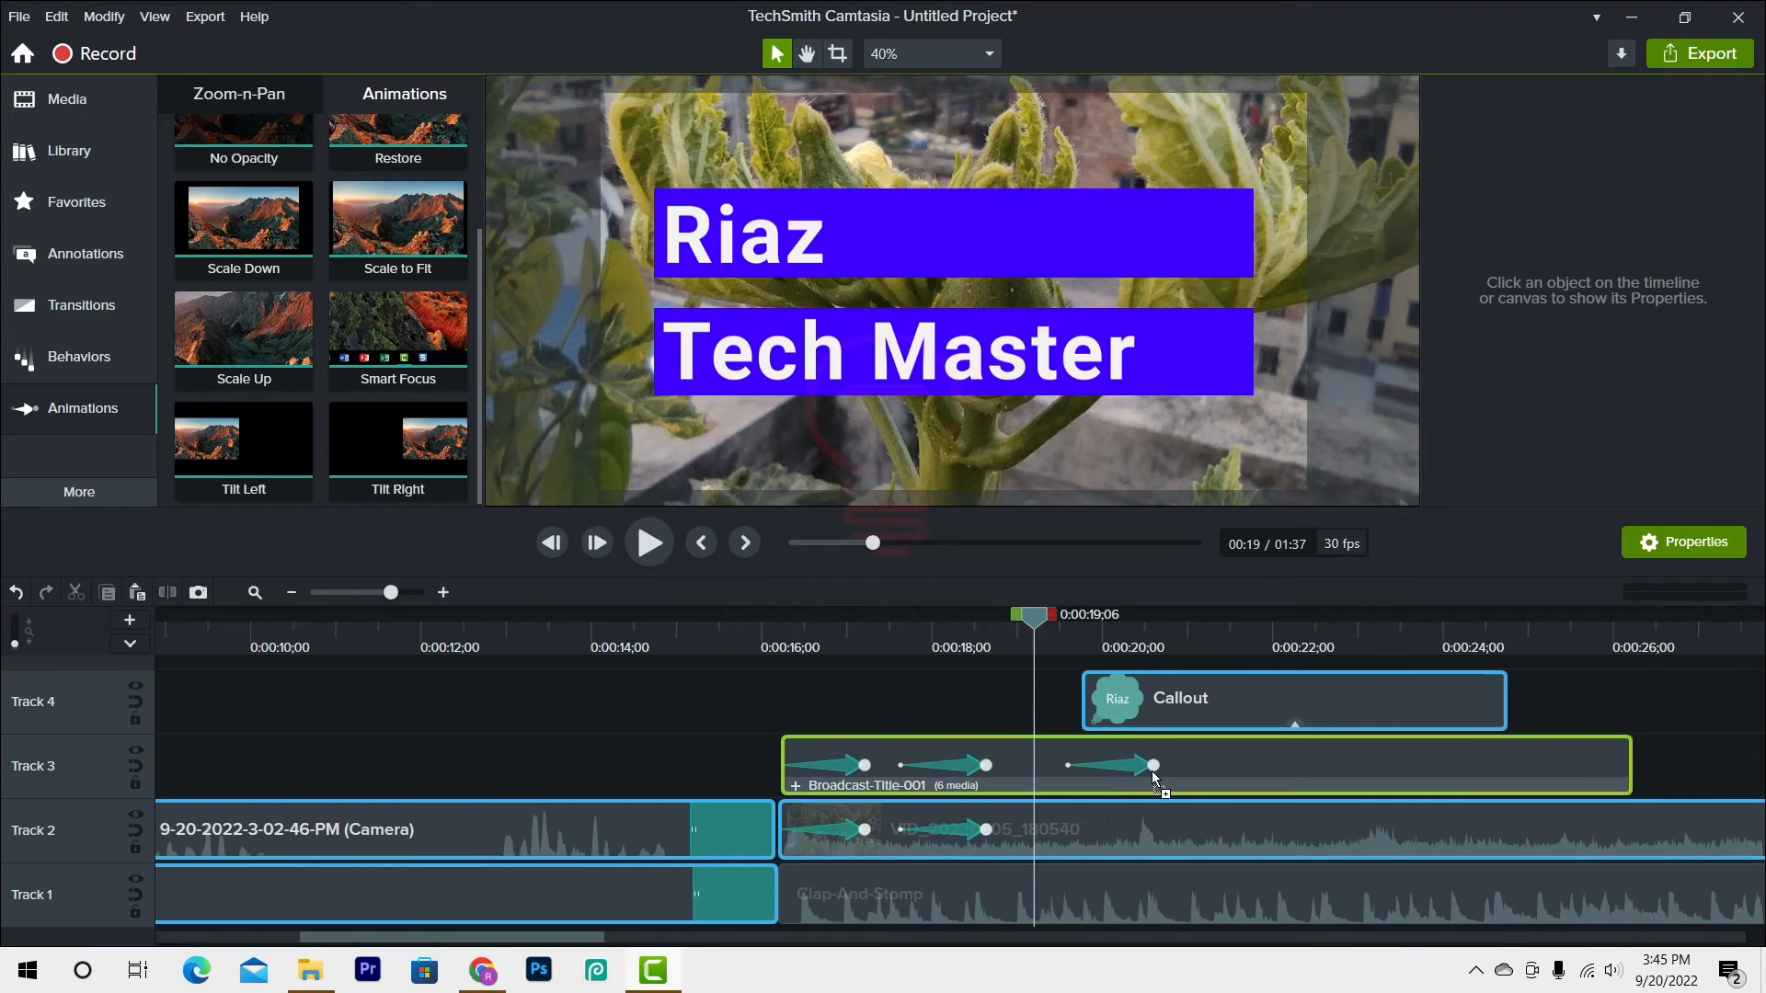
{"action": "left_click", "coordinate": [1155, 637]}
{"action": "left_click_drag", "start_coordinate": [1163, 637], "coordinate": [1079, 634]}
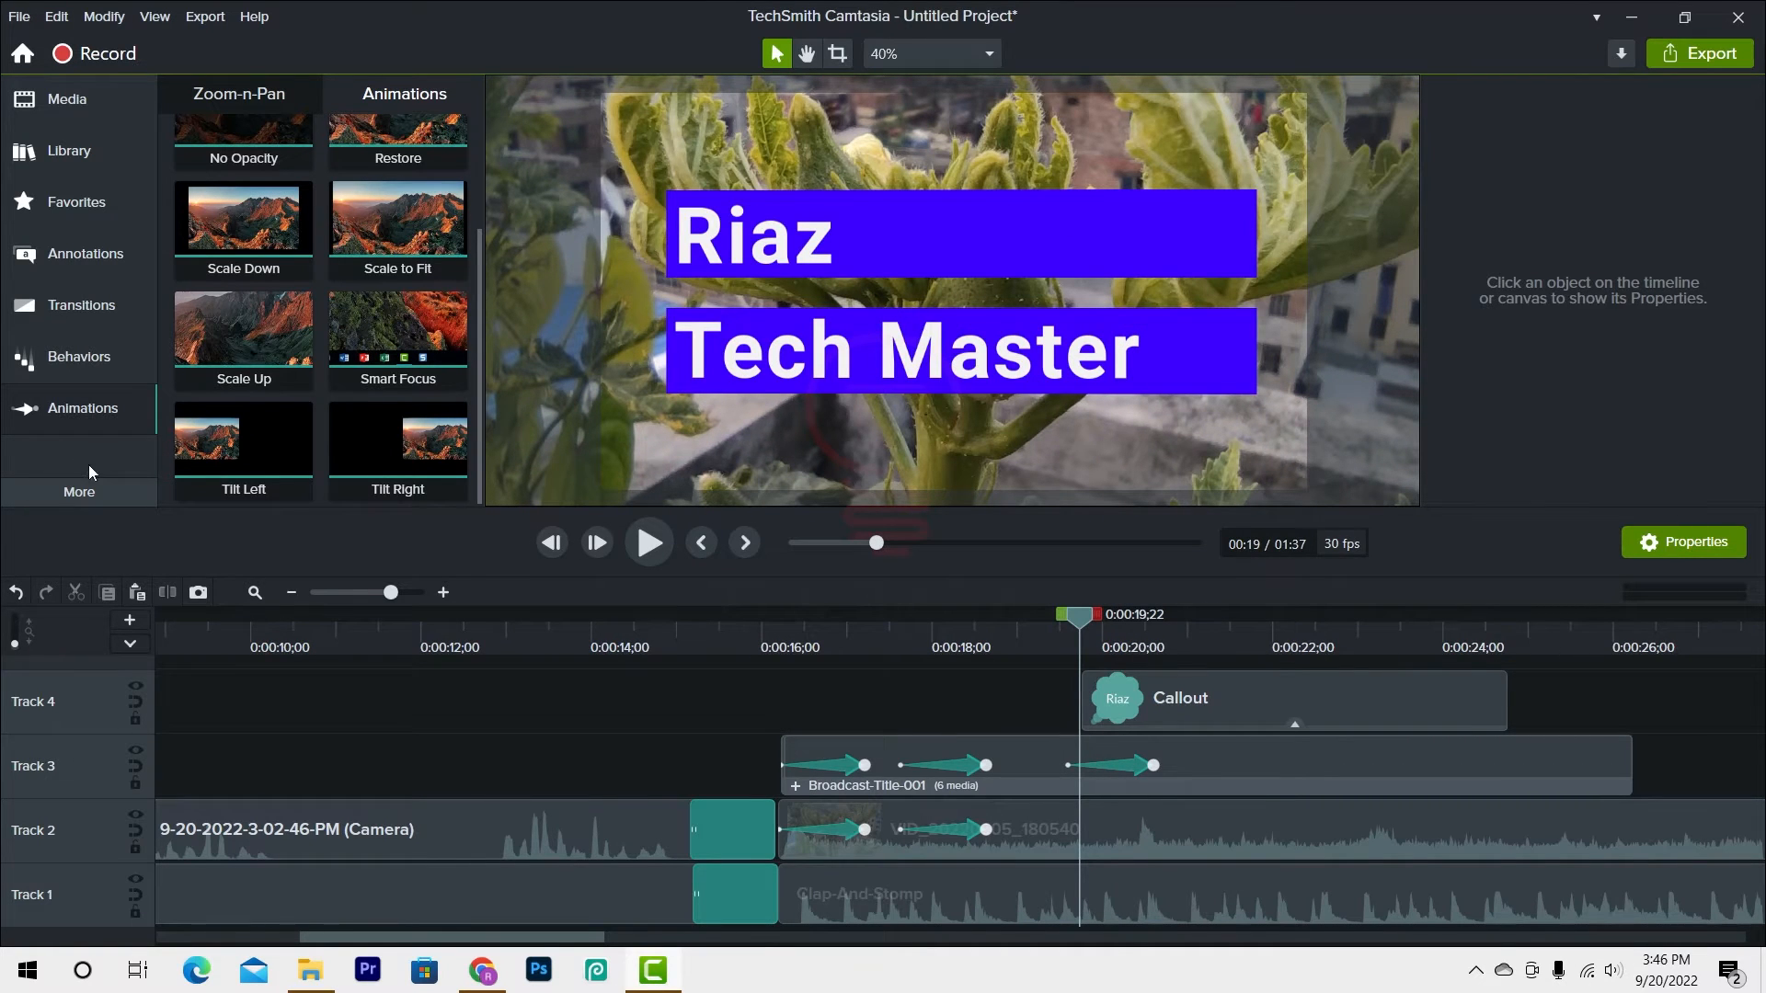
- Apply the Magnify cursor effect to the Track 1 screen recording with size 257 and zoom 231%, and preview it up to 0:00:08;19
{"action": "left_click", "coordinate": [56, 501]}
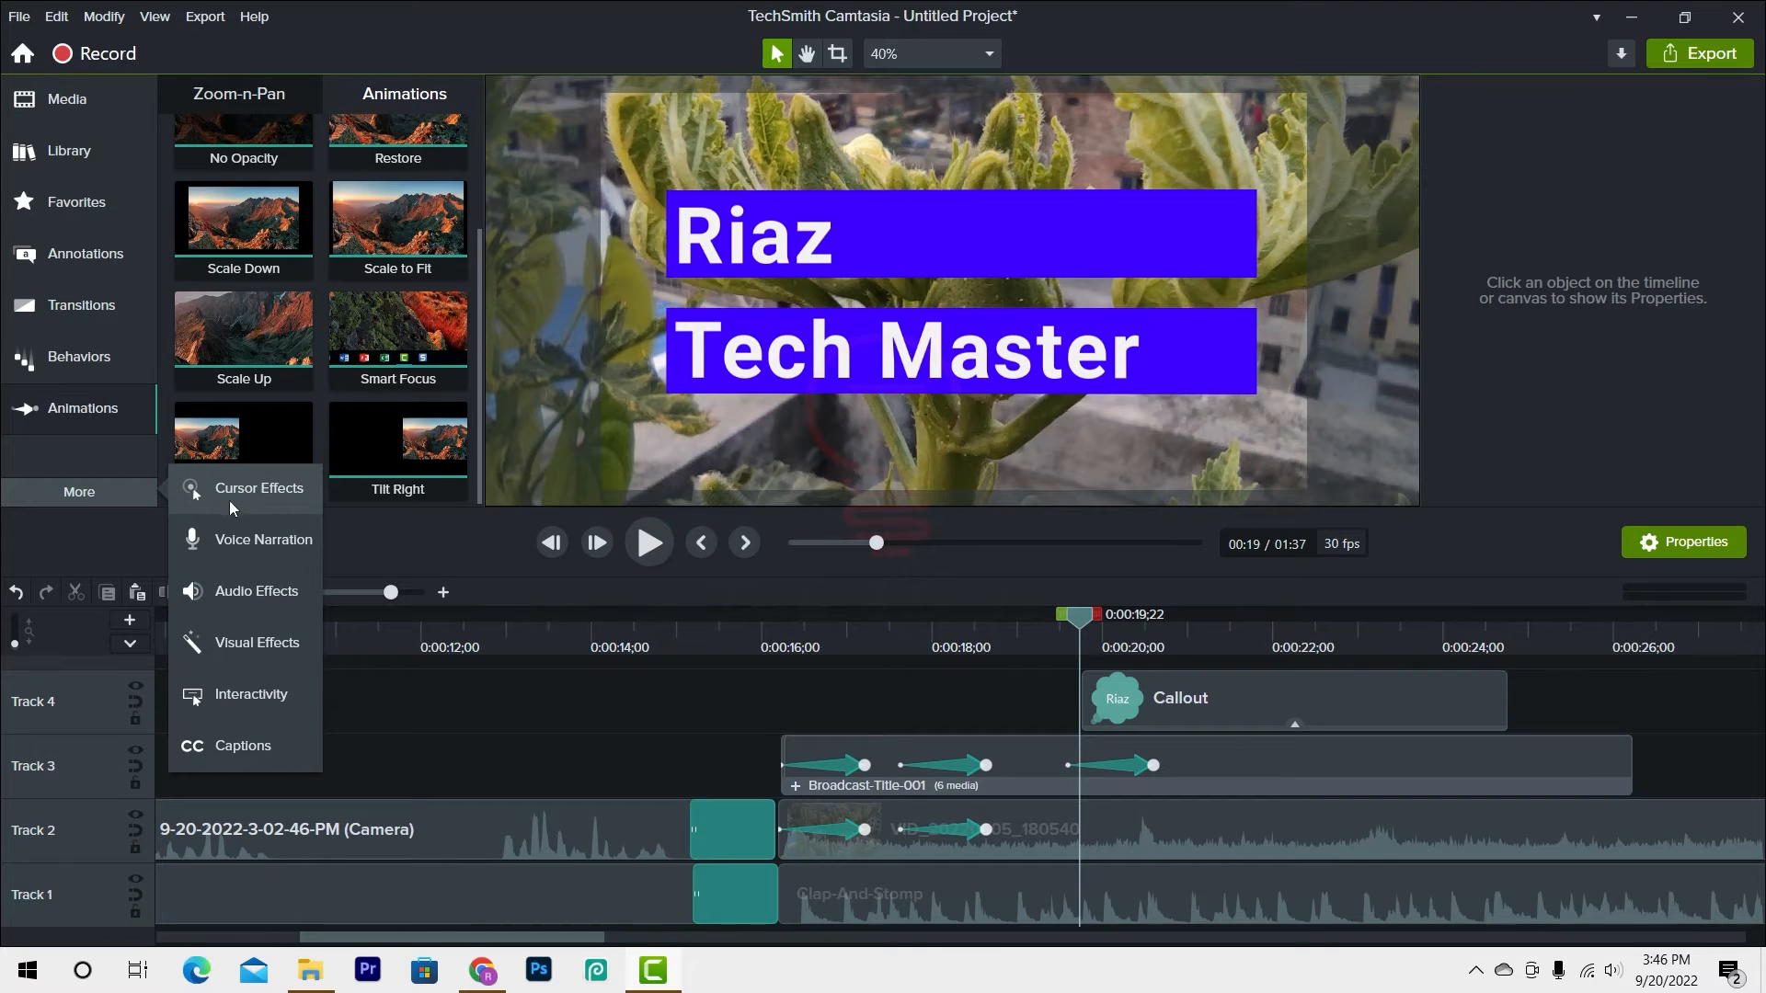
{"action": "left_click", "coordinate": [253, 495]}
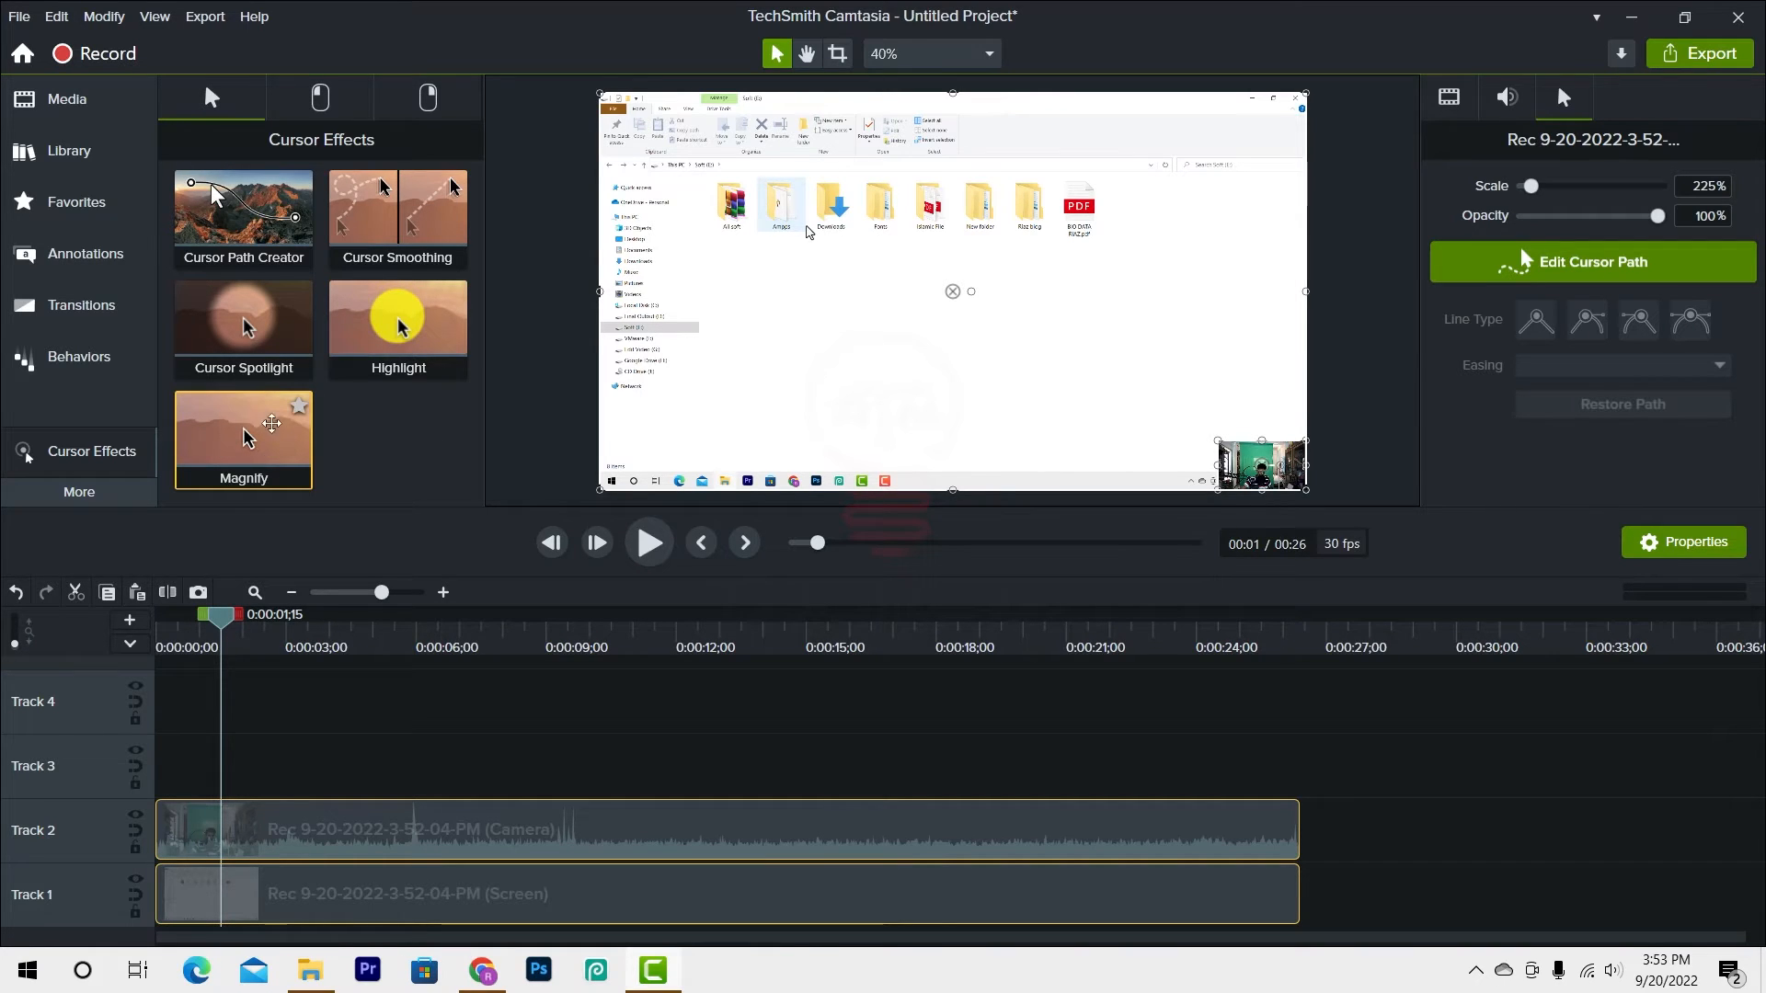
{"action": "left_click_drag", "start_coordinate": [247, 430], "coordinate": [270, 892]}
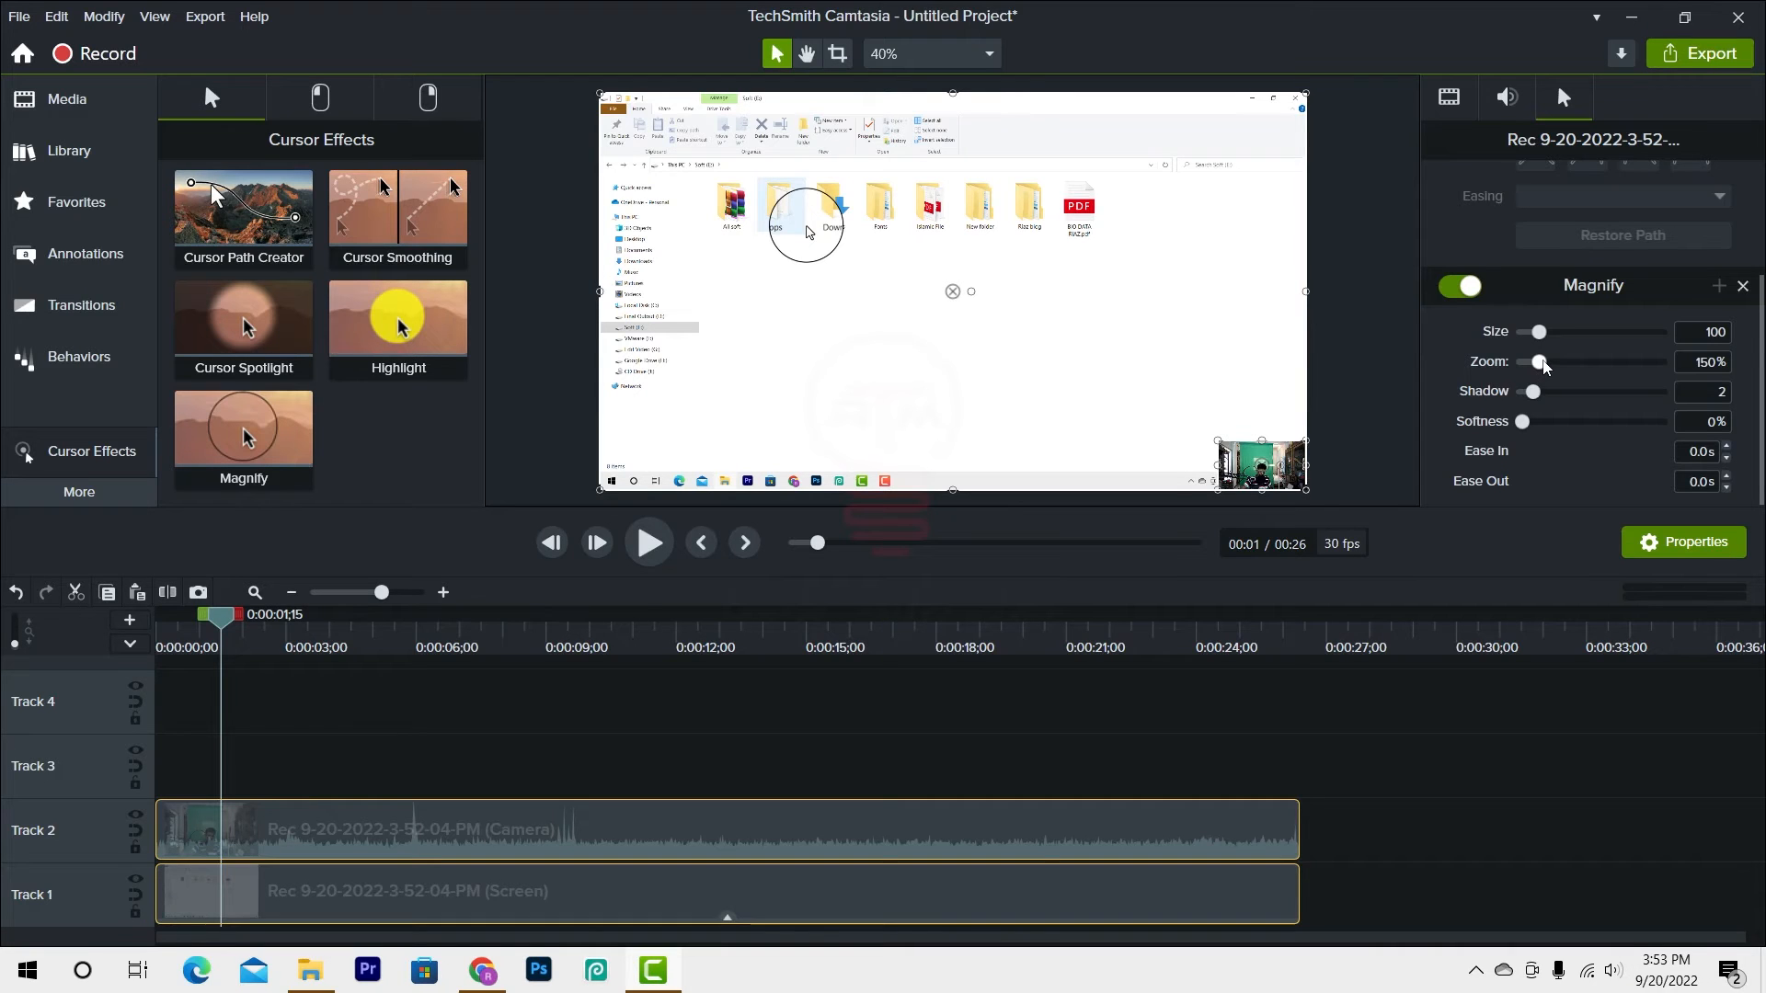
{"action": "mouse_move", "coordinate": [1543, 363]}
{"action": "left_mouse_down"}
{"action": "mouse_move", "coordinate": [1569, 367]}
{"action": "mouse_move", "coordinate": [1550, 336]}
{"action": "mouse_move", "coordinate": [1567, 336]}
{"action": "mouse_move", "coordinate": [1571, 366]}
{"action": "left_mouse_up"}
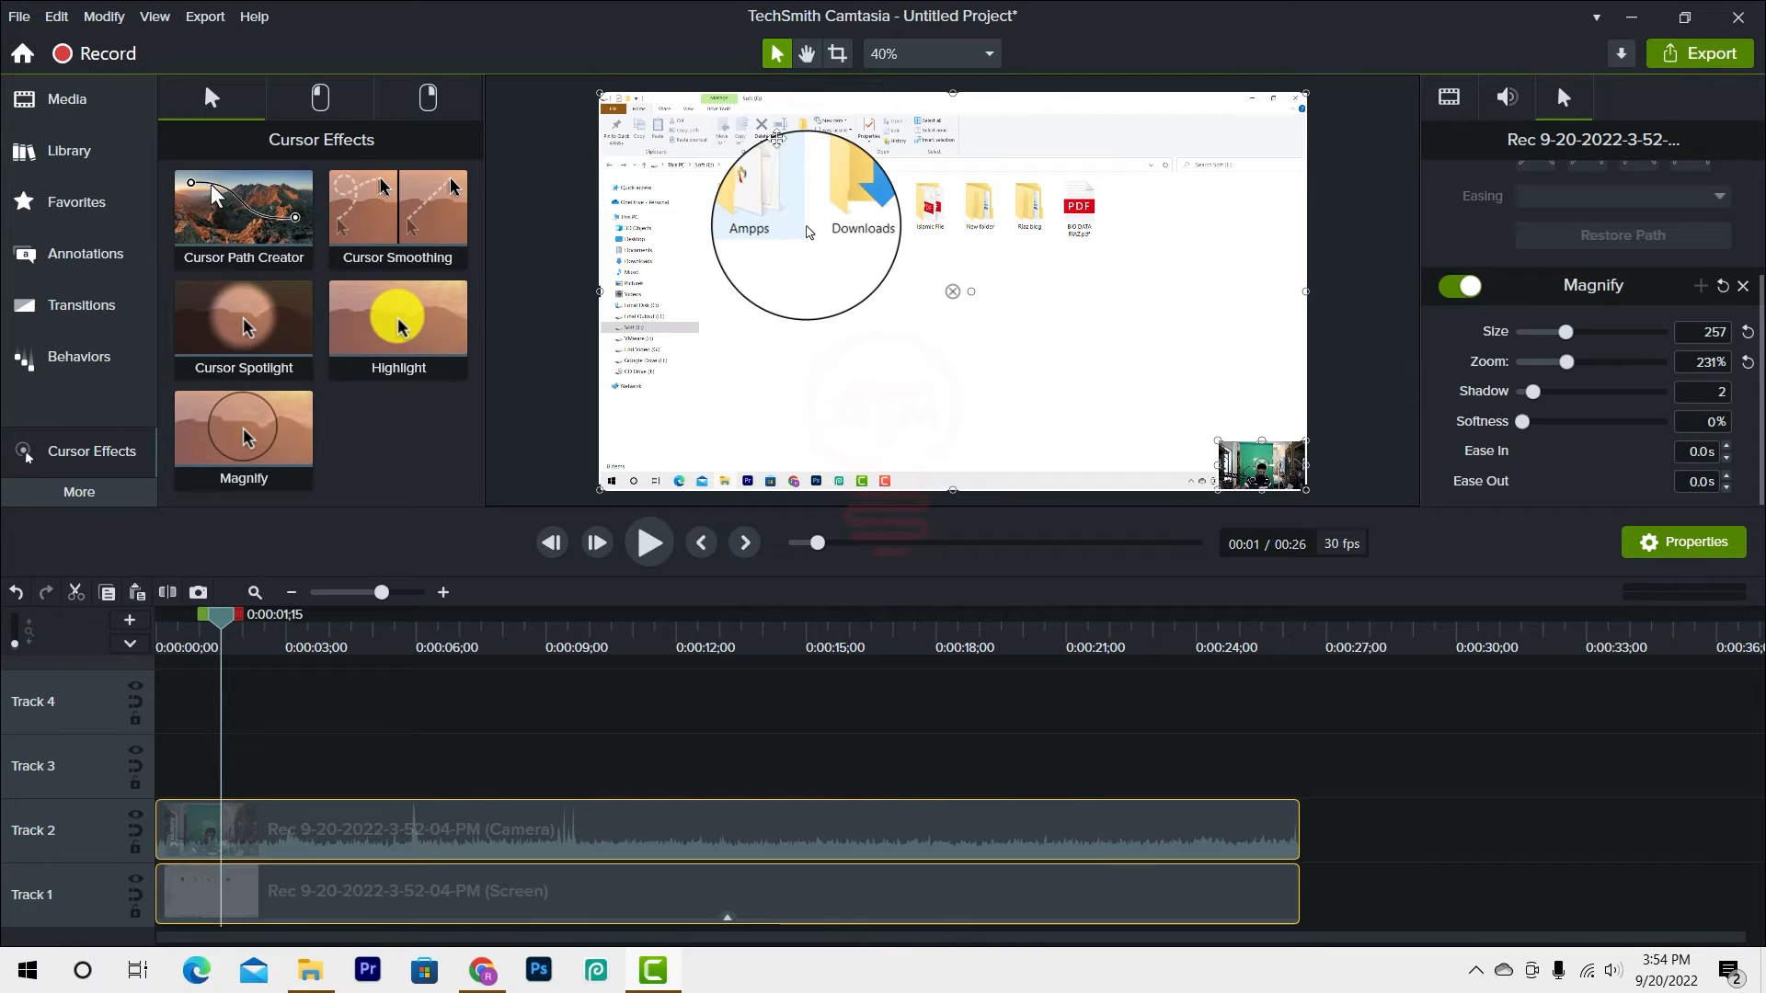
{"action": "left_click_drag", "start_coordinate": [221, 616], "coordinate": [533, 655]}
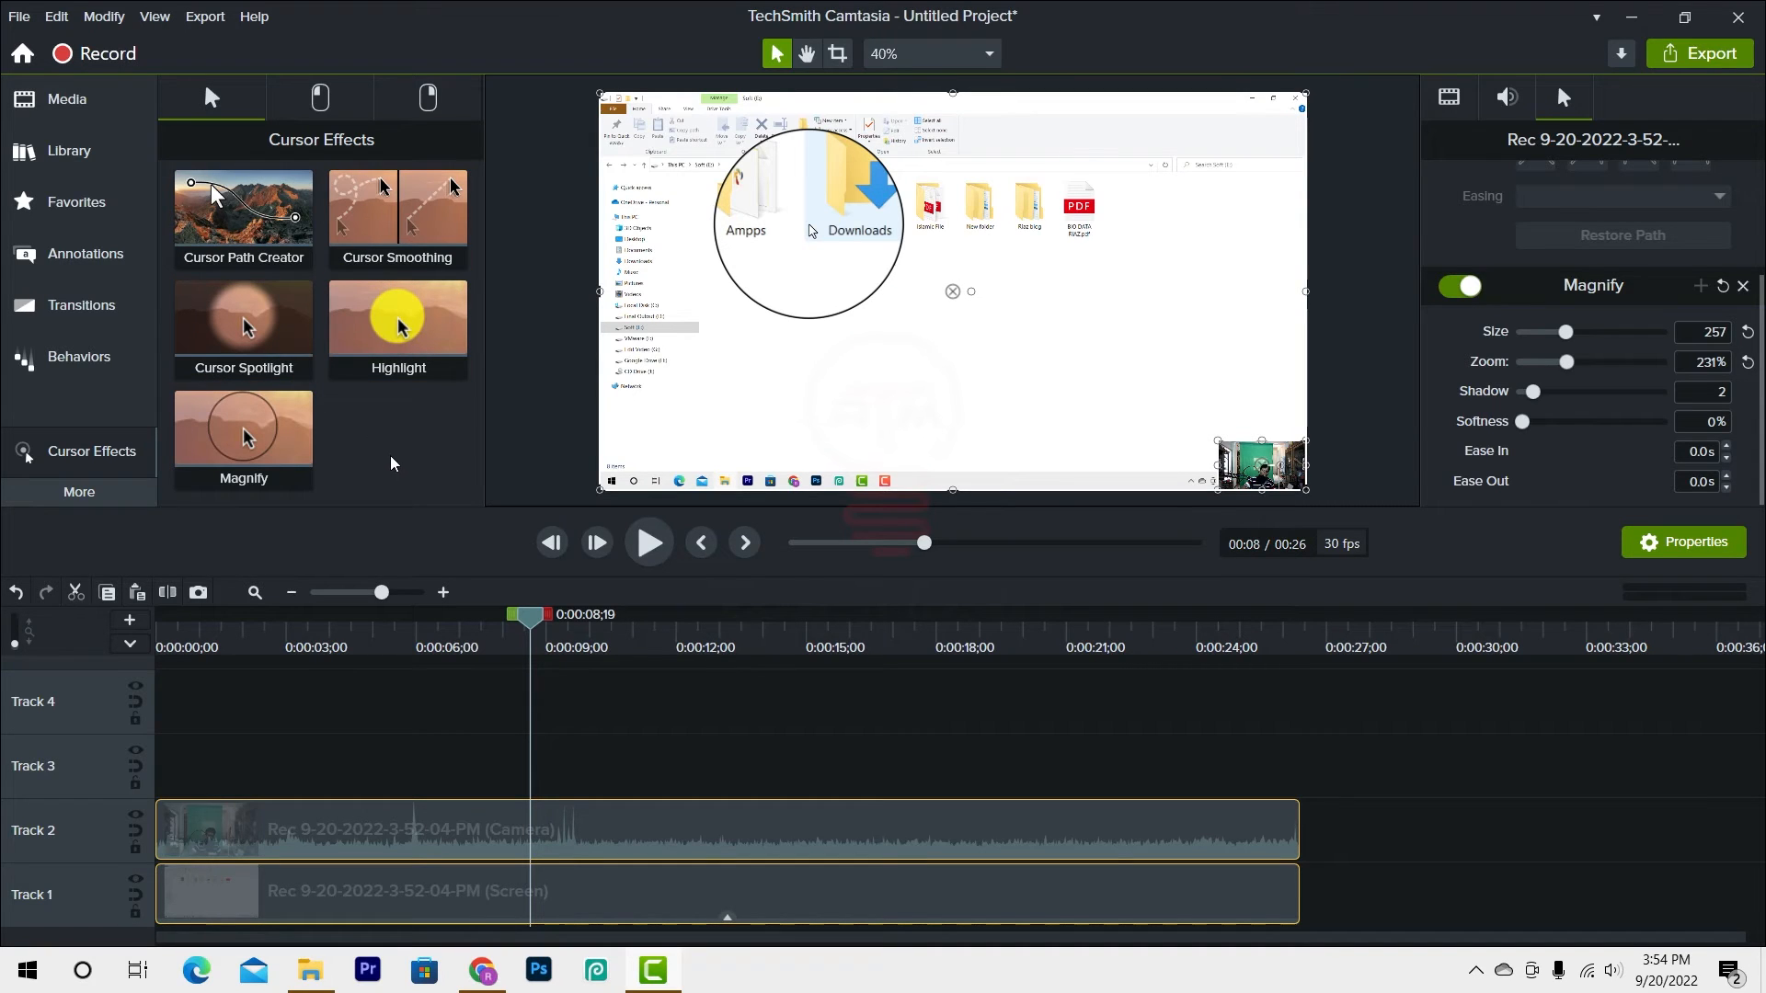
- Apply the Target left-click cursor effect to the screen recording on Track 1
{"action": "left_click", "coordinate": [320, 98]}
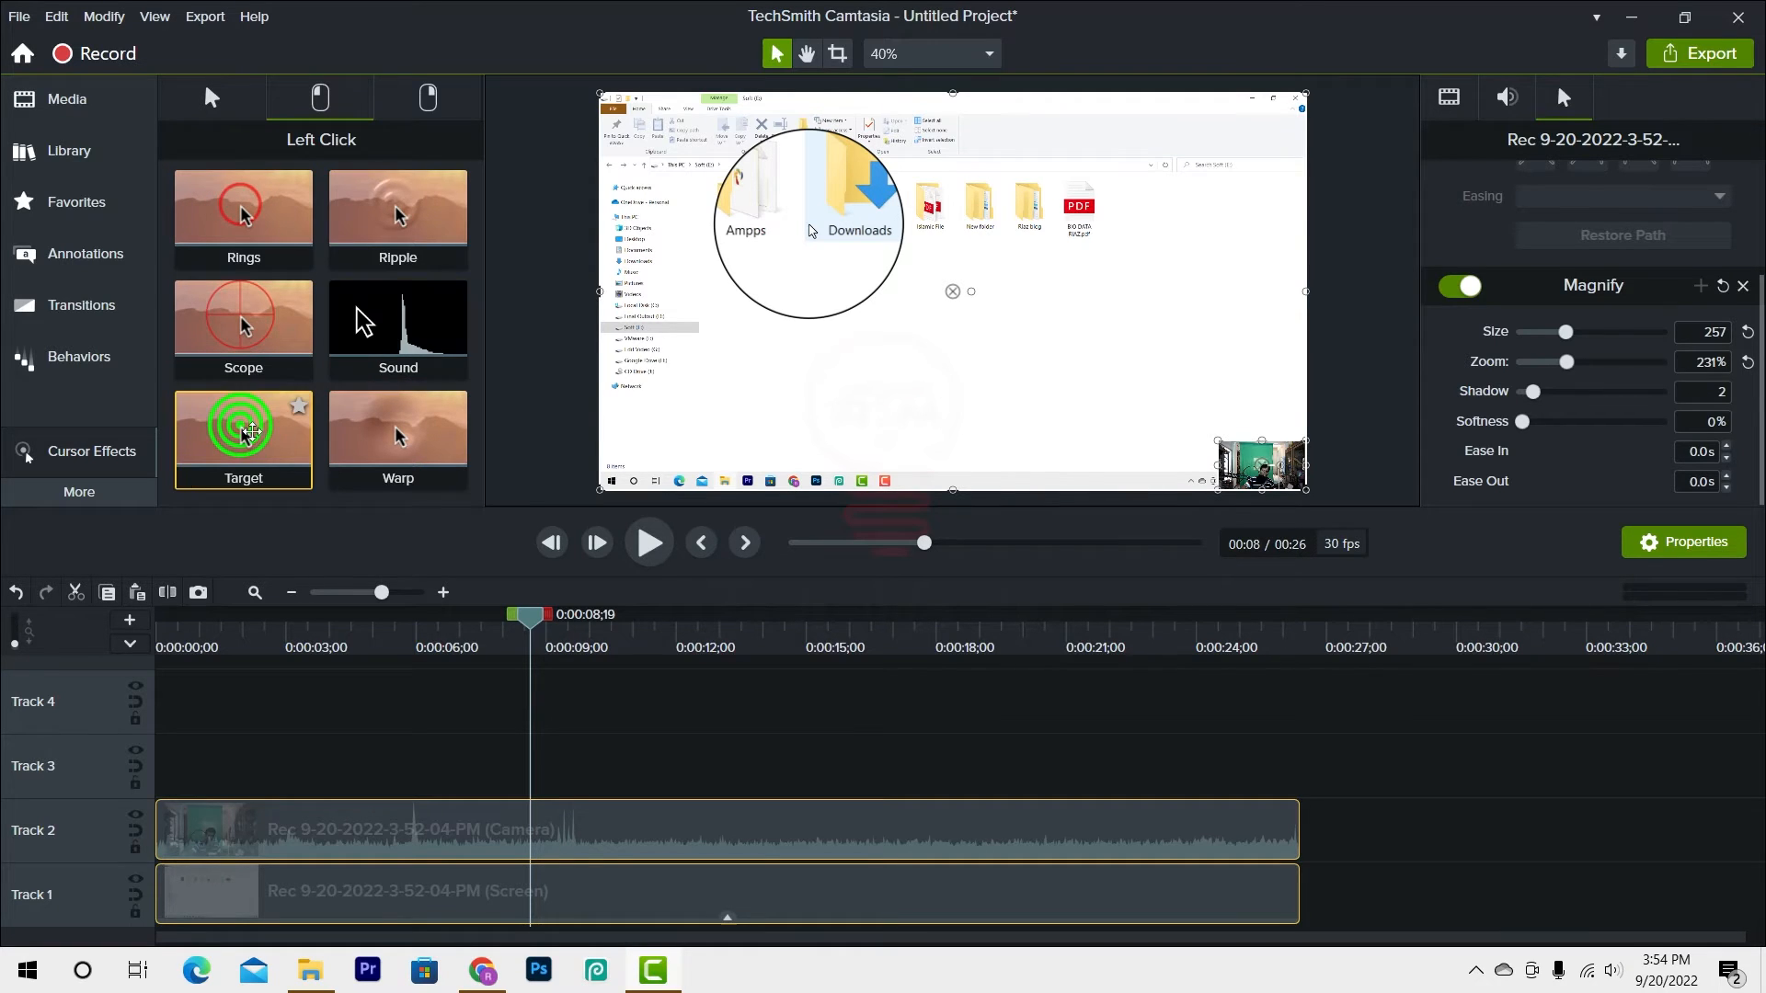
{"action": "left_click_drag", "start_coordinate": [251, 431], "coordinate": [544, 906]}
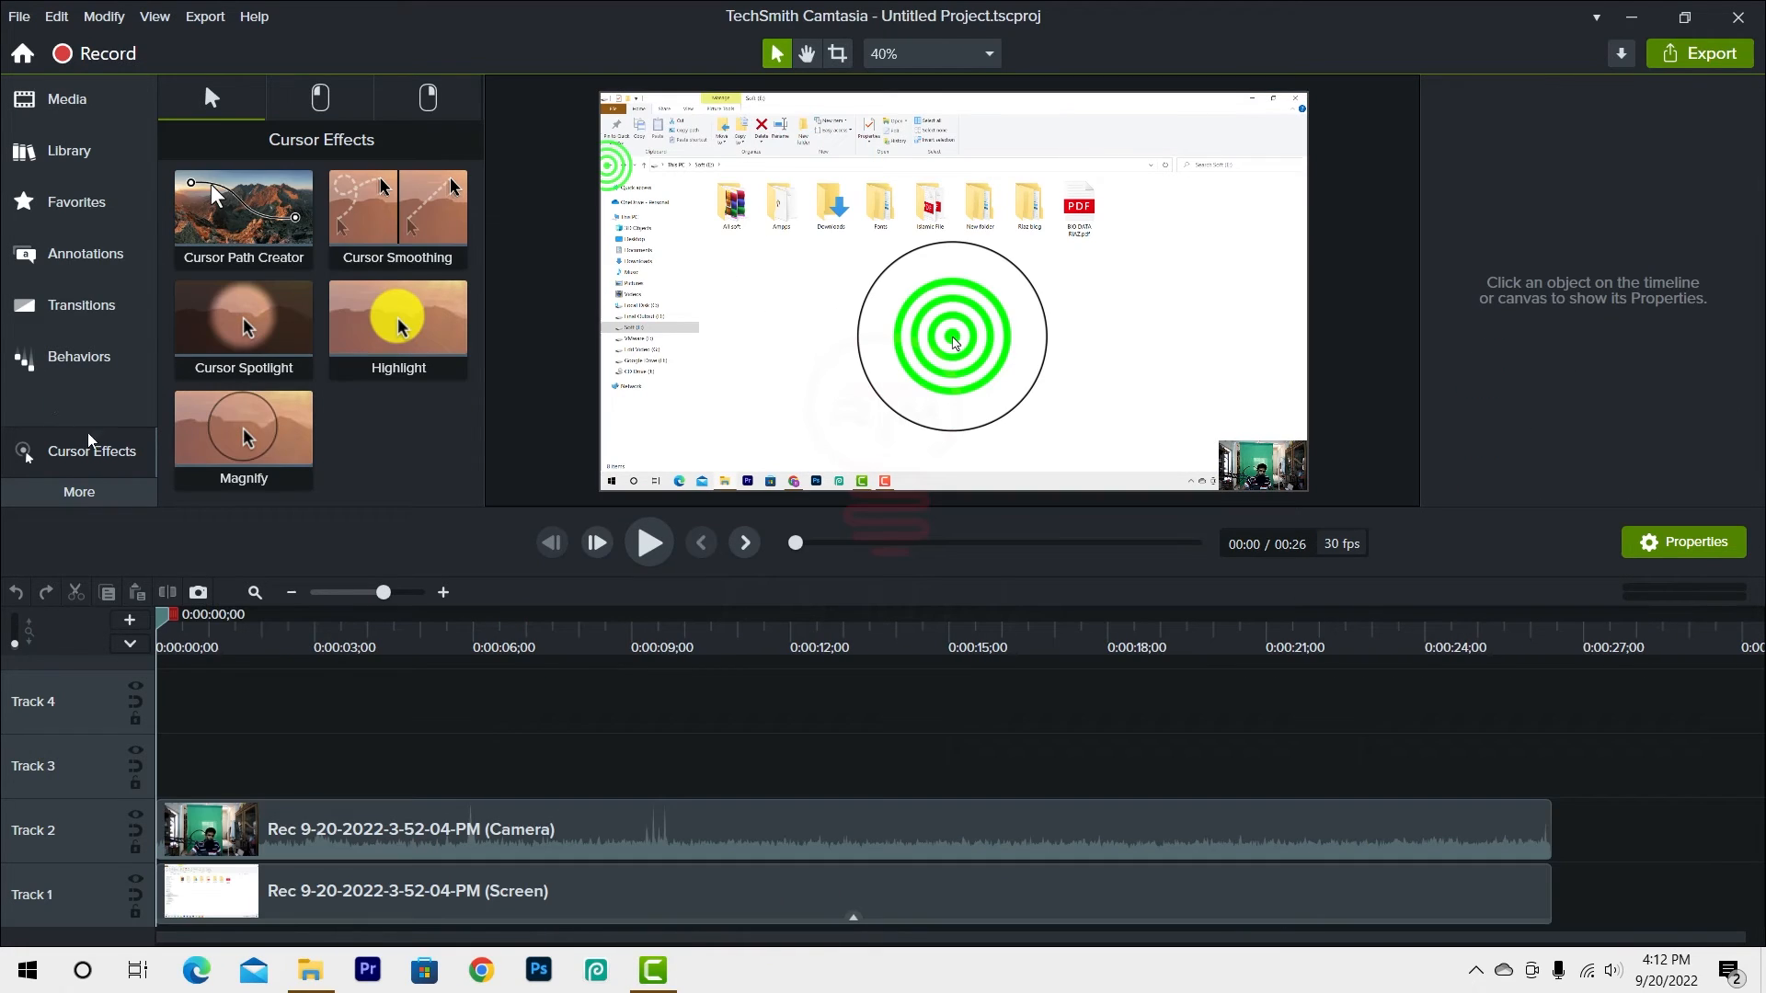
- Record a voice narration starting at 0:00:26;29, after the end of the clips, and save it as Narration_Untitled Project 1.m4a
{"action": "left_click", "coordinate": [97, 497]}
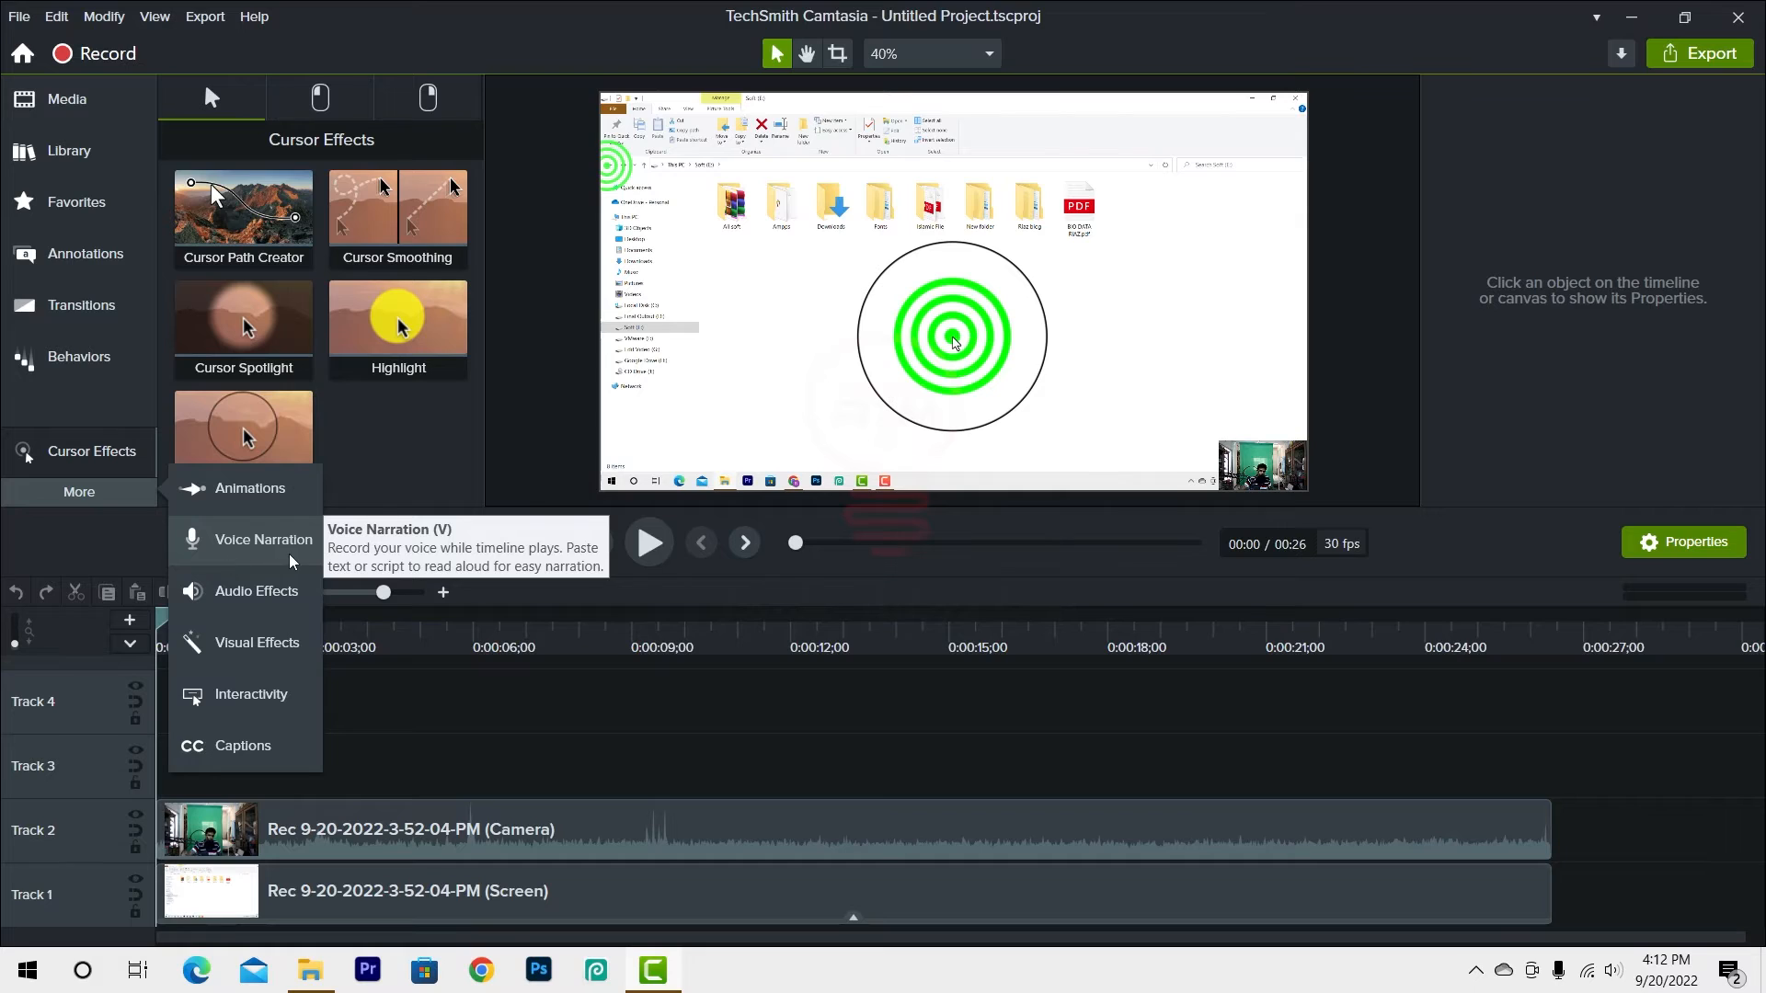
{"action": "left_click", "coordinate": [265, 548]}
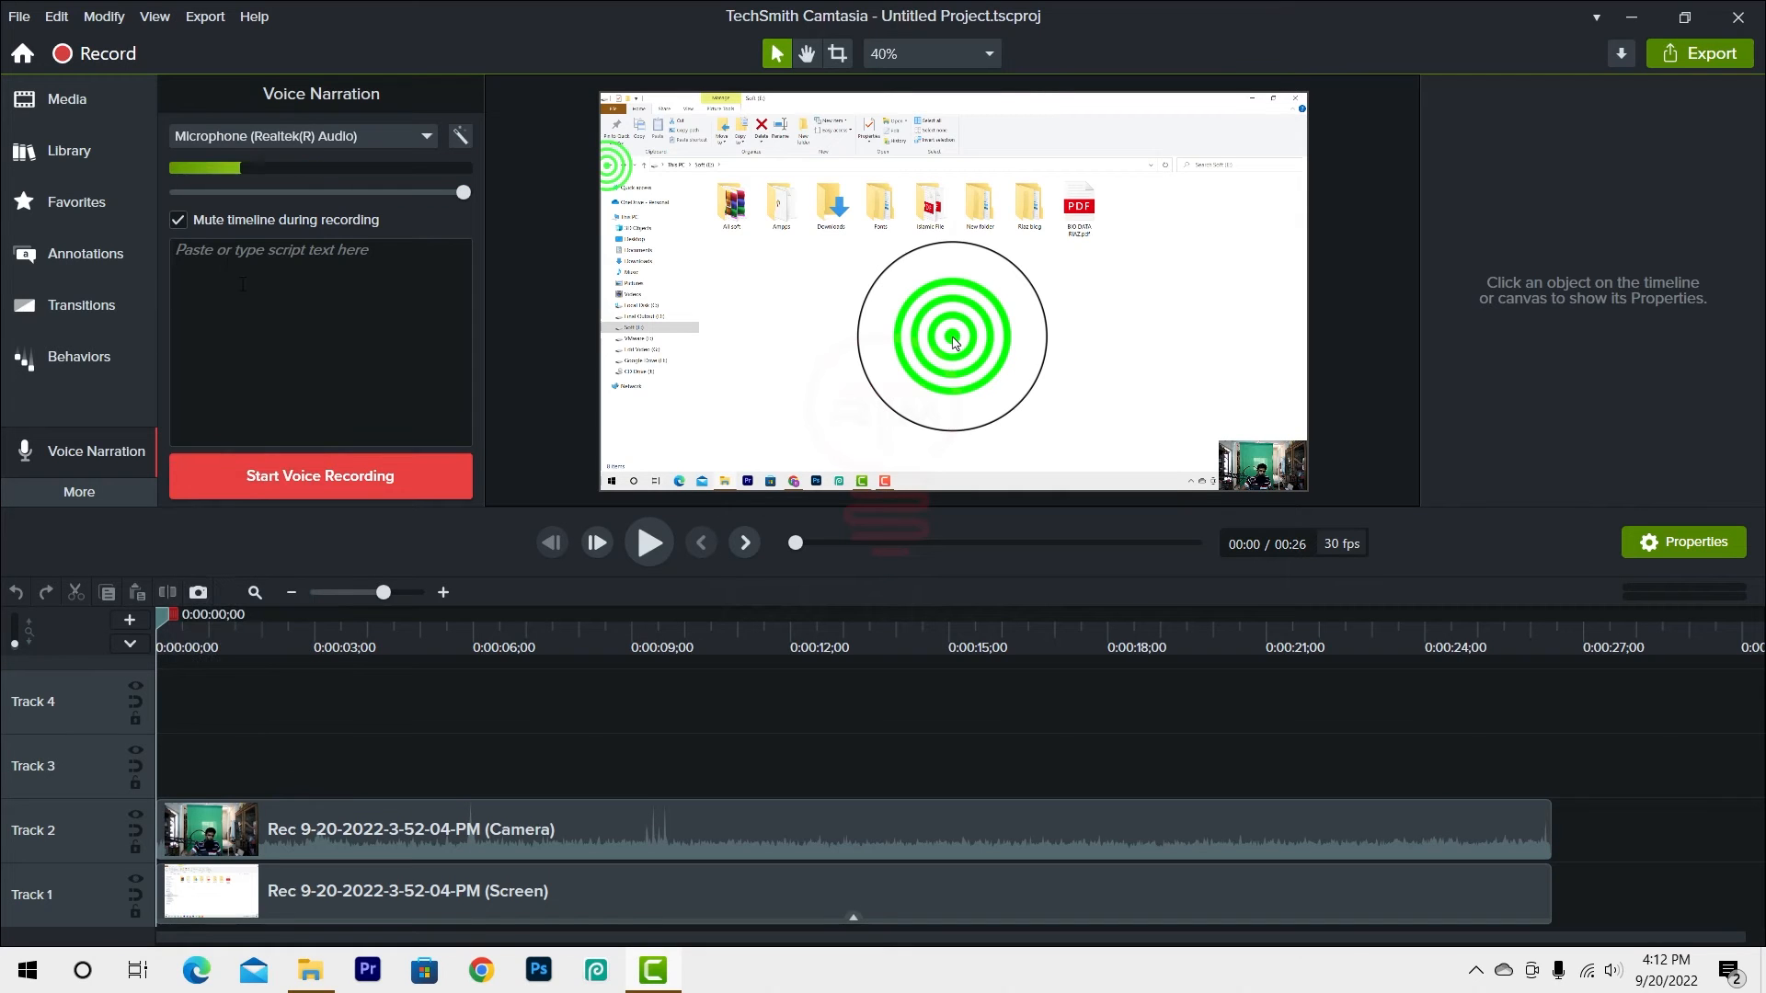
{"action": "mouse_move", "coordinate": [227, 837]}
{"action": "left_mouse_down"}
{"action": "mouse_move", "coordinate": [872, 798]}
{"action": "mouse_move", "coordinate": [226, 833]}
{"action": "left_mouse_up"}
{"action": "left_click", "coordinate": [326, 631]}
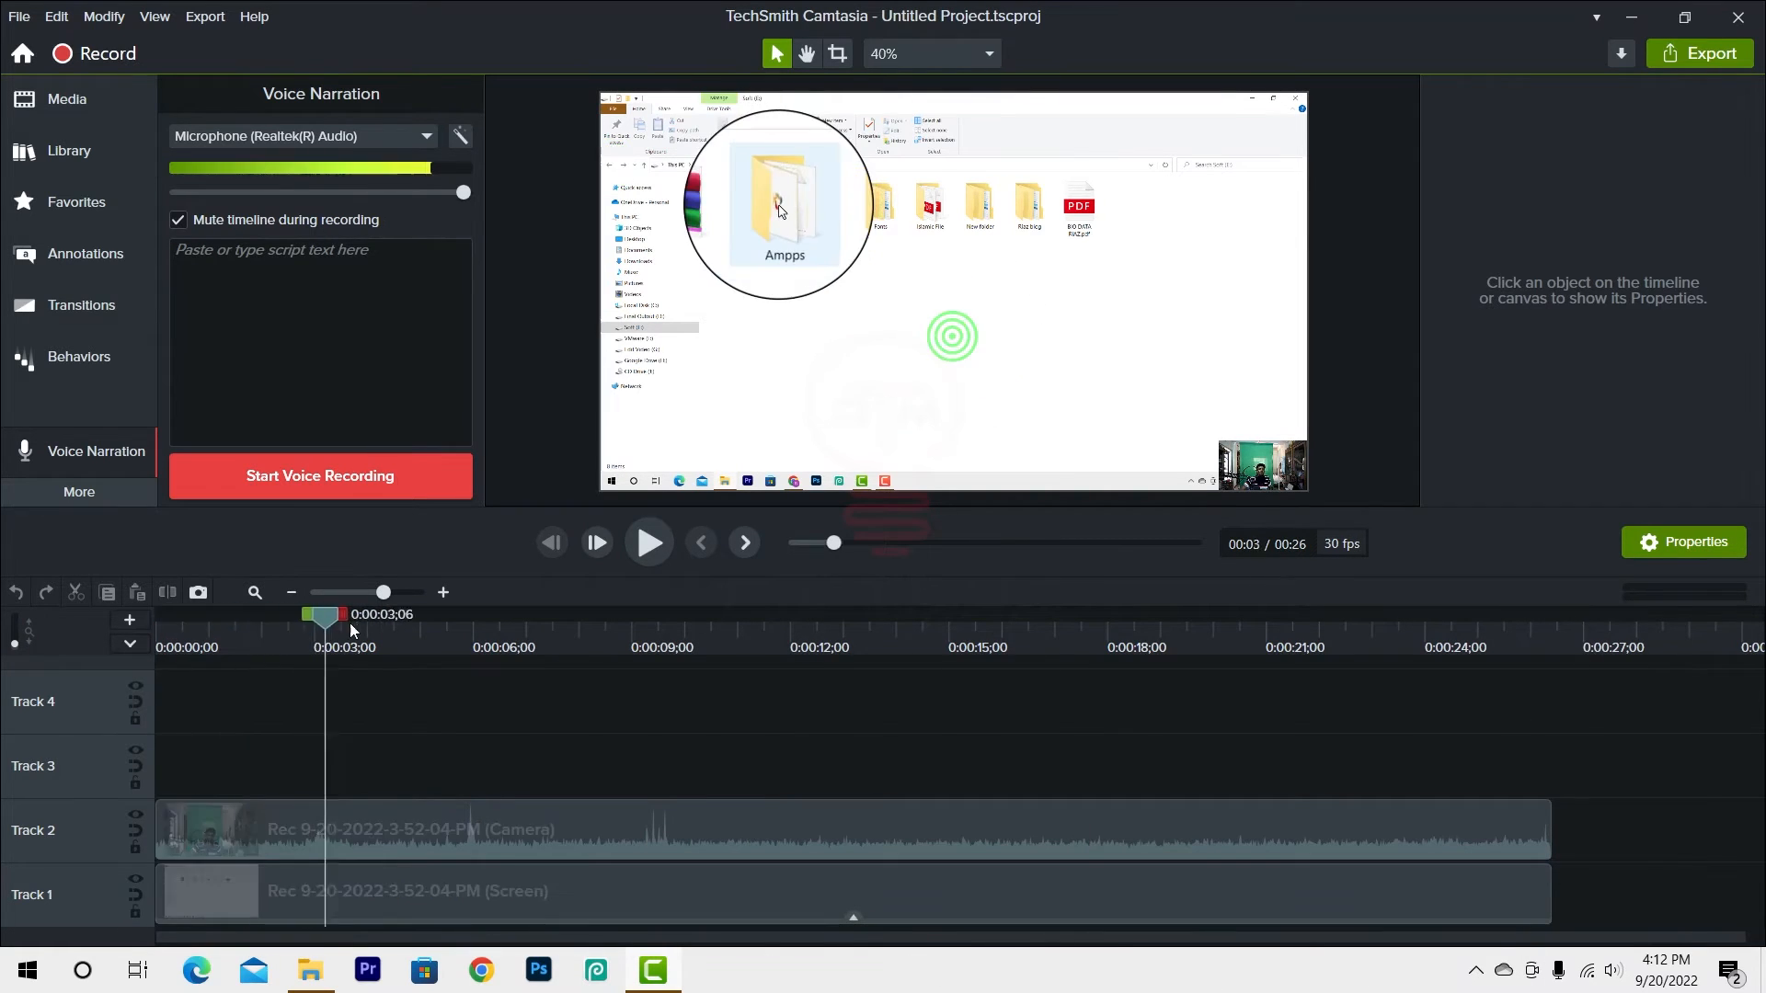
{"action": "left_click_drag", "start_coordinate": [351, 631], "coordinate": [1590, 727]}
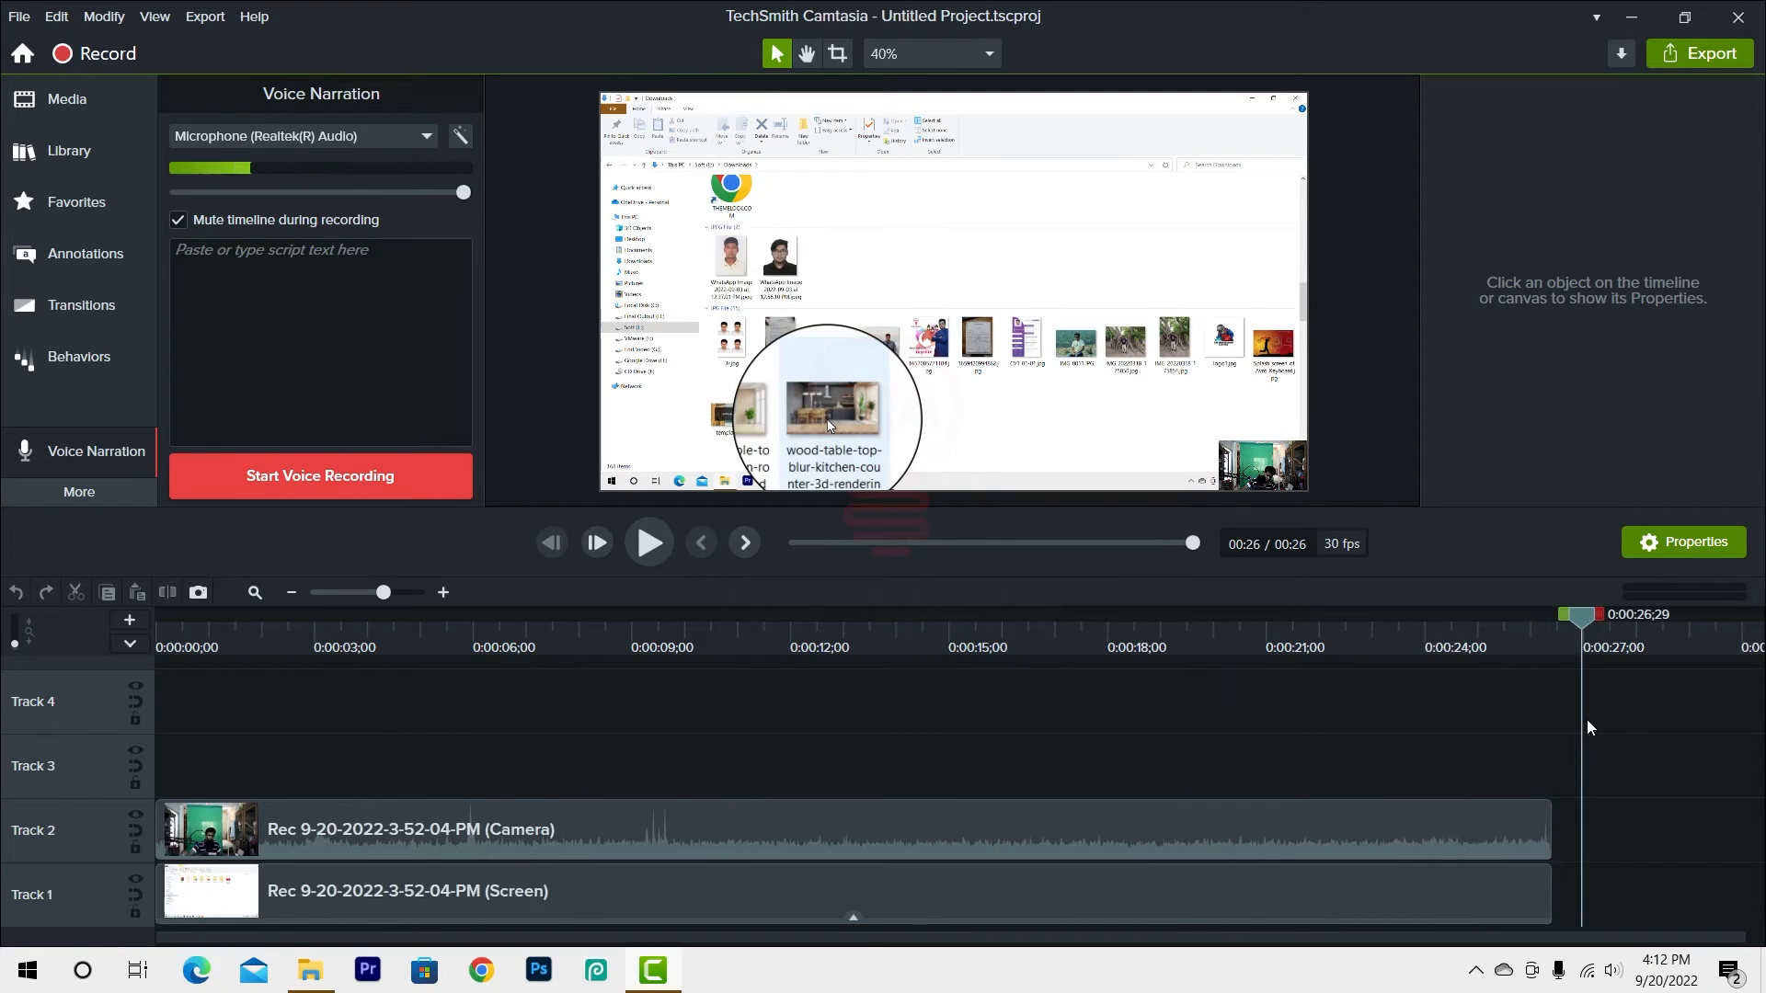
{"action": "left_click", "coordinate": [320, 476]}
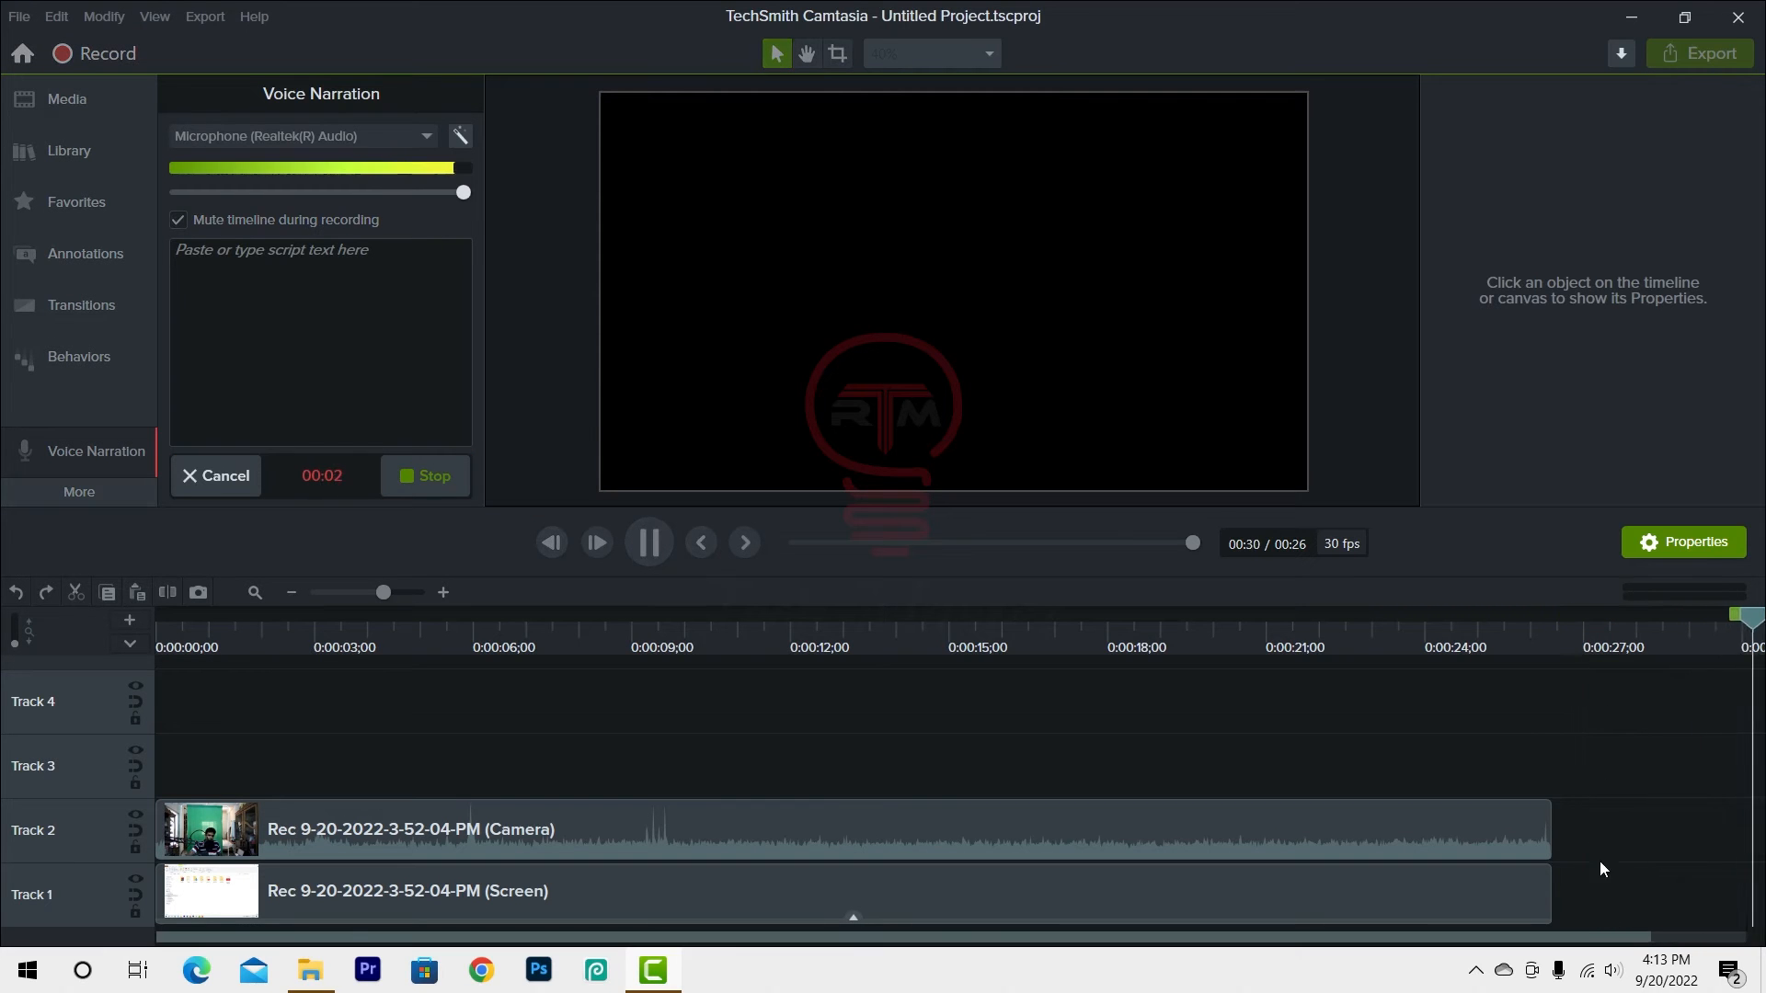
{"action": "left_click", "coordinate": [427, 475]}
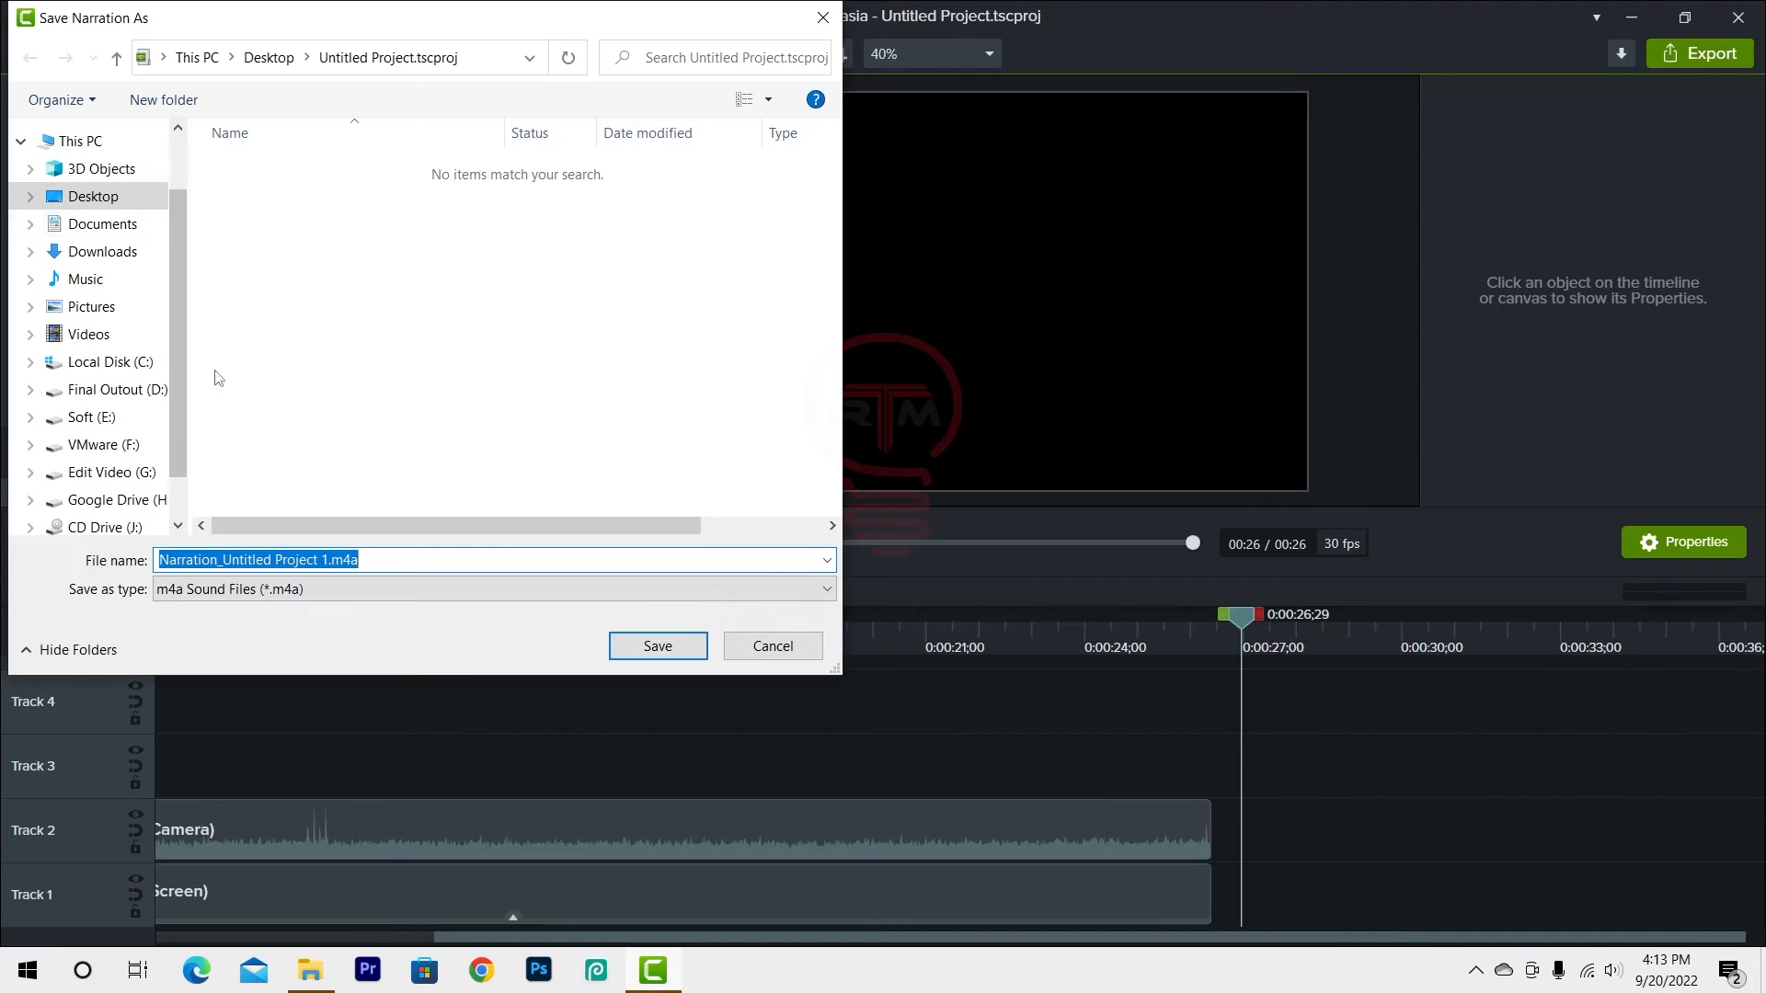
{"action": "left_click", "coordinate": [658, 647]}
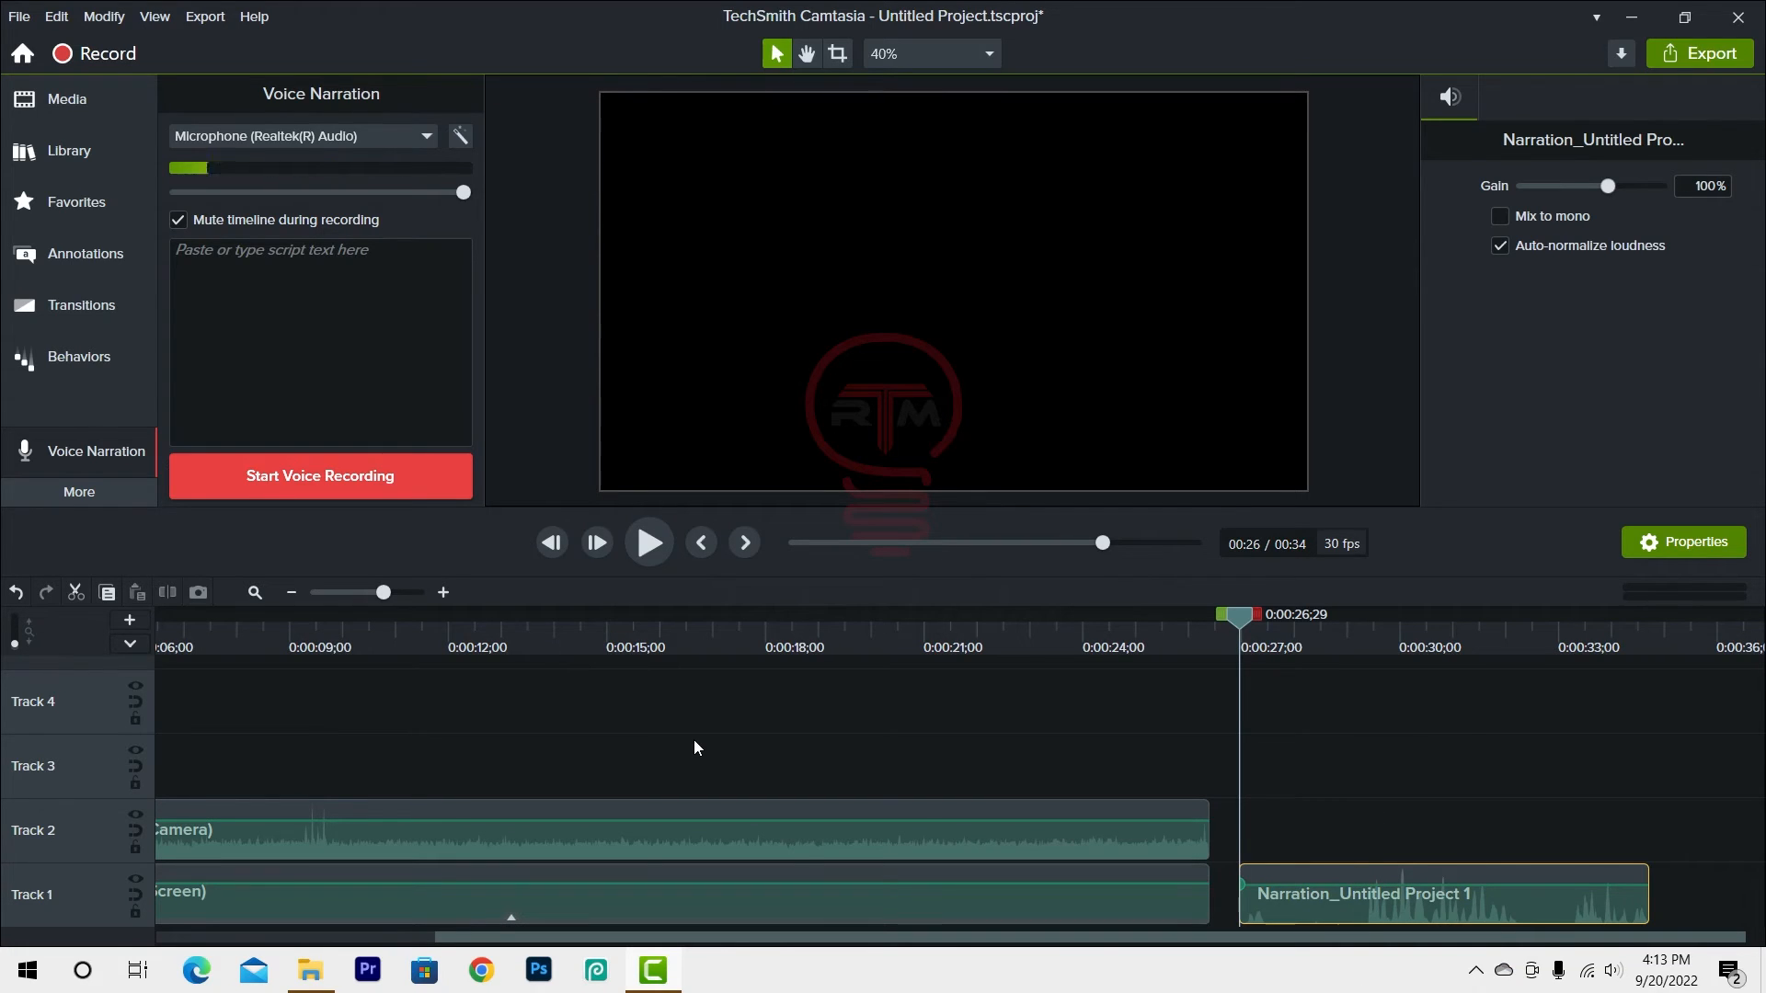
- Apply the Fade In audio effect to the start of the camera clip on Track 2
{"action": "left_click", "coordinate": [72, 493]}
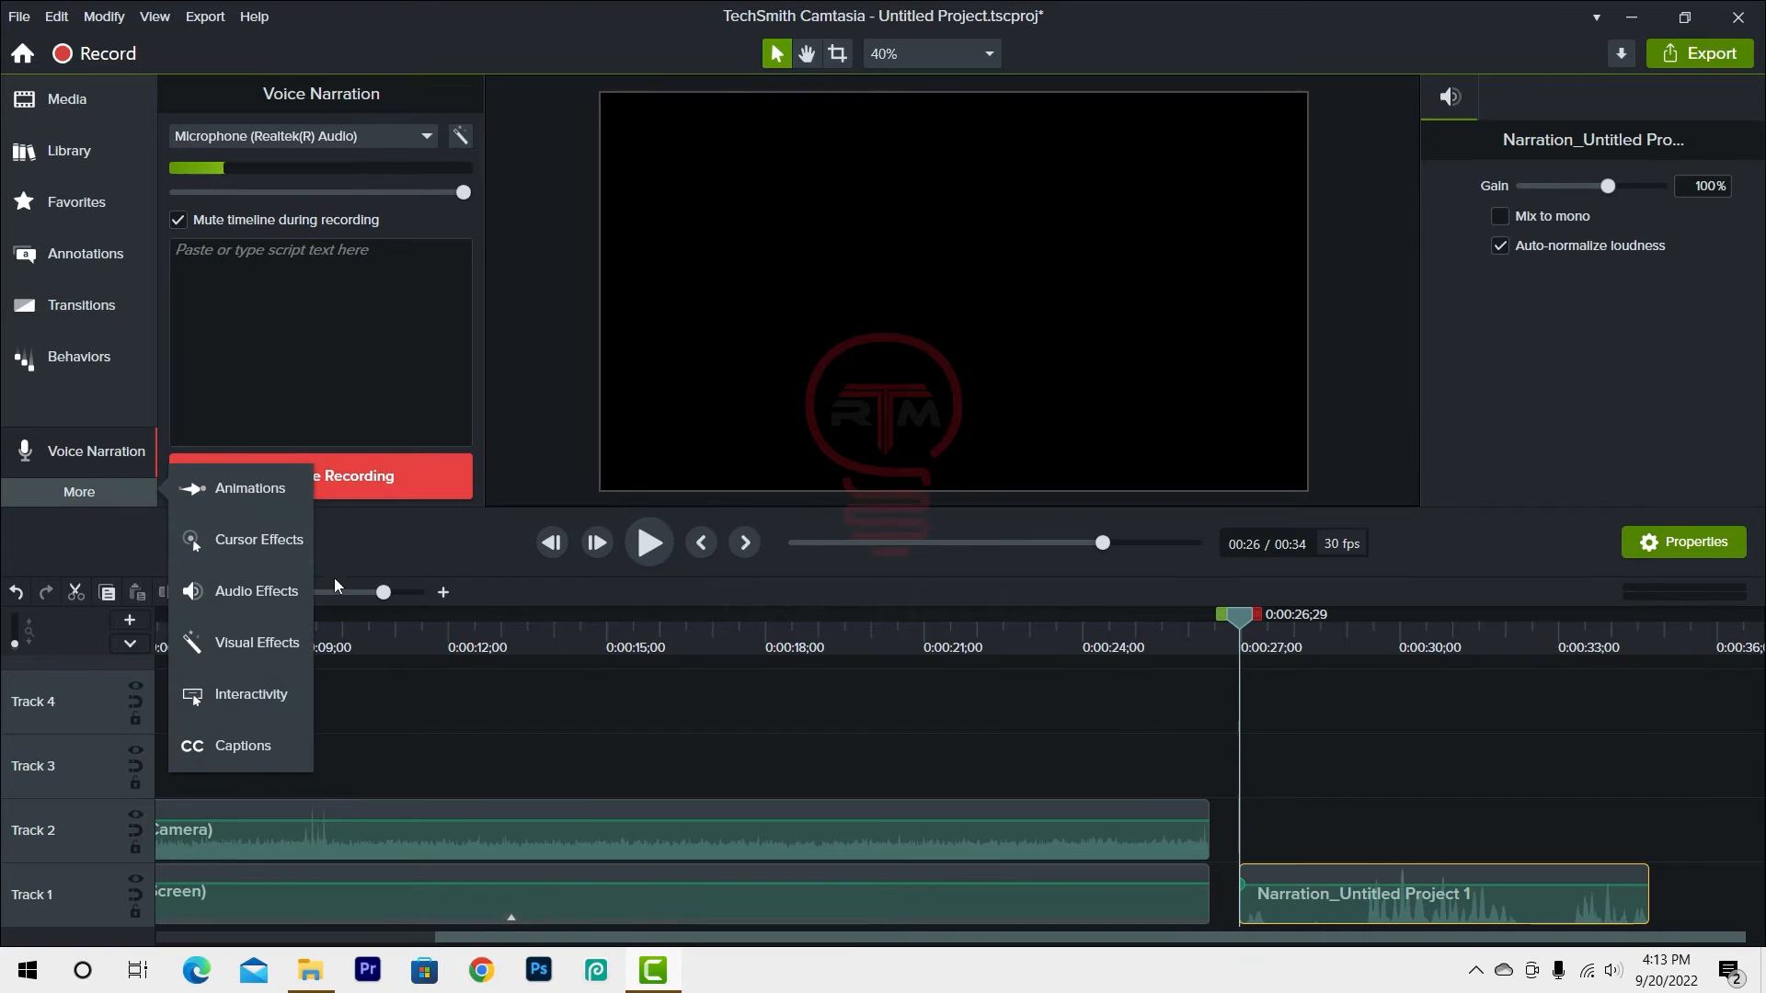
{"action": "left_click", "coordinate": [263, 598]}
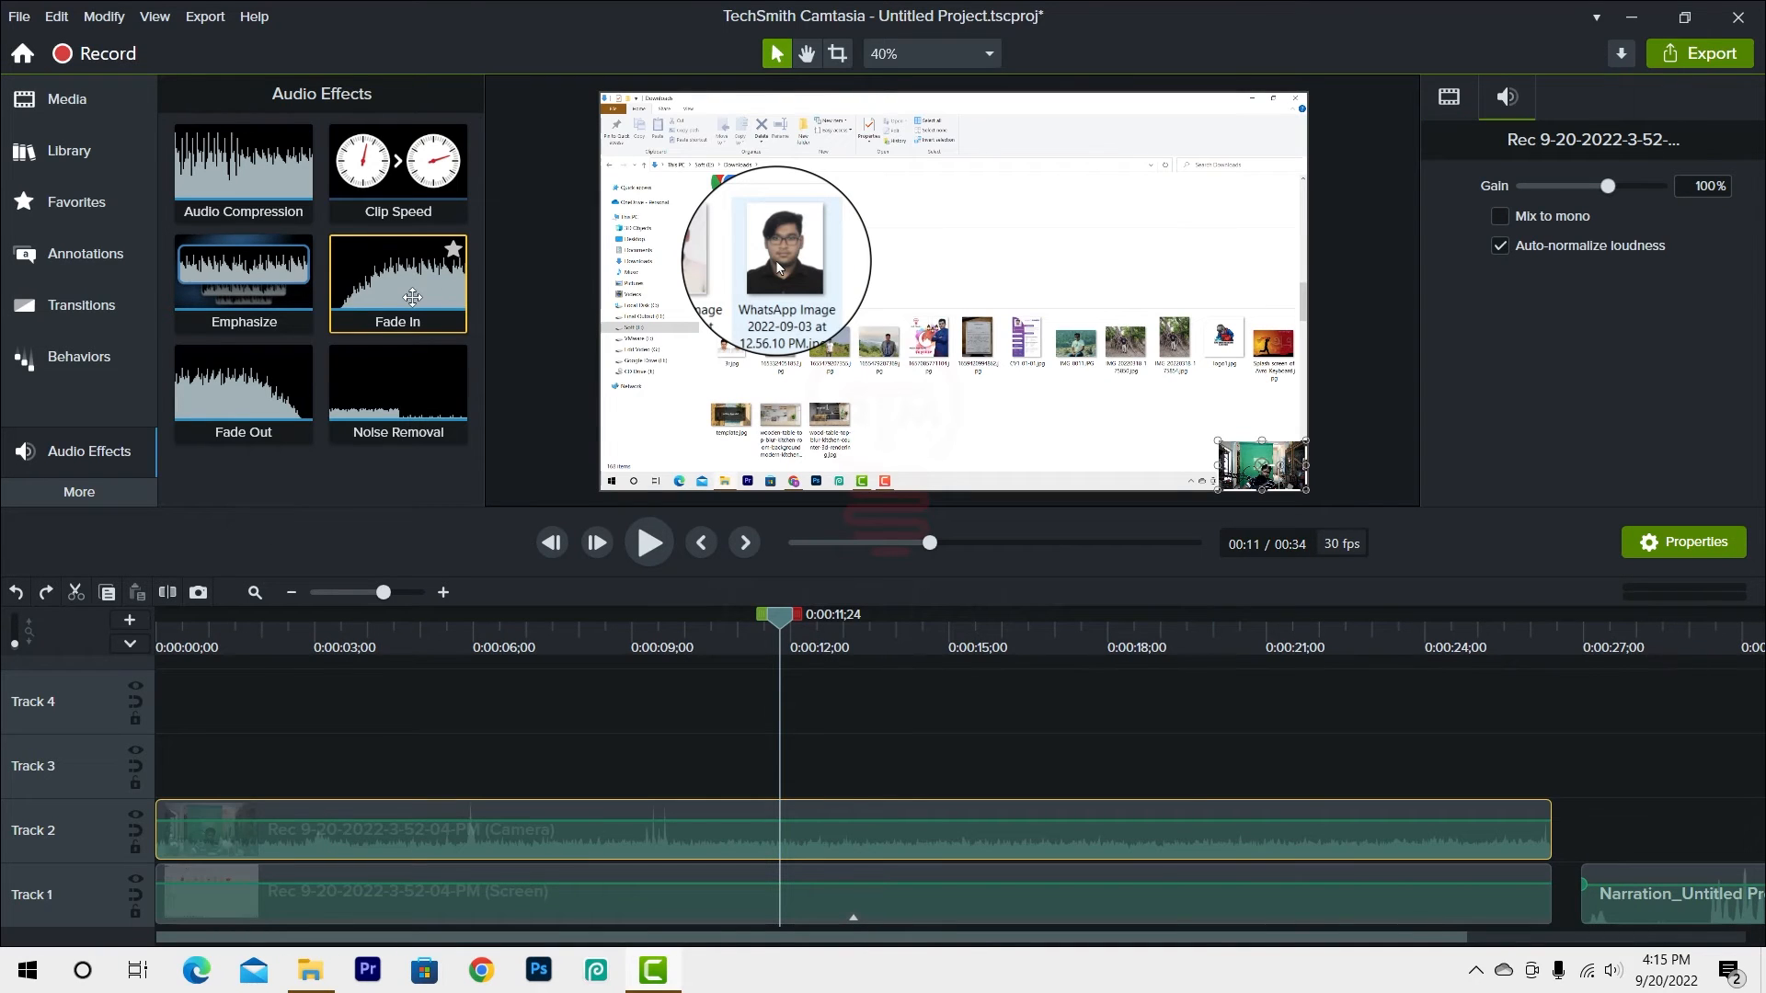
{"action": "left_click_drag", "start_coordinate": [417, 286], "coordinate": [179, 832]}
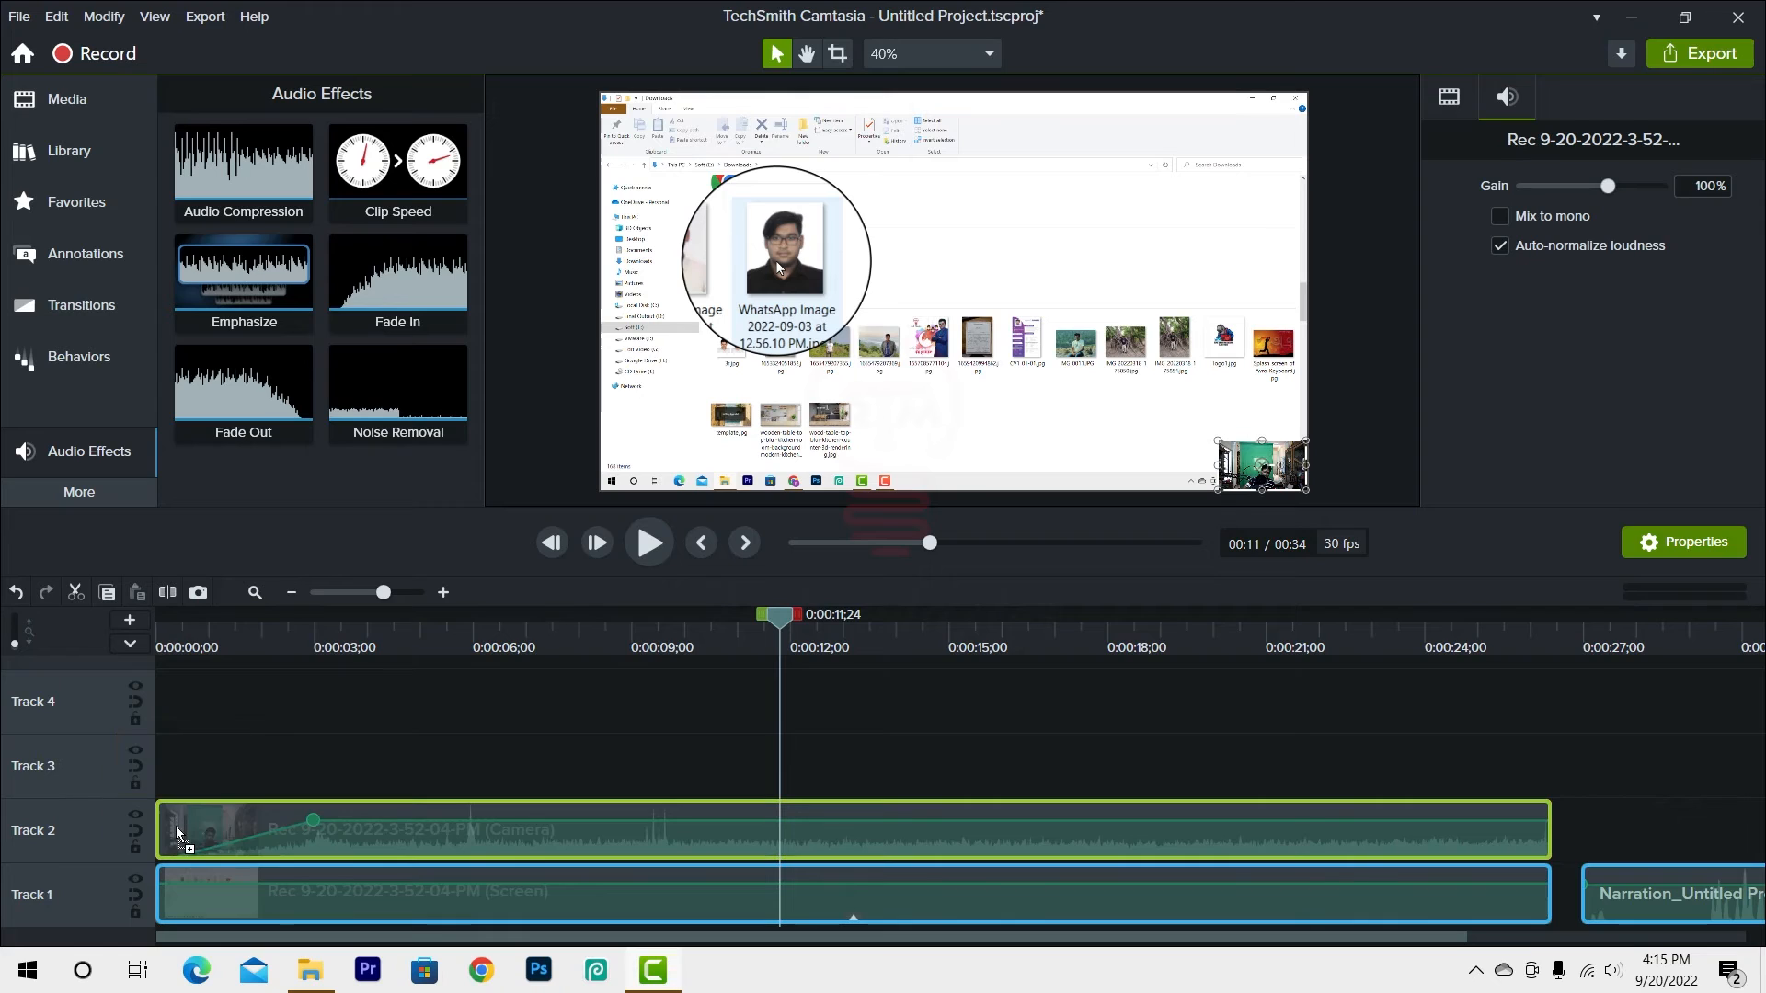
- Shorten the fade-in at the start of the Track 2 camera clip to about half a second
{"action": "left_click", "coordinate": [212, 846]}
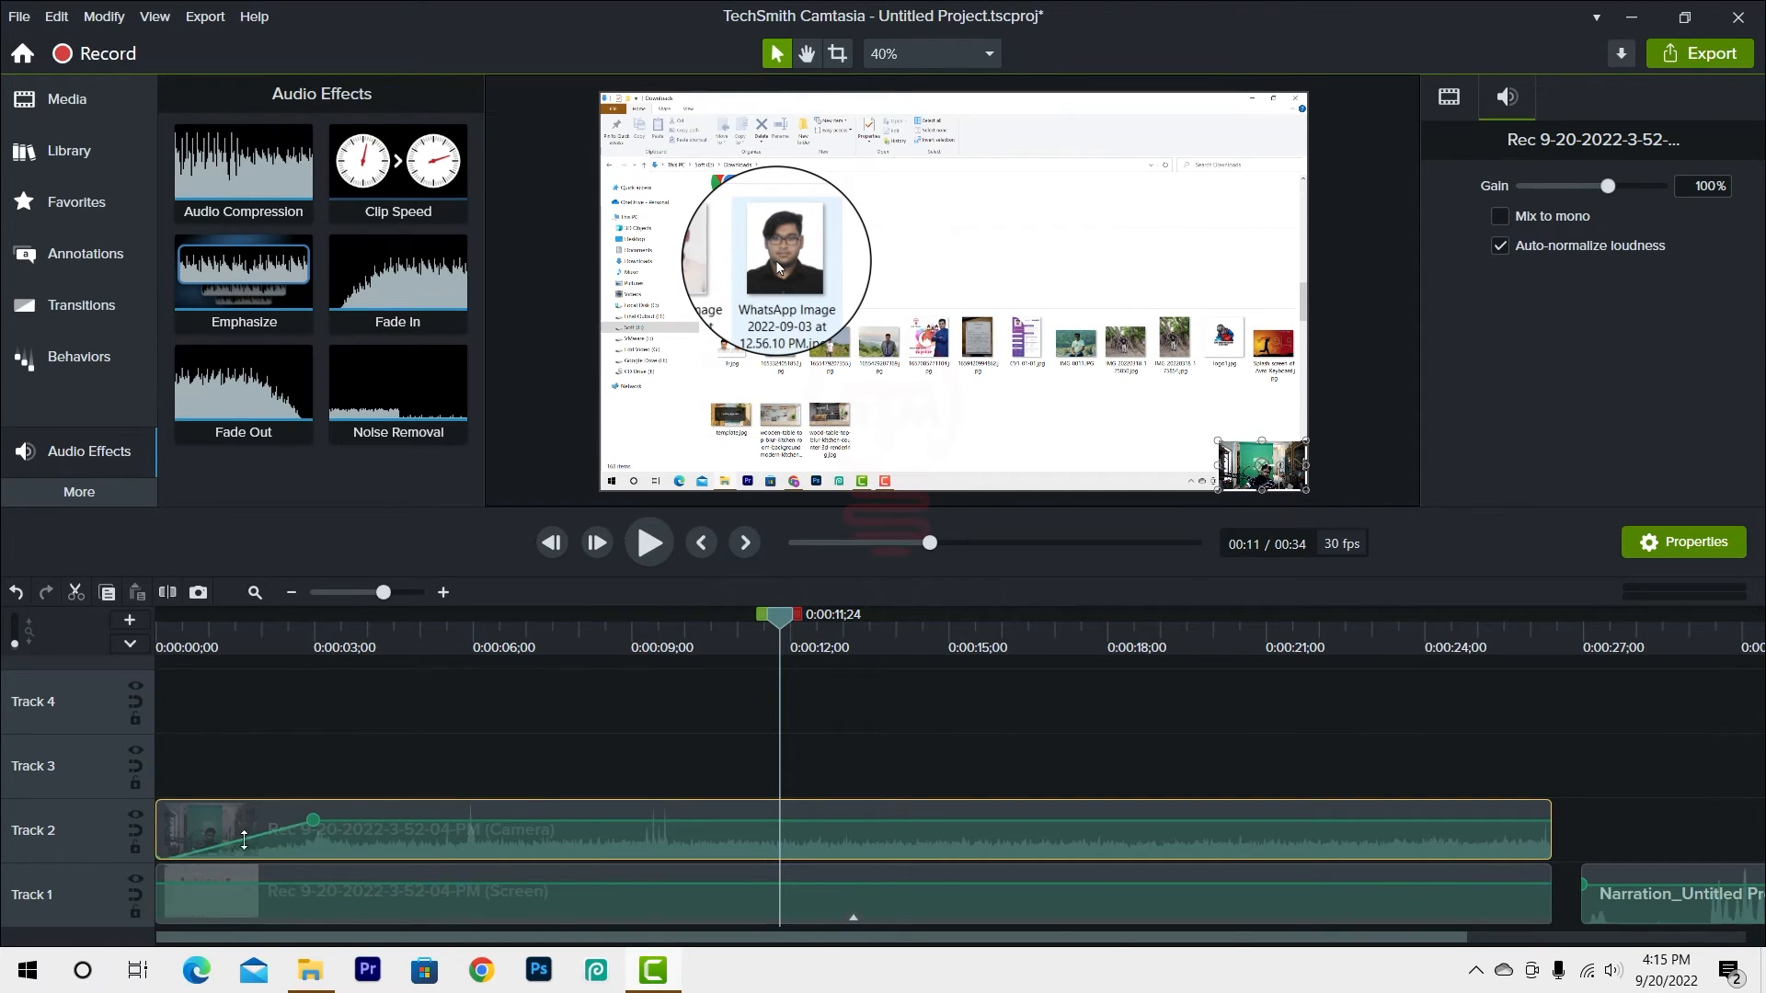
{"action": "left_click_drag", "start_coordinate": [318, 826], "coordinate": [211, 832]}
{"action": "left_click_drag", "start_coordinate": [581, 832], "coordinate": [190, 829]}
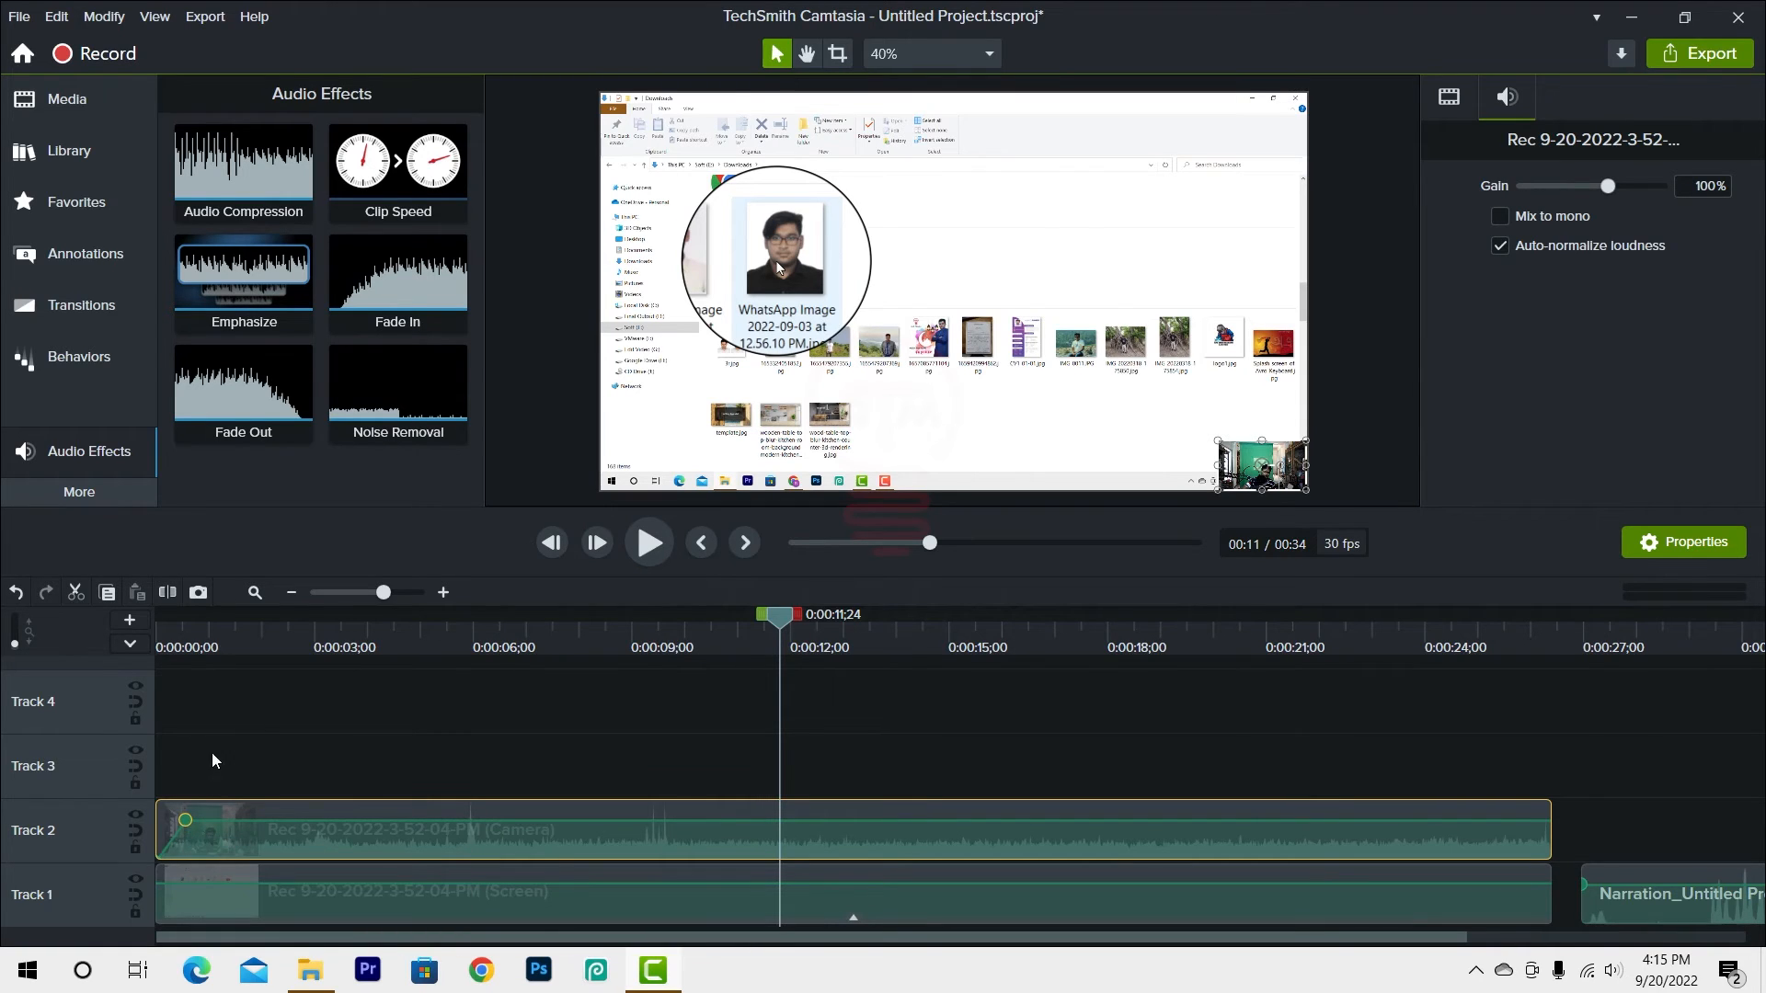
- Apply the Fade Out audio effect to the end of the Track 2 camera clip and shorten it to about half a second
{"action": "left_click", "coordinate": [194, 635]}
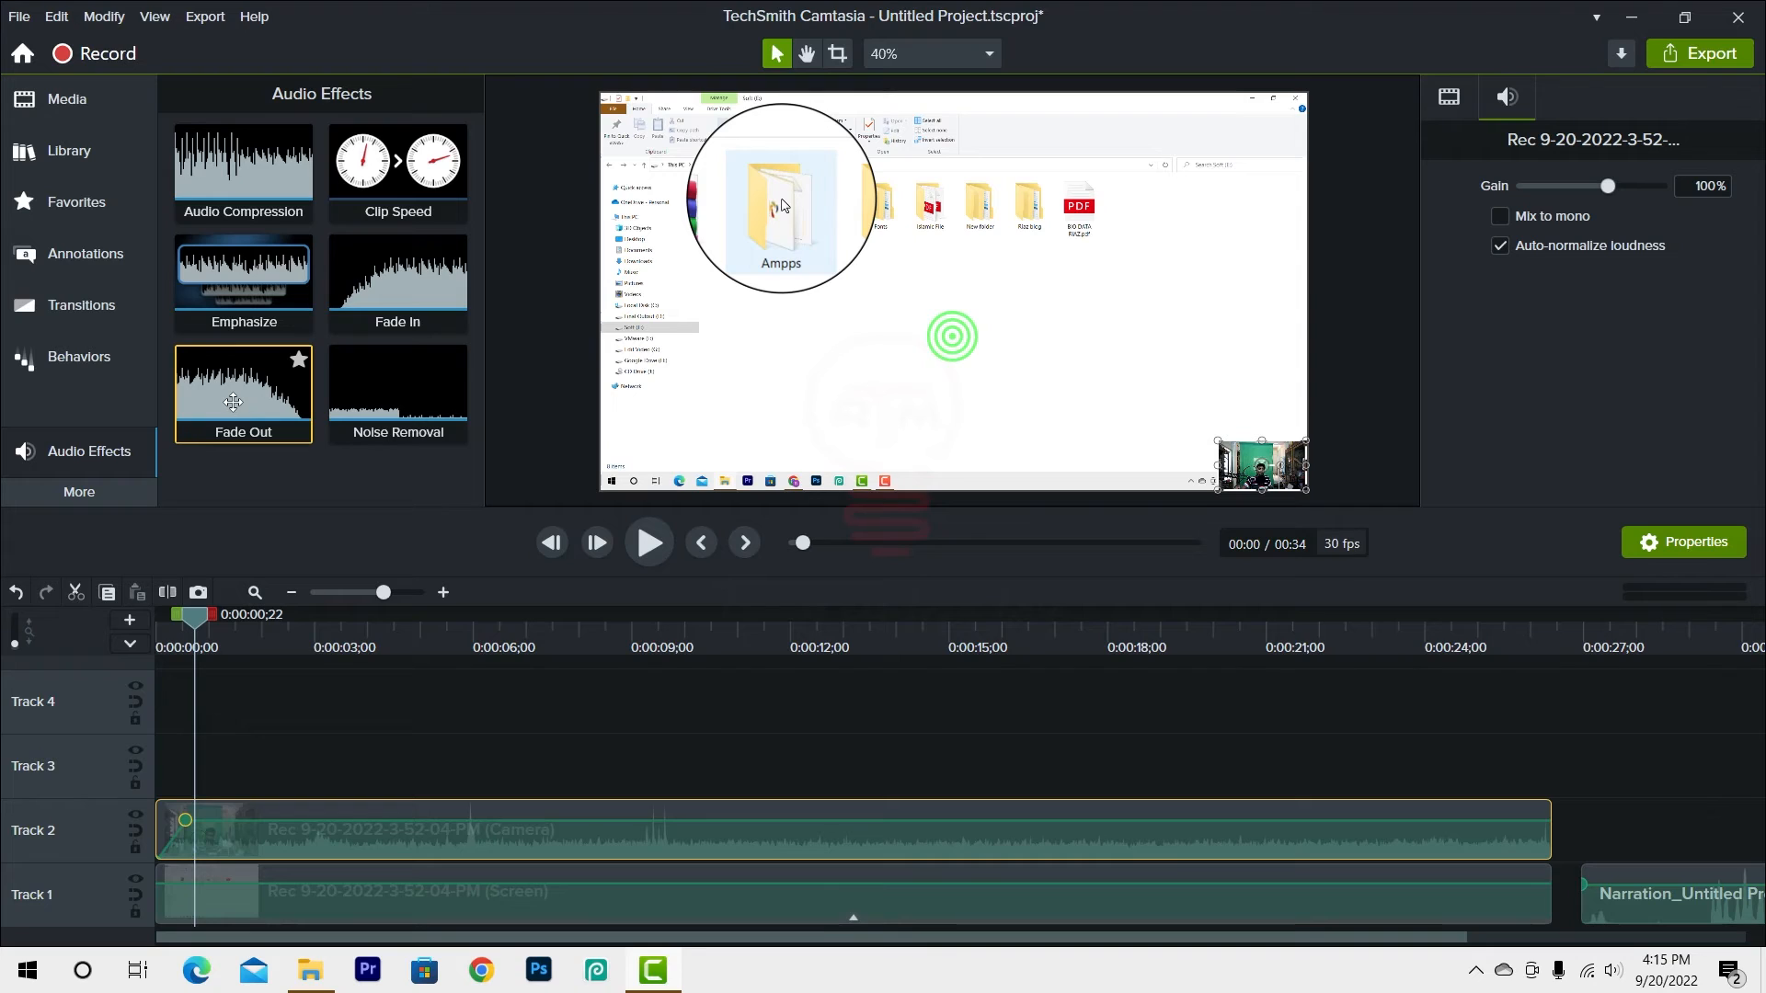
{"action": "left_click_drag", "start_coordinate": [240, 402], "coordinate": [1520, 834]}
{"action": "left_click_drag", "start_coordinate": [1391, 822], "coordinate": [1529, 833]}
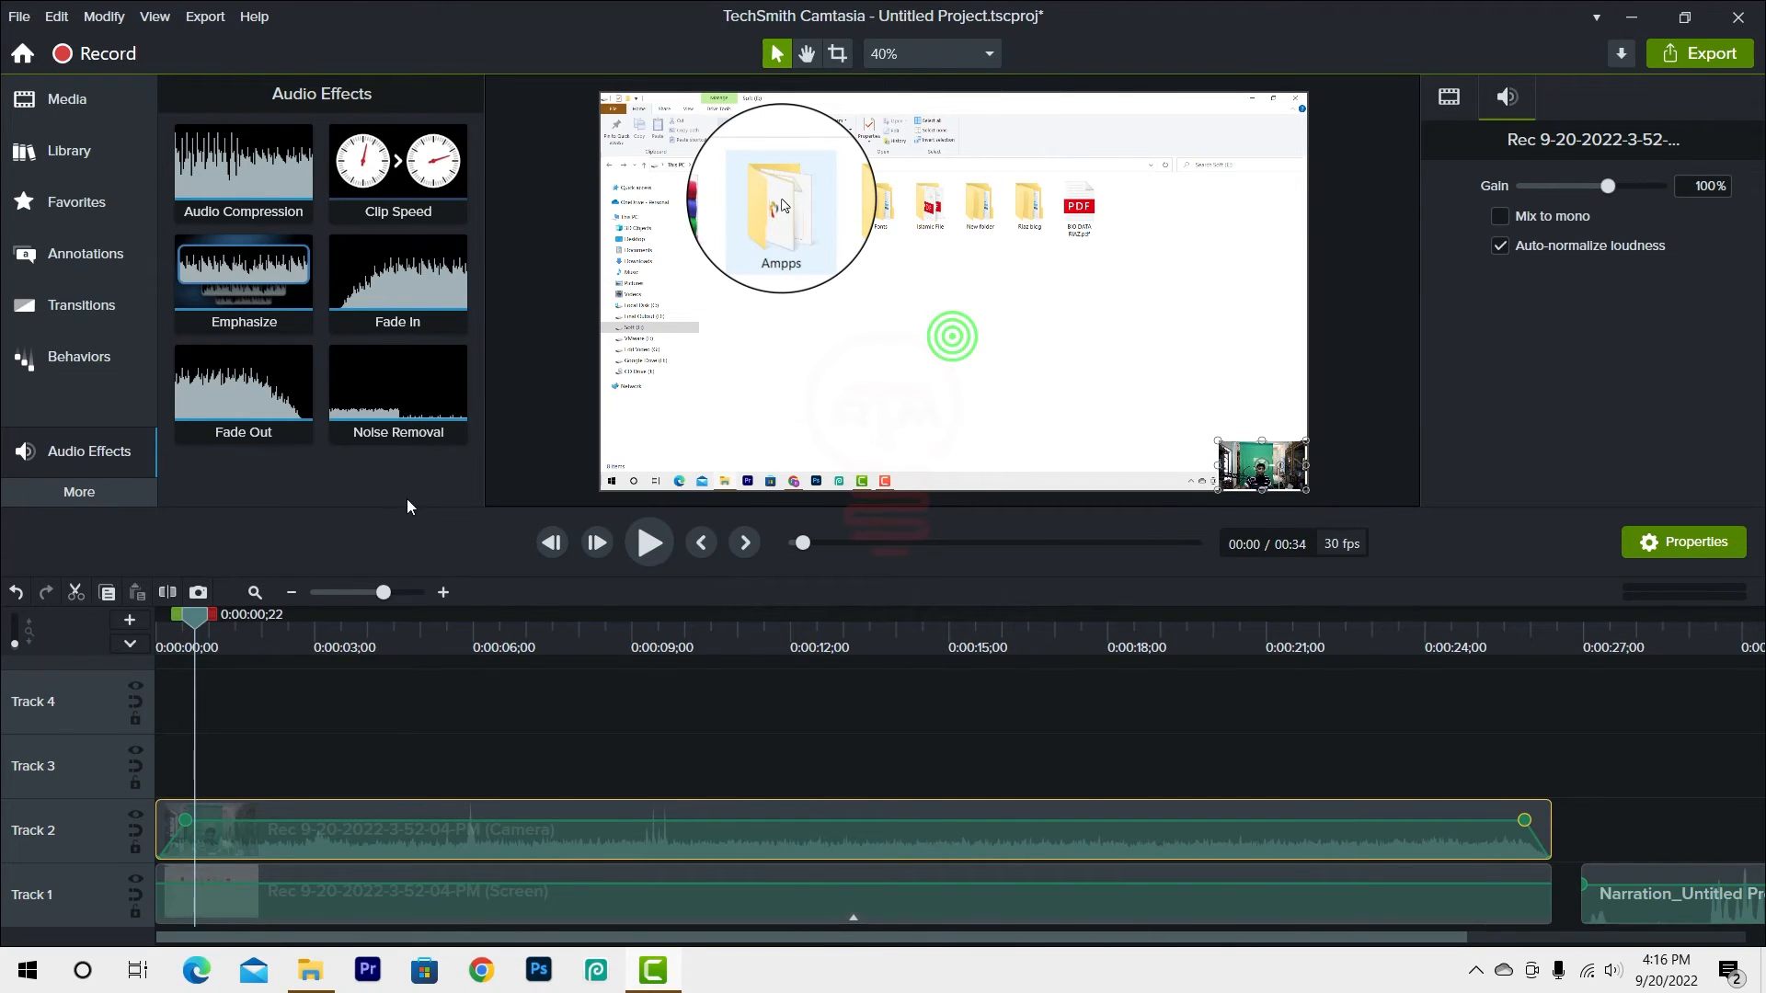
- Apply the Noise Removal audio effect to the camera clip with sensitivity 3 and amount 31
{"action": "left_click_drag", "start_coordinate": [397, 386], "coordinate": [810, 809]}
{"action": "left_click", "coordinate": [824, 825]}
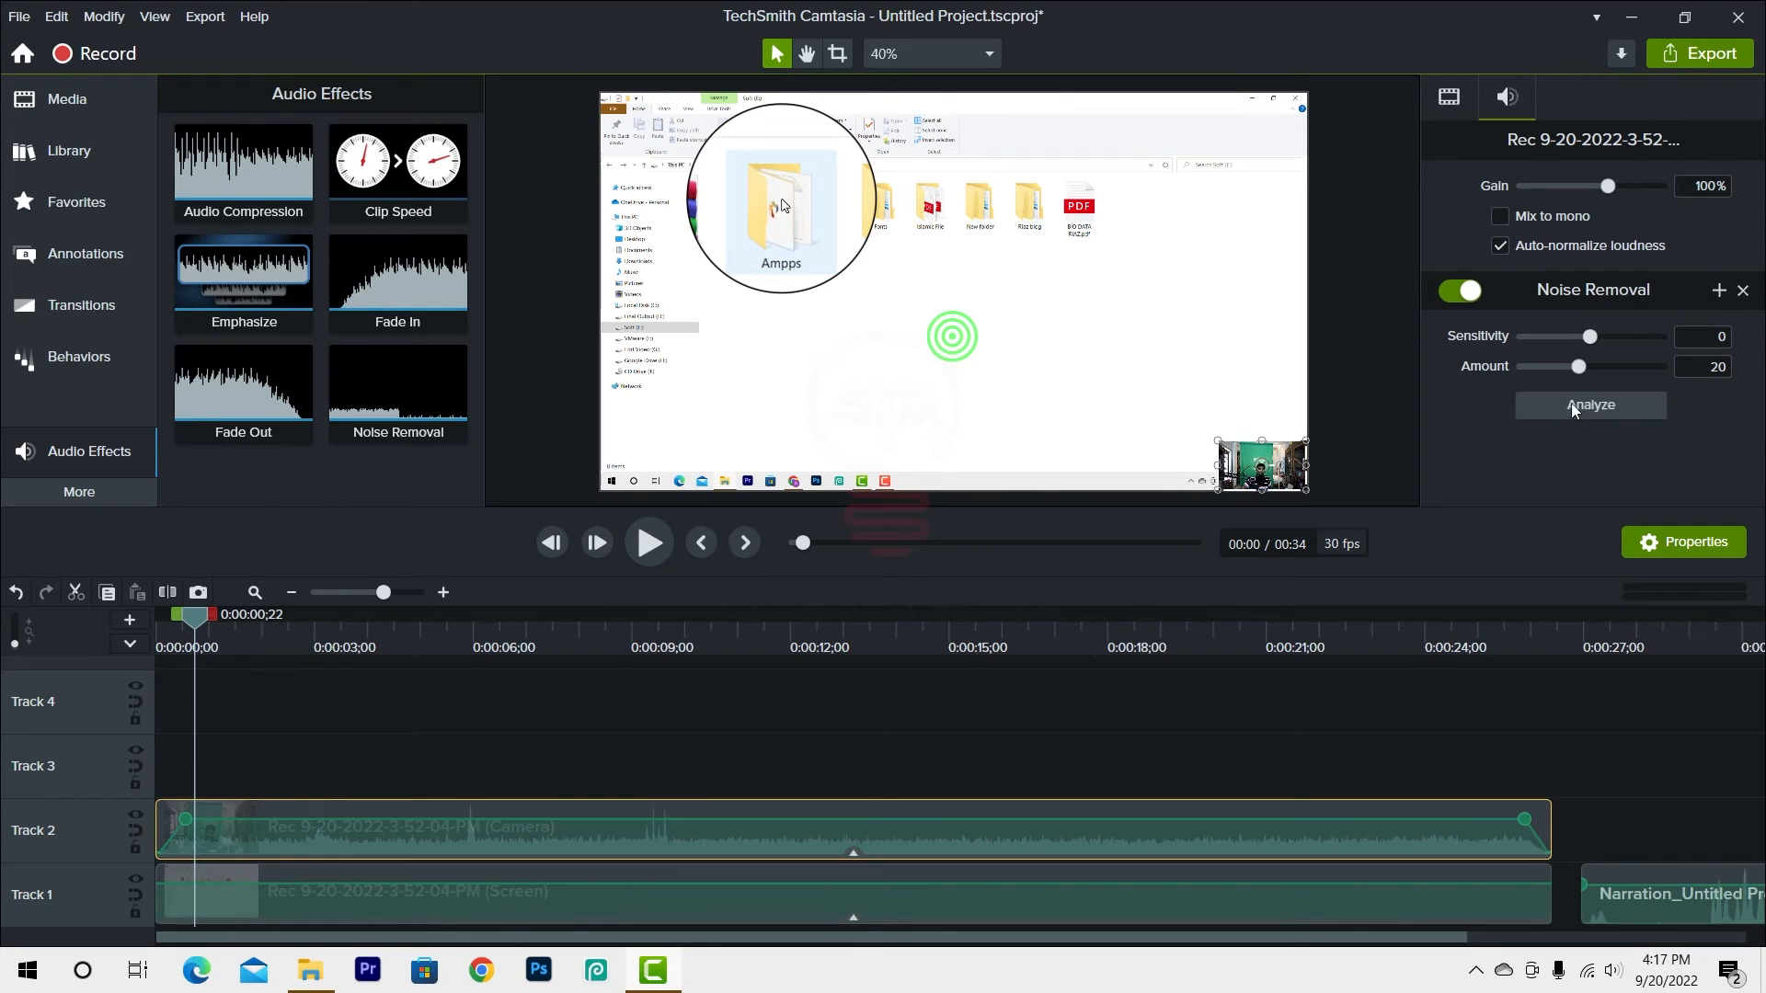
{"action": "left_click_drag", "start_coordinate": [1589, 337], "coordinate": [1609, 377]}
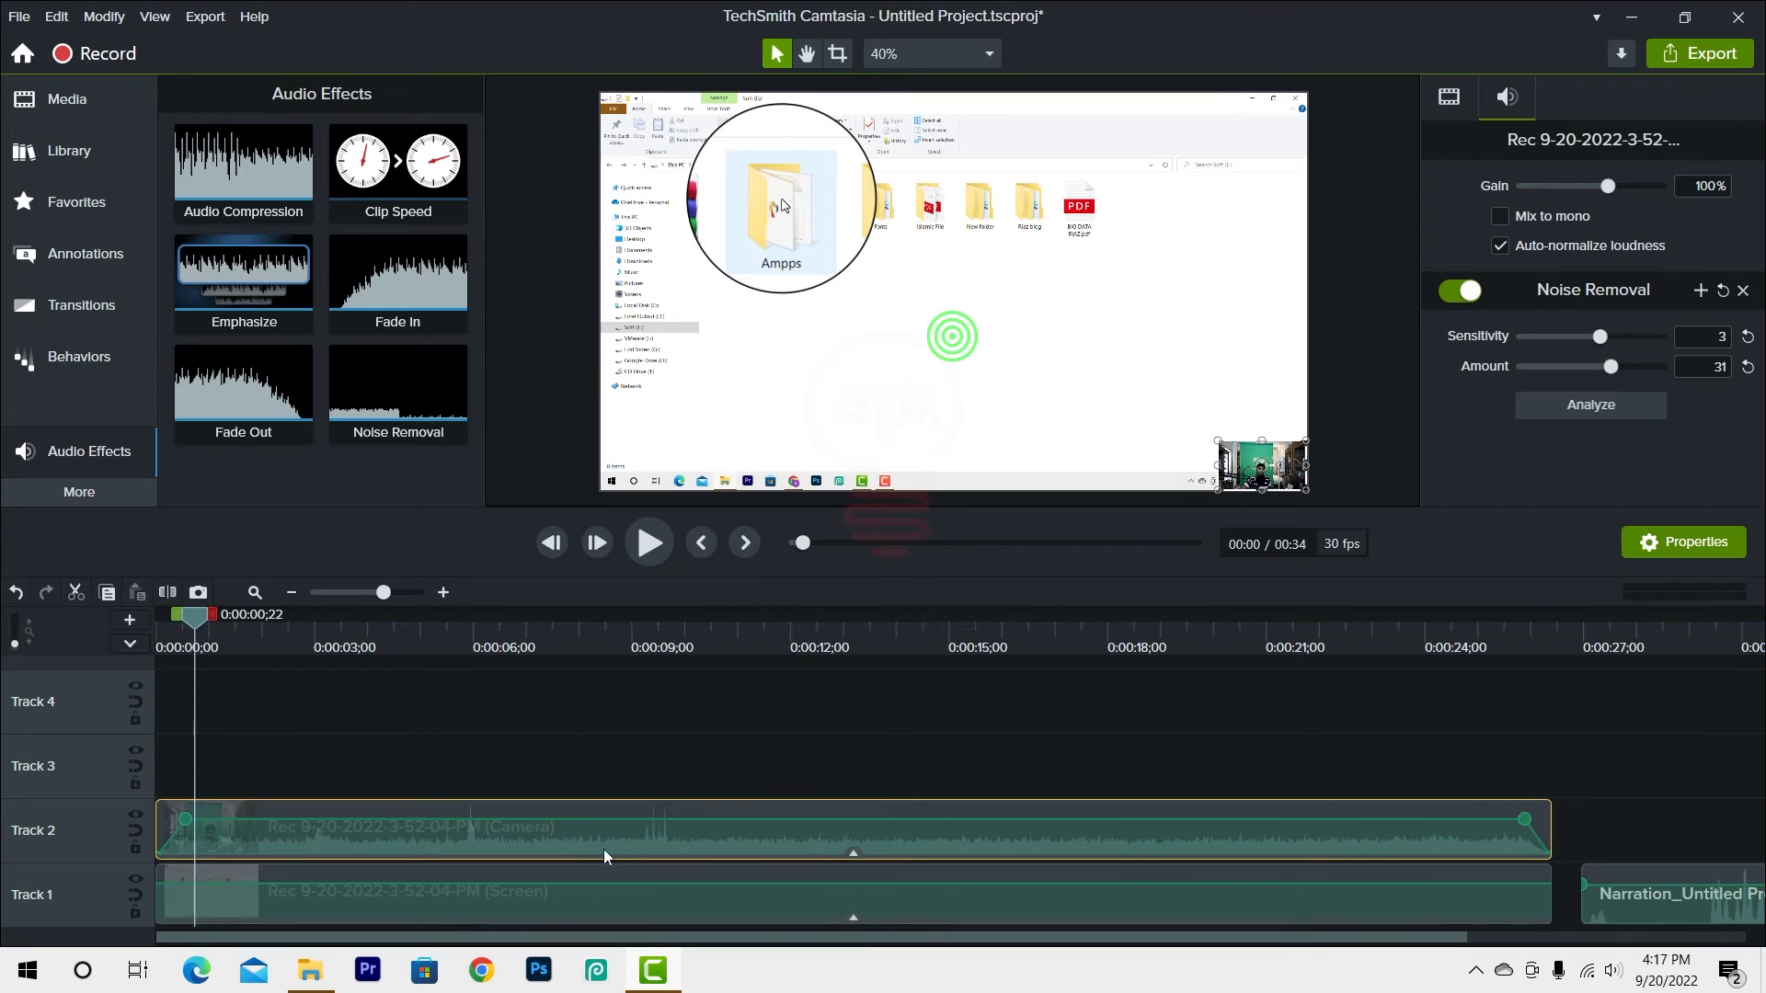
{"action": "left_click_drag", "start_coordinate": [200, 620], "coordinate": [554, 669]}
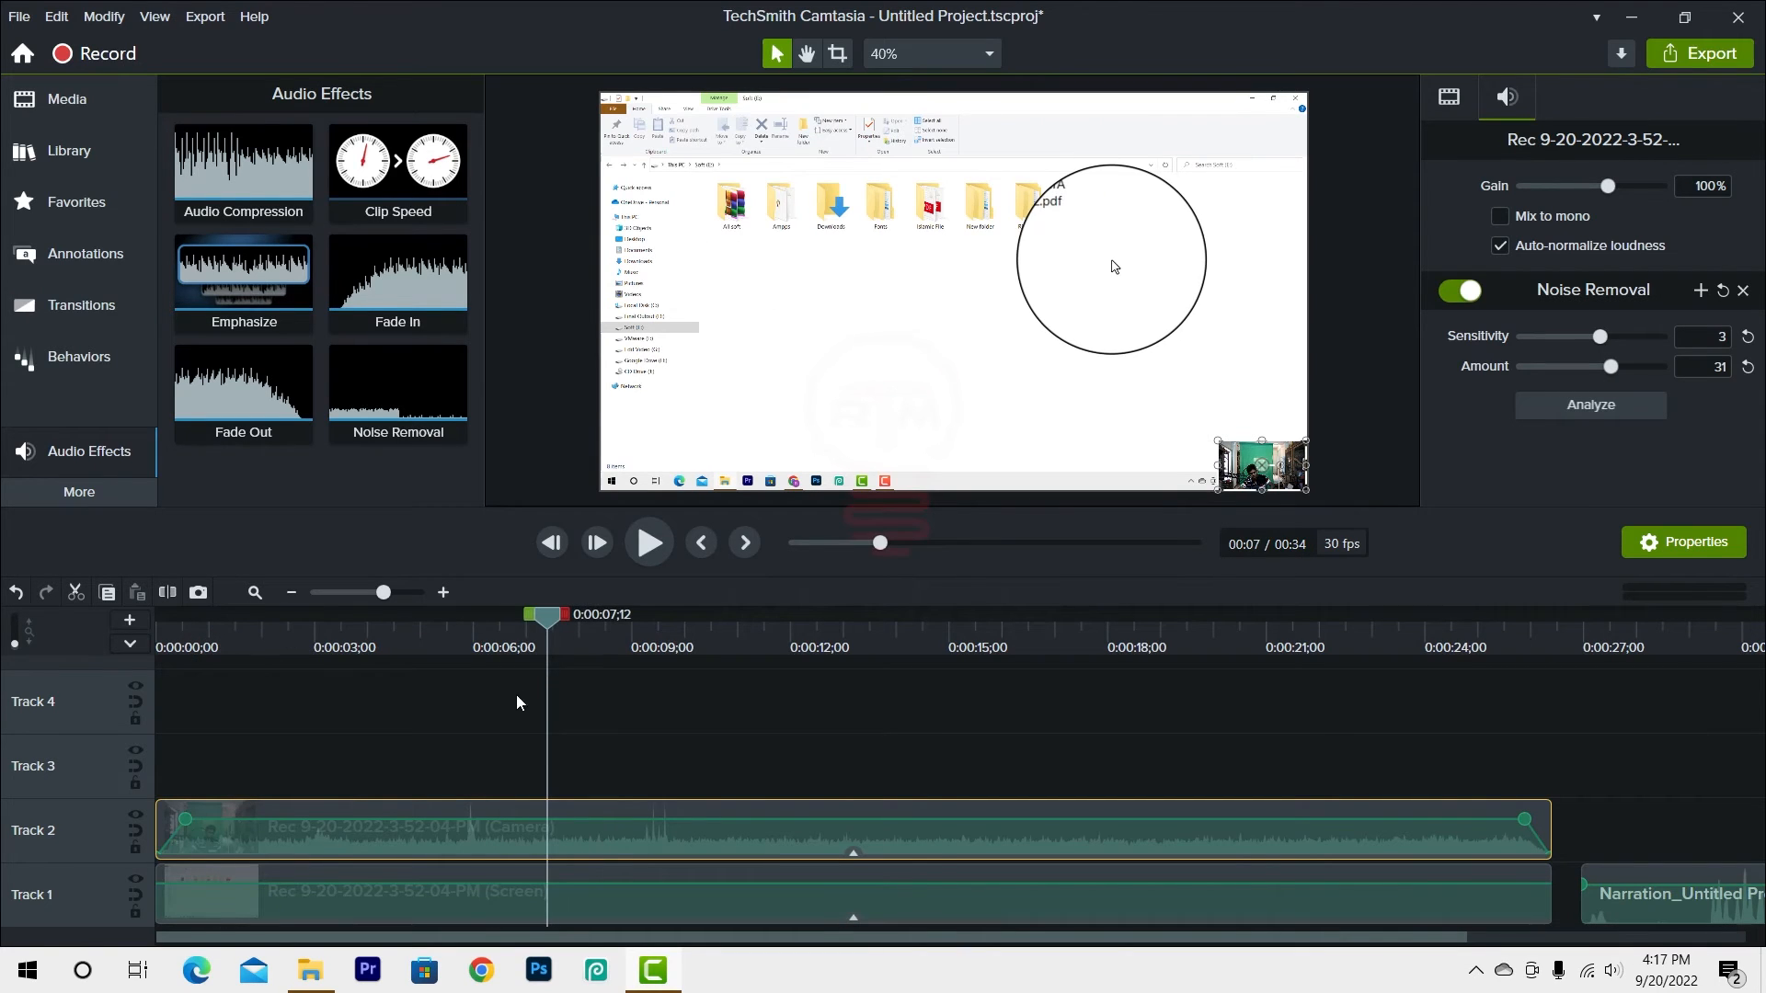
- Apply the Color Tint visual effect to the screen recording on Track 1 and preview it up to about 0:00:19;19
{"action": "left_click", "coordinate": [79, 496]}
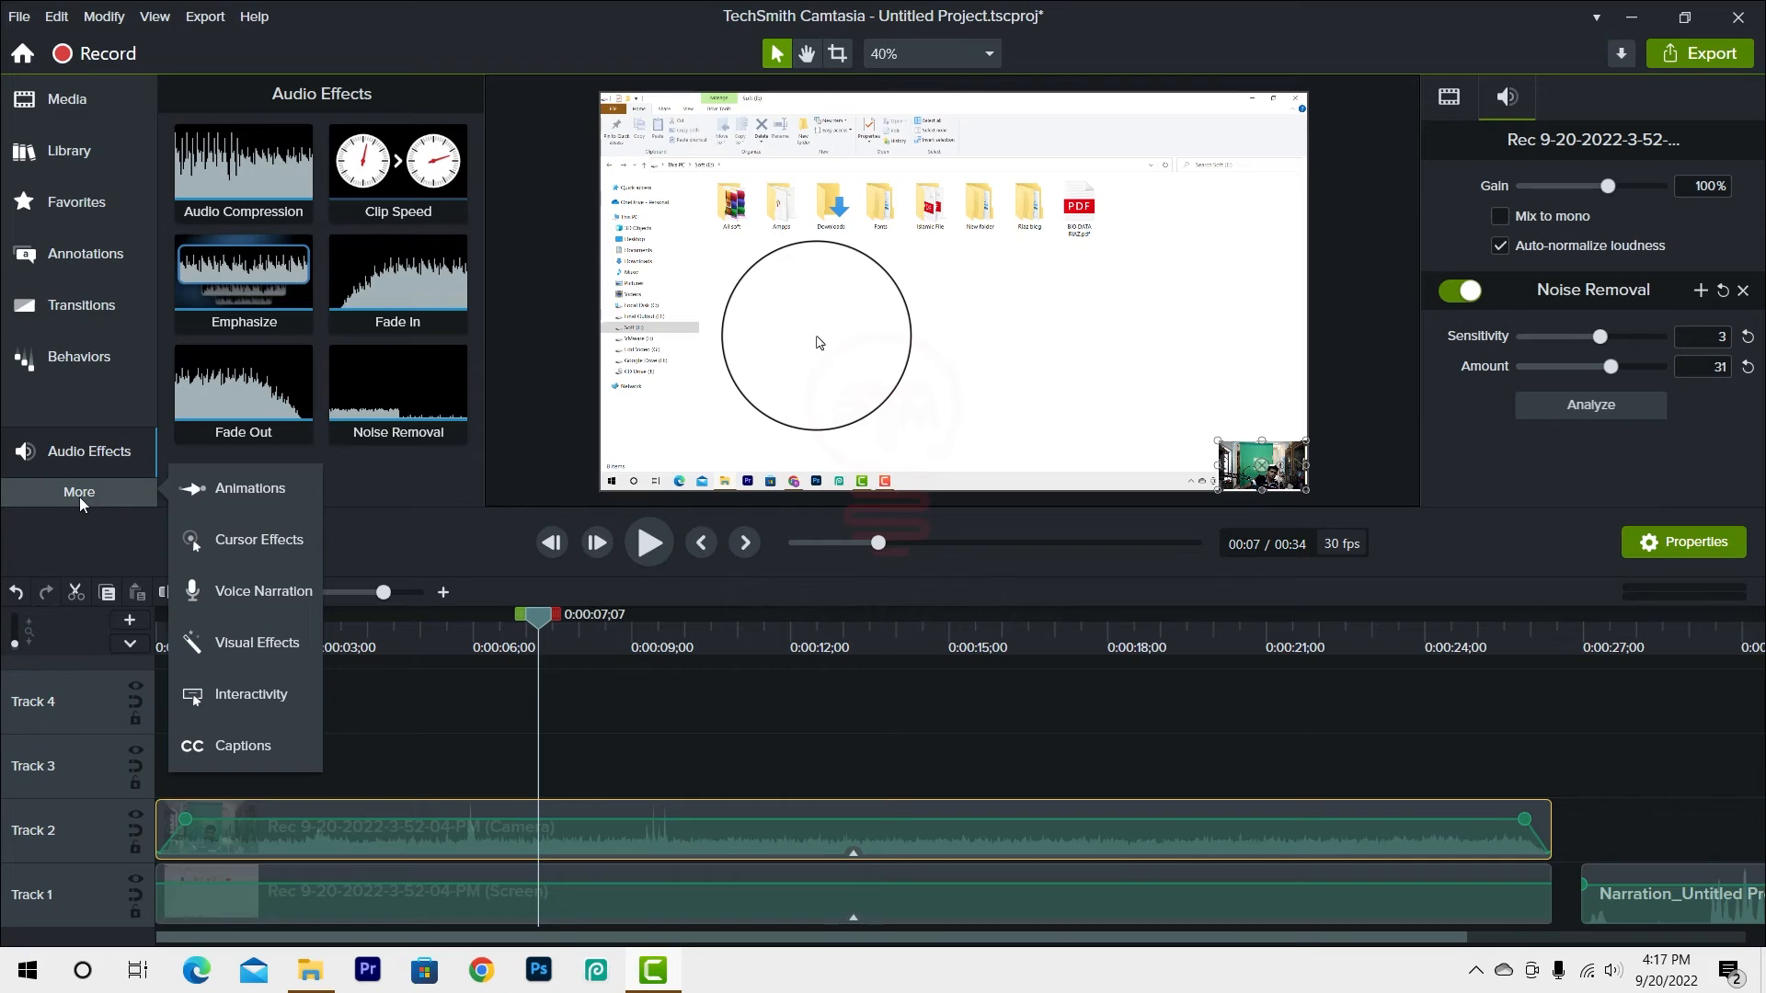
{"action": "left_click", "coordinate": [252, 659]}
{"action": "scroll", "coordinate": [225, 383], "scroll_direction": "down", "scroll_amount": 3}
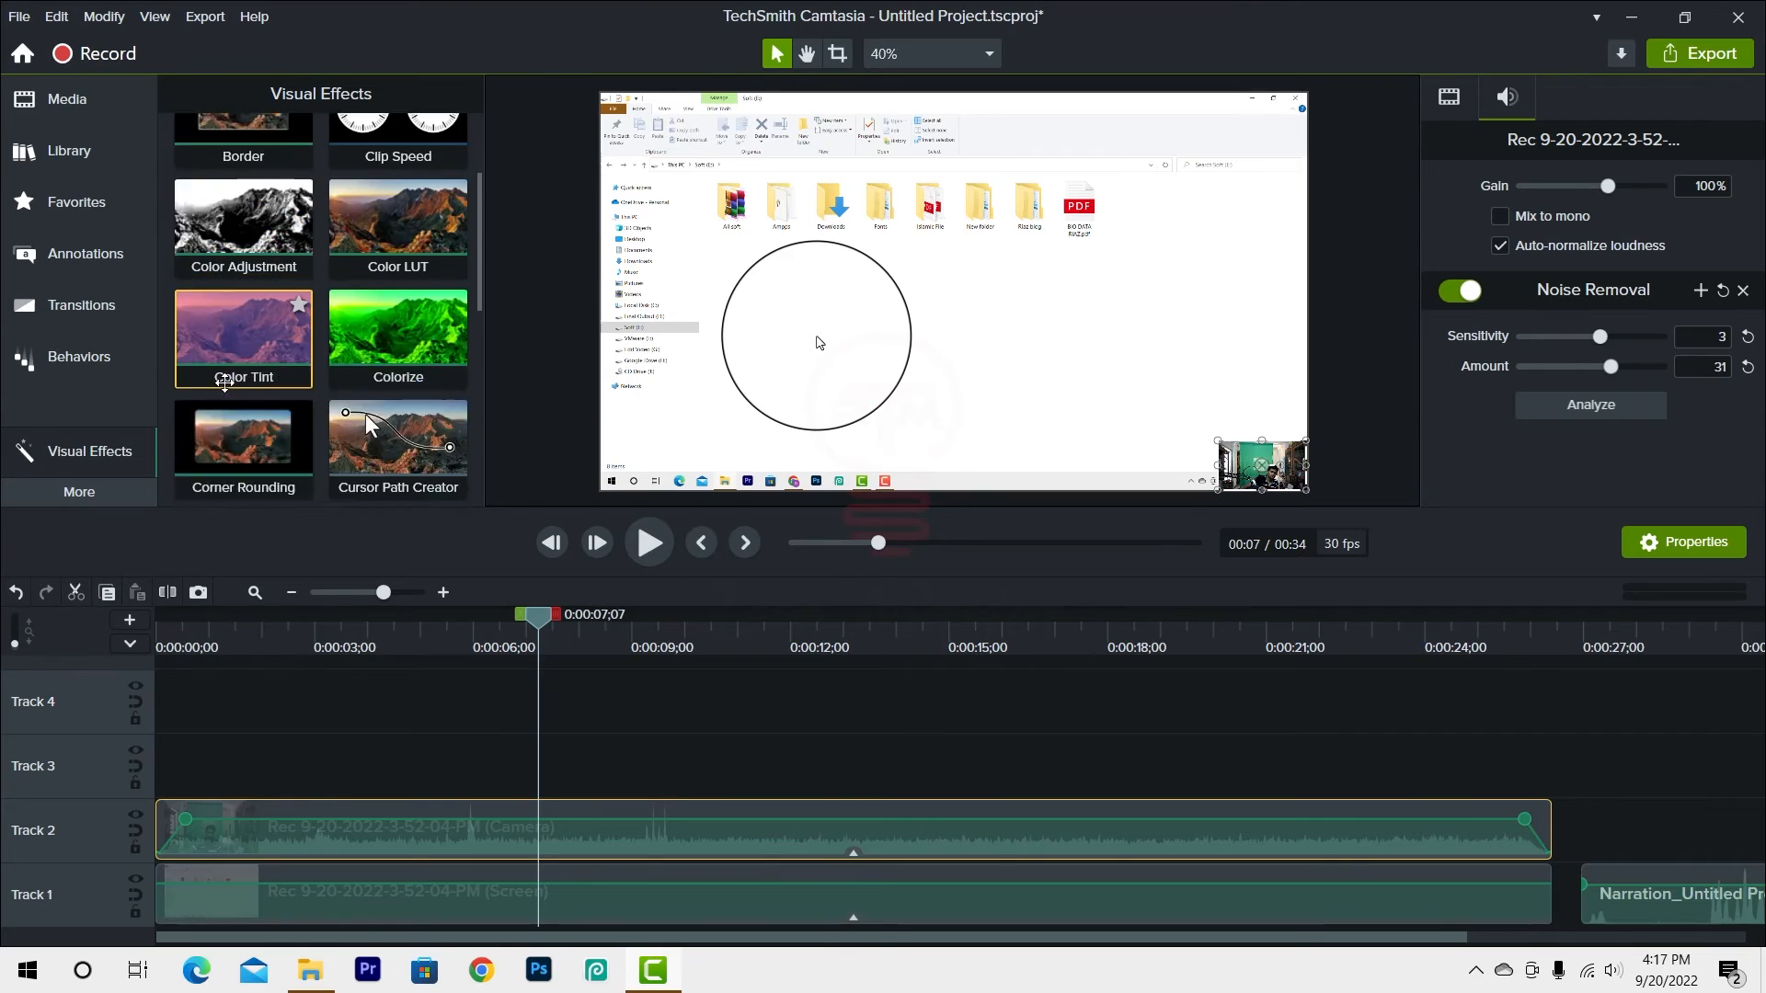
{"action": "scroll", "coordinate": [225, 382], "scroll_direction": "down", "scroll_amount": 5}
{"action": "scroll", "coordinate": [225, 387], "scroll_direction": "up", "scroll_amount": 8}
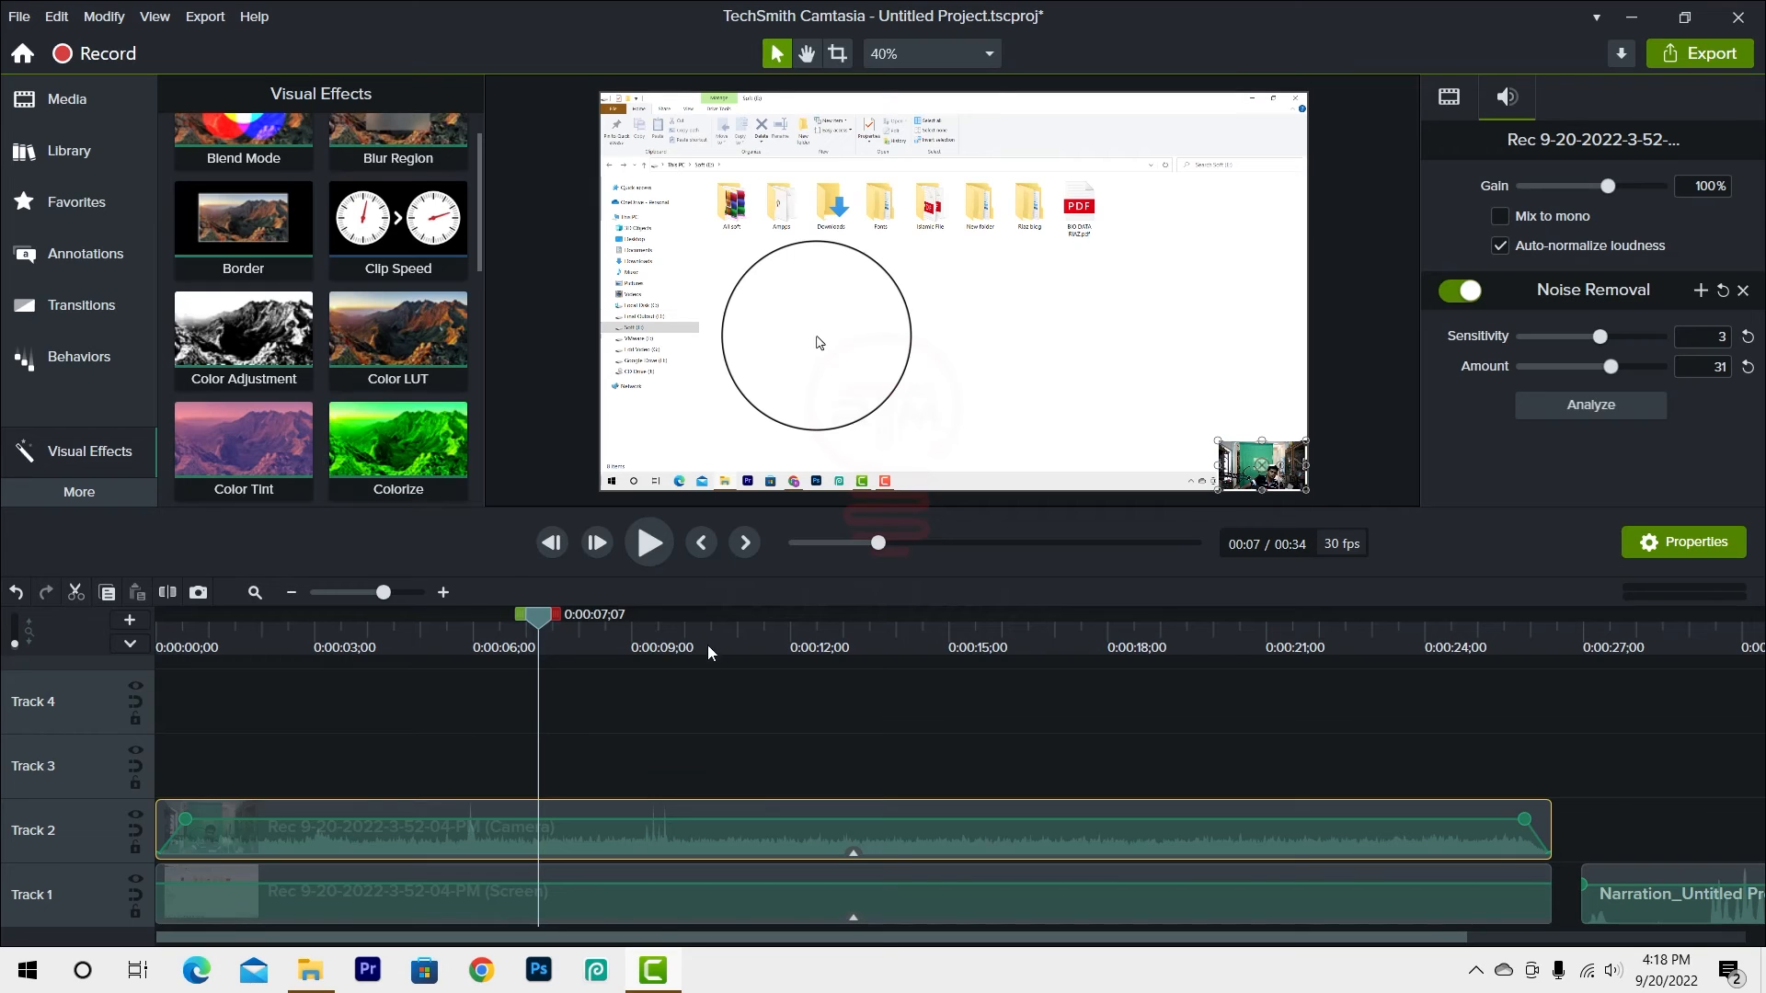
{"action": "left_click_drag", "start_coordinate": [261, 448], "coordinate": [1036, 880]}
{"action": "left_click", "coordinate": [759, 644]}
{"action": "left_click_drag", "start_coordinate": [770, 676], "coordinate": [1201, 760]}
- Add the Colorize effect to the screen recording at minimum intensity, and set Color Tint to intensity 8 and desaturate 32
{"action": "left_click_drag", "start_coordinate": [418, 441], "coordinate": [917, 890]}
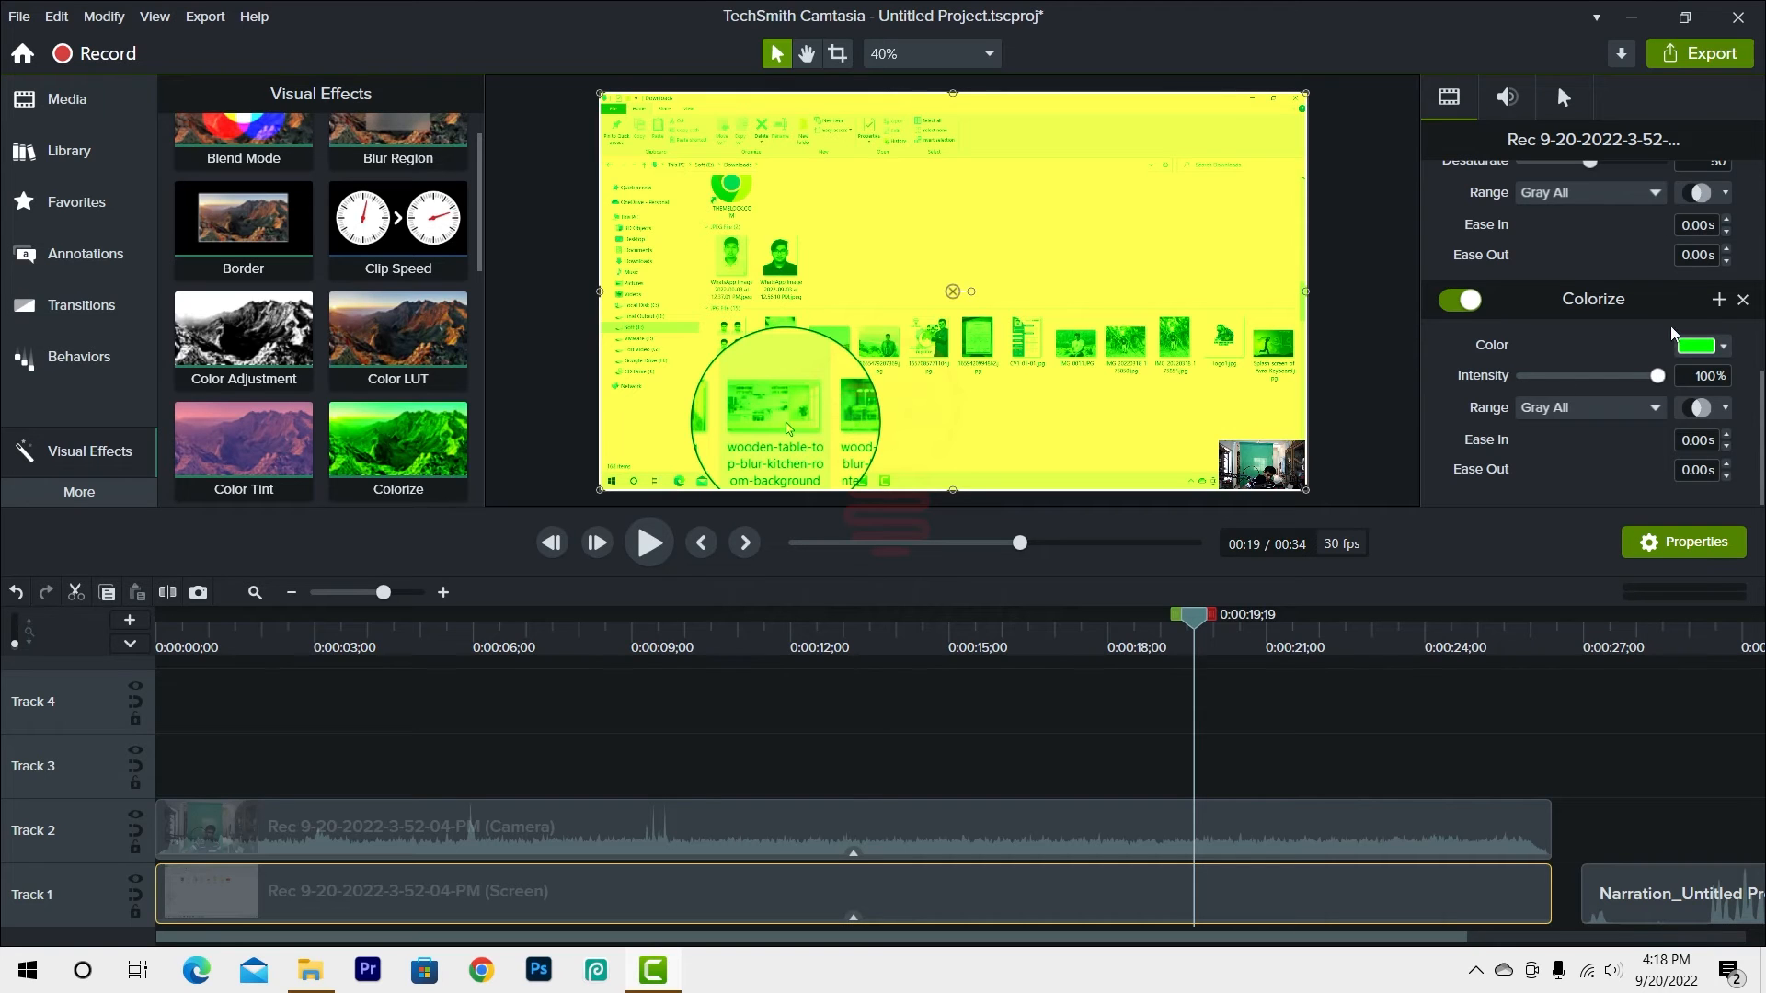
{"action": "left_click_drag", "start_coordinate": [1656, 375], "coordinate": [1519, 384]}
{"action": "scroll", "coordinate": [1430, 334], "scroll_direction": "up", "scroll_amount": 2}
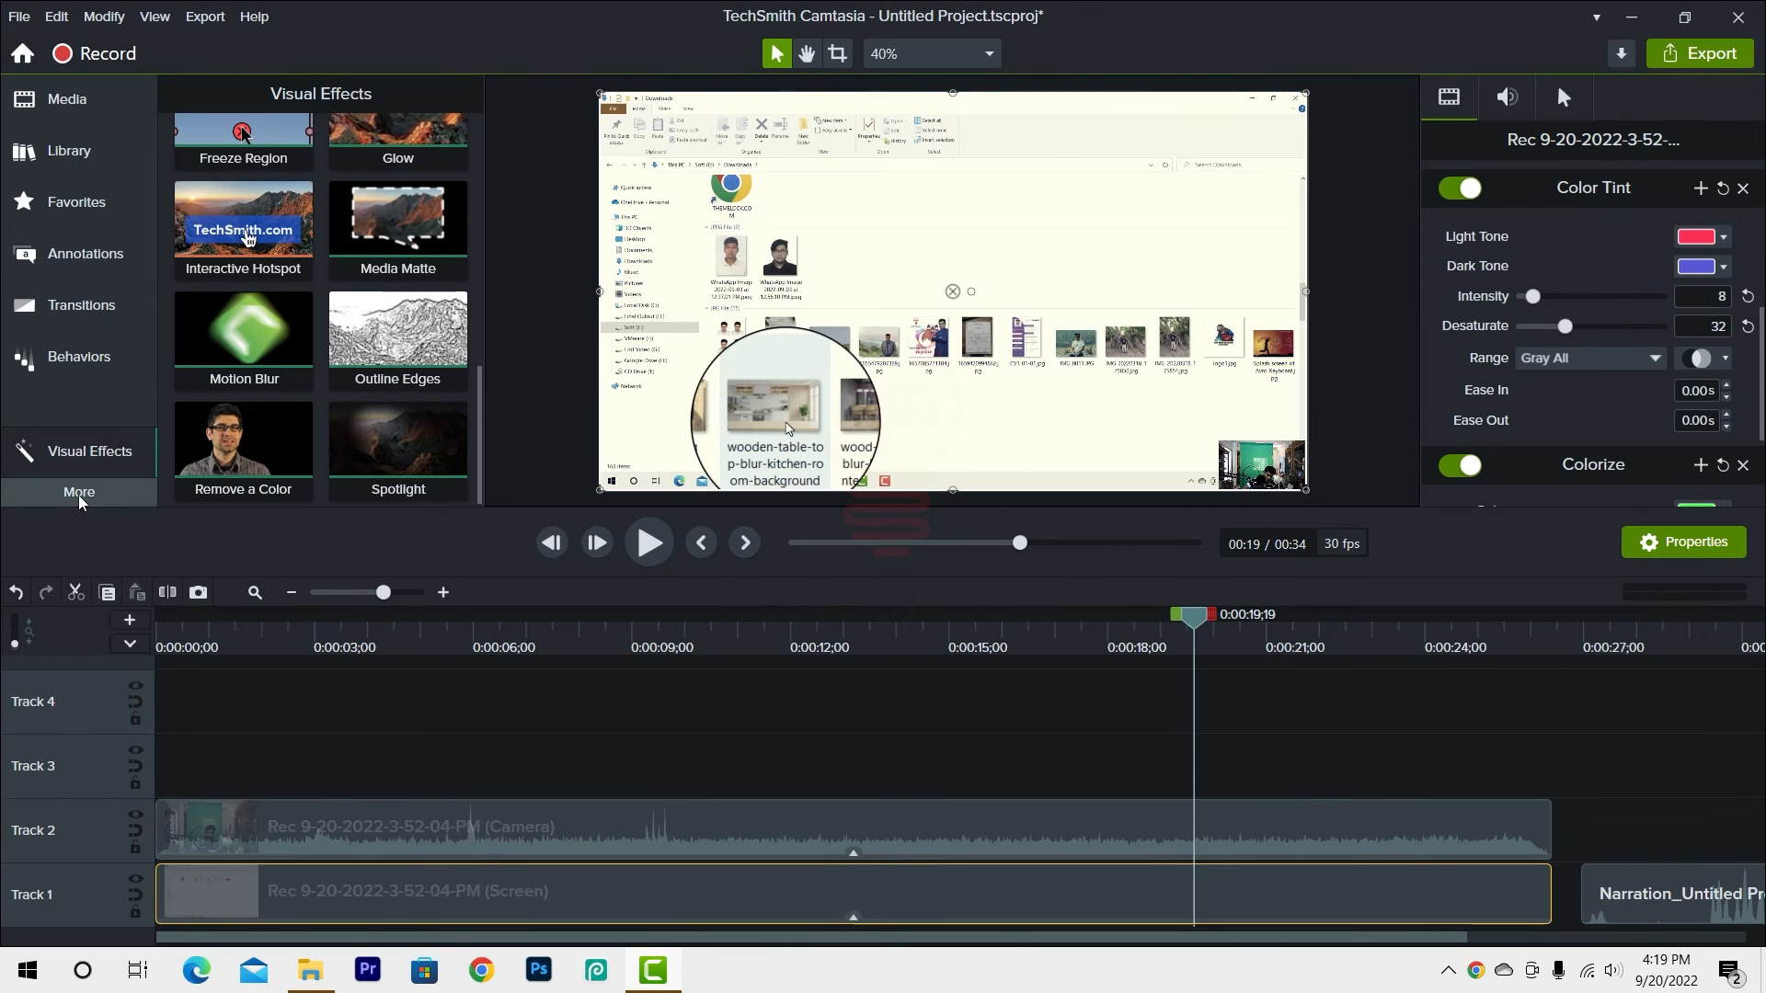
- Add a timeline quiz at 0:00:19;06 with "edit" as its multiple-choice question text
{"action": "left_click", "coordinate": [79, 492]}
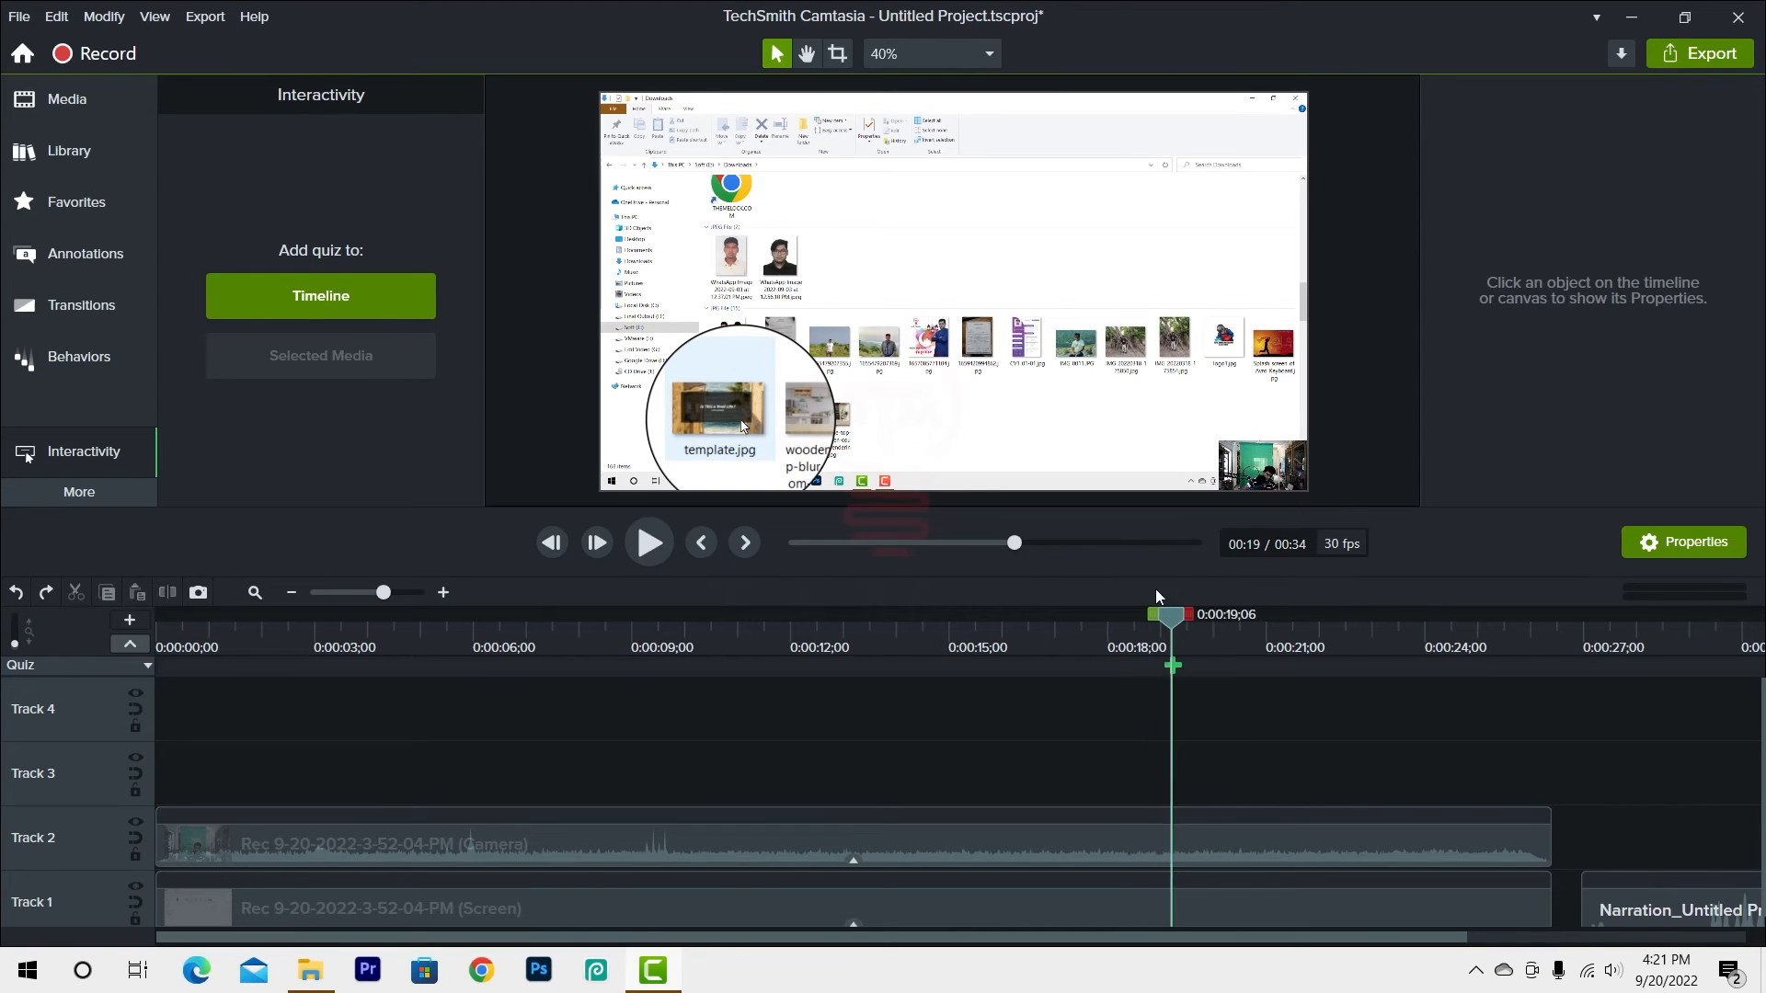
{"action": "left_click", "coordinate": [341, 304]}
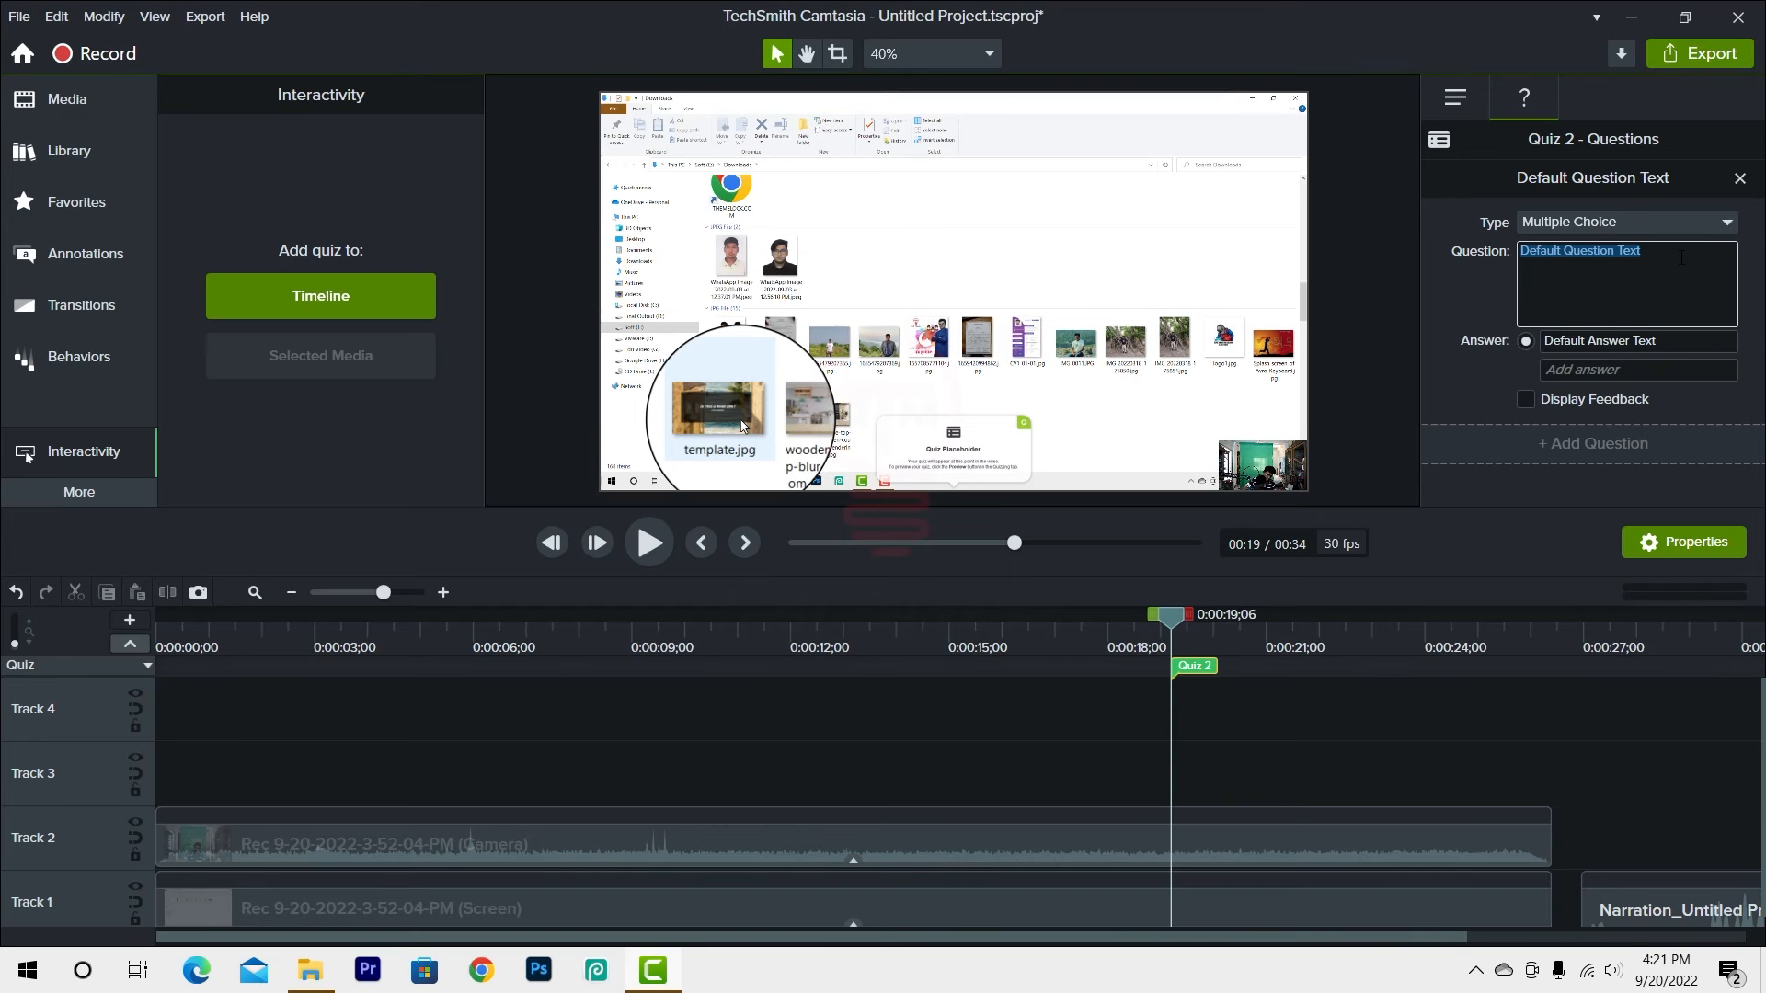
{"action": "type", "text": "edit"}
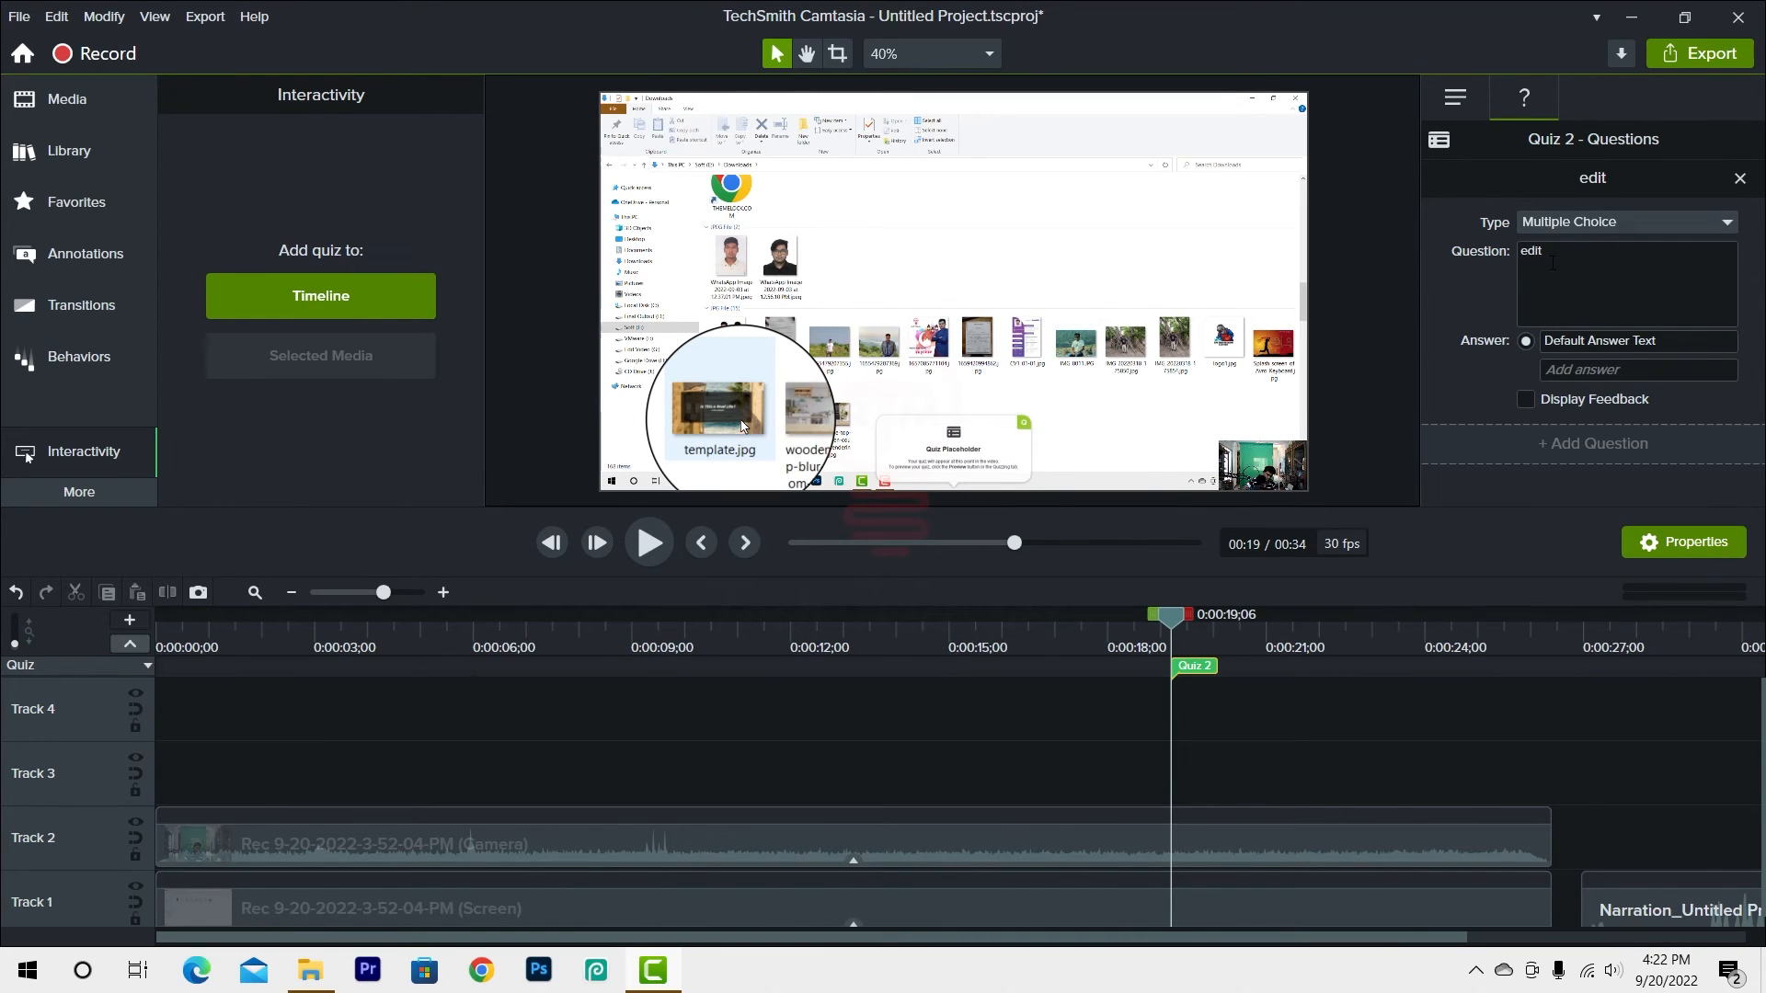
- Scrub the playhead back and forth before the Quiz 2 marker and reopen the quiz's question settings
{"action": "left_click_drag", "start_coordinate": [1182, 633], "coordinate": [998, 639]}
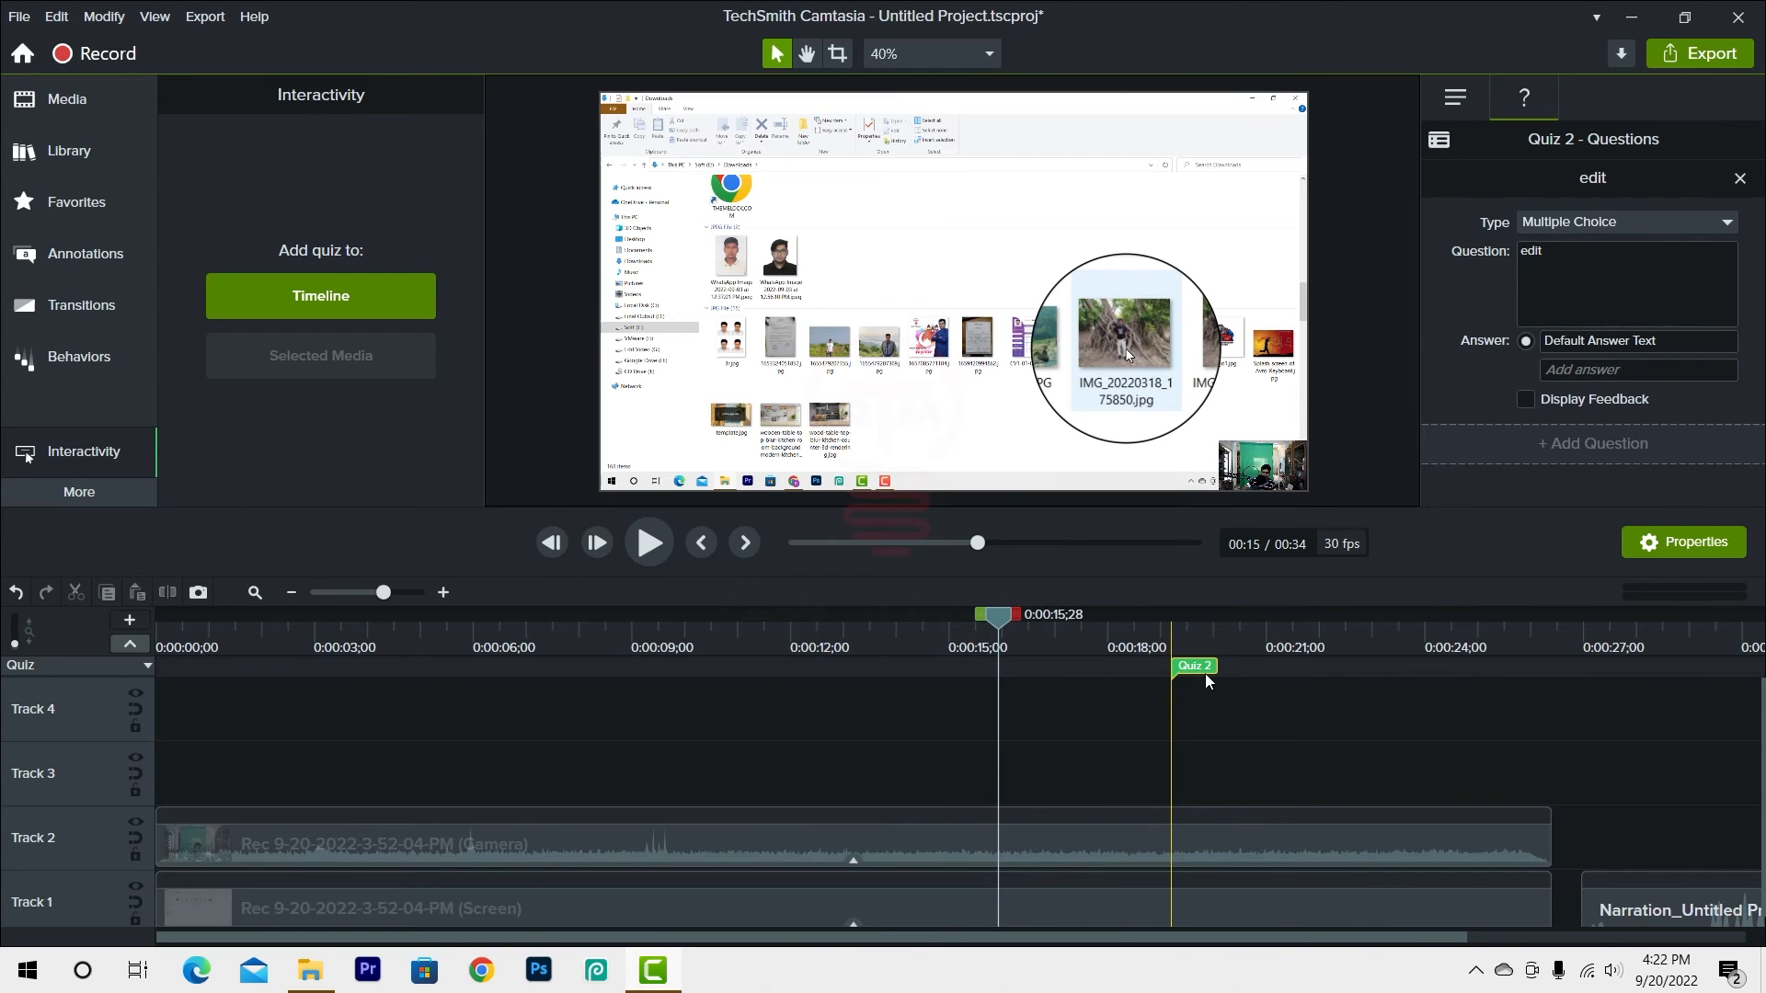
{"action": "left_click_drag", "start_coordinate": [998, 623], "coordinate": [1171, 623]}
{"action": "left_click", "coordinate": [847, 807]}
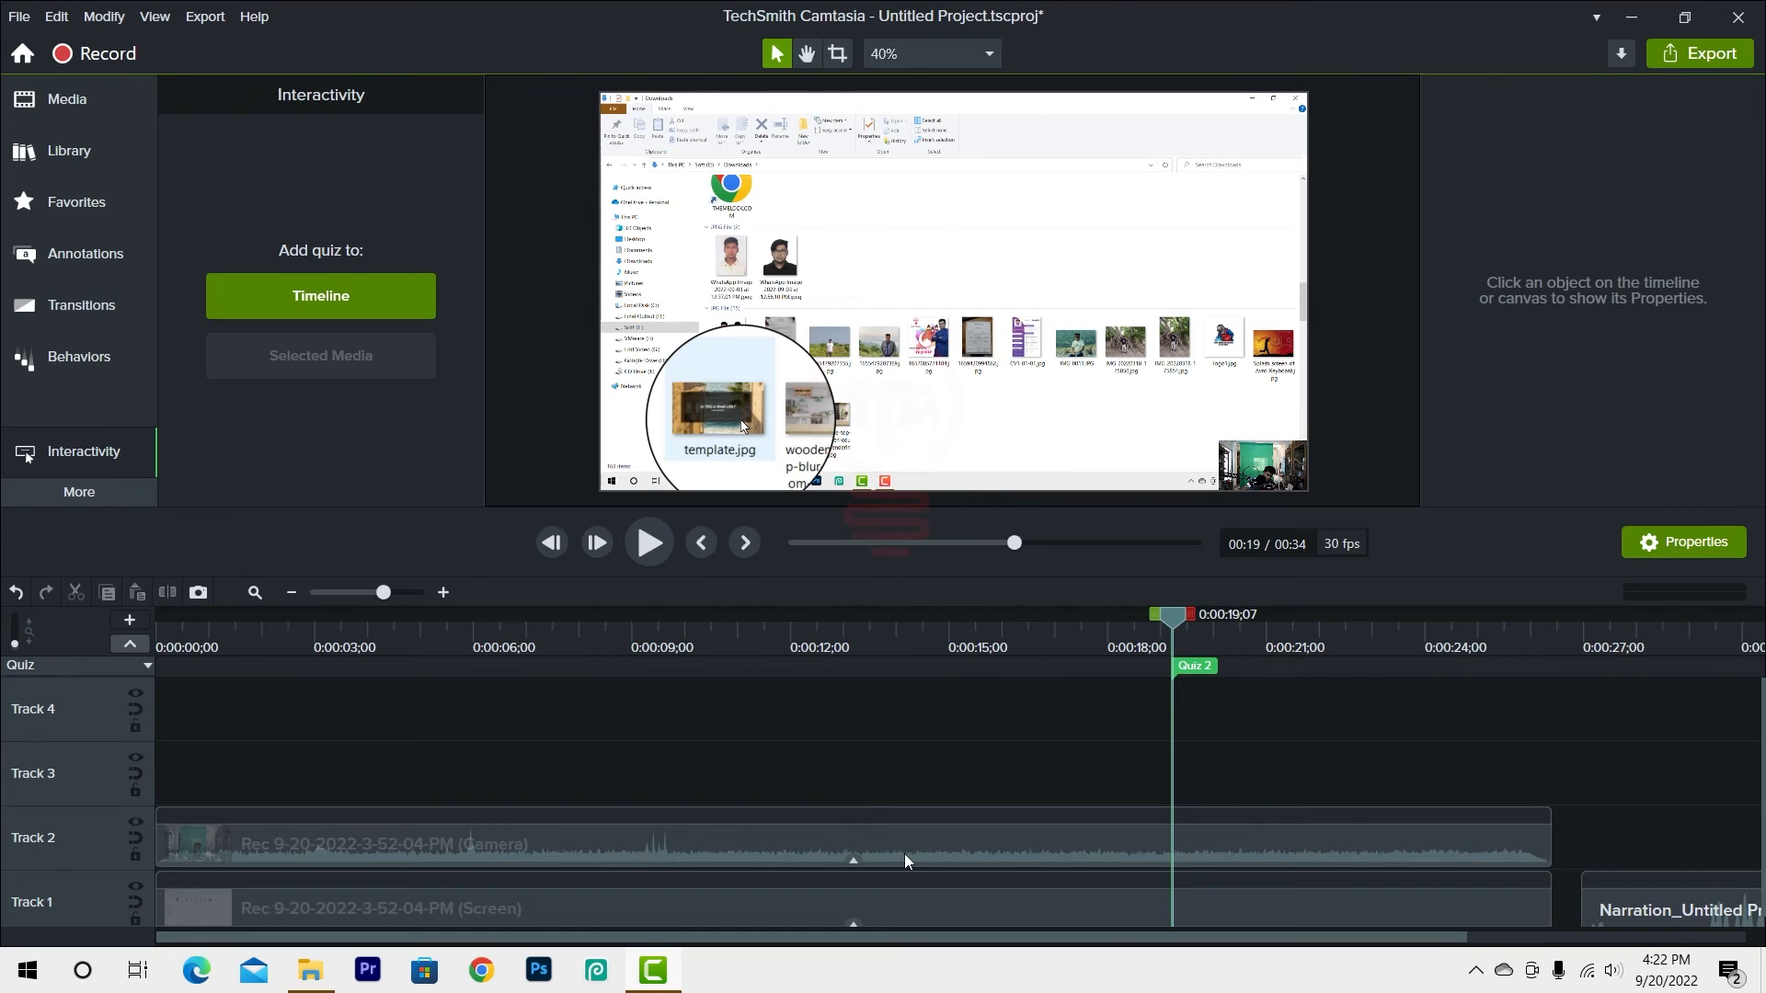
{"action": "left_click", "coordinate": [1195, 664]}
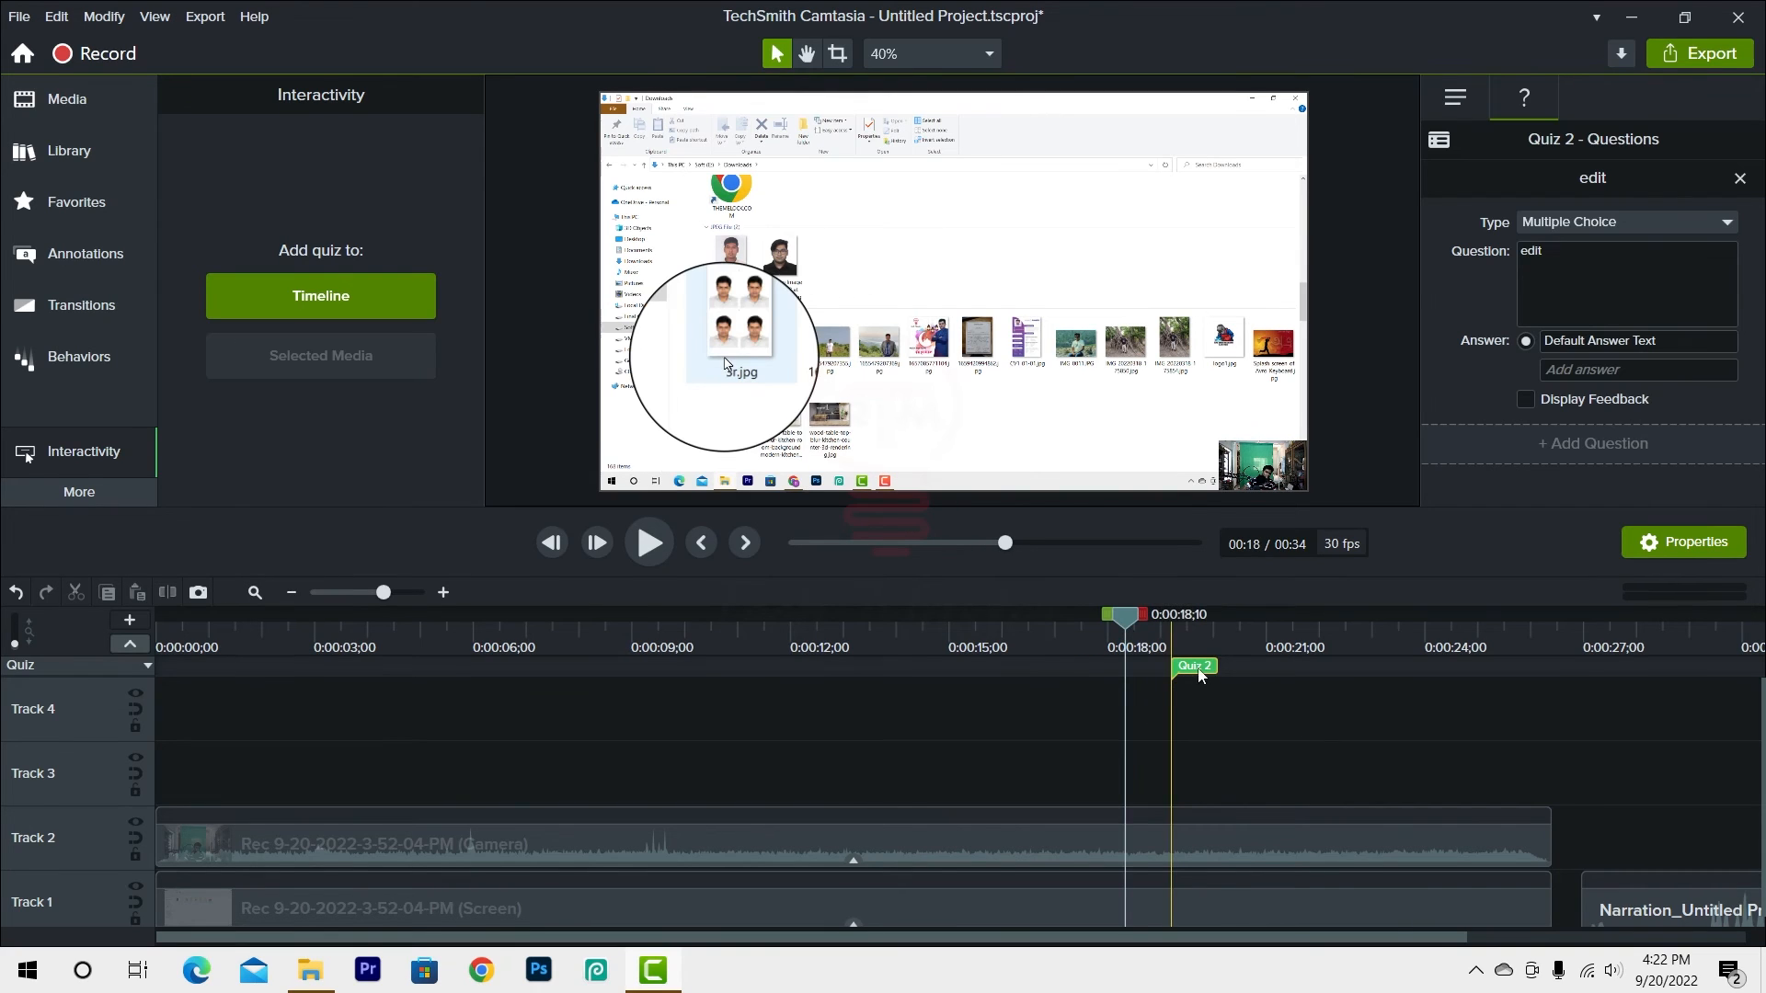
{"action": "left_click", "coordinate": [1153, 713]}
{"action": "left_click_drag", "start_coordinate": [1132, 631], "coordinate": [869, 636]}
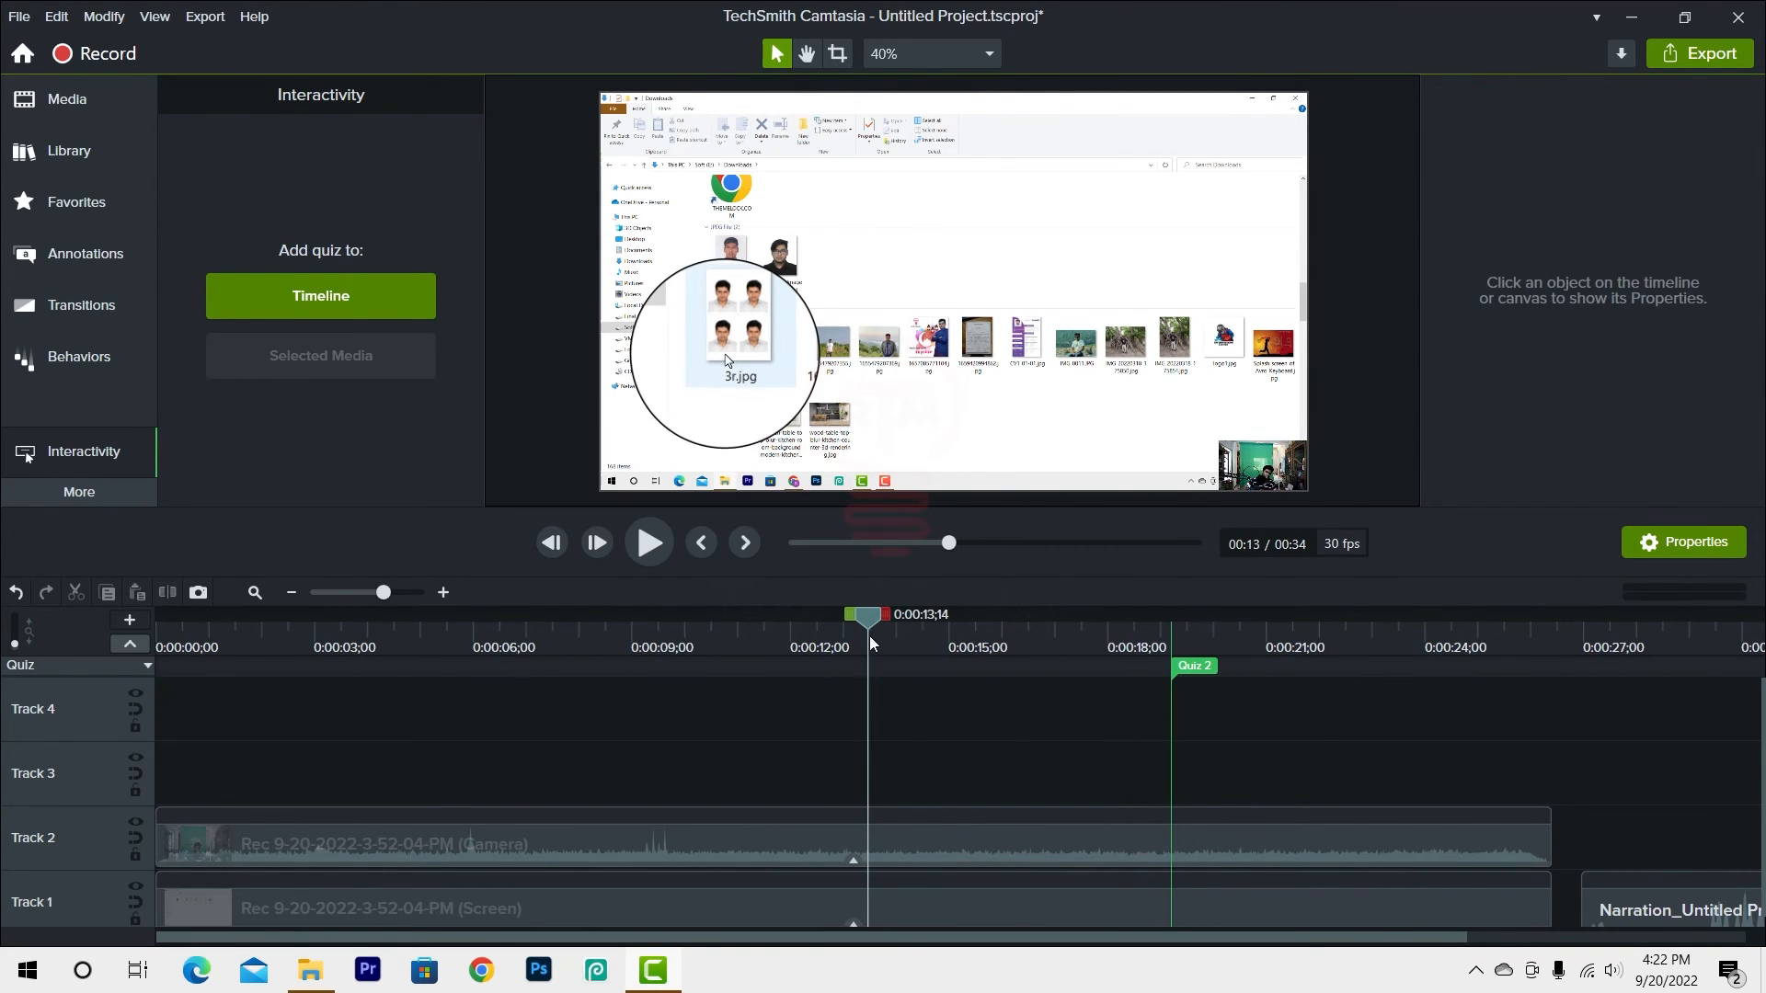
{"action": "left_click", "coordinate": [1200, 666]}
- Add a caption at 0:00:13;14 reading "How to Virtual Android Setup on Mobile"
{"action": "left_click", "coordinate": [79, 493]}
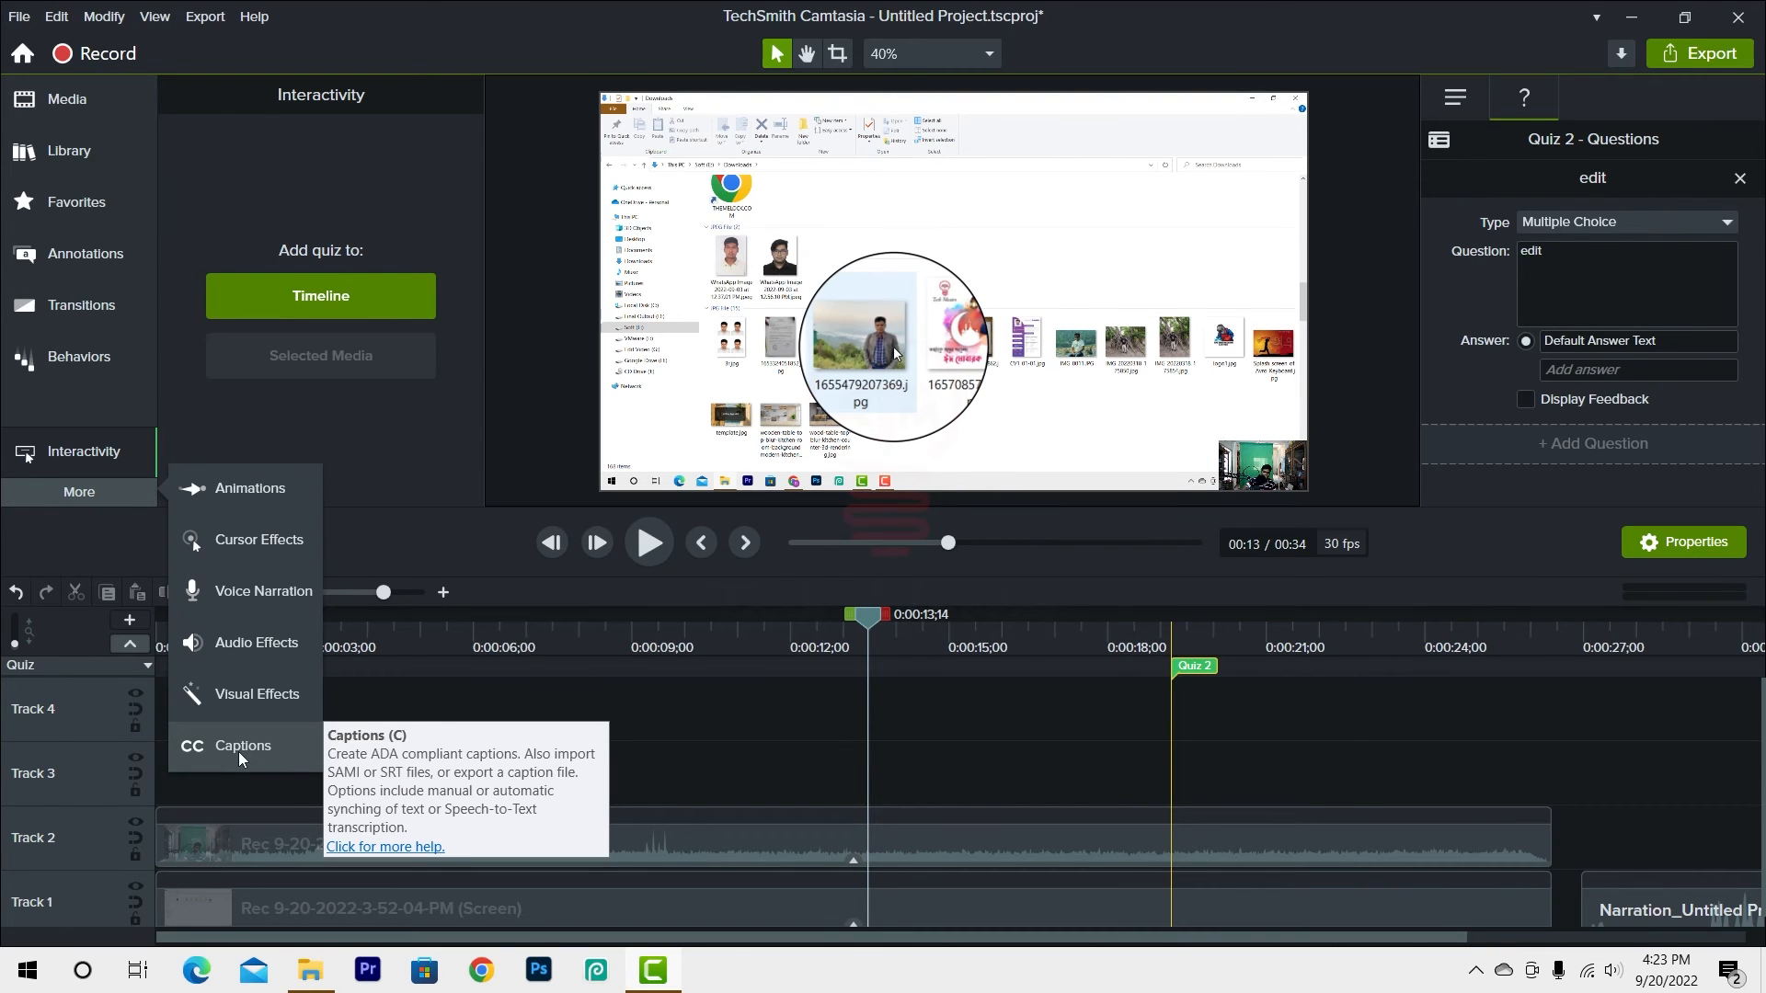
{"action": "left_click", "coordinate": [240, 753]}
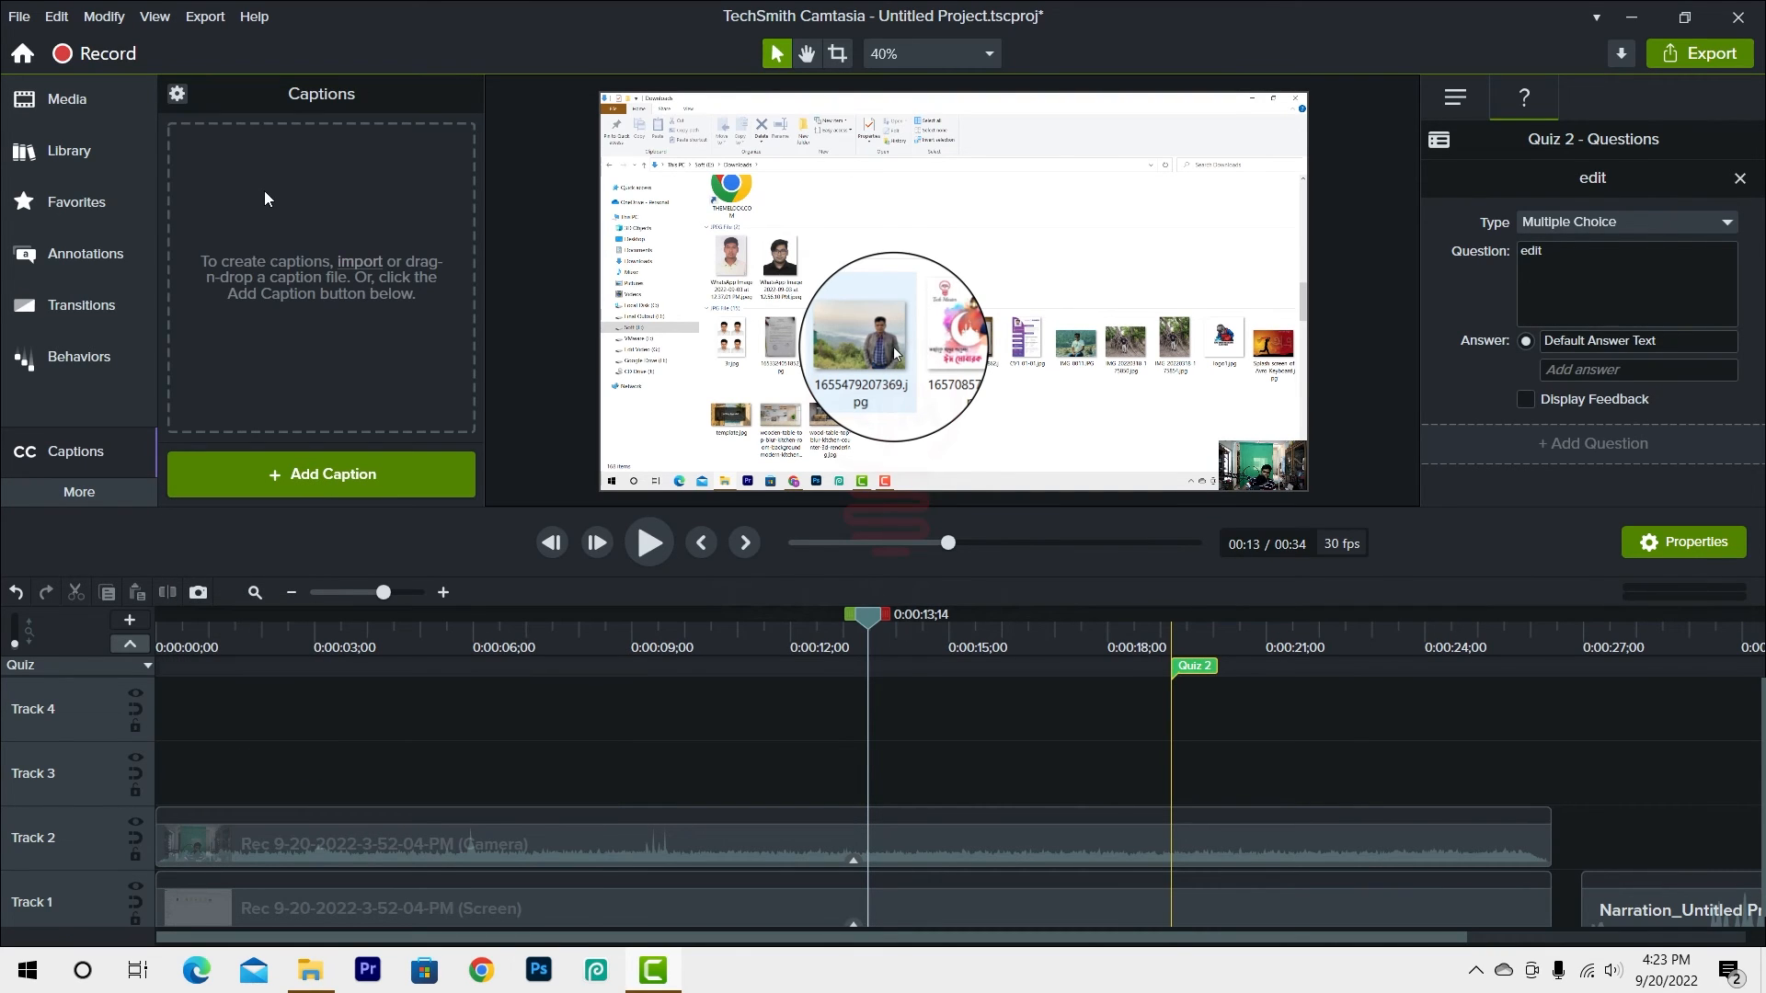
{"action": "left_click", "coordinate": [321, 480]}
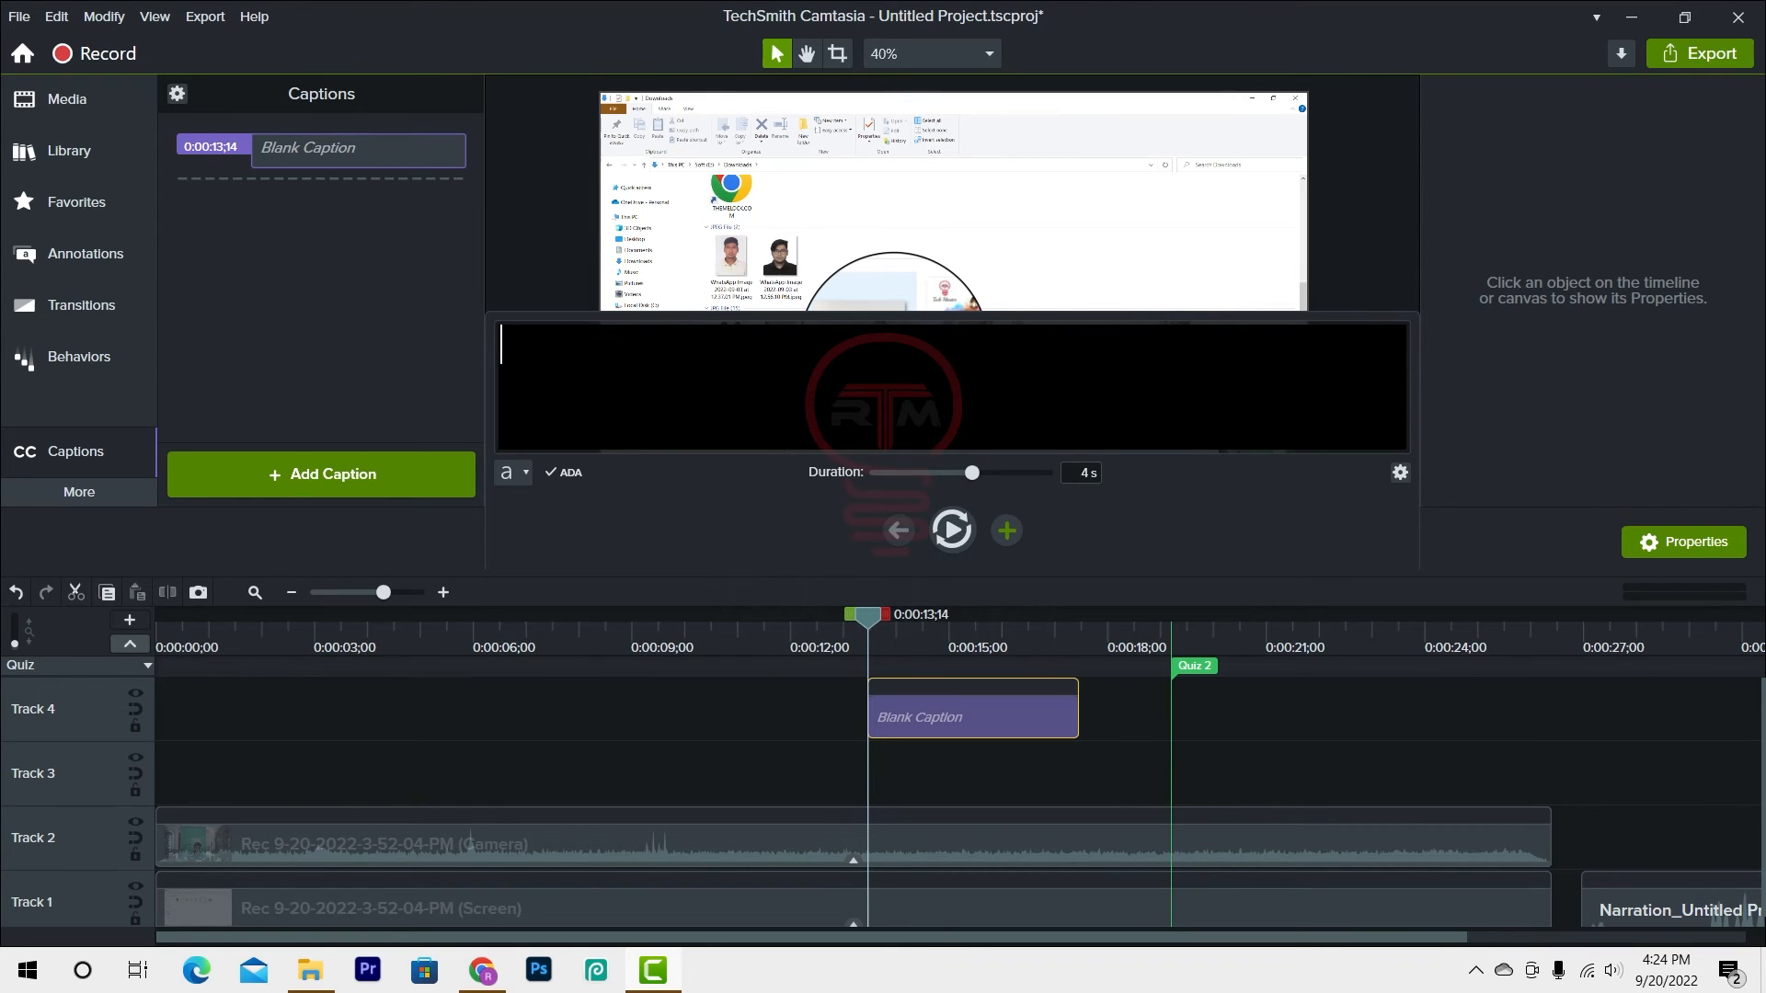
{"action": "type", "text": "How to Virtual Android Setup on Mobile"}
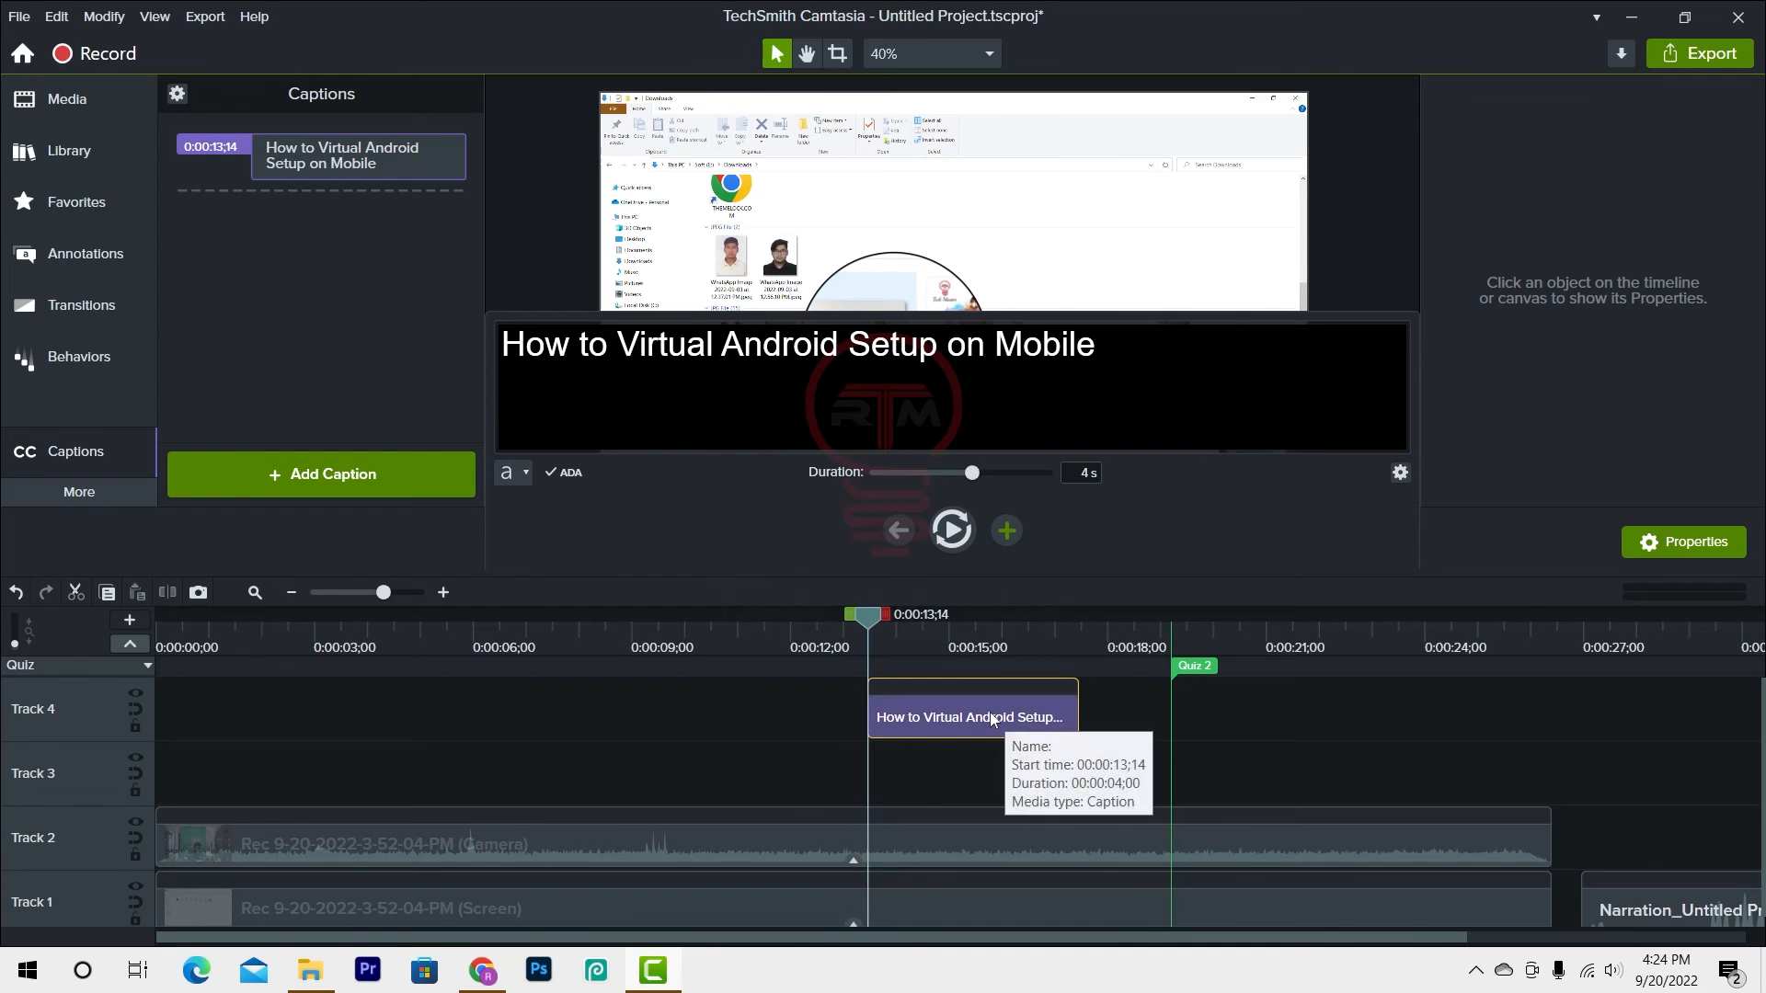
- Shorten the caption on Track 4 to just under 3 seconds and preview it on the canvas at 0:00:15;12
{"action": "left_click_drag", "start_coordinate": [864, 616], "coordinate": [950, 627]}
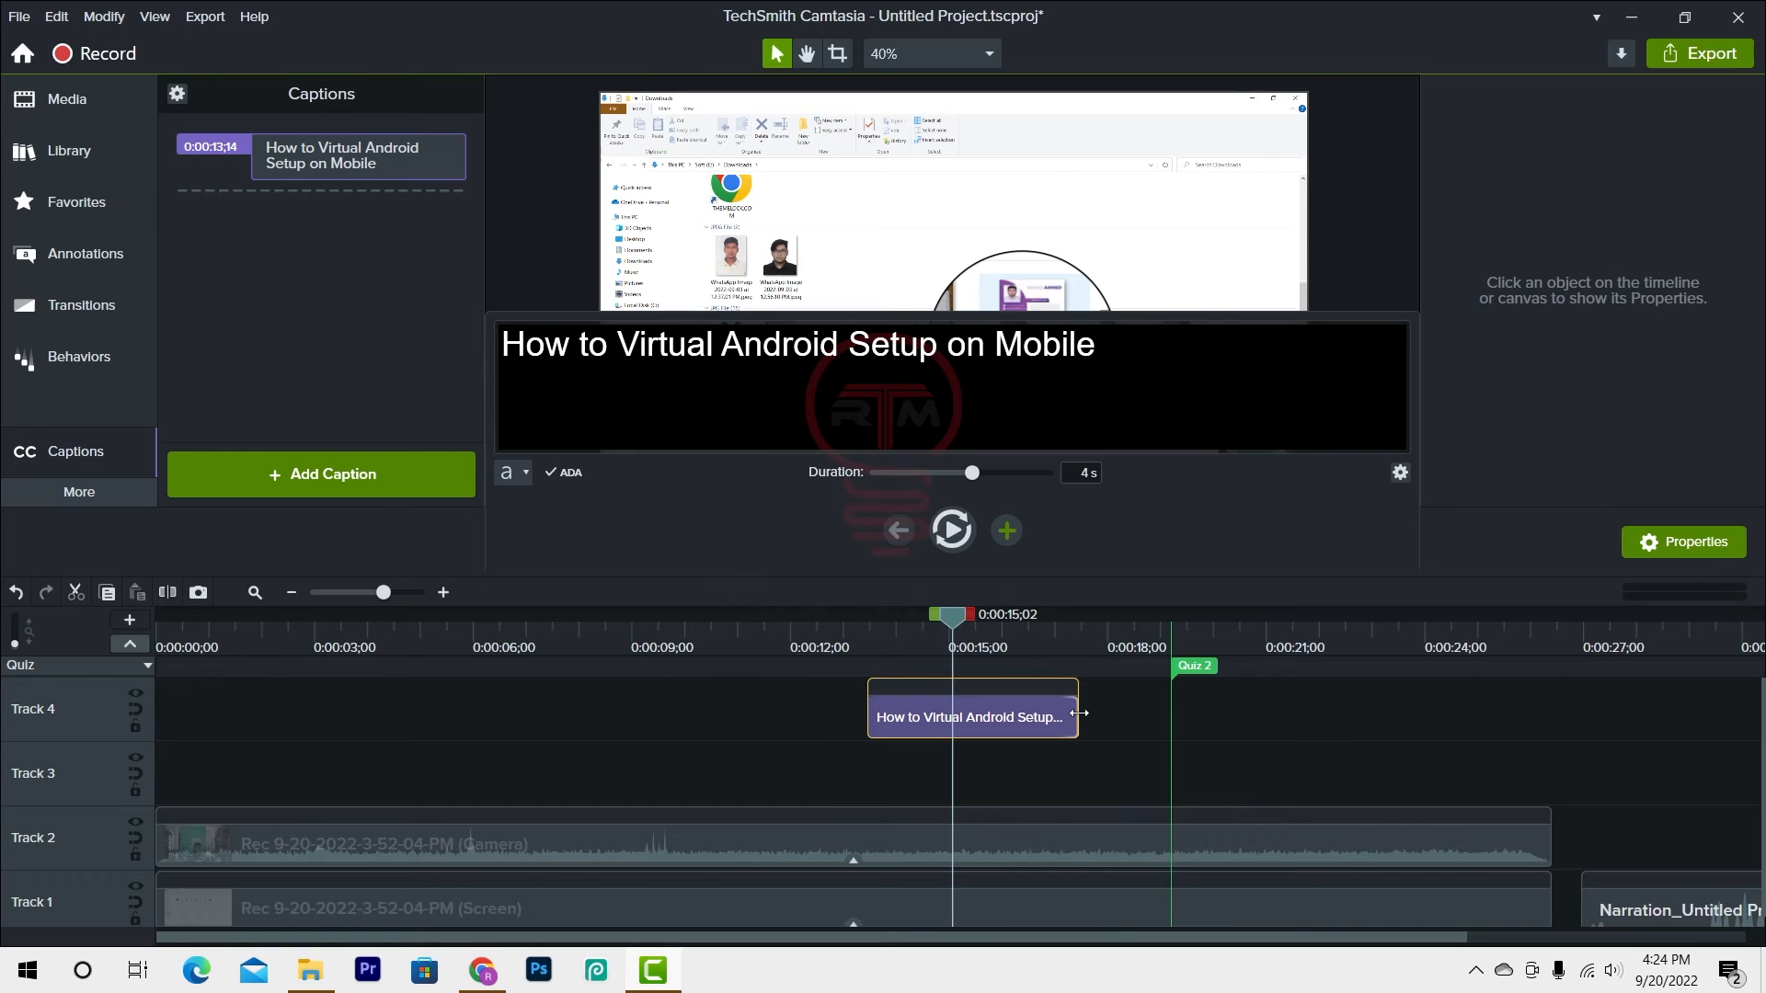
{"action": "left_click_drag", "start_coordinate": [1079, 714], "coordinate": [1012, 727]}
{"action": "left_click", "coordinate": [799, 479]}
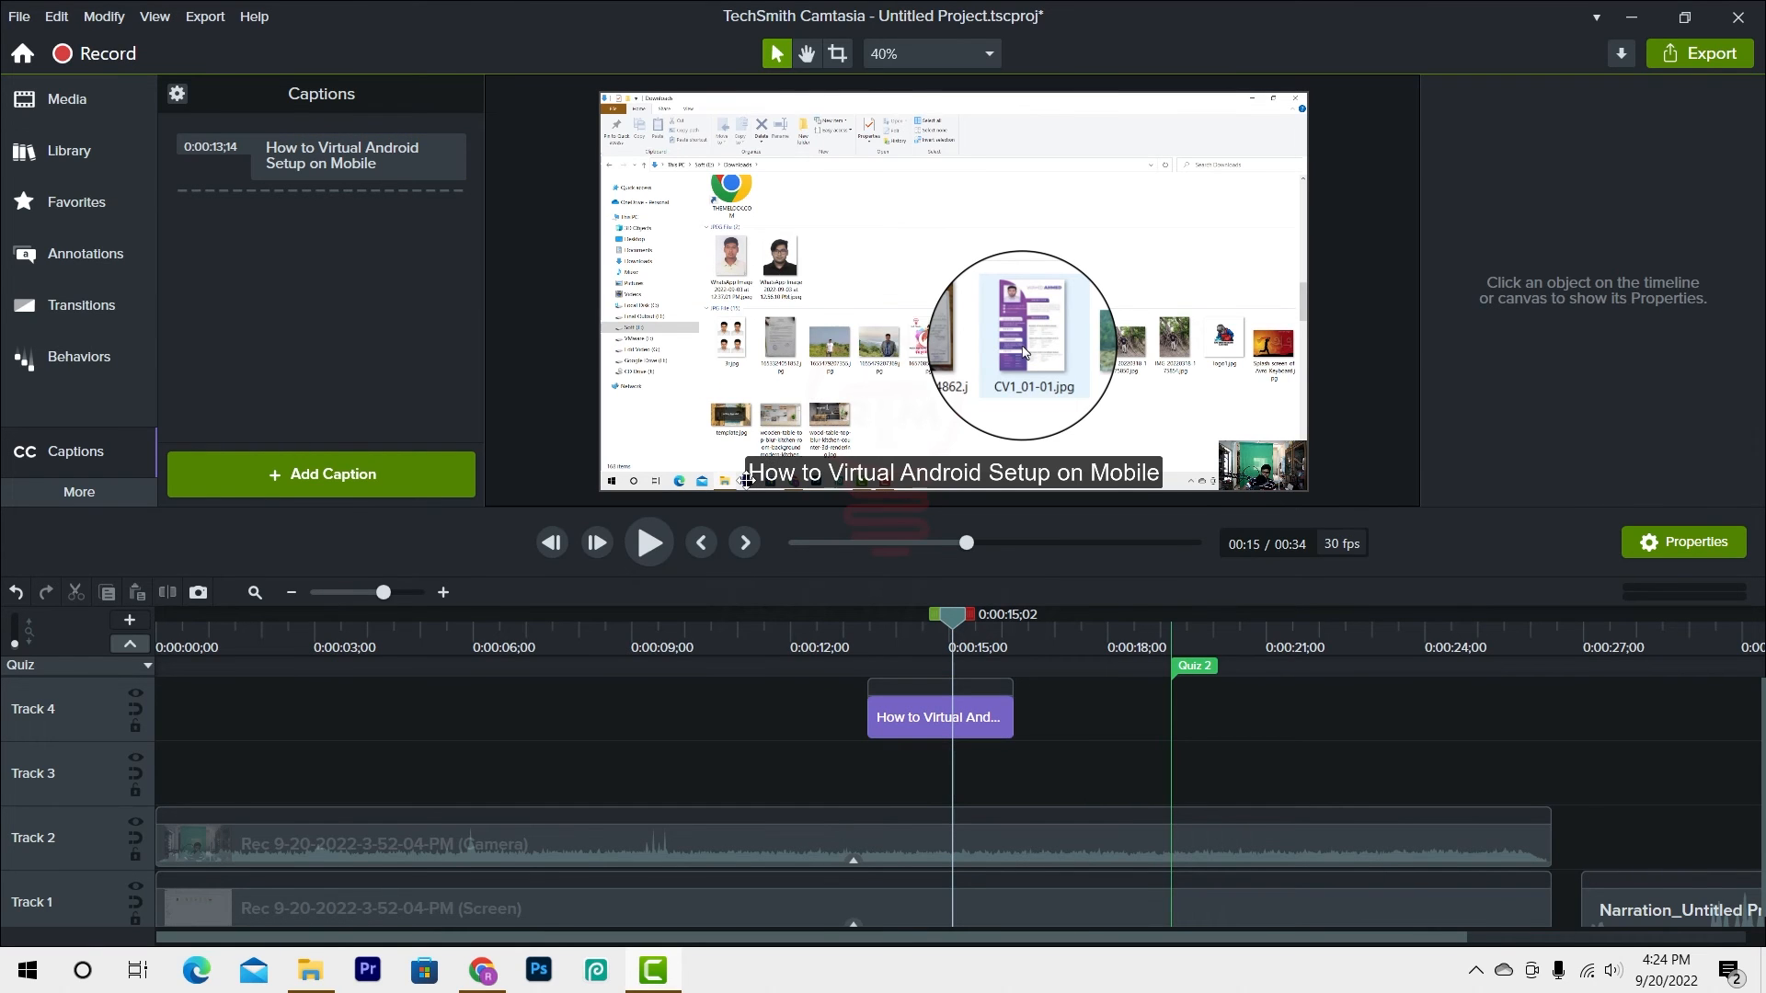
{"action": "left_click_drag", "start_coordinate": [953, 622], "coordinate": [969, 658]}
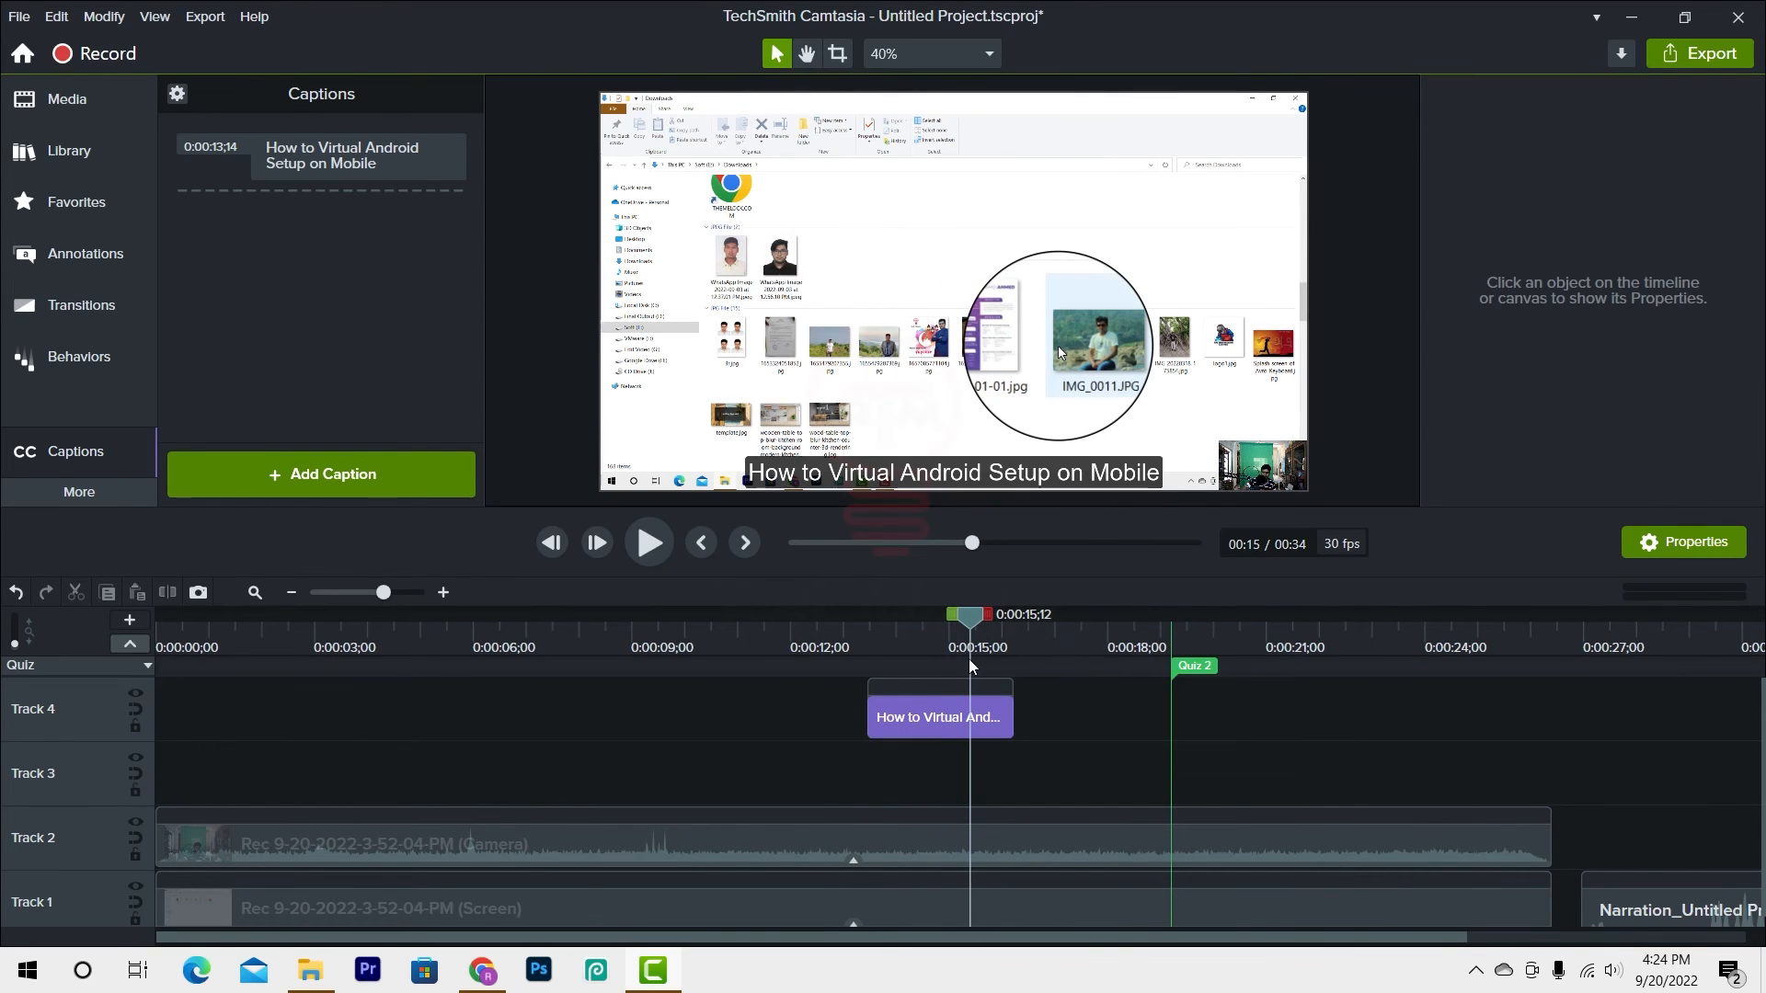
- Split the Track 2 camera clip at 0:00:08;08 and add an exported frame of the video at 0:00:11;02
{"action": "left_click", "coordinate": [968, 842]}
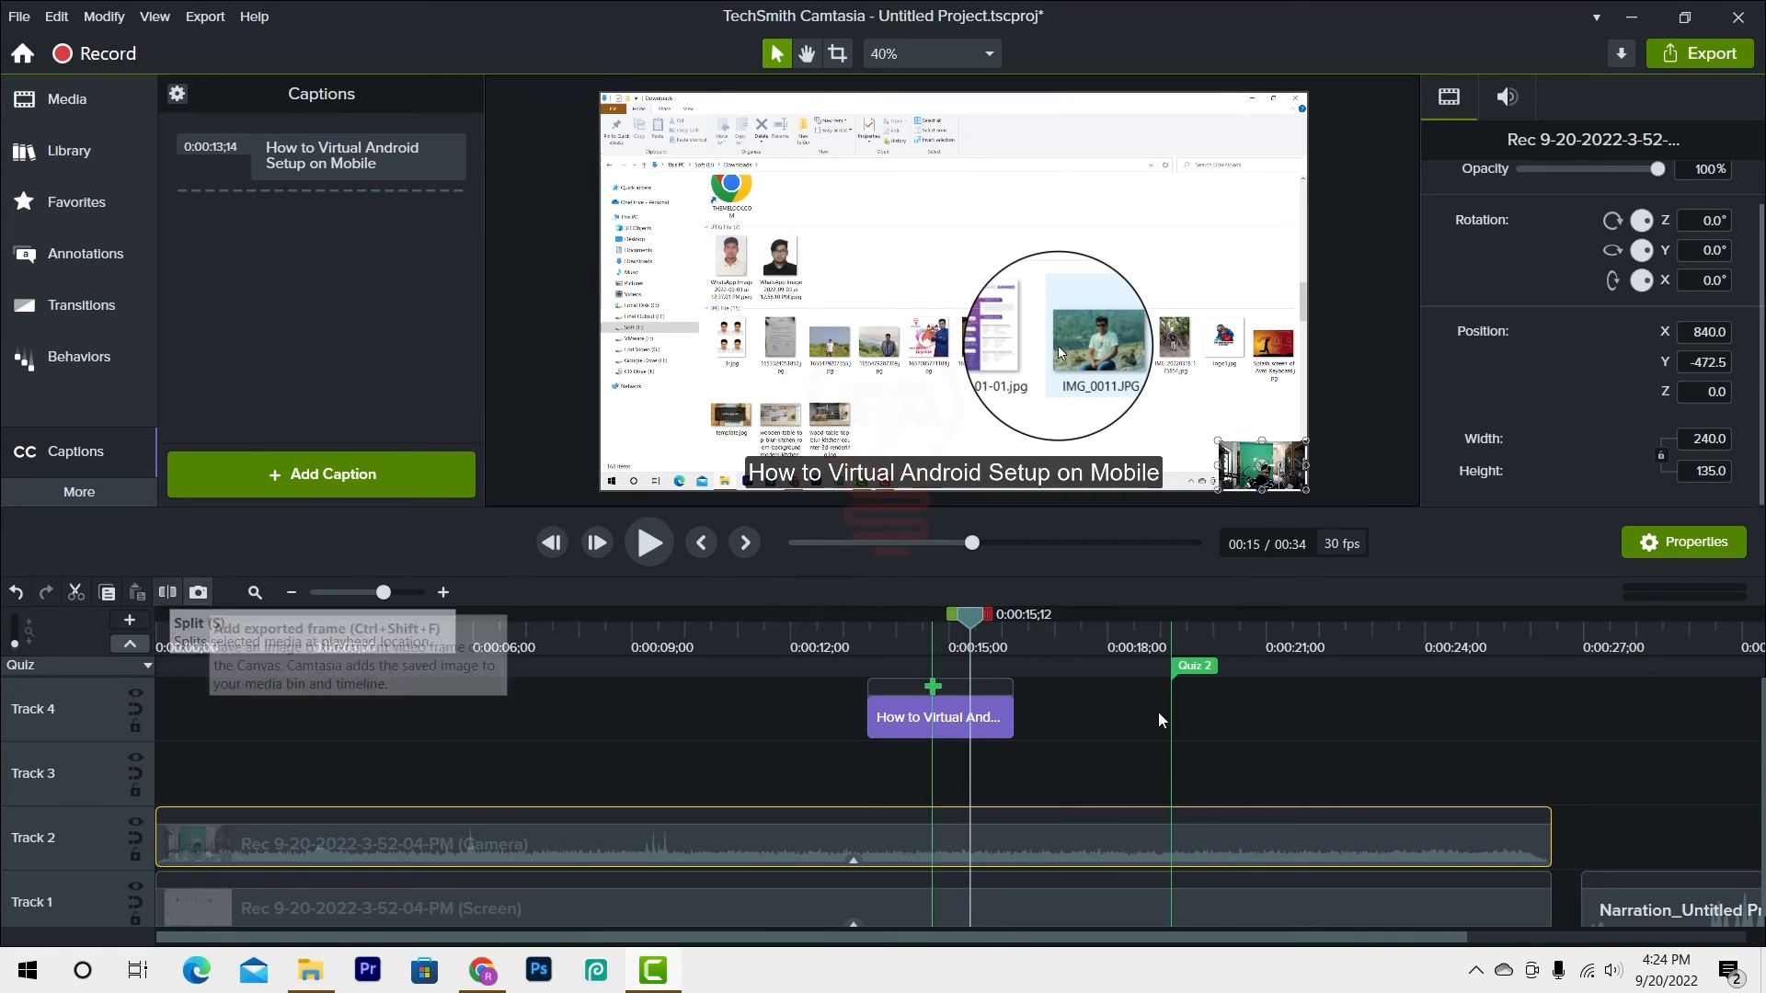
{"action": "left_click_drag", "start_coordinate": [996, 632], "coordinate": [597, 758]}
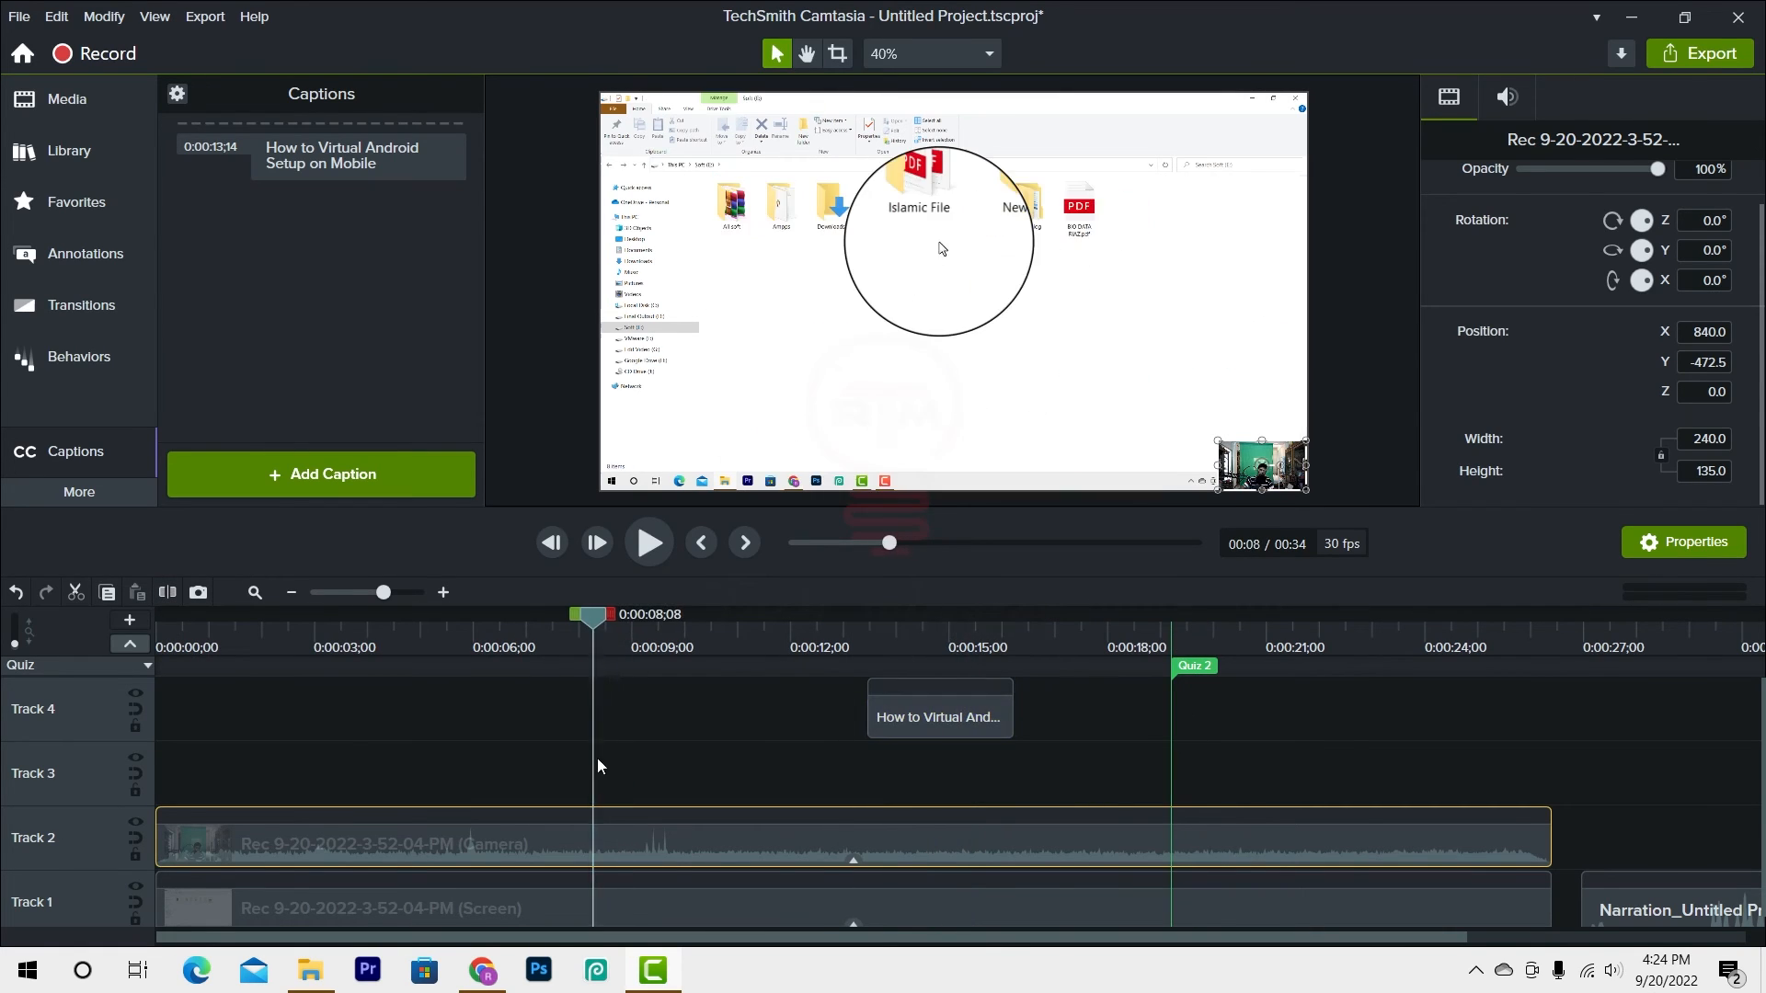
{"action": "left_click", "coordinate": [168, 591]}
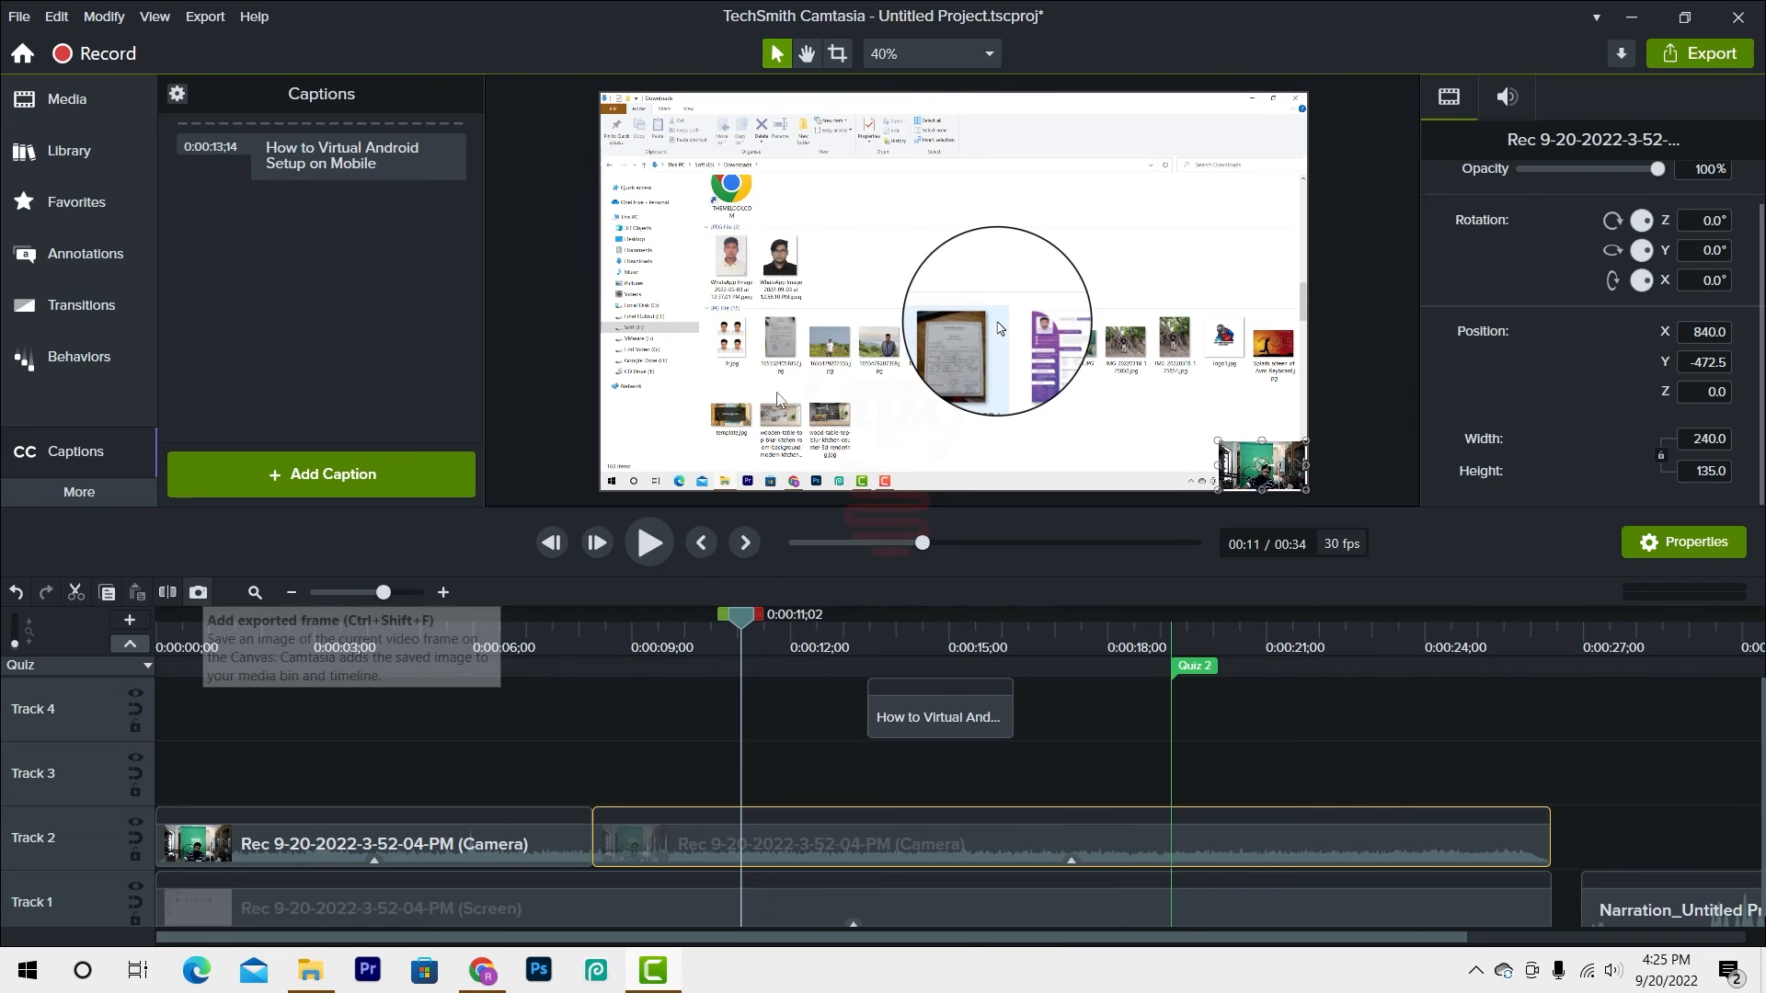
{"action": "key", "text": "ctrl+shift+f"}
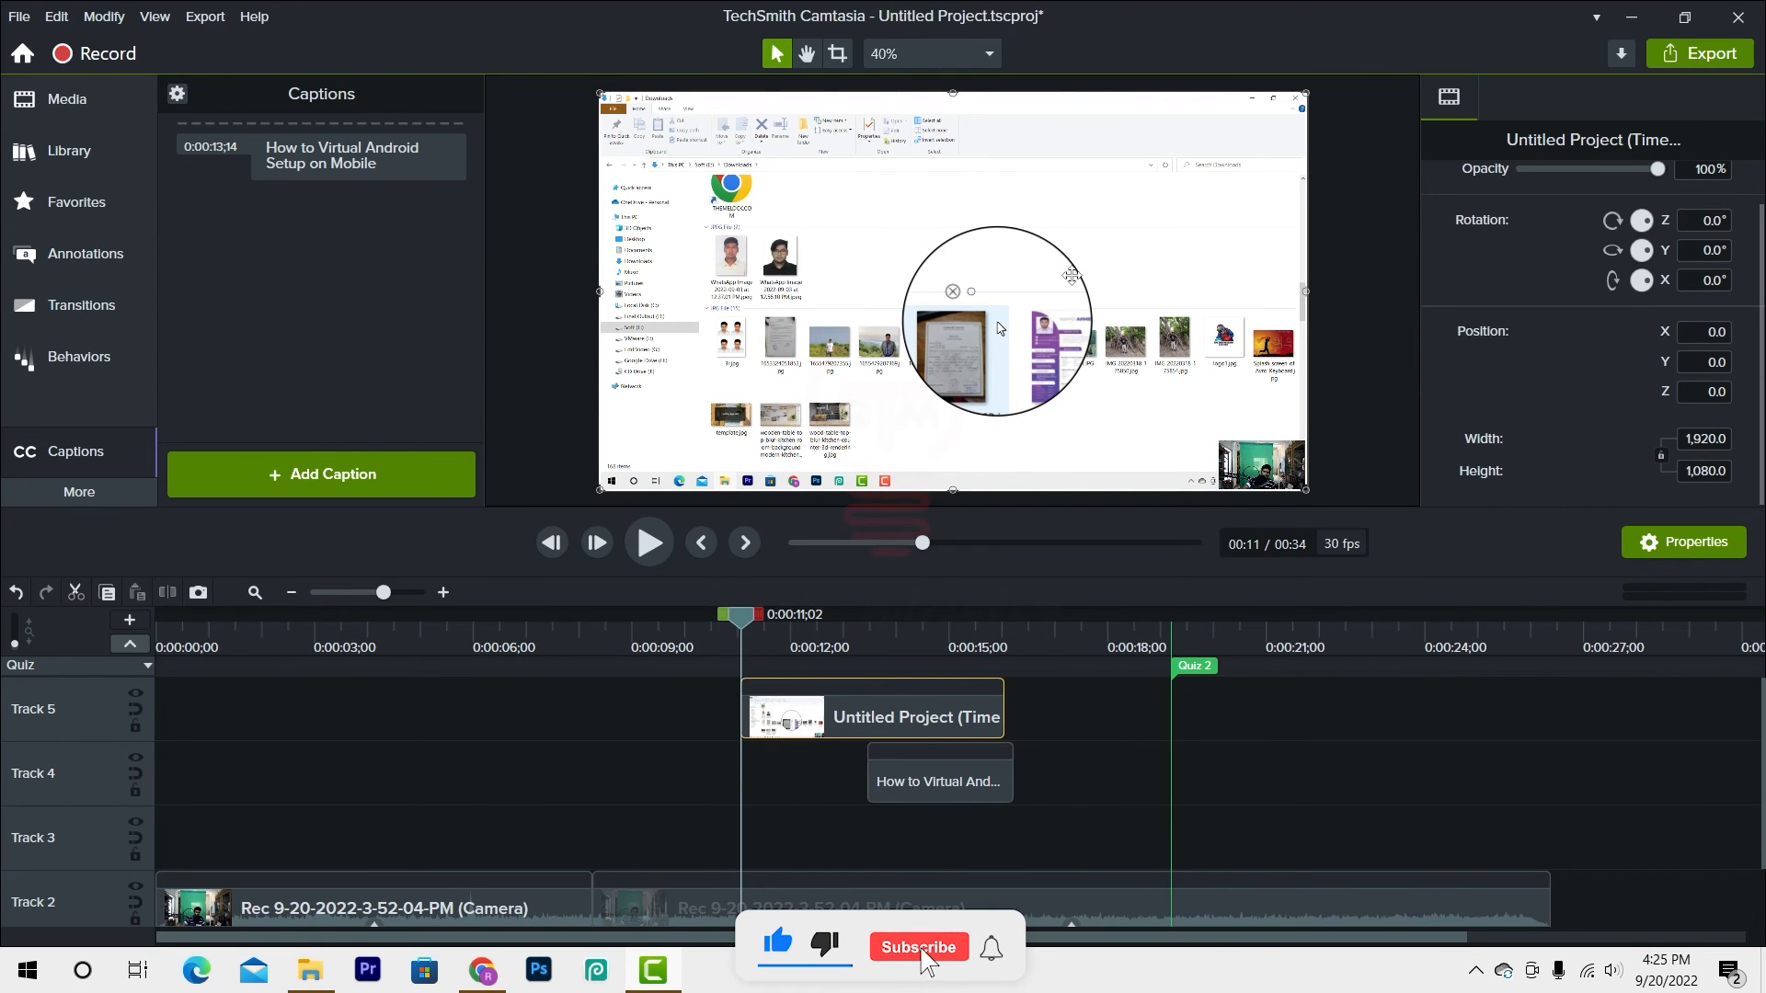
- Cut the exported frame image from Track 5 and paste it onto Track 3 at 0:00:20;29 and at 0:00:05;04
{"action": "mouse_move", "coordinate": [741, 616]}
{"action": "left_mouse_down"}
{"action": "mouse_move", "coordinate": [1057, 705]}
{"action": "mouse_move", "coordinate": [1262, 859]}
{"action": "left_mouse_up"}
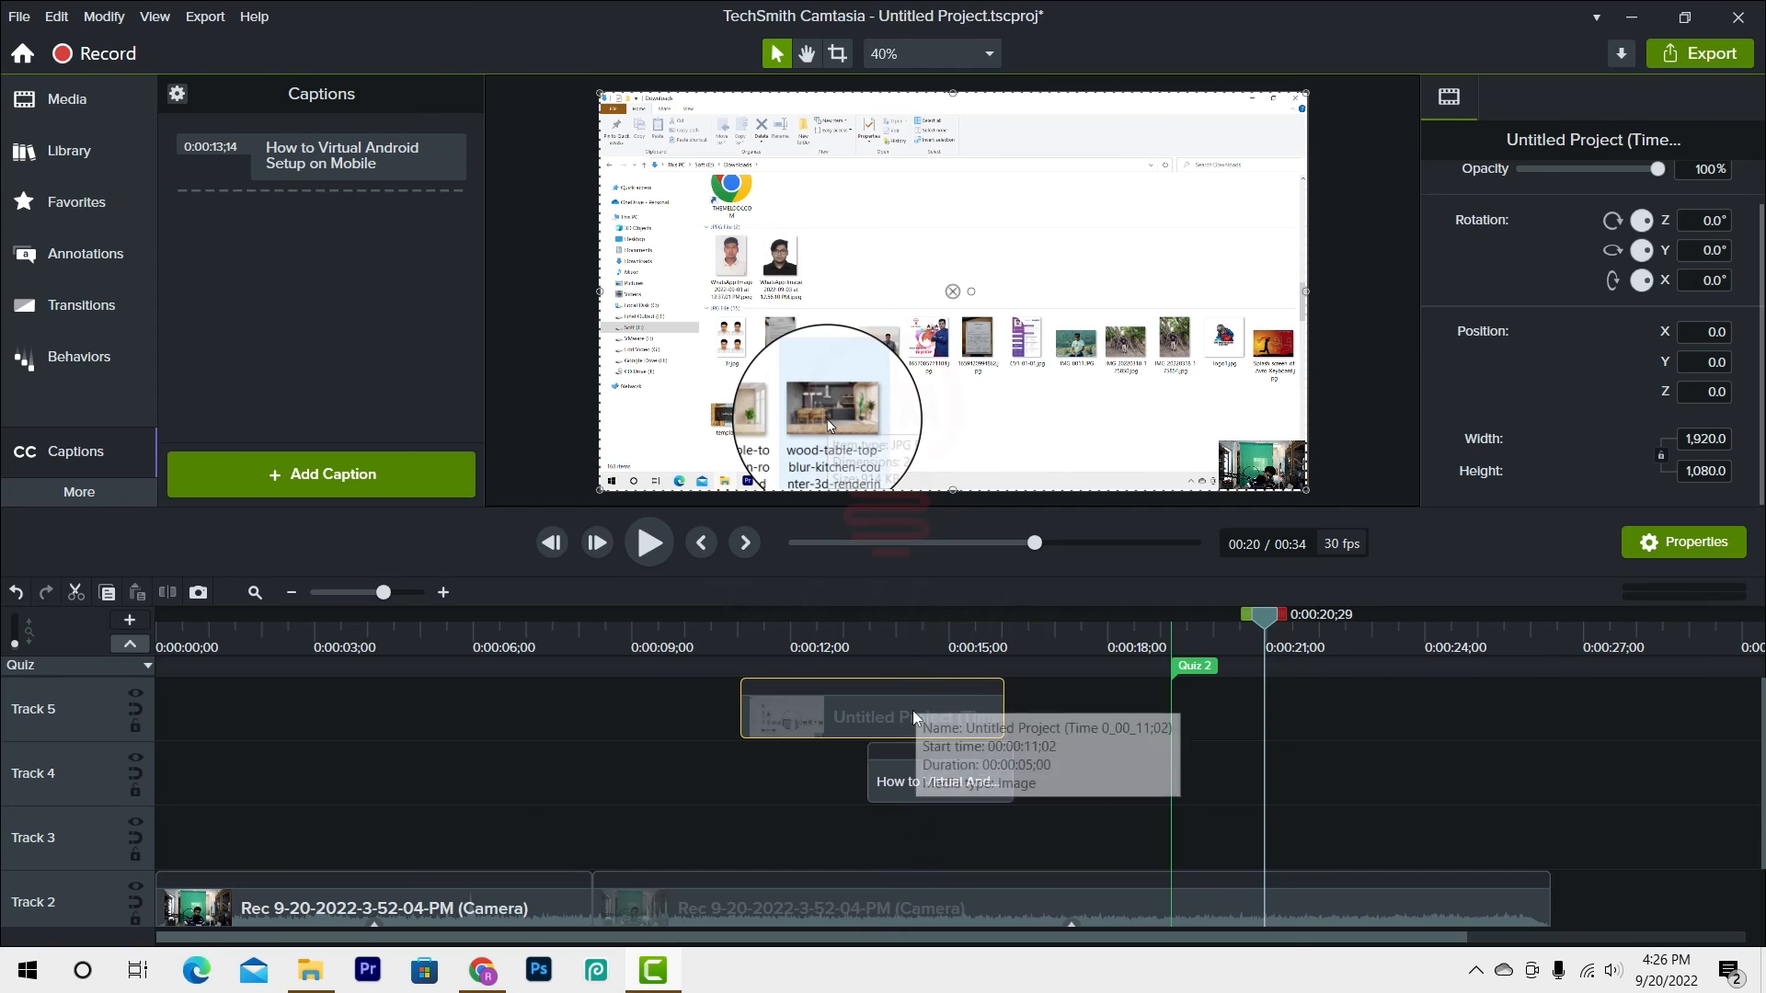
{"action": "left_click", "coordinate": [76, 593]}
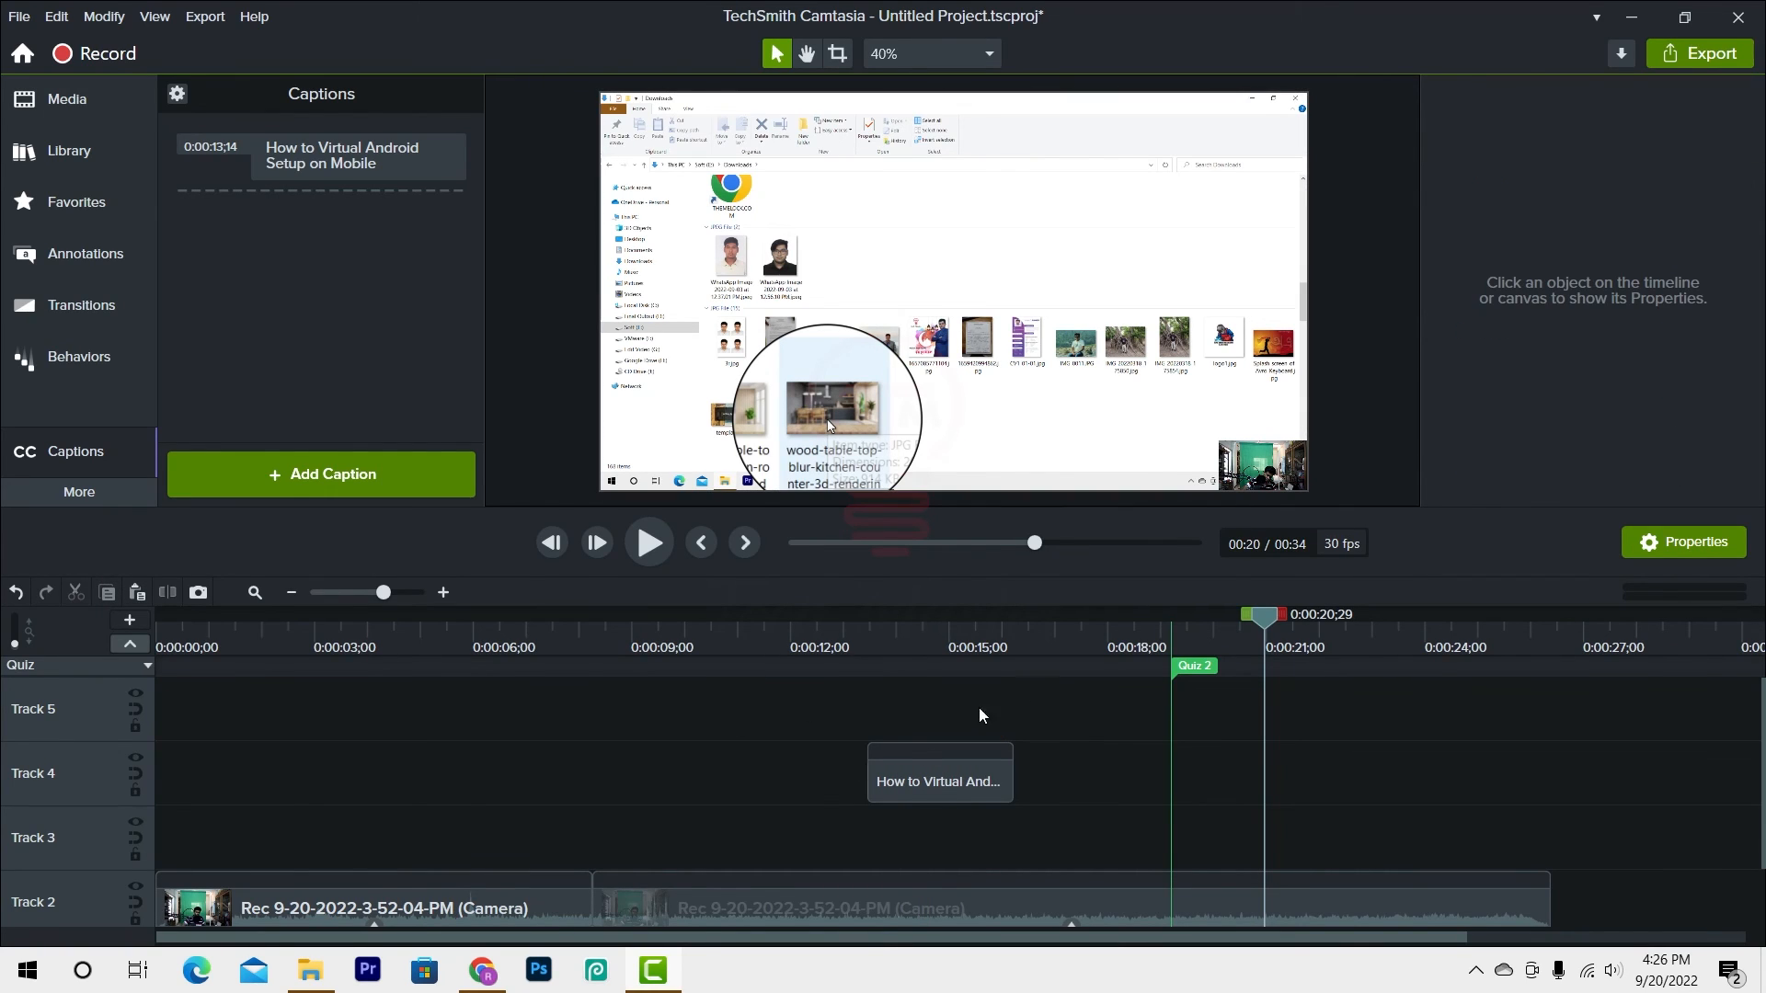
{"action": "left_click", "coordinate": [138, 594]}
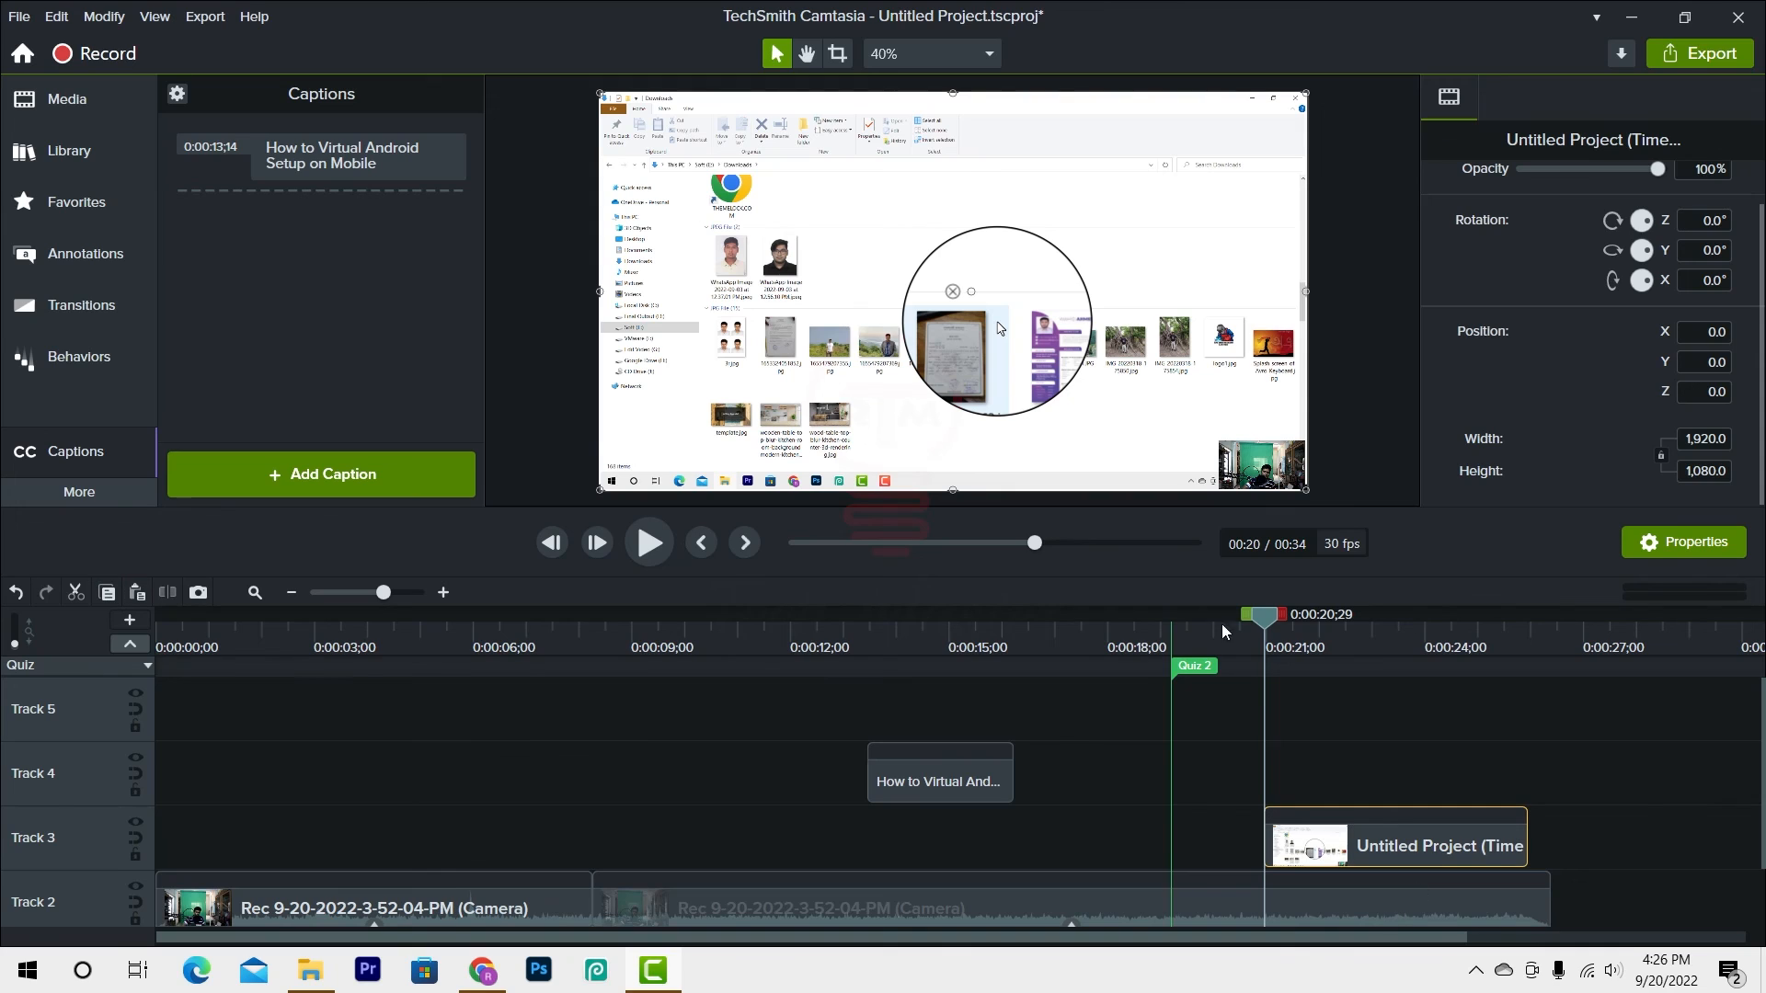
{"action": "left_click_drag", "start_coordinate": [1224, 631], "coordinate": [425, 657]}
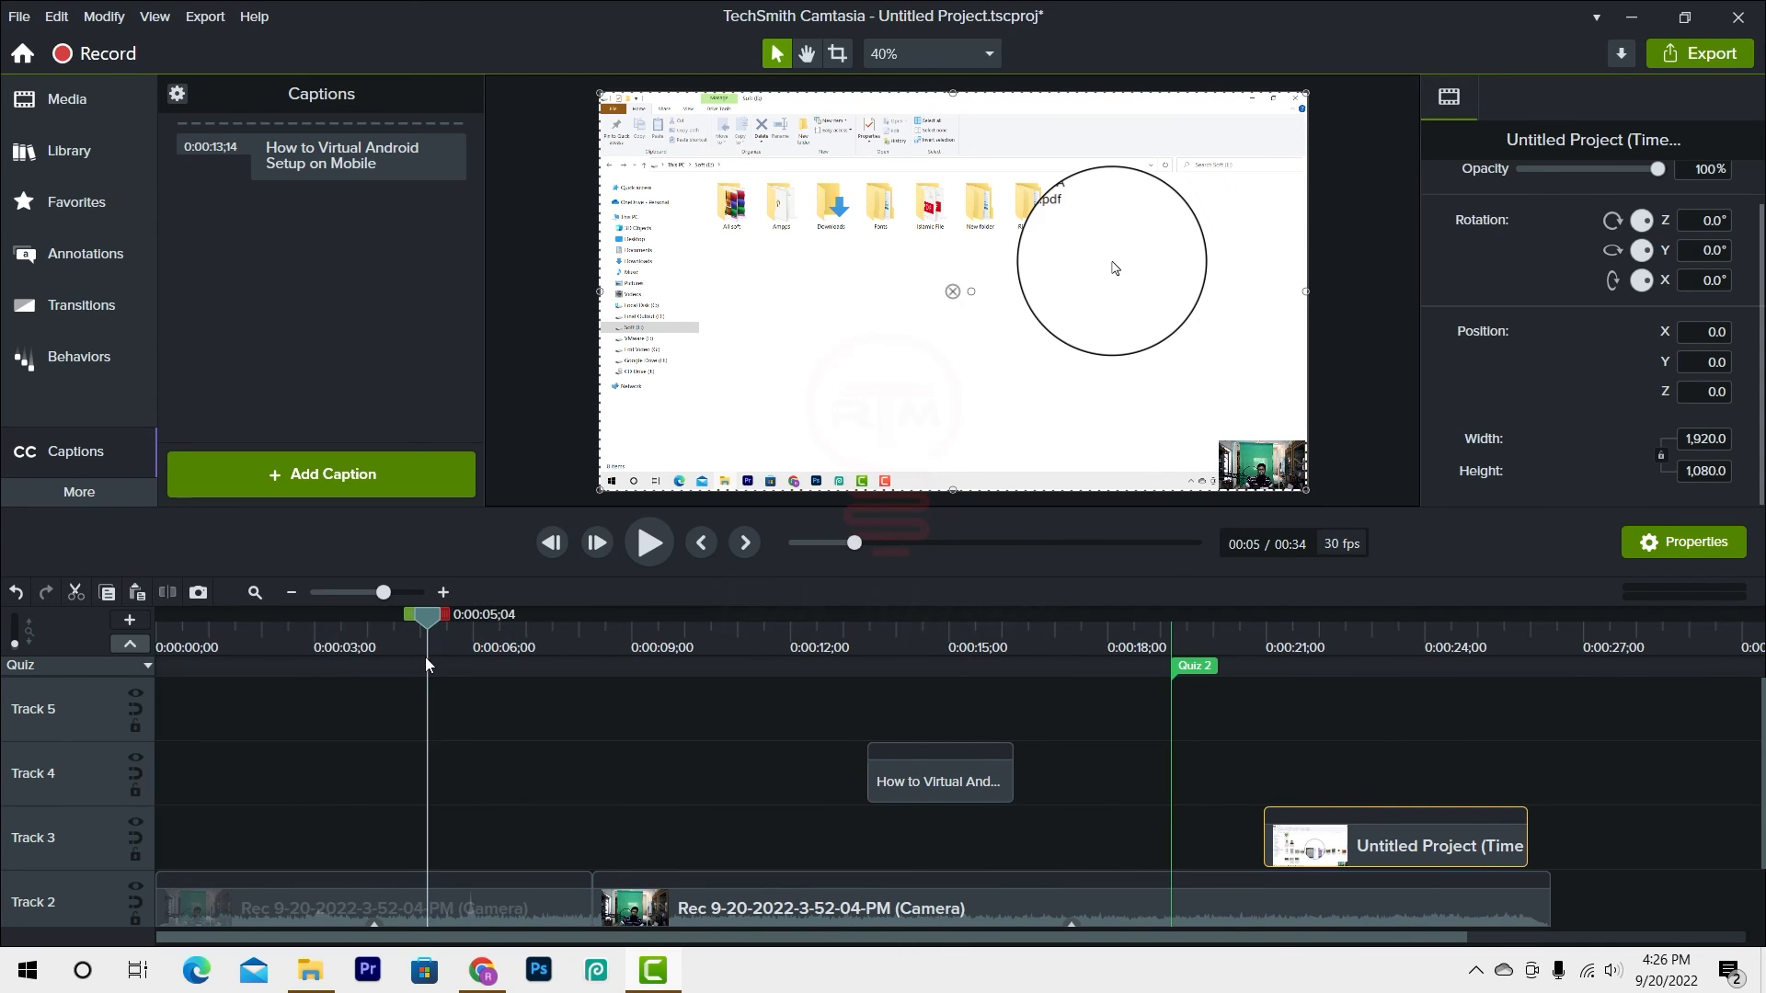
{"action": "left_click", "coordinate": [136, 593]}
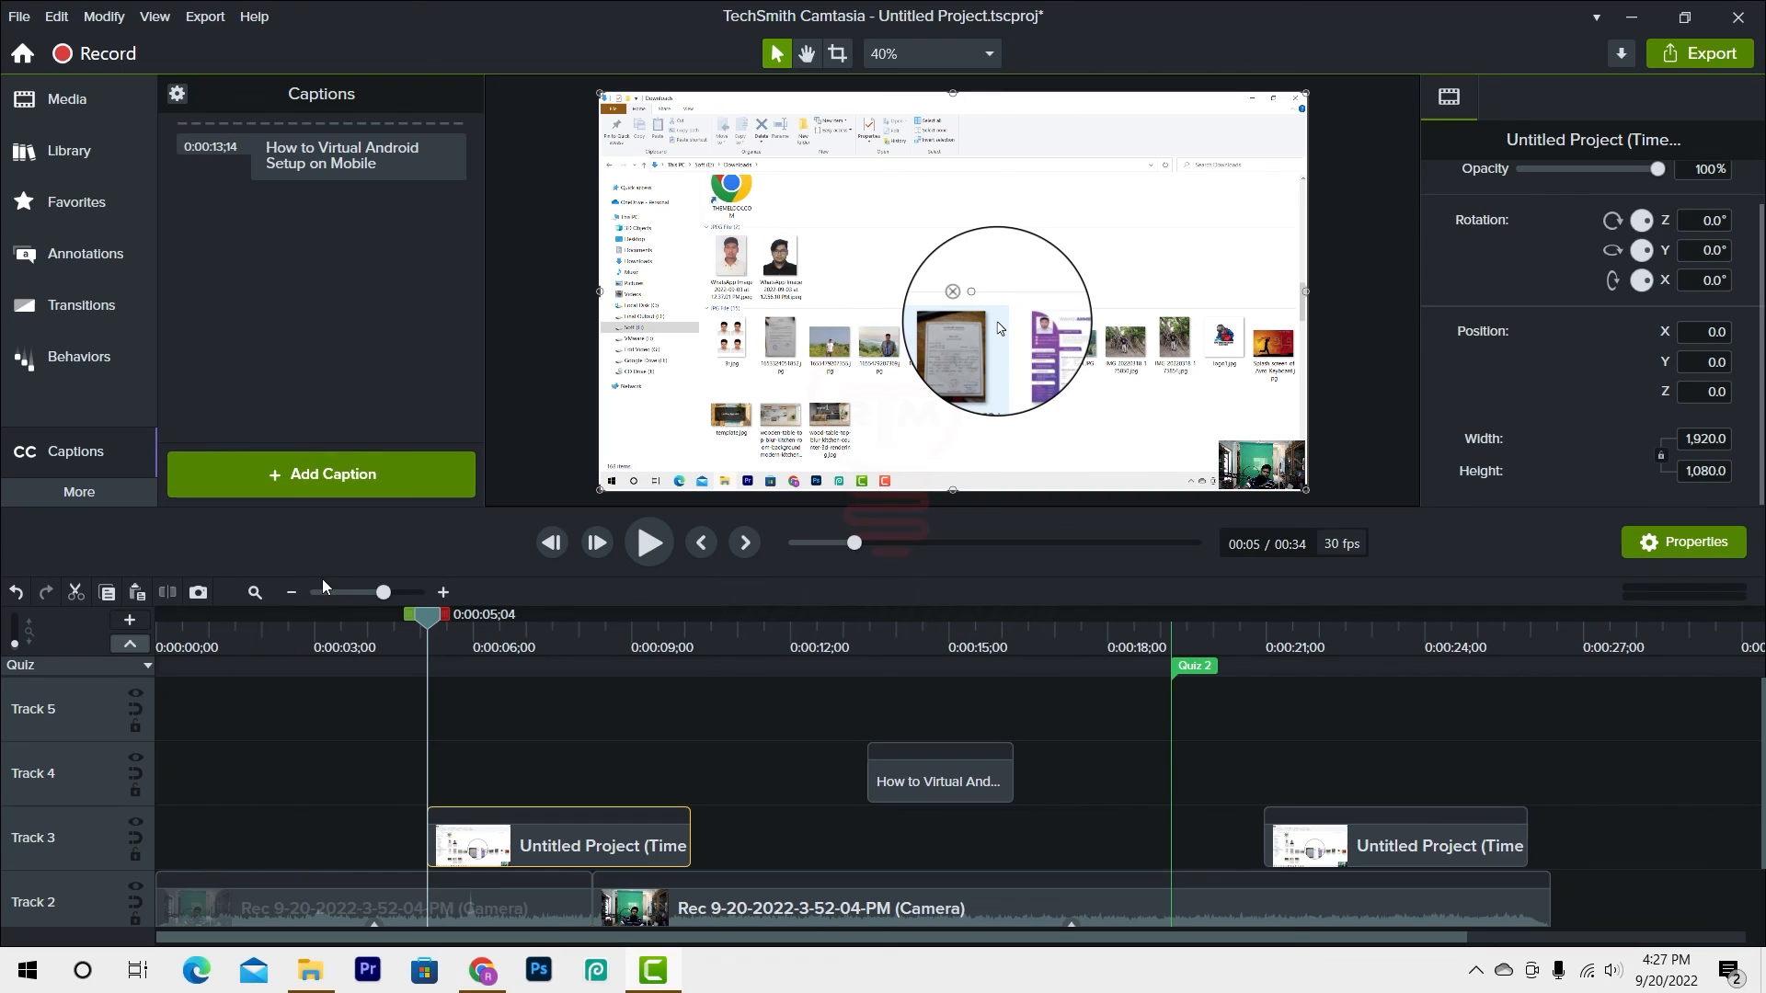
- Export the project as a local MP4 file named Untitled Project to the Desktop folder, continuing without the unsupported quizzes and closed captions
{"action": "left_click", "coordinate": [1706, 57]}
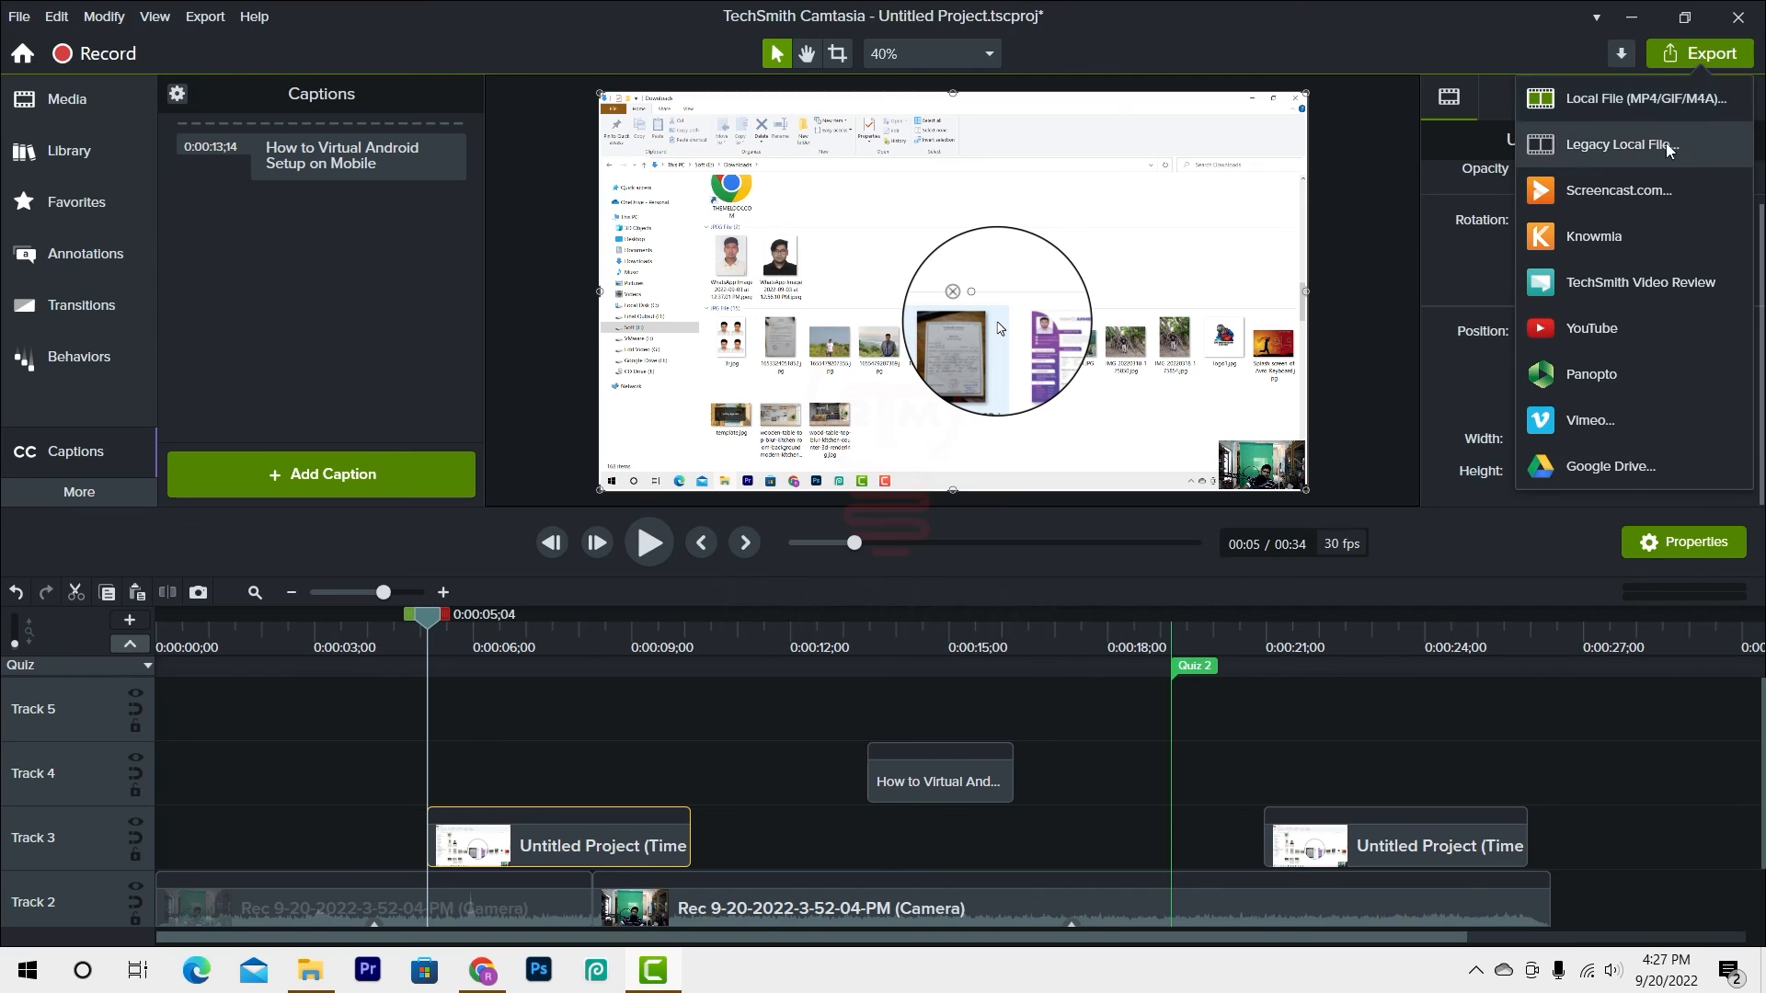
{"action": "left_click", "coordinate": [1610, 109]}
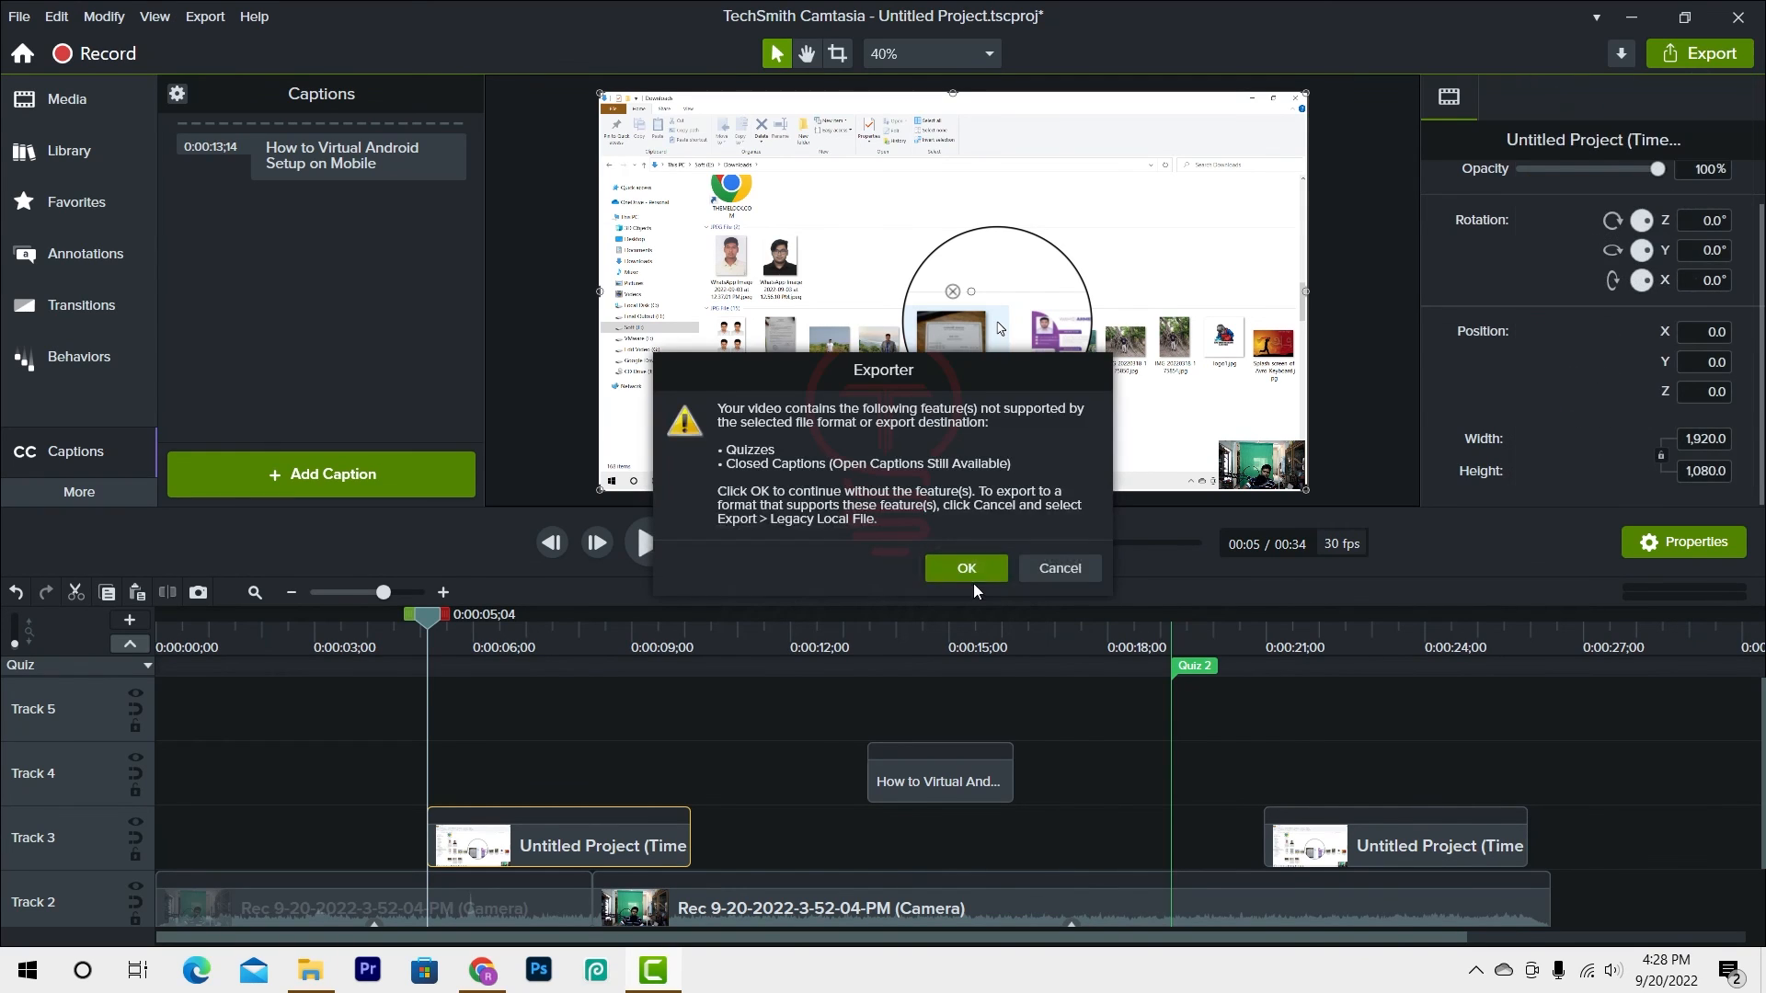
{"action": "left_click", "coordinate": [966, 568]}
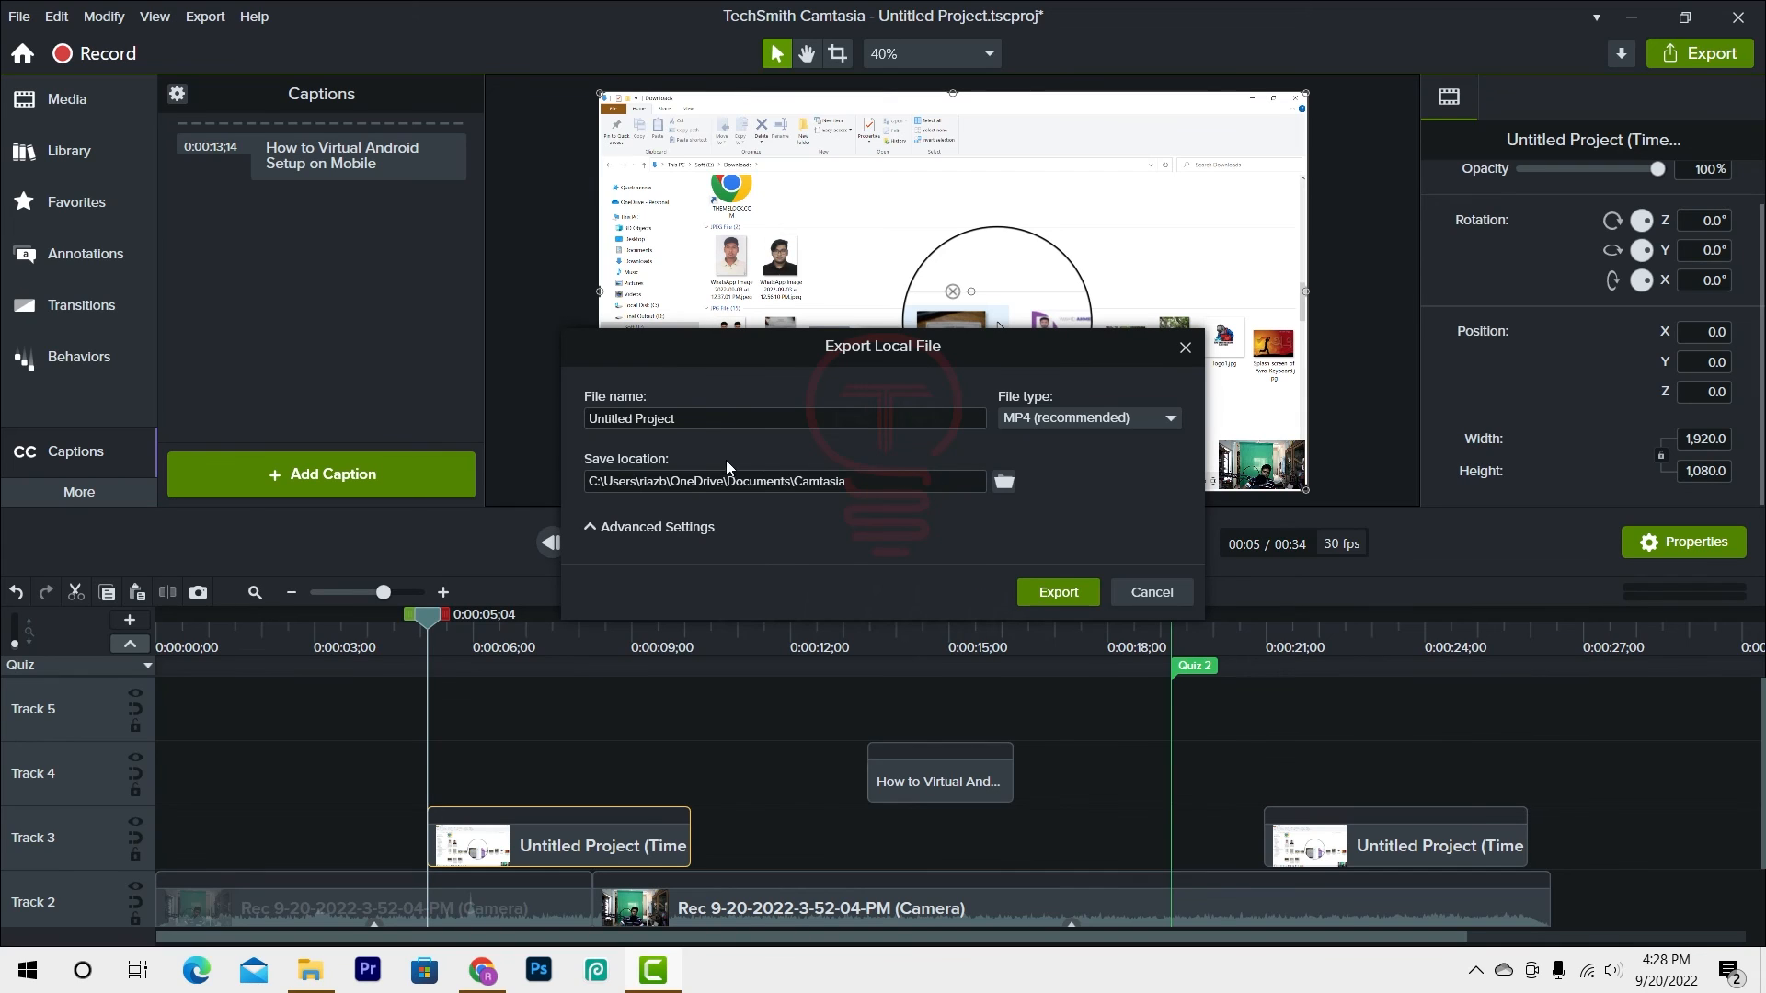
{"action": "left_click", "coordinate": [1006, 483]}
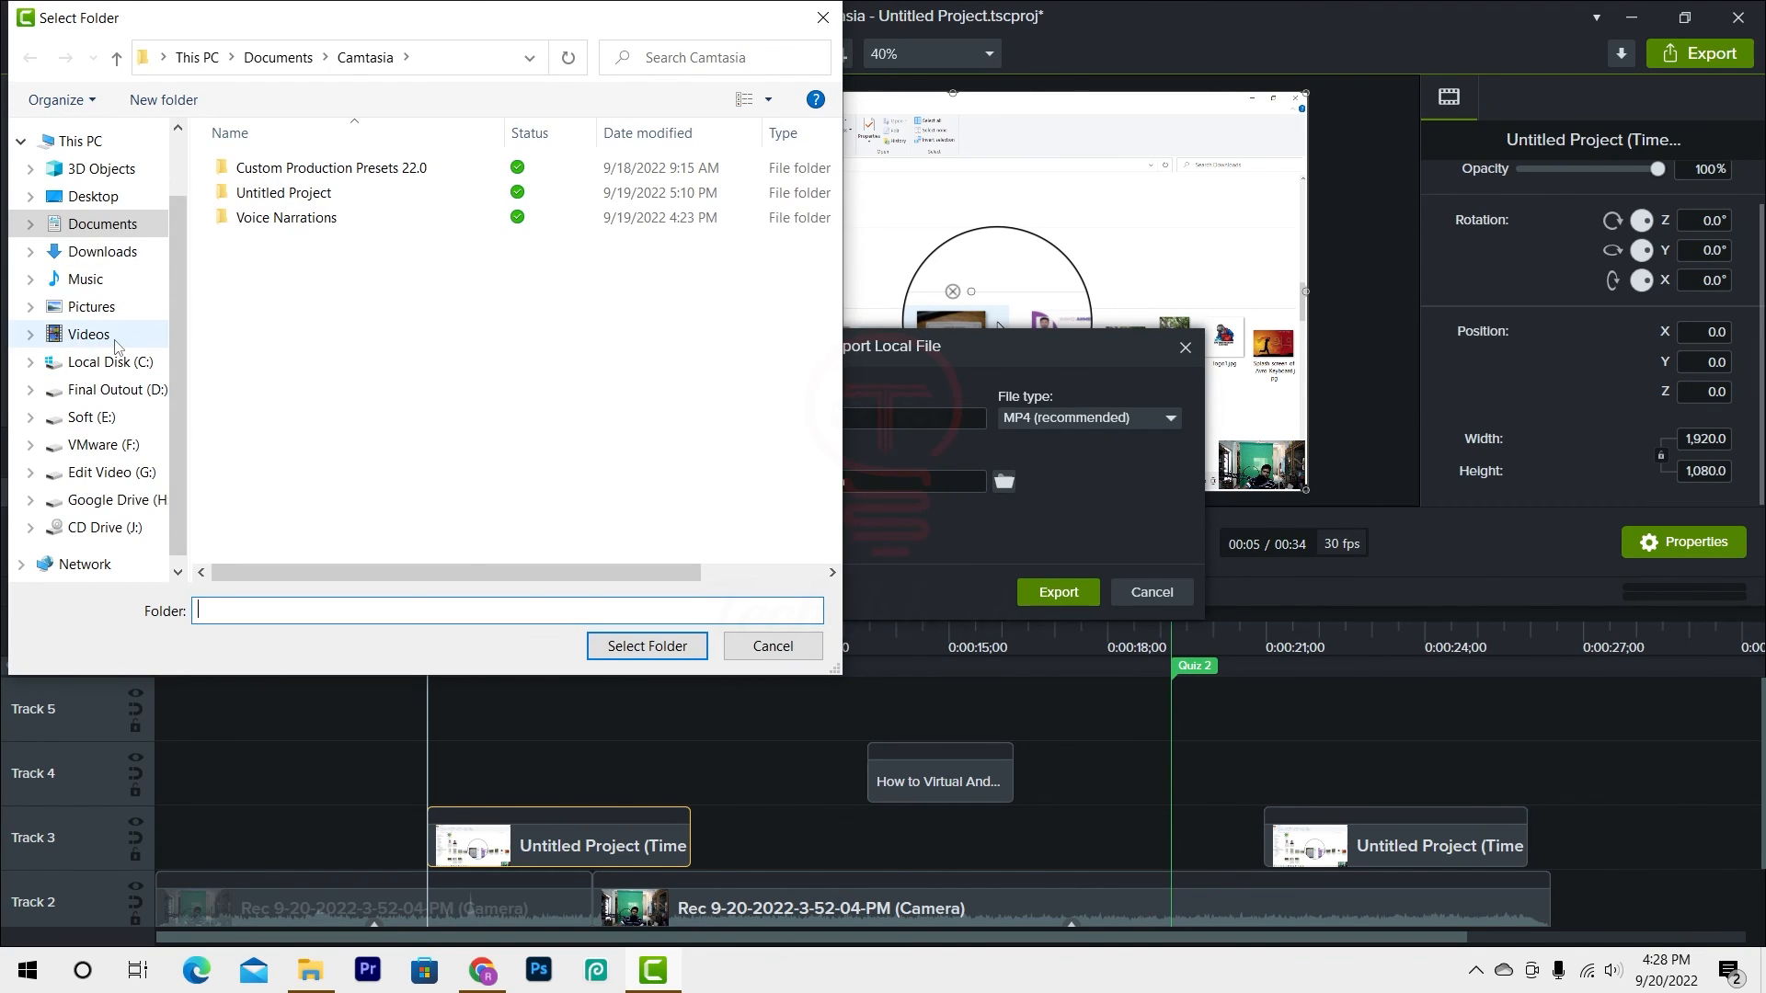
{"action": "left_click", "coordinate": [93, 196]}
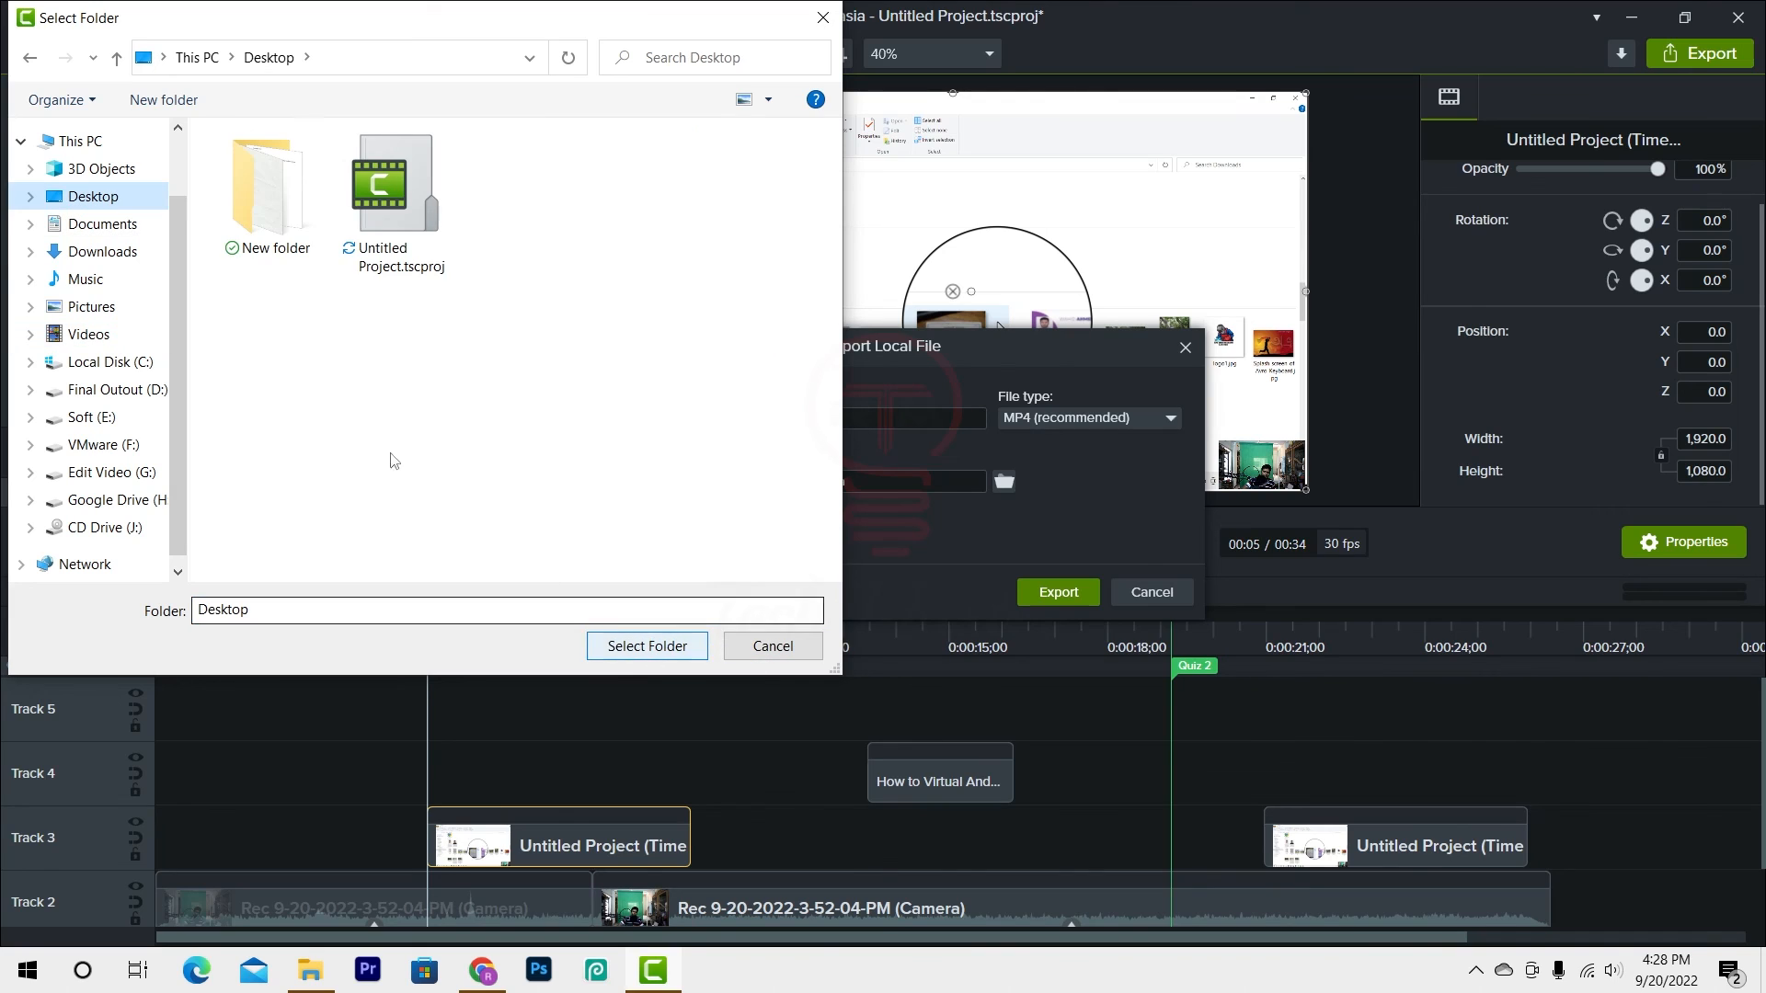
{"action": "left_click", "coordinate": [646, 645]}
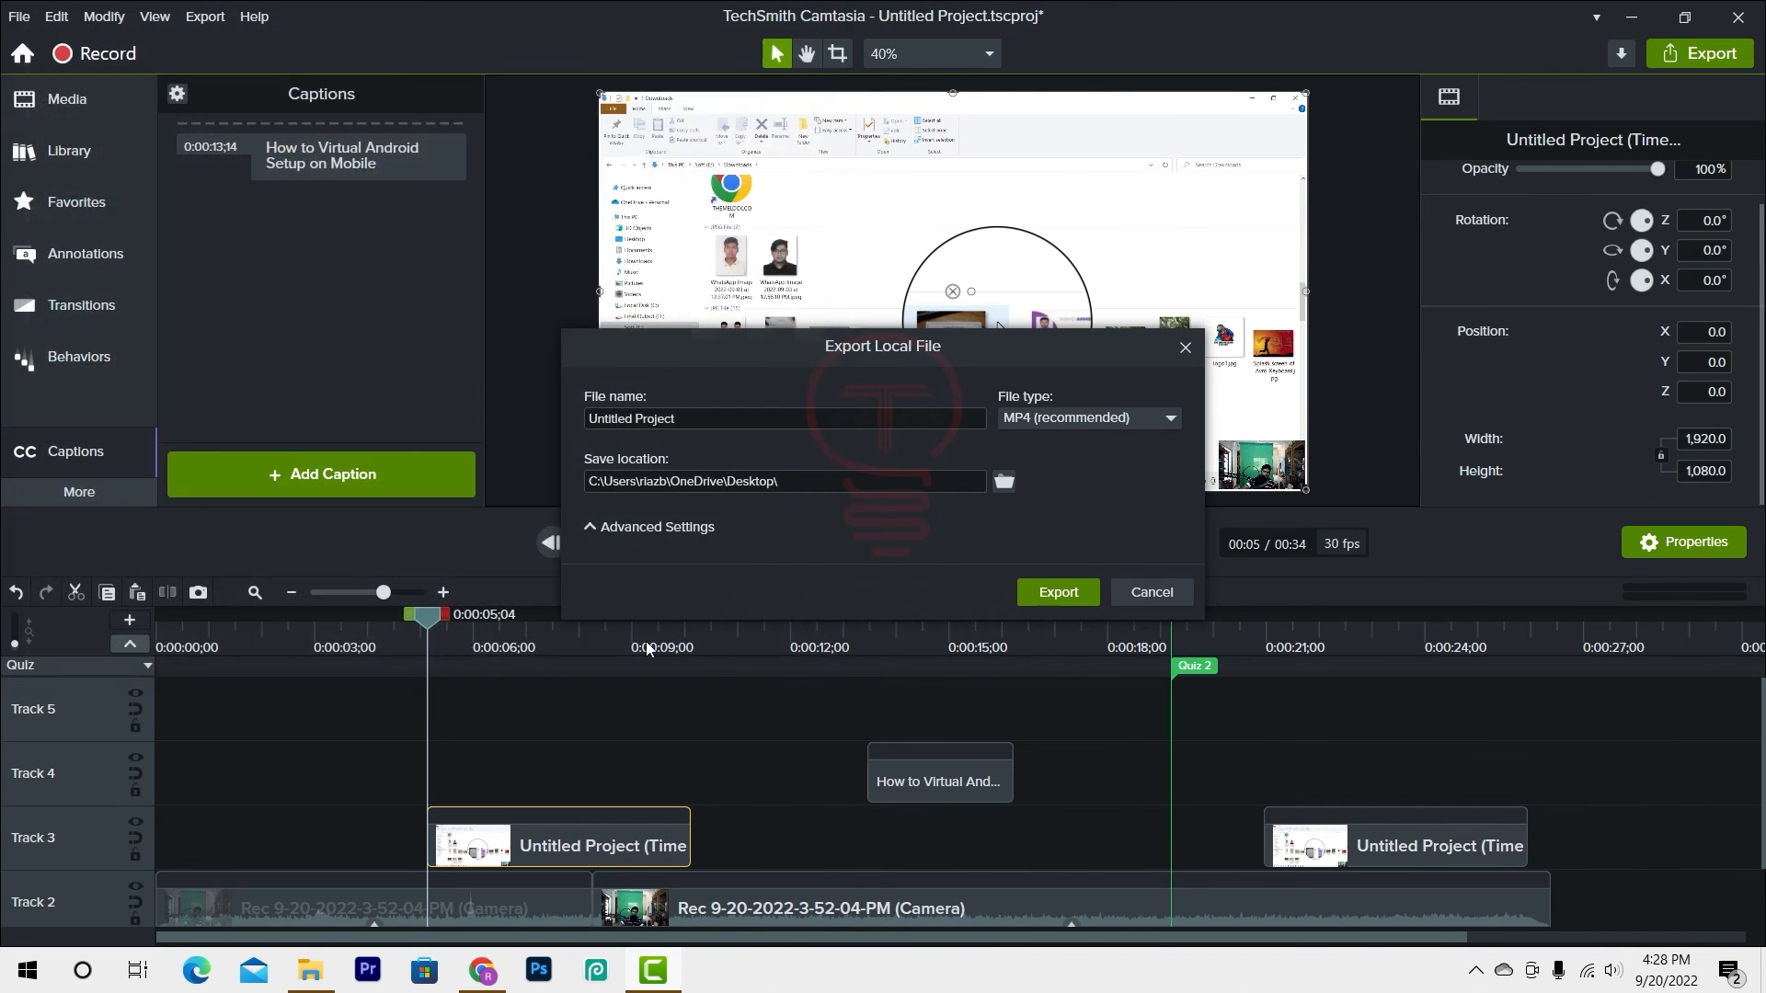
{"action": "left_click", "coordinate": [1056, 592]}
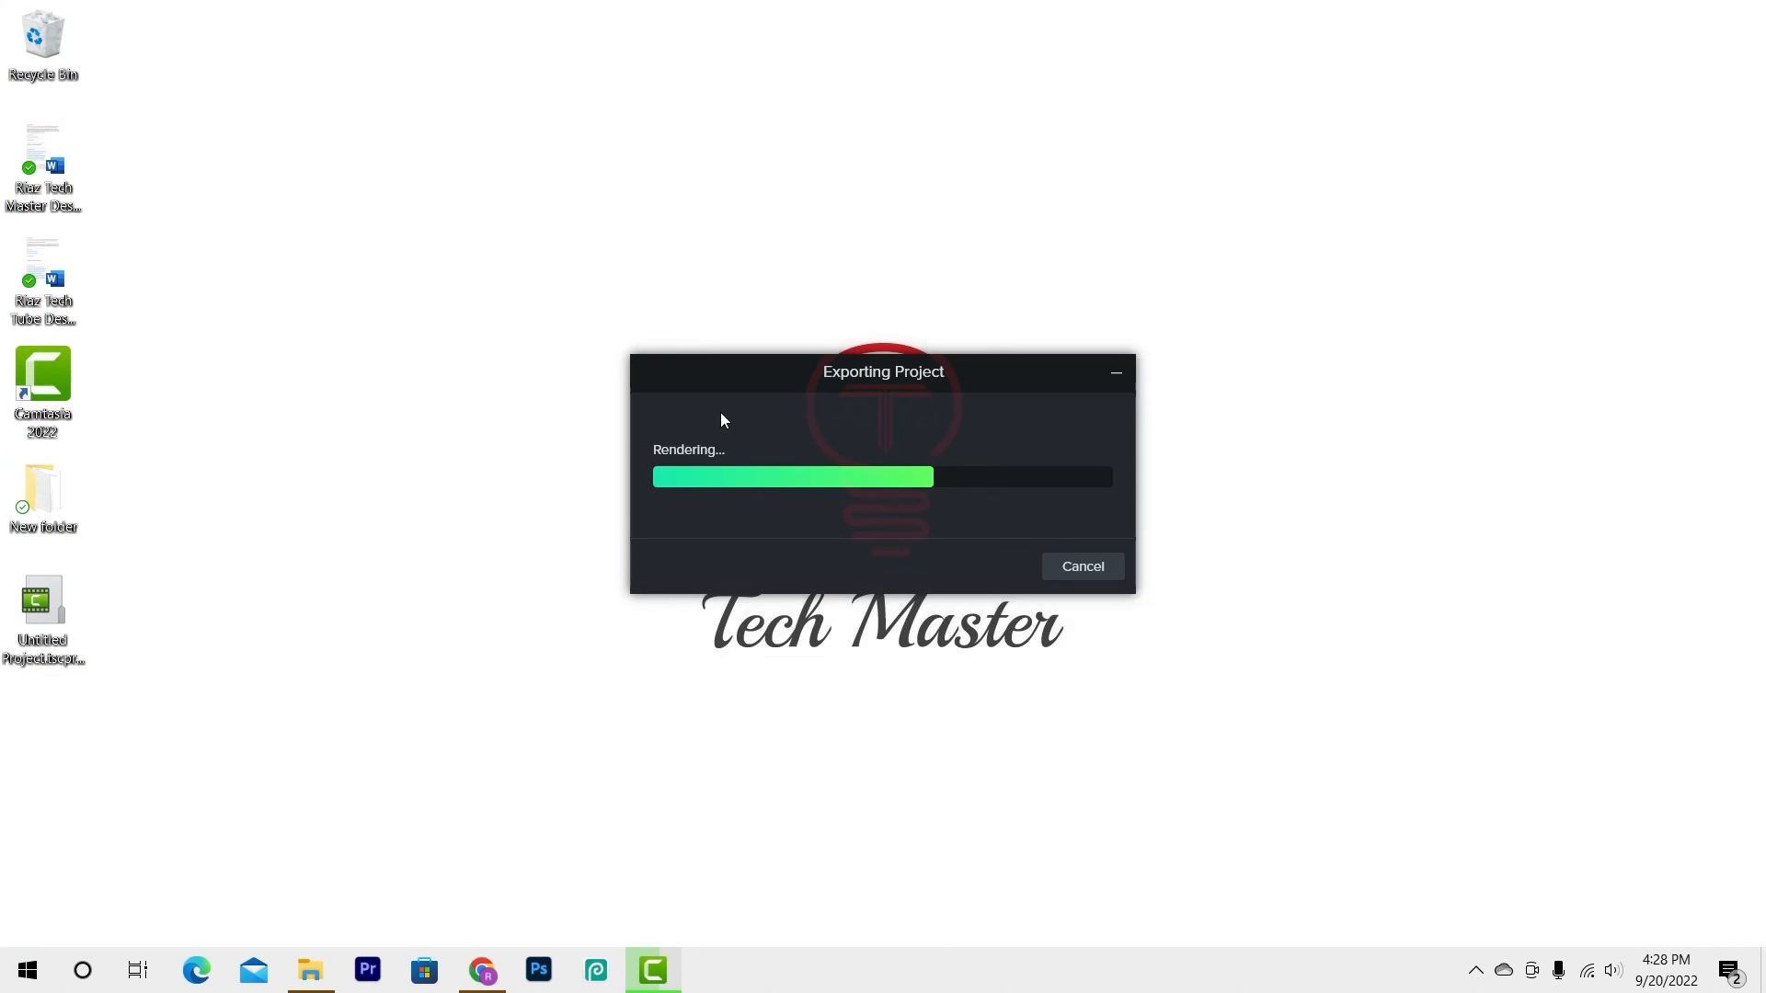